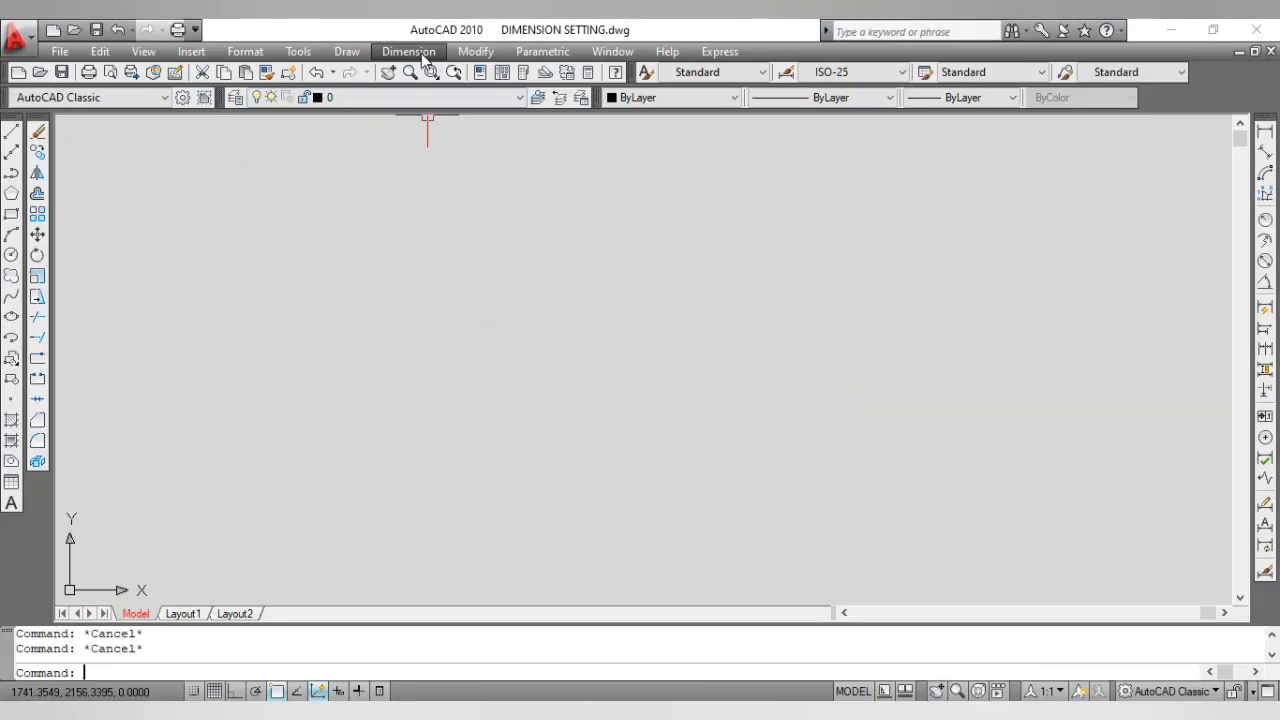
# Step: Open the Dimension Style Manager to view the available dimension styles and options, and close it without changes
pyautogui.click(421, 53)
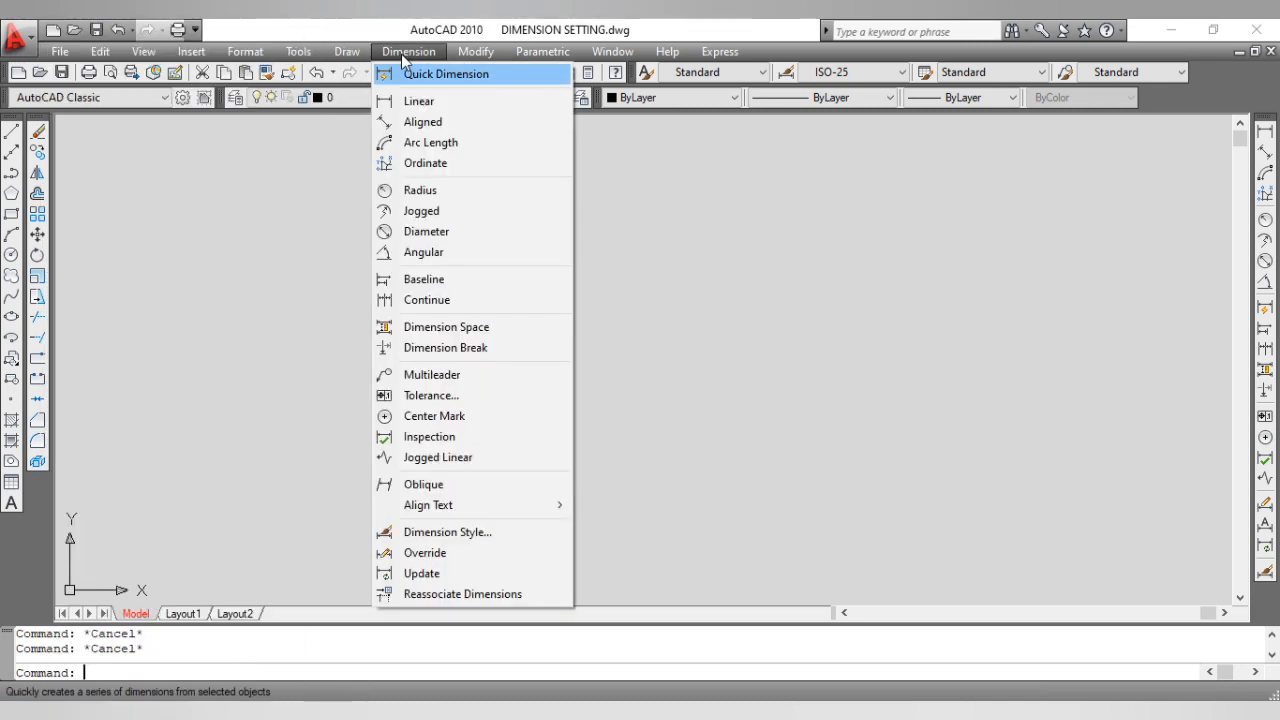
pyautogui.click(431, 531)
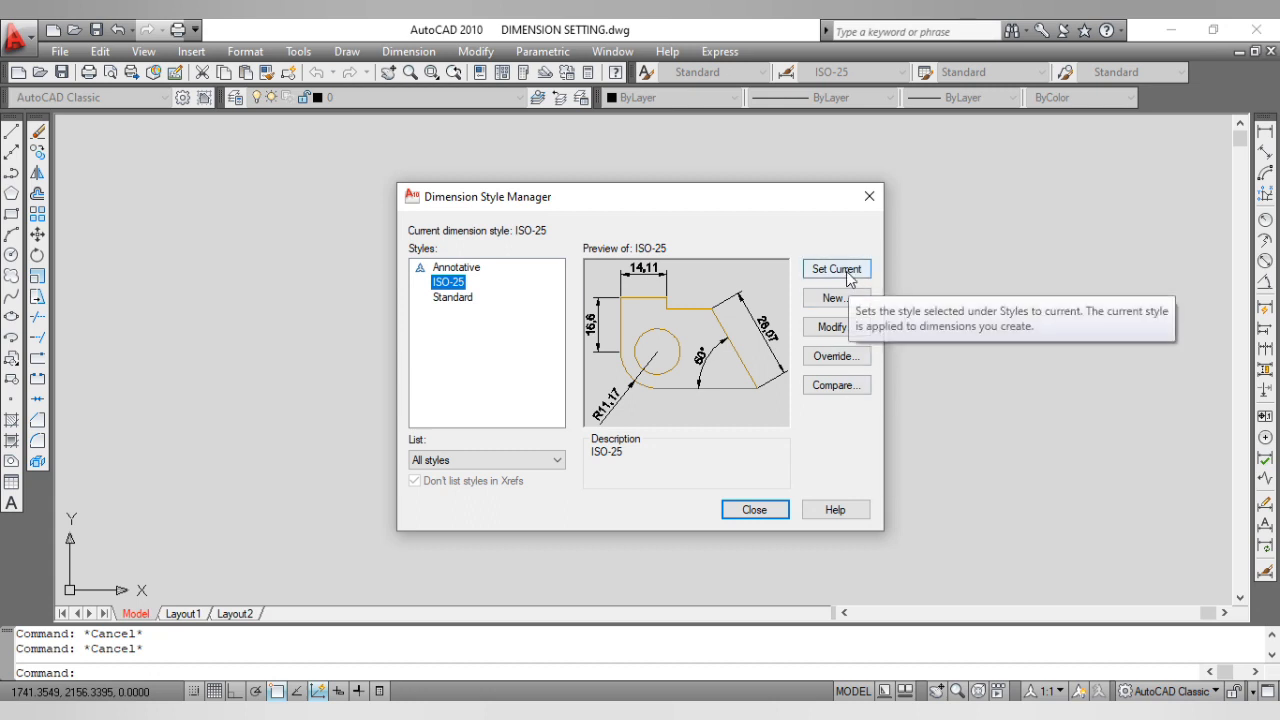
pyautogui.press('Escape')
pyautogui.press('Escape')
pyautogui.press('Escape')
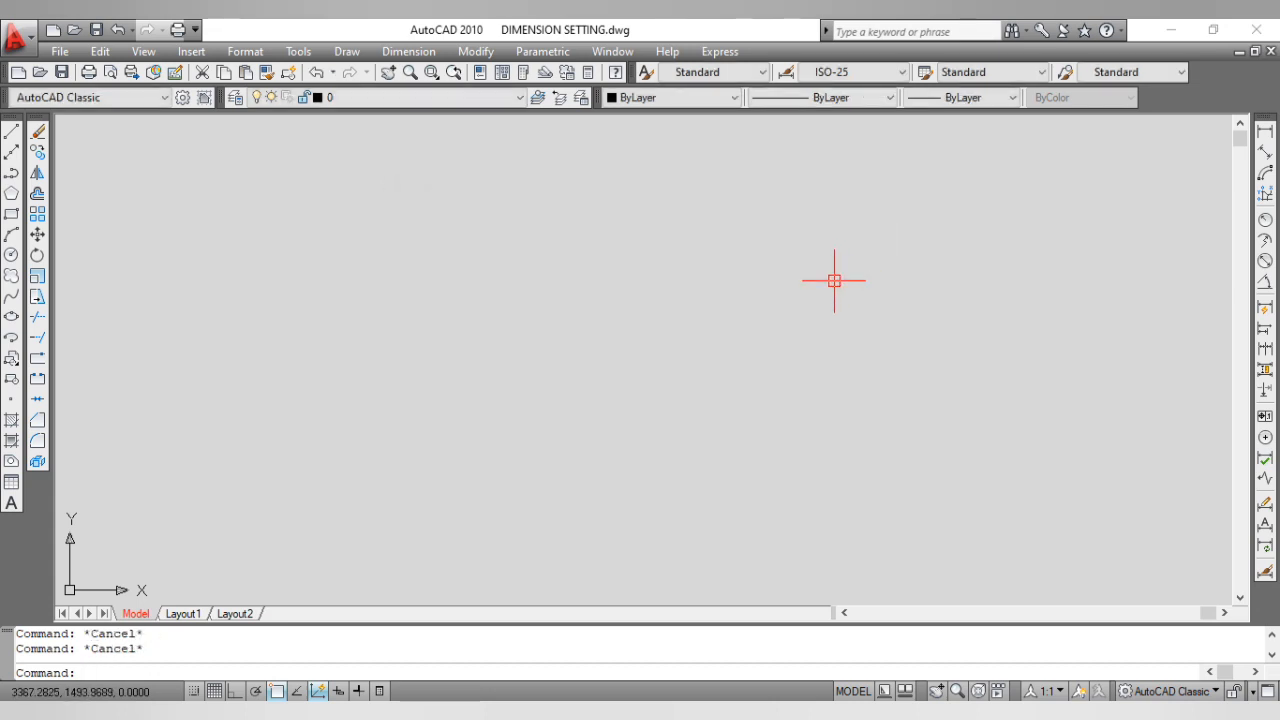
# Step: Compare the previews of the ISO-25 and Standard dimension styles and view the options for modifying Standard
pyautogui.press('Return')
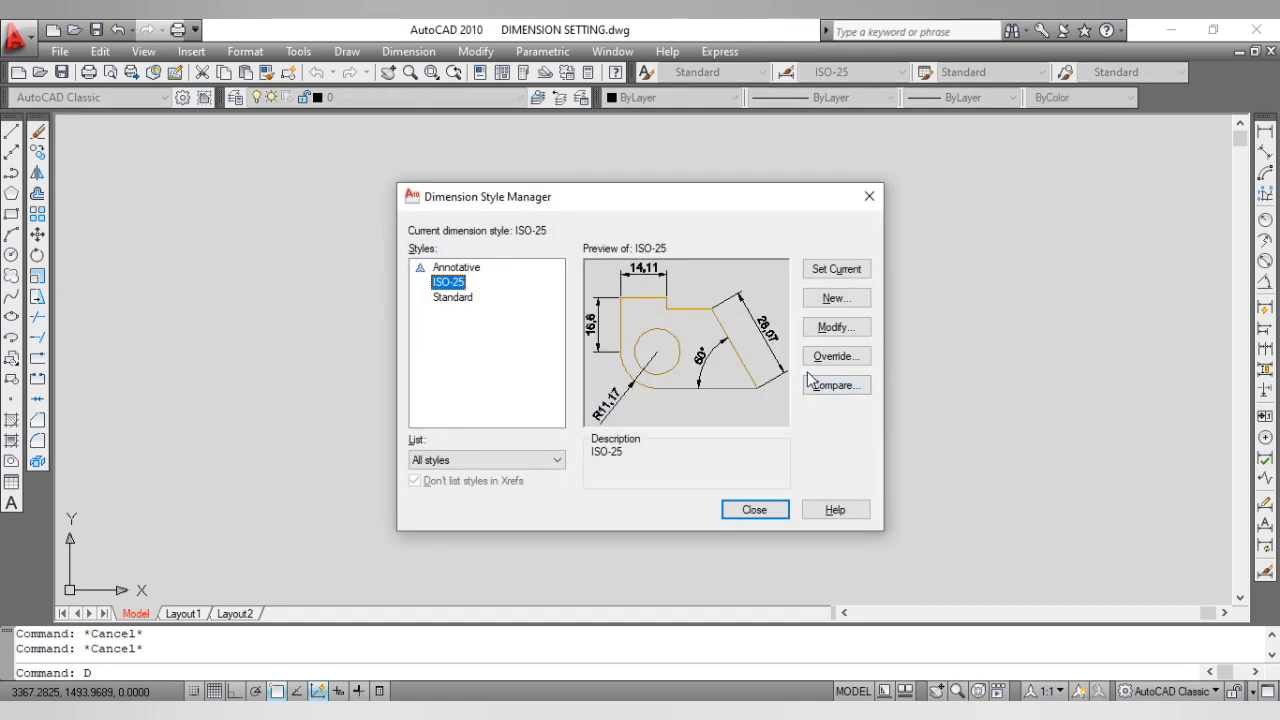
pyautogui.click(450, 297)
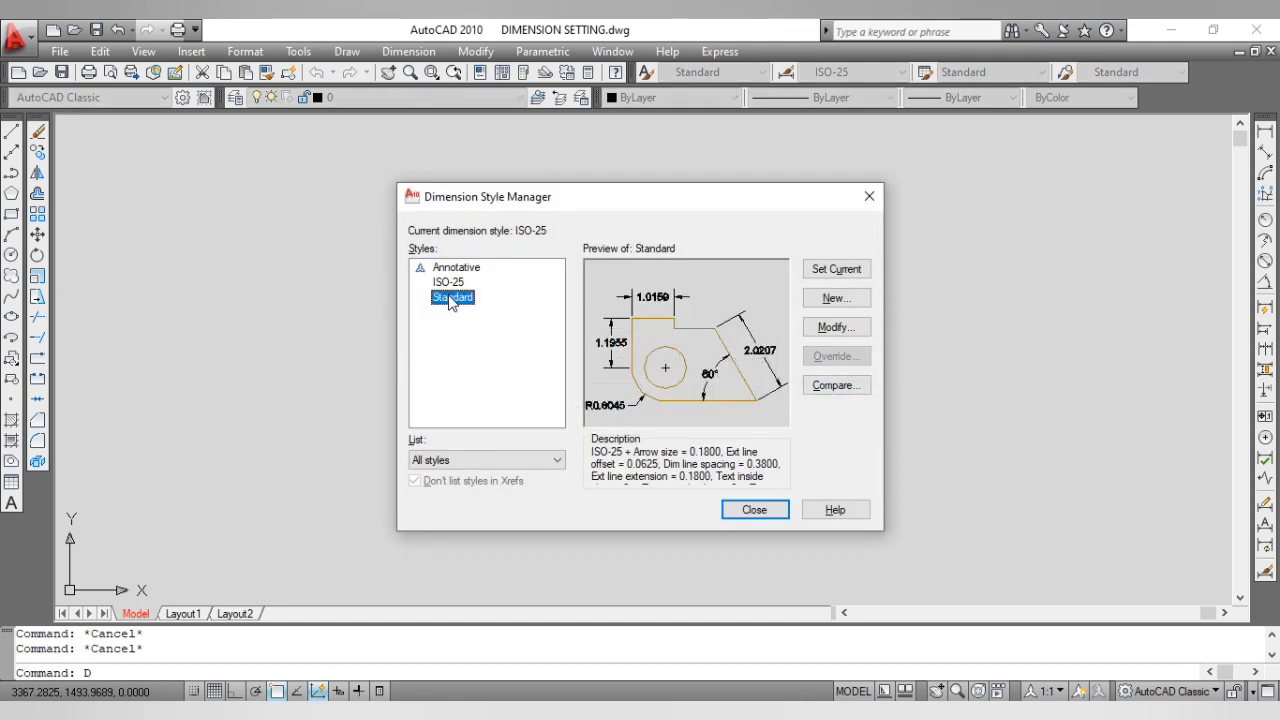
pyautogui.click(450, 283)
pyautogui.click(447, 298)
pyautogui.click(449, 286)
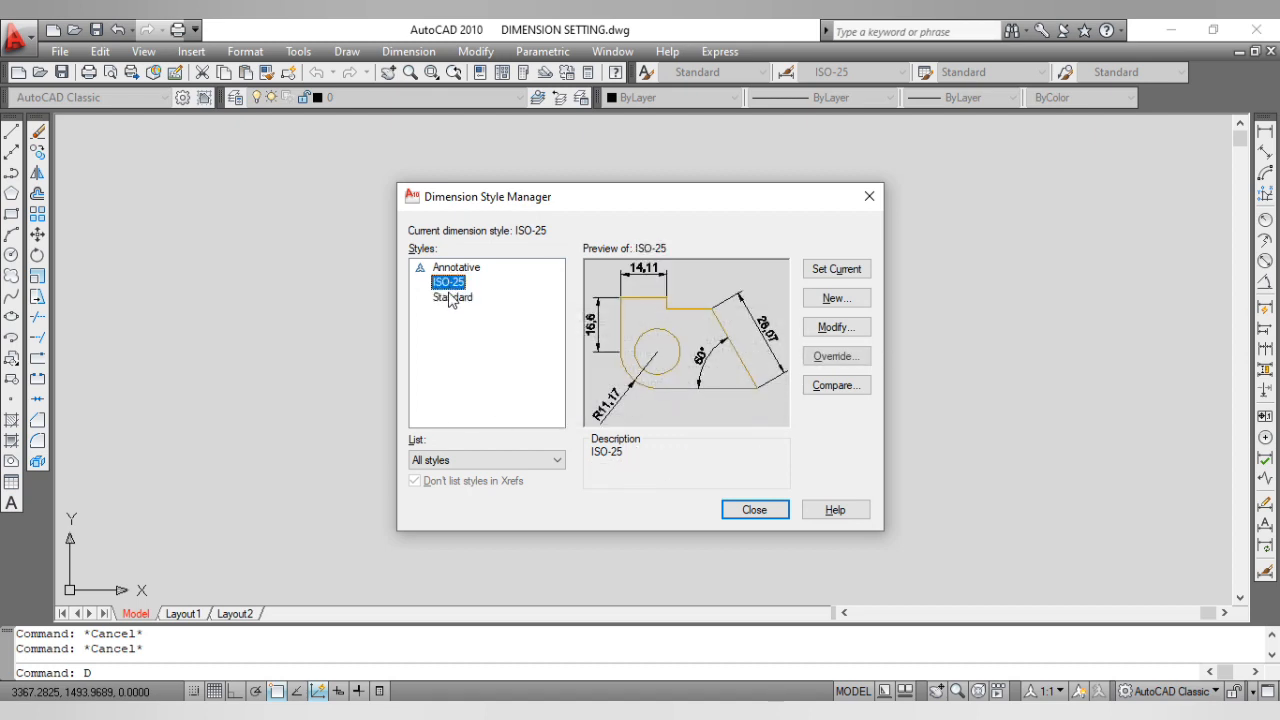
pyautogui.click(450, 298)
pyautogui.click(449, 284)
pyautogui.click(450, 298)
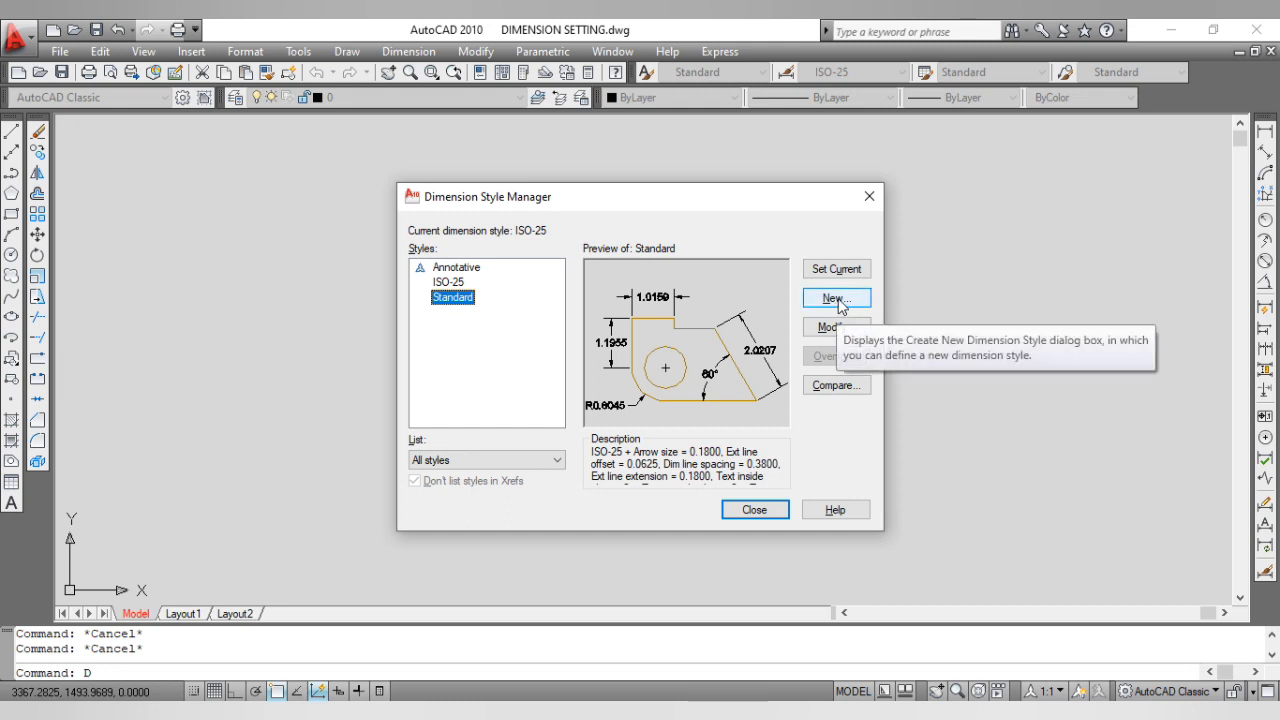
pyautogui.click(836, 328)
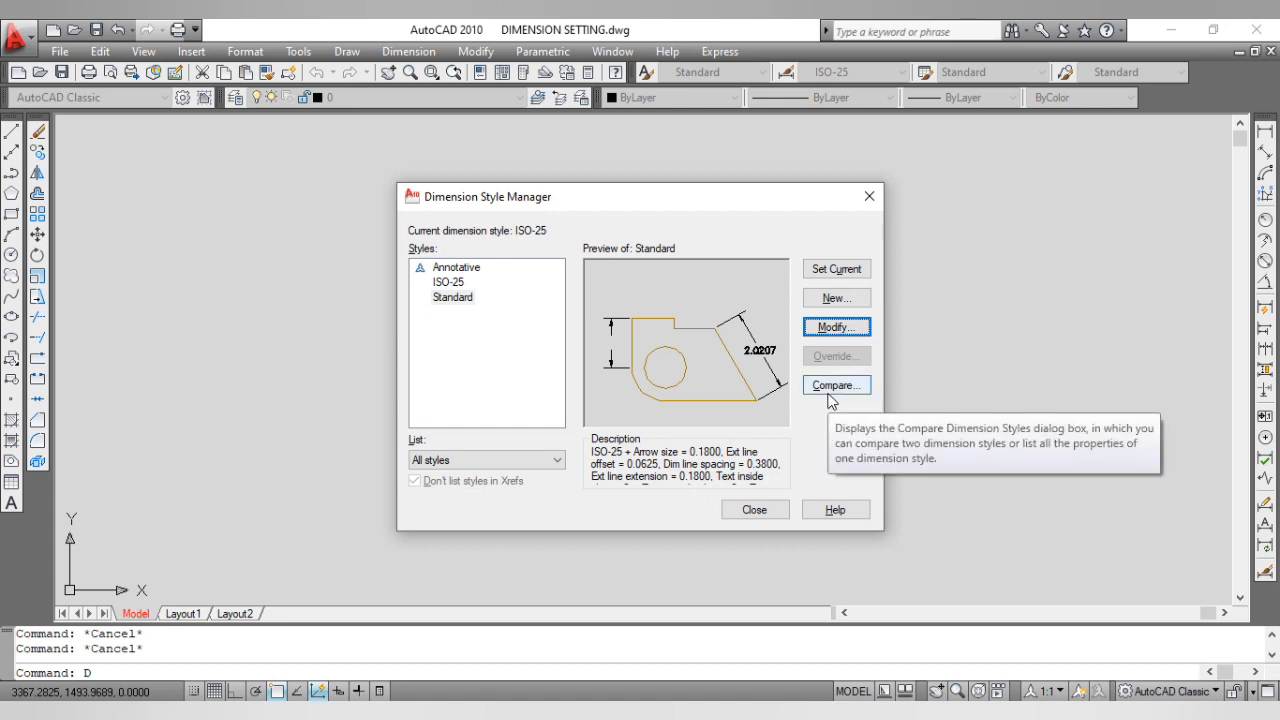
pyautogui.press('Escape')
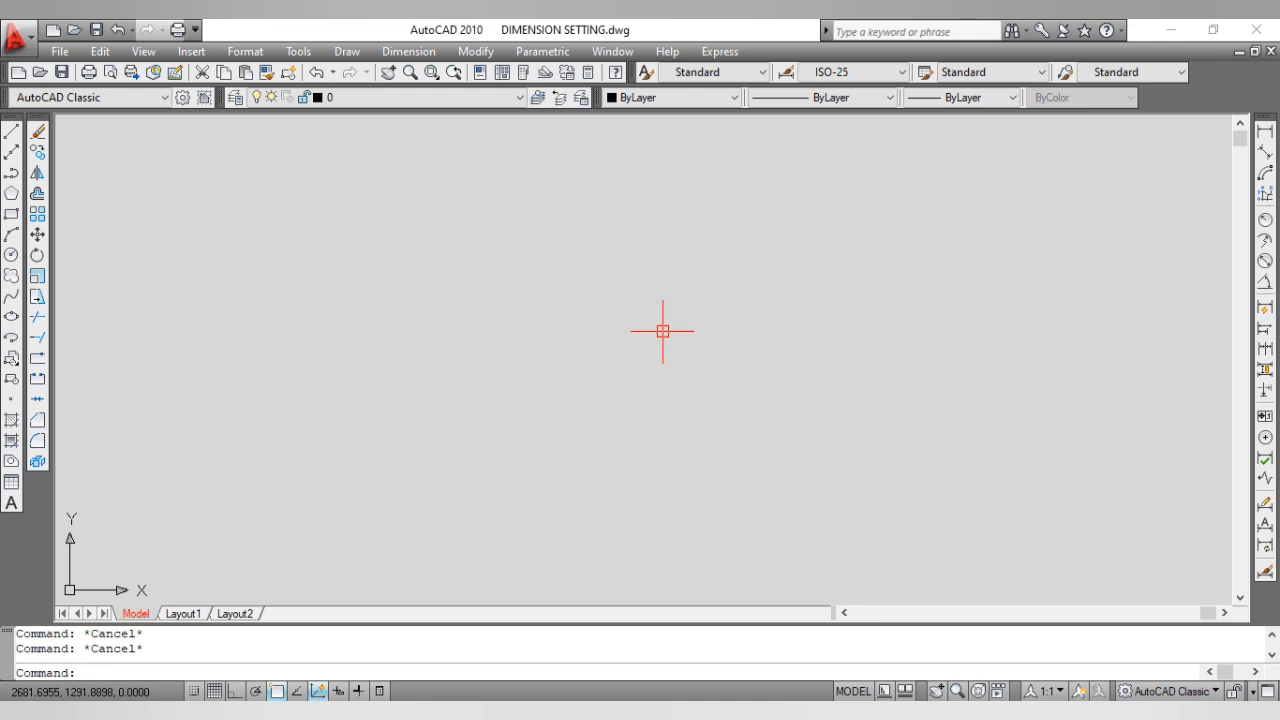
# Step: Draw a horizontal line 750 units long with Ortho on and fit it in the view
pyautogui.write('L')
pyautogui.press('Return')
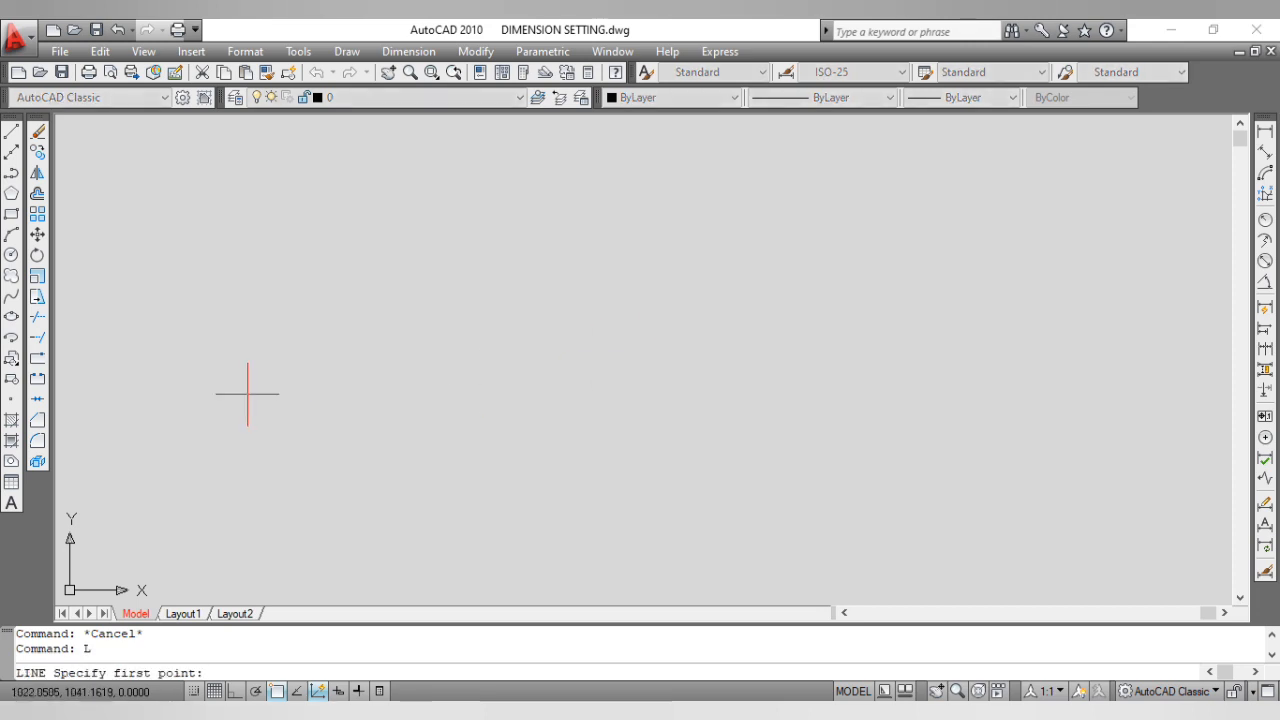
pyautogui.click(240, 388)
pyautogui.press('F8')
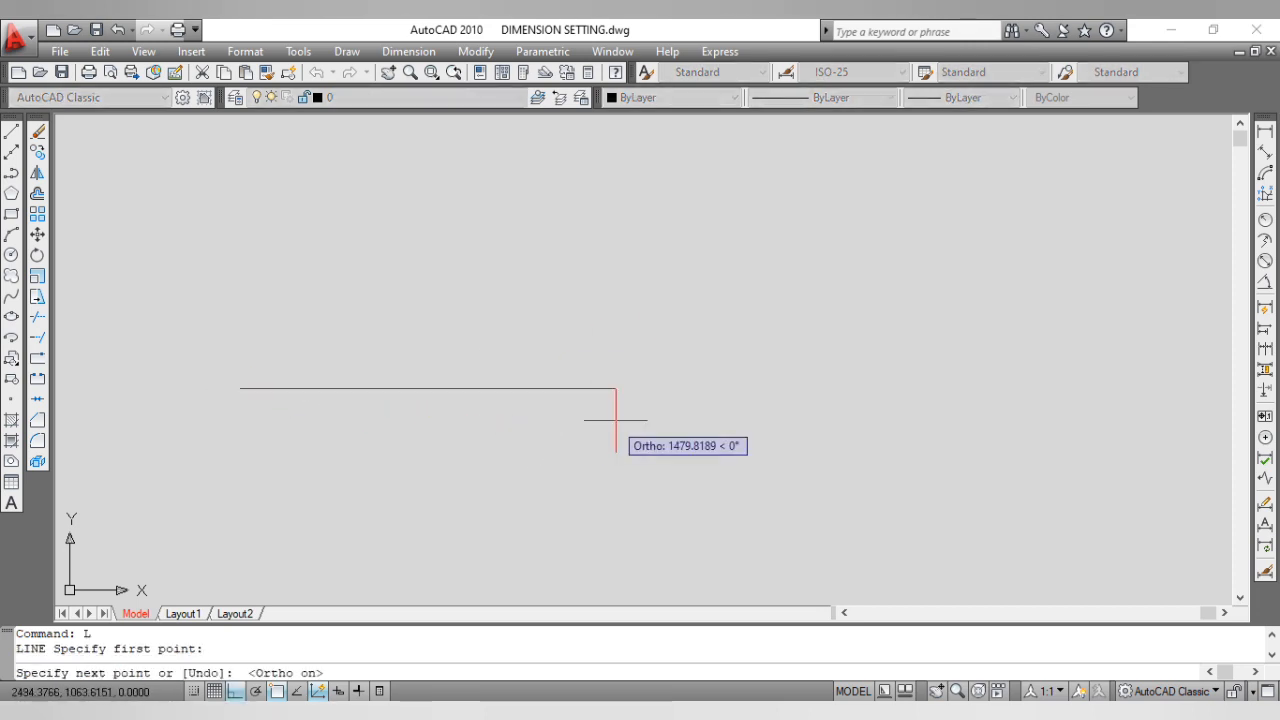
pyautogui.write('750')
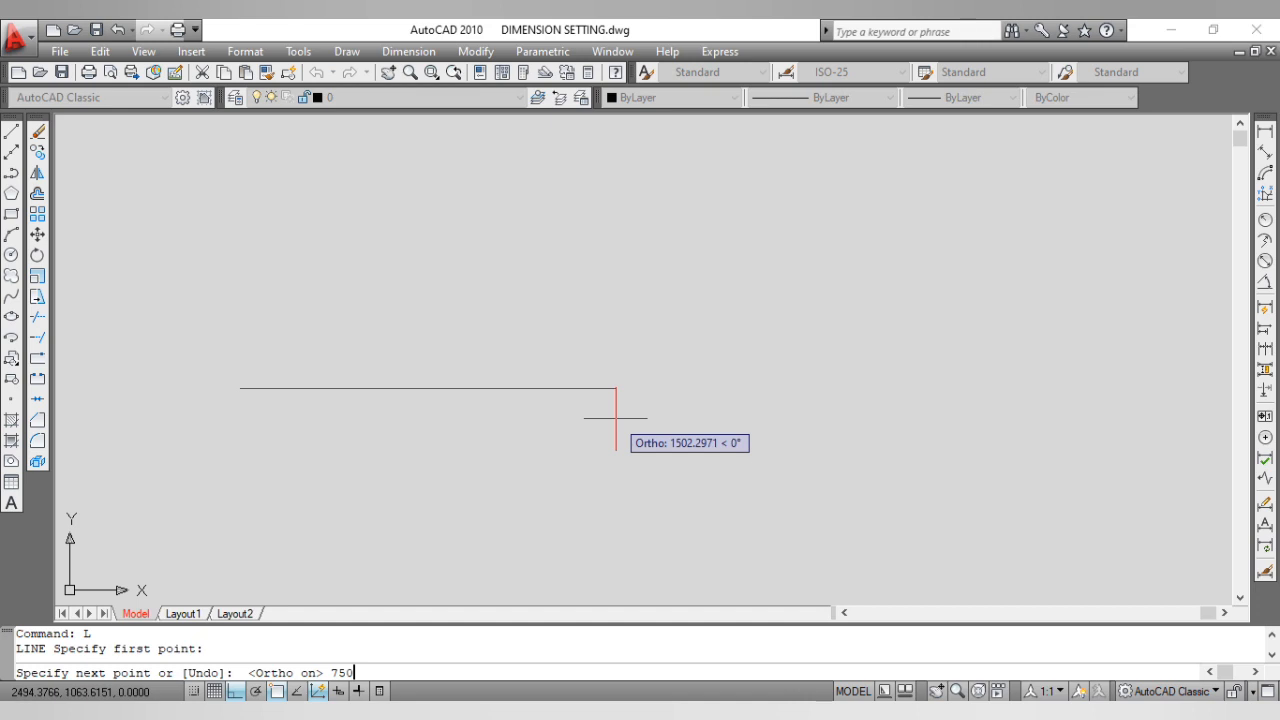
pyautogui.press('Return')
pyautogui.press('Escape')
pyautogui.middleClick(614, 416)
pyautogui.middleClick(614, 416)
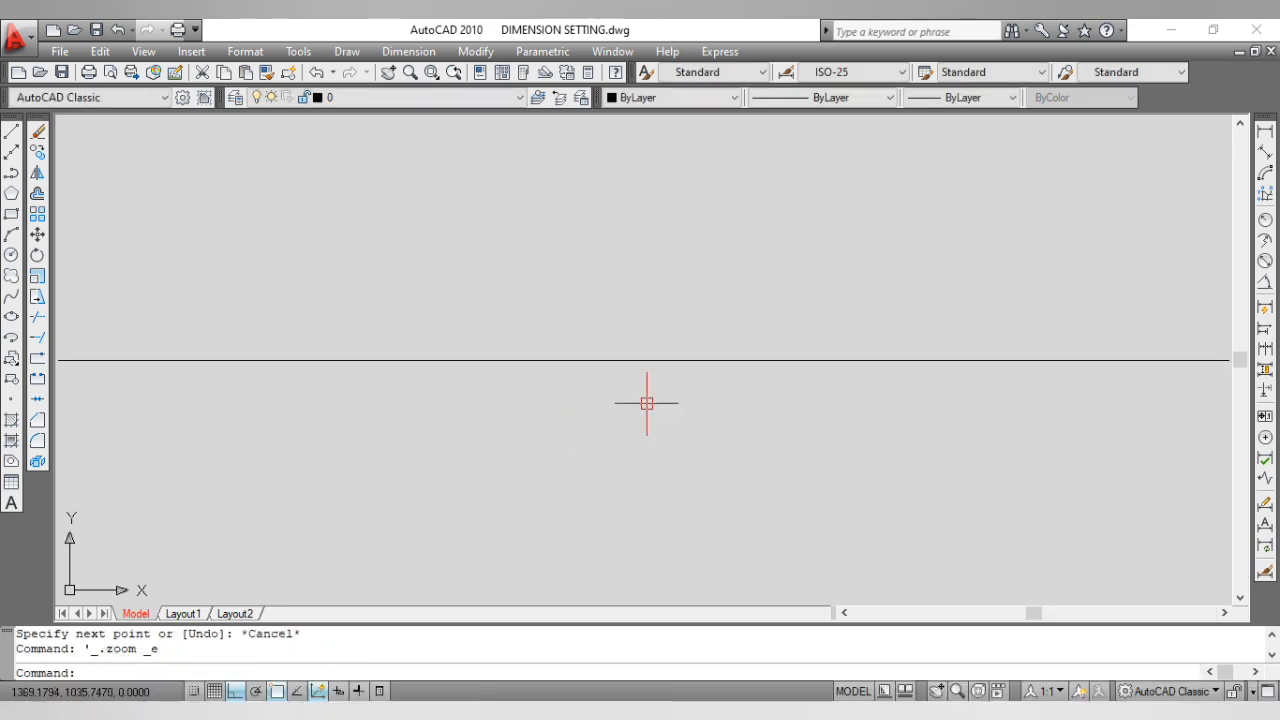
# Step: Add a linear dimension to the horizontal line, placing it just below the line
pyautogui.press('Escape')
pyautogui.click(1265, 131)
pyautogui.press('Return')
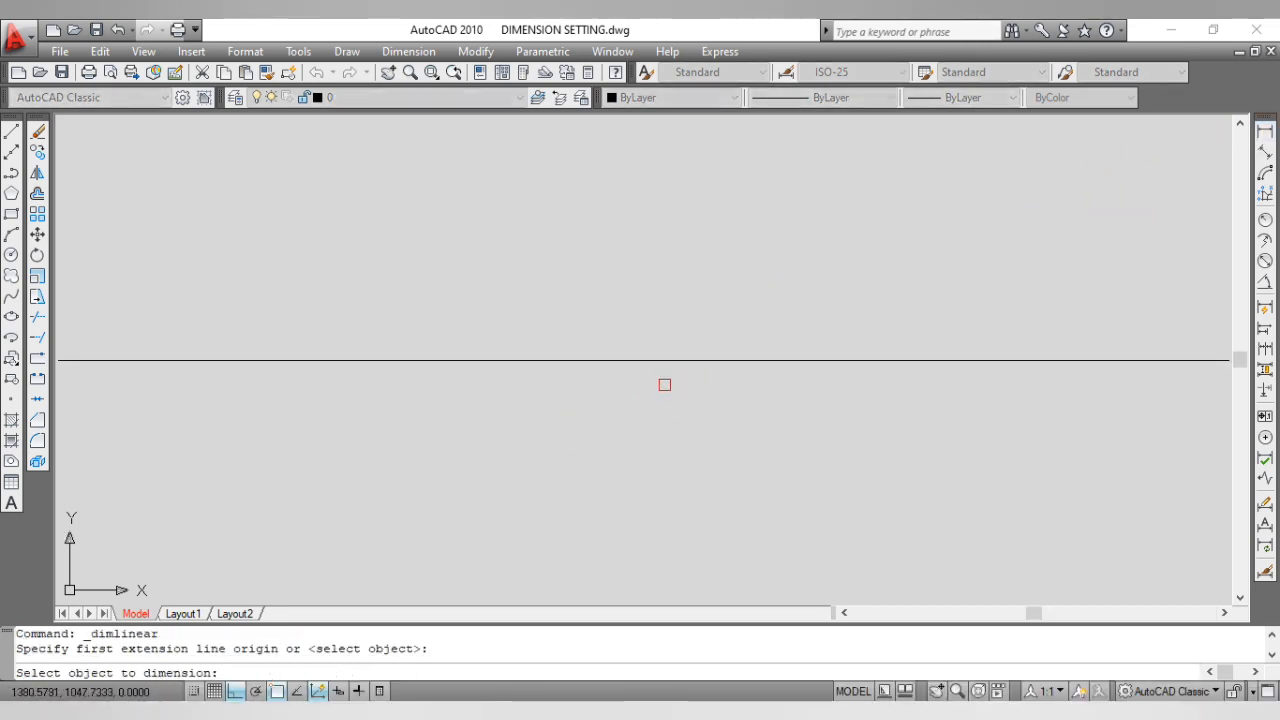
pyautogui.click(657, 363)
pyautogui.click(651, 394)
pyautogui.press('Escape')
pyautogui.middleClick(611, 434)
pyautogui.middleClick(611, 434)
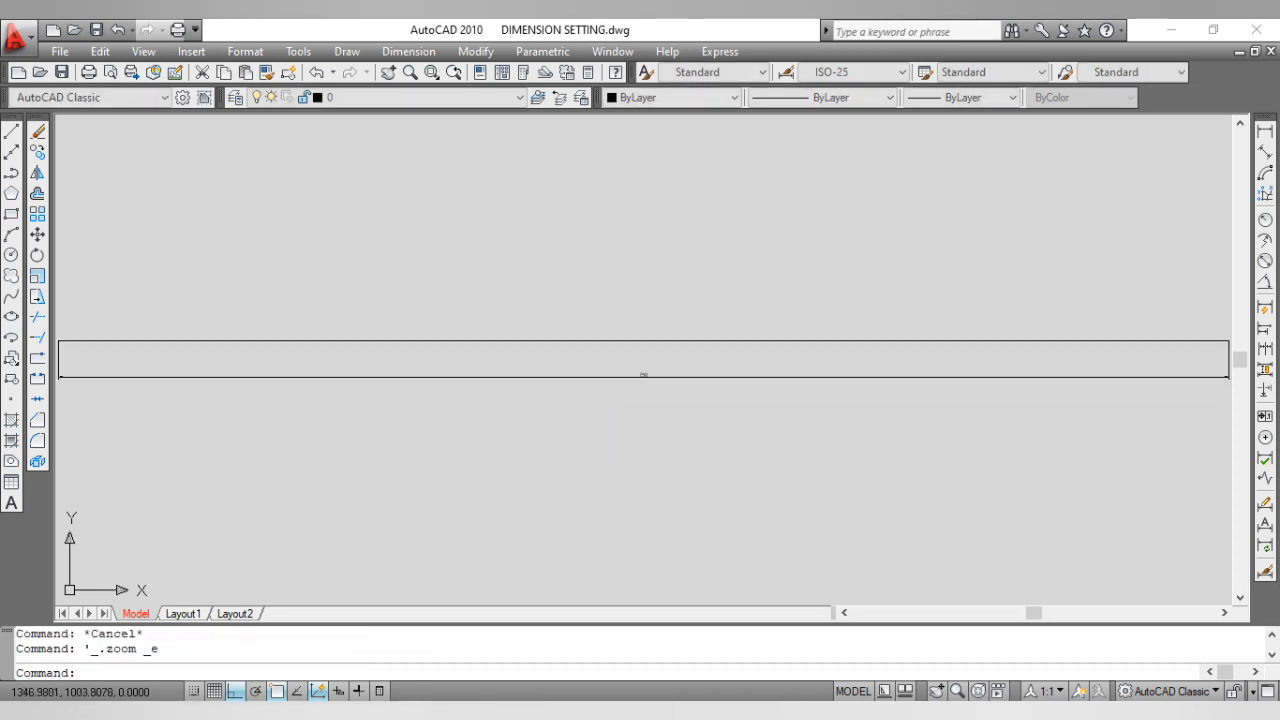
pyautogui.scroll(-4, 611, 431)
pyautogui.press('Escape')
pyautogui.scroll(3, 700, 430)
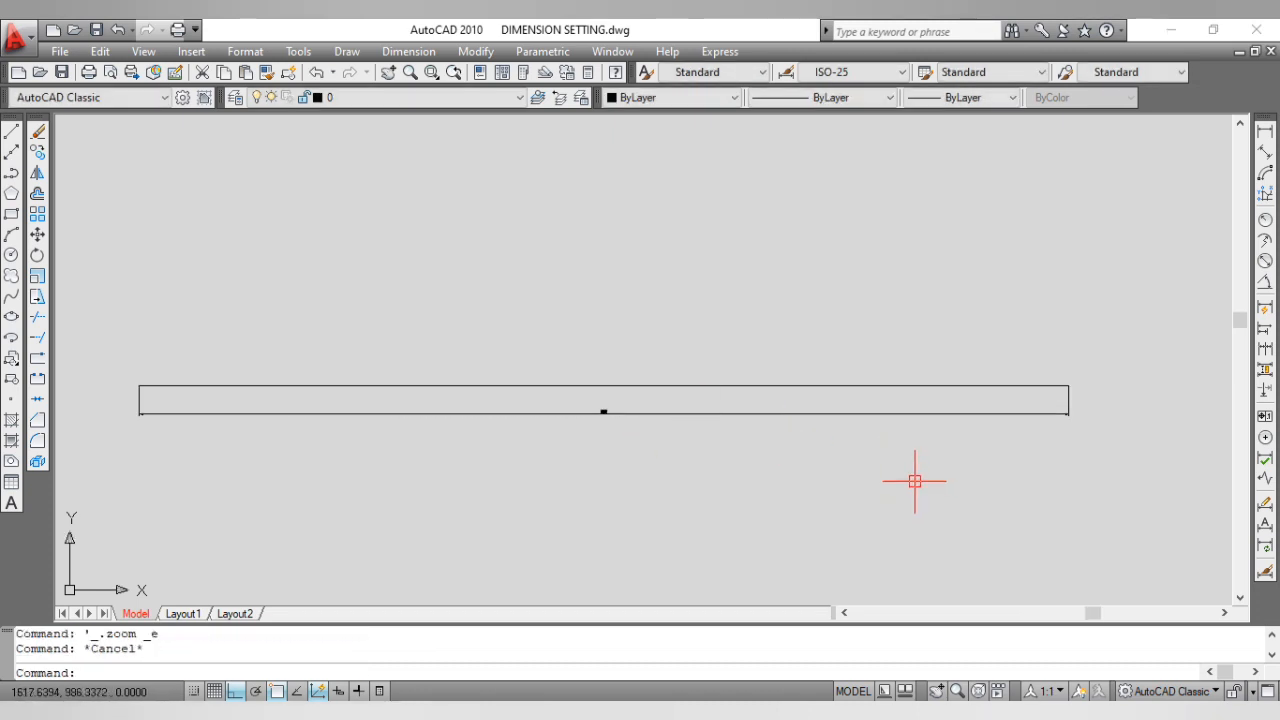
# Step: Draw a vertical line 400 units long upward from the right endpoint of the horizontal line
pyautogui.write('L')
pyautogui.press('Return')
pyautogui.scroll(5, 1063, 371)
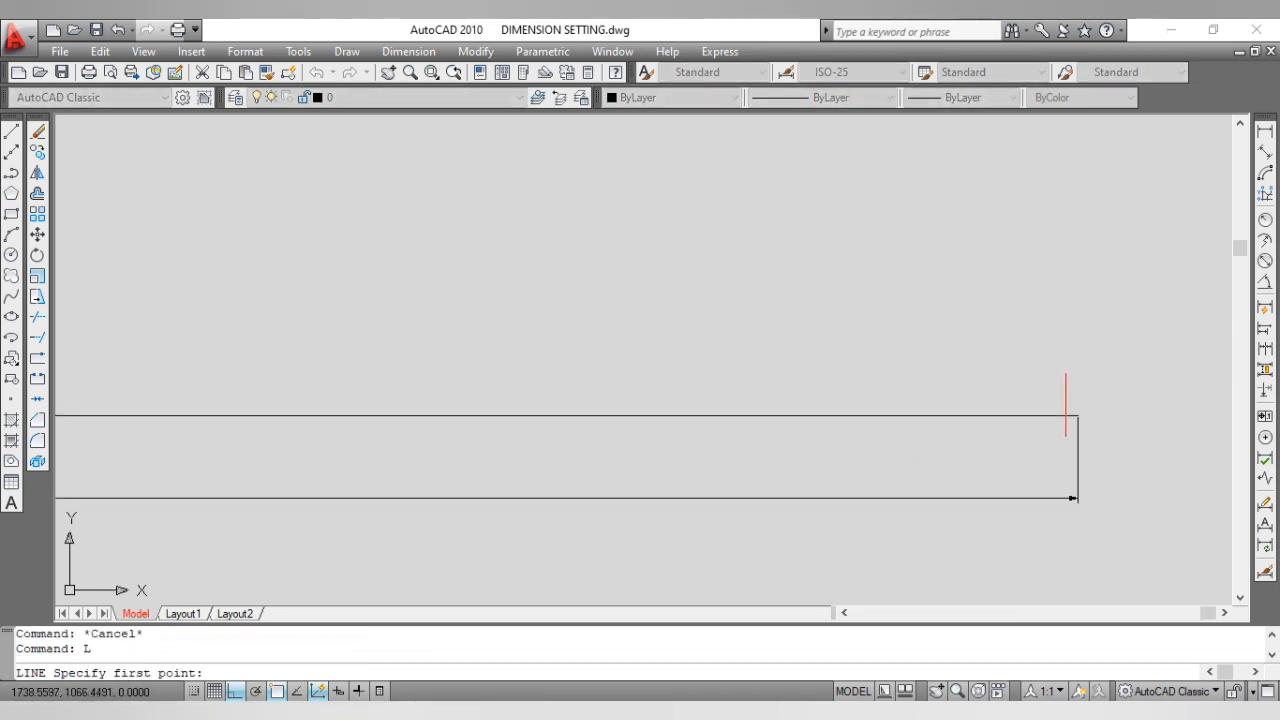
pyautogui.click(1075, 413)
pyautogui.write('400')
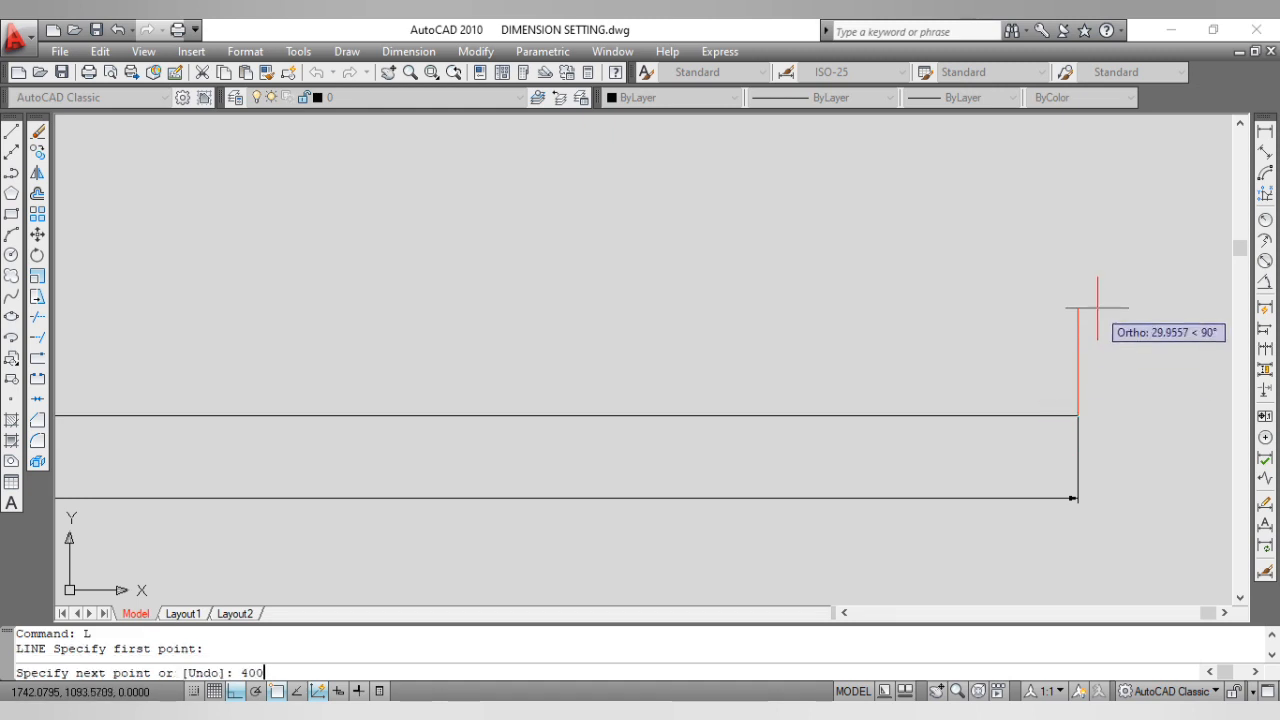
pyautogui.press('Return')
pyautogui.press('Escape')
pyautogui.middleClick(1007, 336)
pyautogui.middleClick(1007, 336)
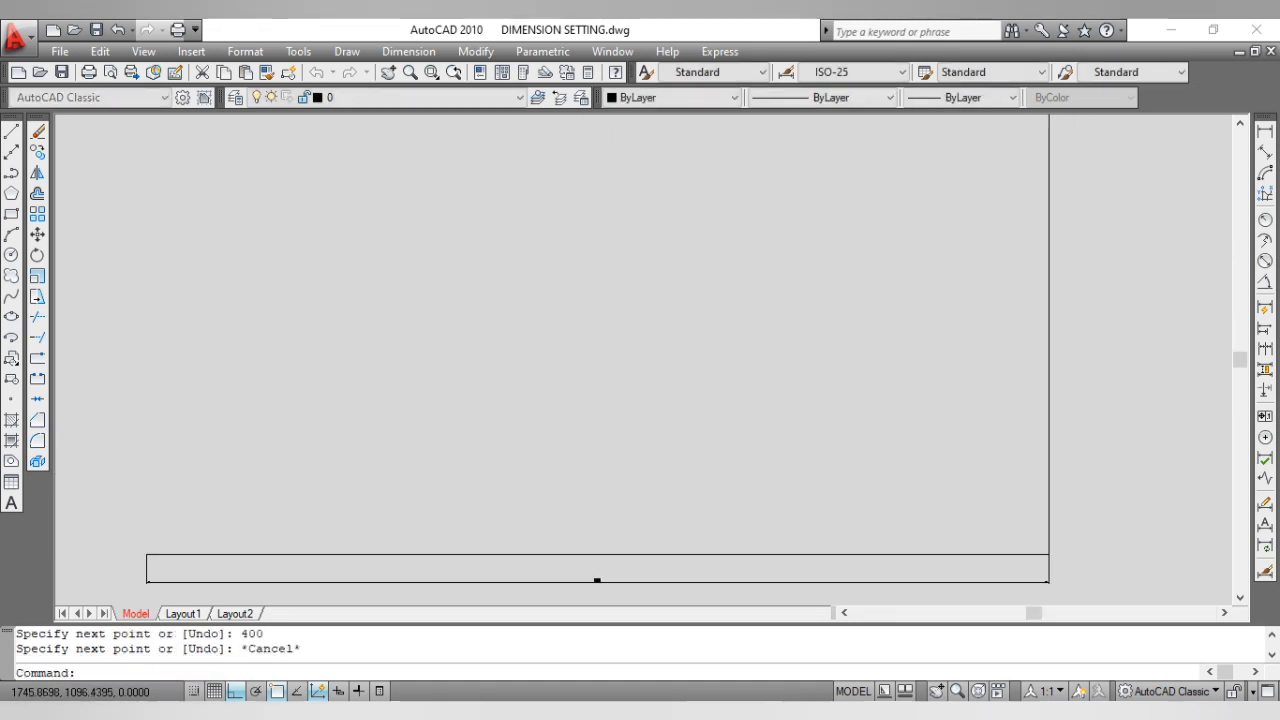
# Step: Add a linear dimension to the vertical line, placing it close beside the line
pyautogui.moveTo(989, 357); pyautogui.dragTo(912, 350, button='middle')
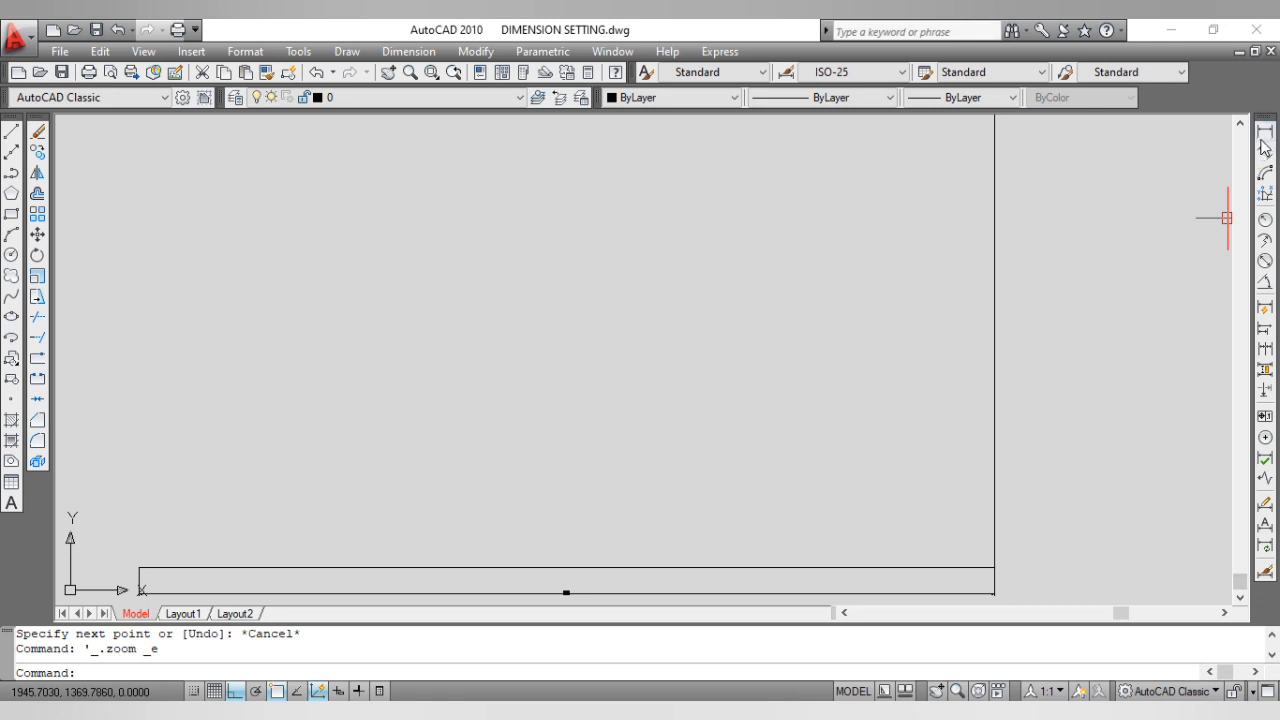
pyautogui.click(1264, 134)
pyautogui.press('Return')
pyautogui.click(994, 357)
pyautogui.click(1006, 358)
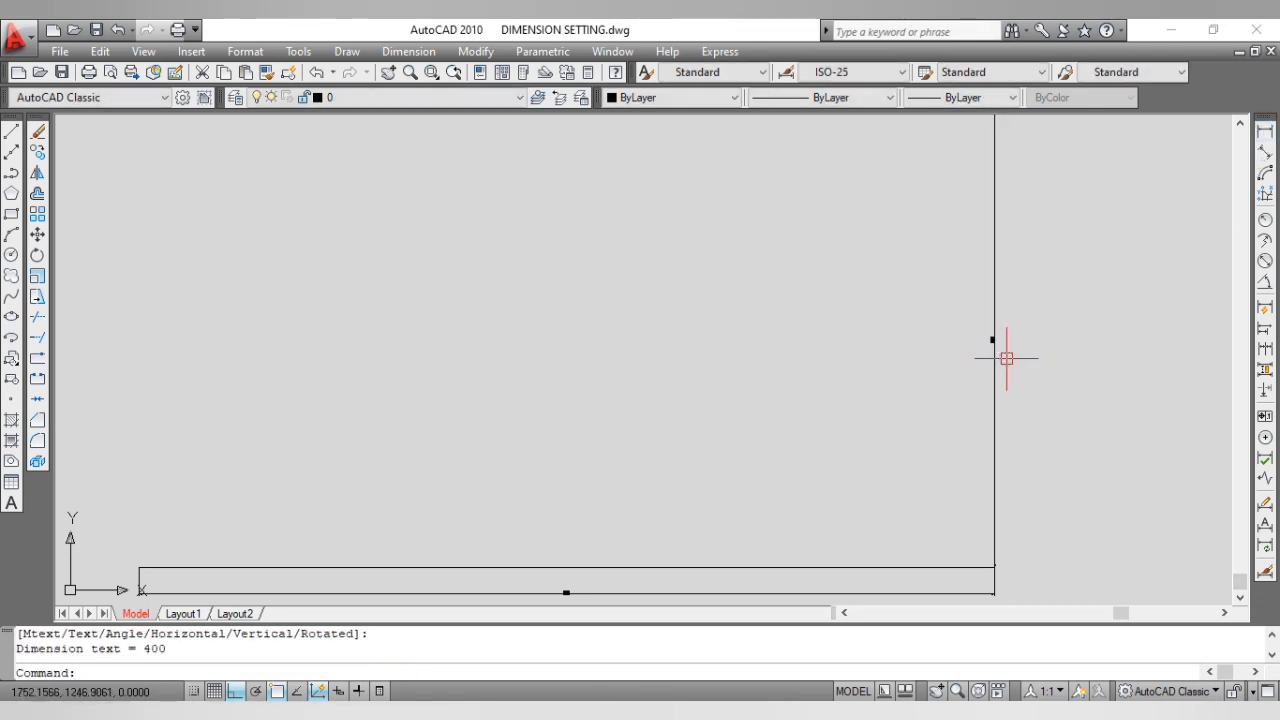
# Step: Move the vertical line's dimension out to the right so it sits clear of the line
pyautogui.scroll(2, 1006, 358)
pyautogui.click(988, 330)
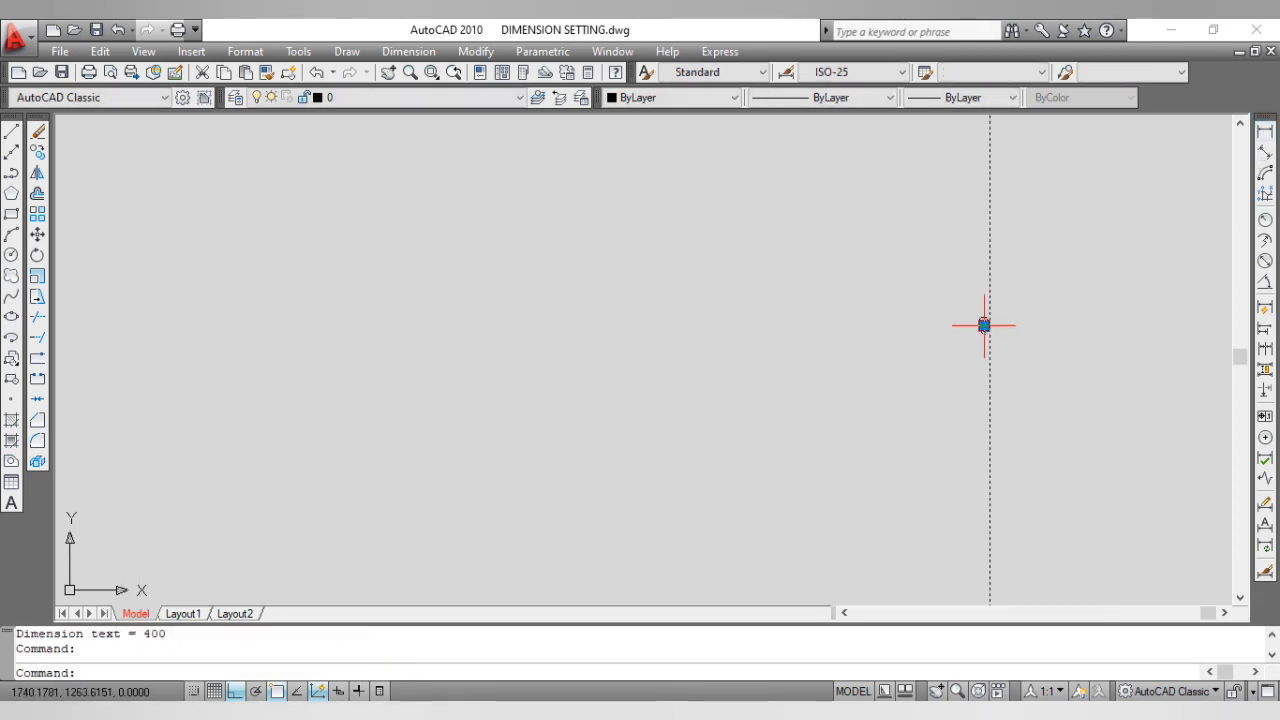
pyautogui.click(984, 325)
pyautogui.scroll(-3, 1049, 334)
pyautogui.press('Escape')
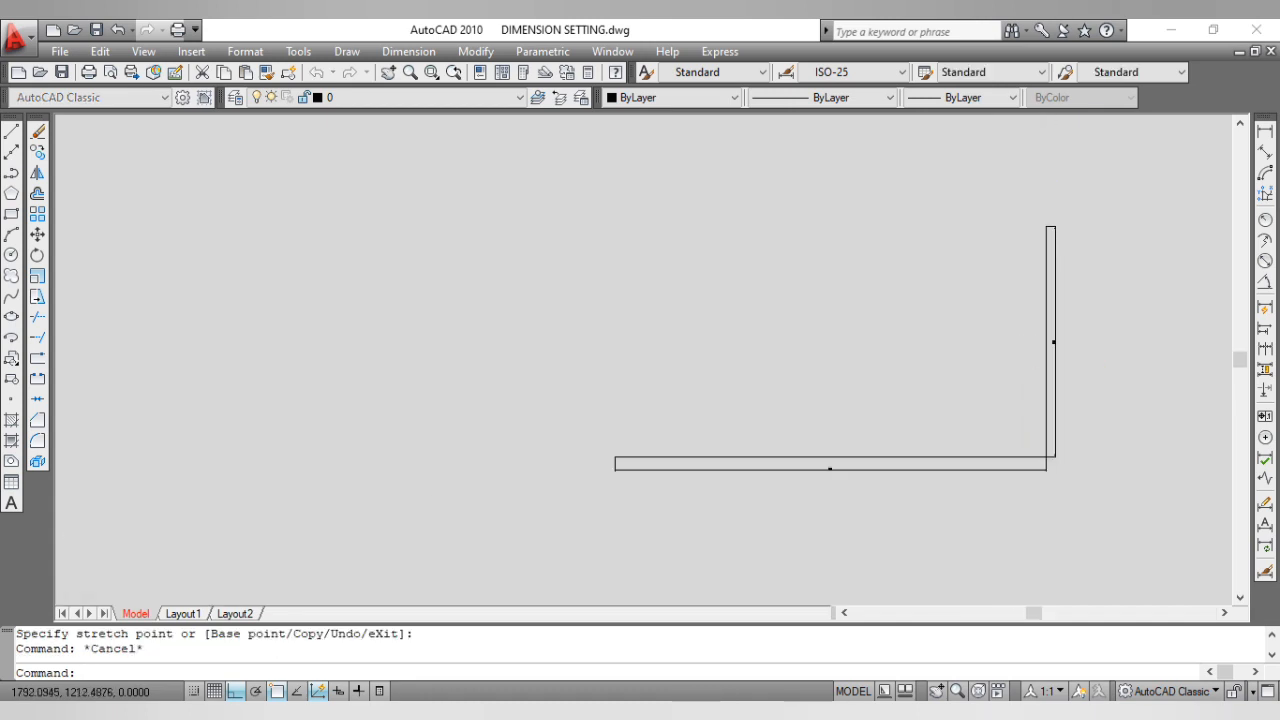
# Step: Set Standard as the current dimension style
pyautogui.middleClick(1058, 368)
pyautogui.middleClick(1058, 368)
pyautogui.scroll(-4, 934, 370)
pyautogui.press('Escape')
pyautogui.moveTo(991, 374); pyautogui.dragTo(892, 383, button='middle')
pyautogui.scroll(2, 917, 386)
pyautogui.scroll(2, 884, 380)
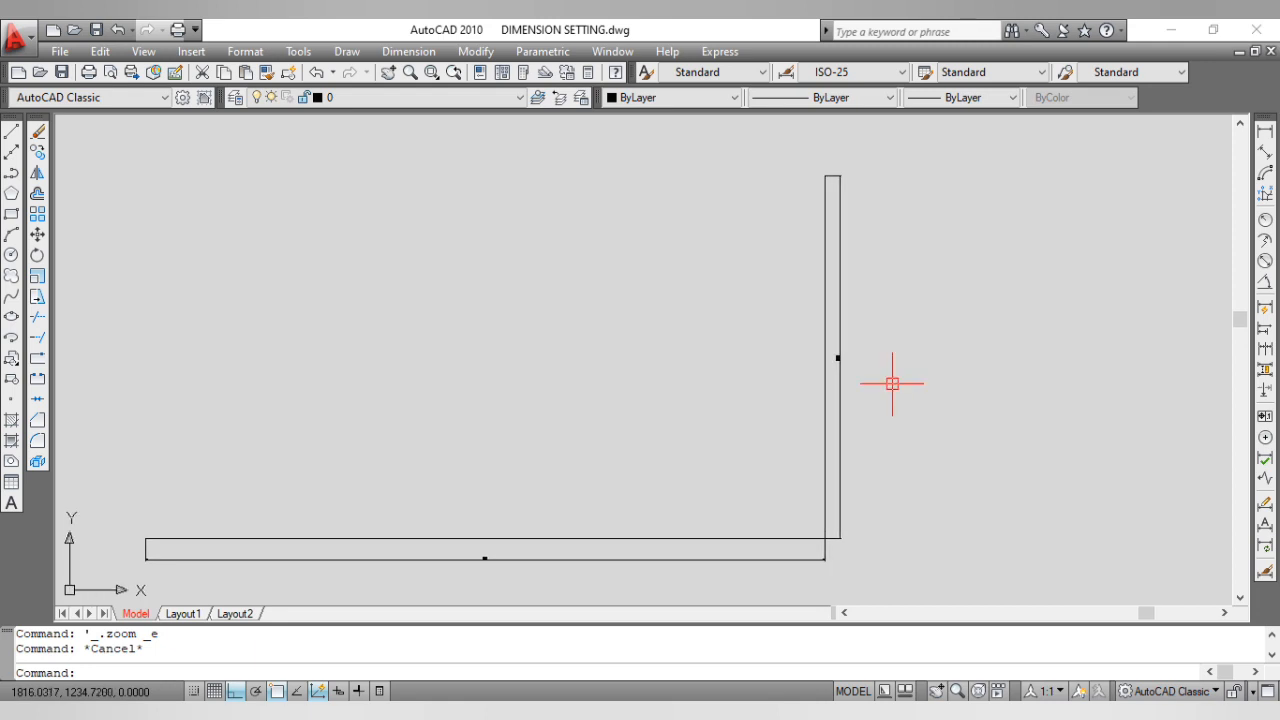
pyautogui.write('D')
pyautogui.press('Return')
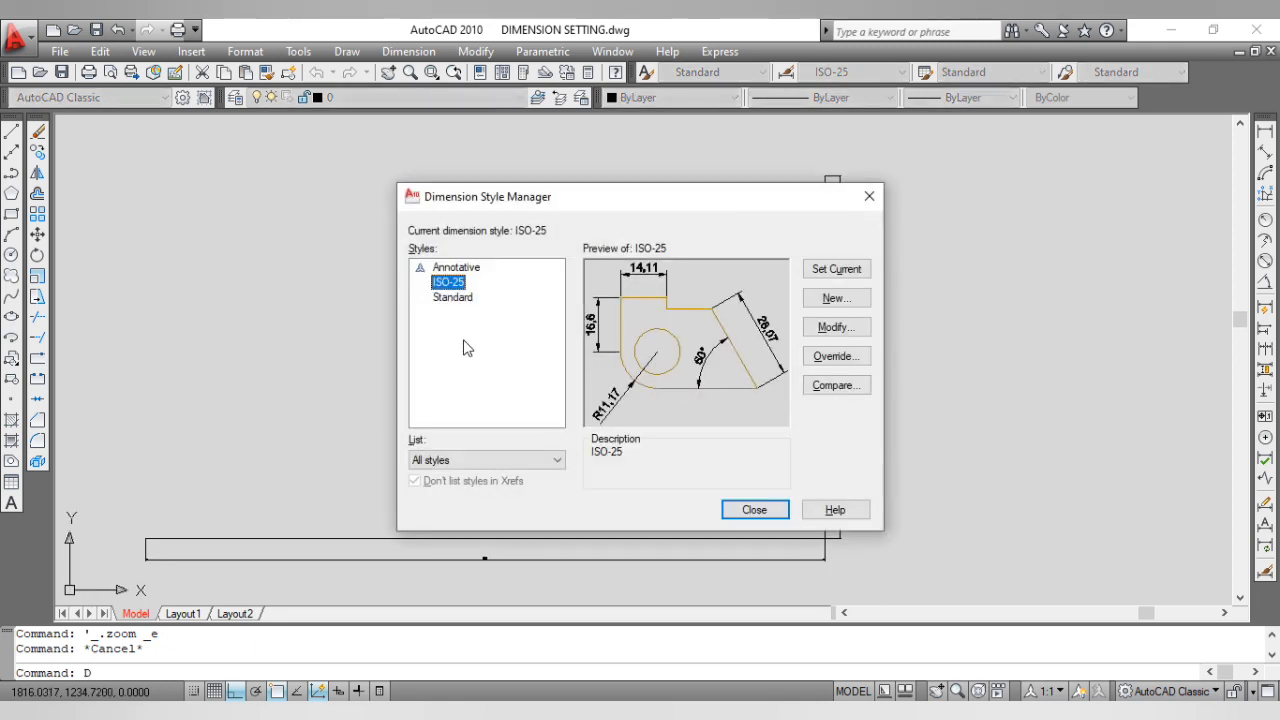
pyautogui.click(452, 298)
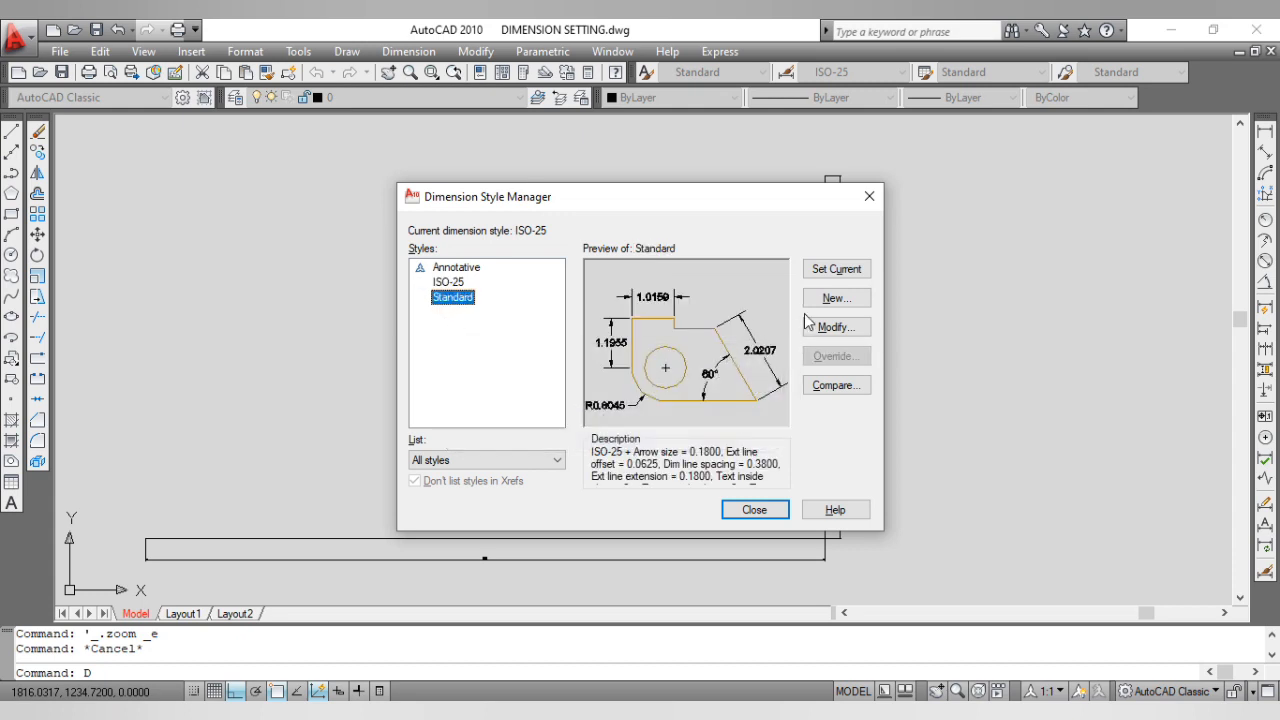
pyautogui.click(834, 269)
pyautogui.click(754, 510)
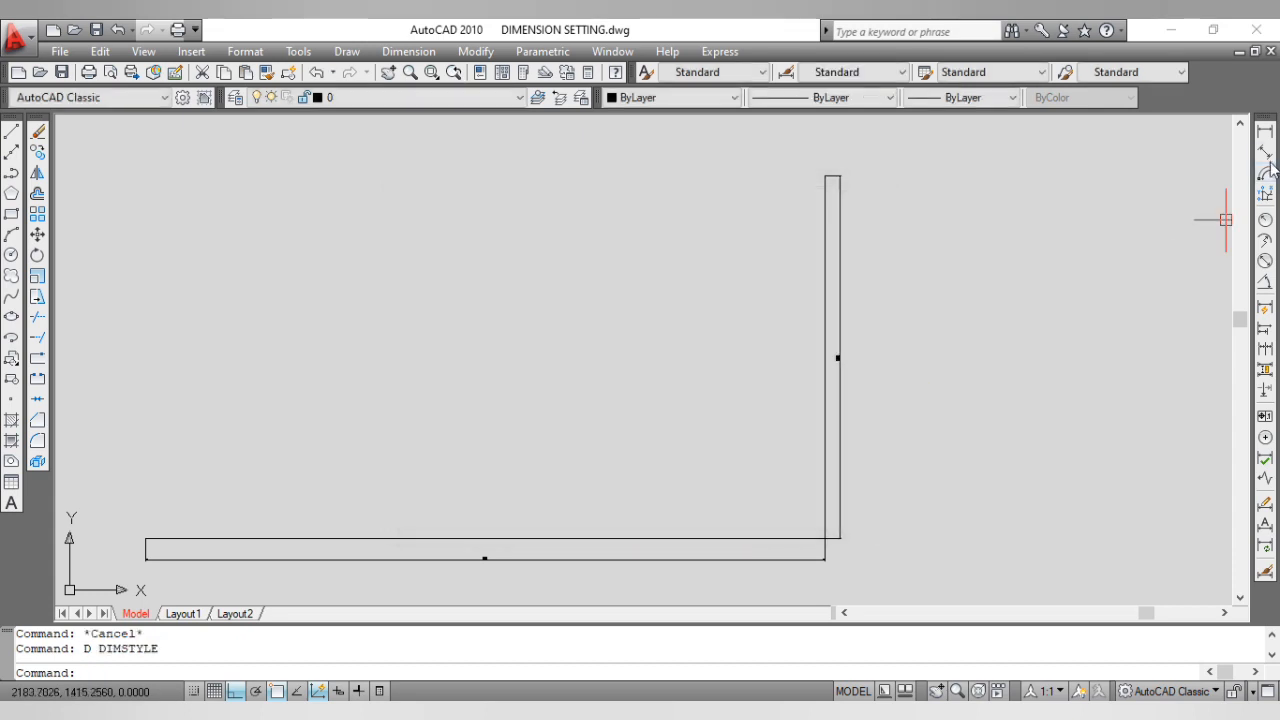
# Step: Add a second linear dimension to the vertical line in the Standard style, outside the existing one
pyautogui.click(1265, 131)
pyautogui.press('Return')
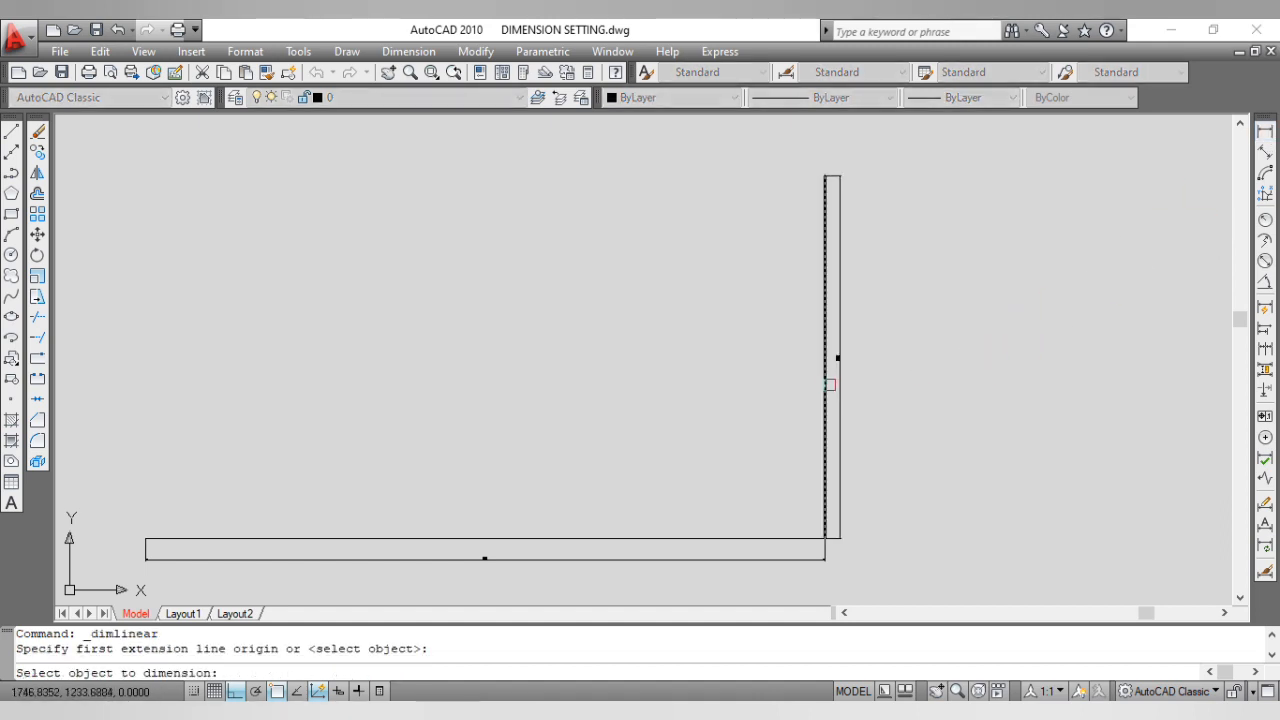
pyautogui.click(824, 383)
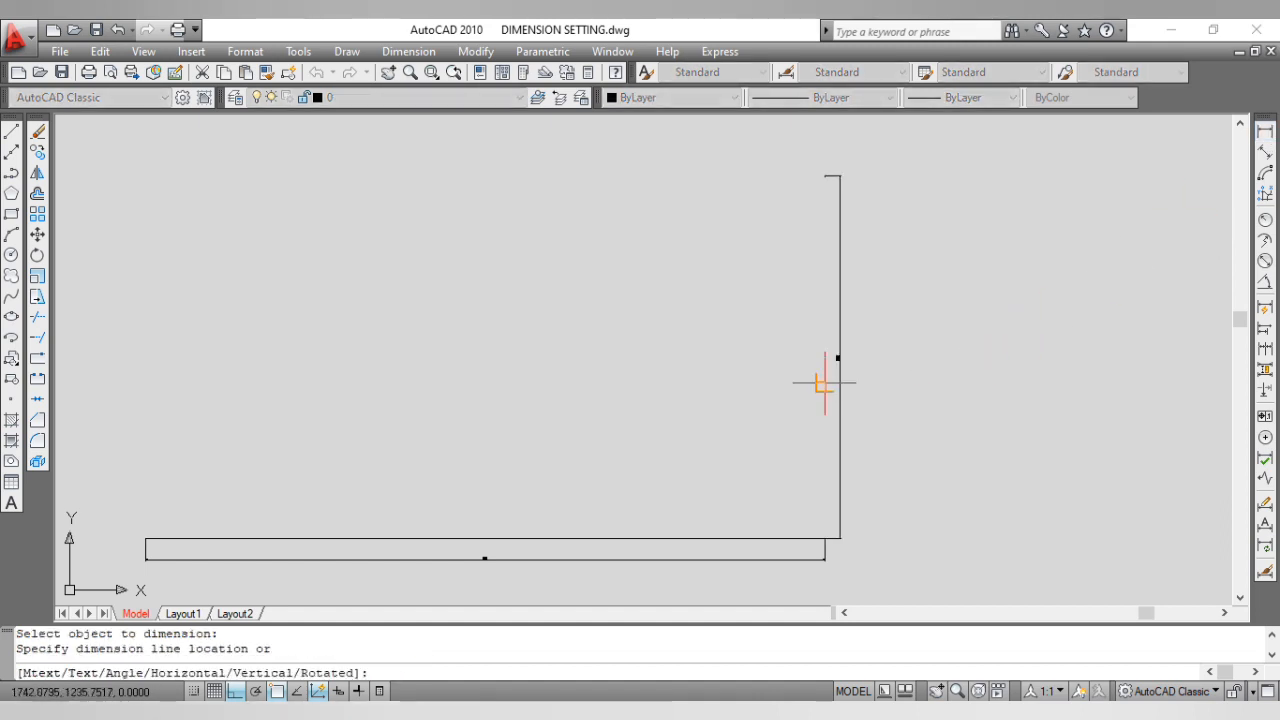
pyautogui.click(855, 370)
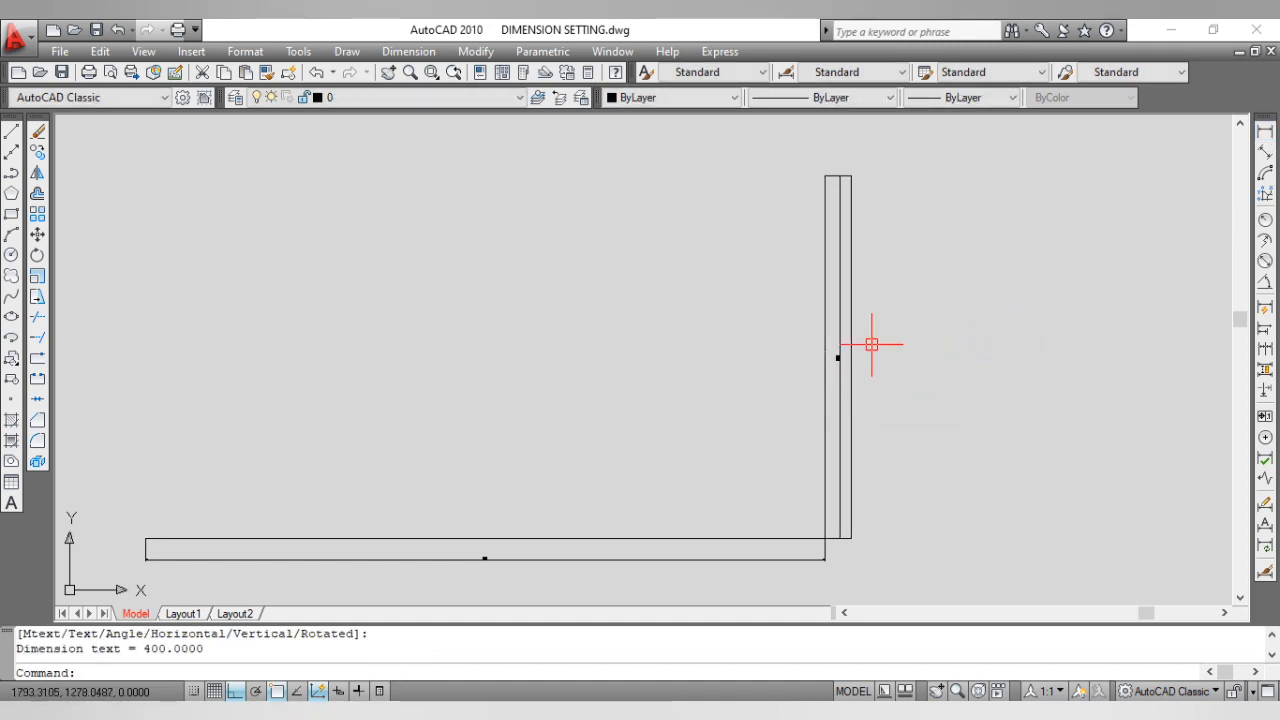
# Step: Examine the text of the vertical line's two dimensions up close to compare the ISO-25 and Standard styles
pyautogui.scroll(6, 843, 343)
pyautogui.scroll(1, 890, 317)
pyautogui.click(922, 361)
pyautogui.click(929, 371)
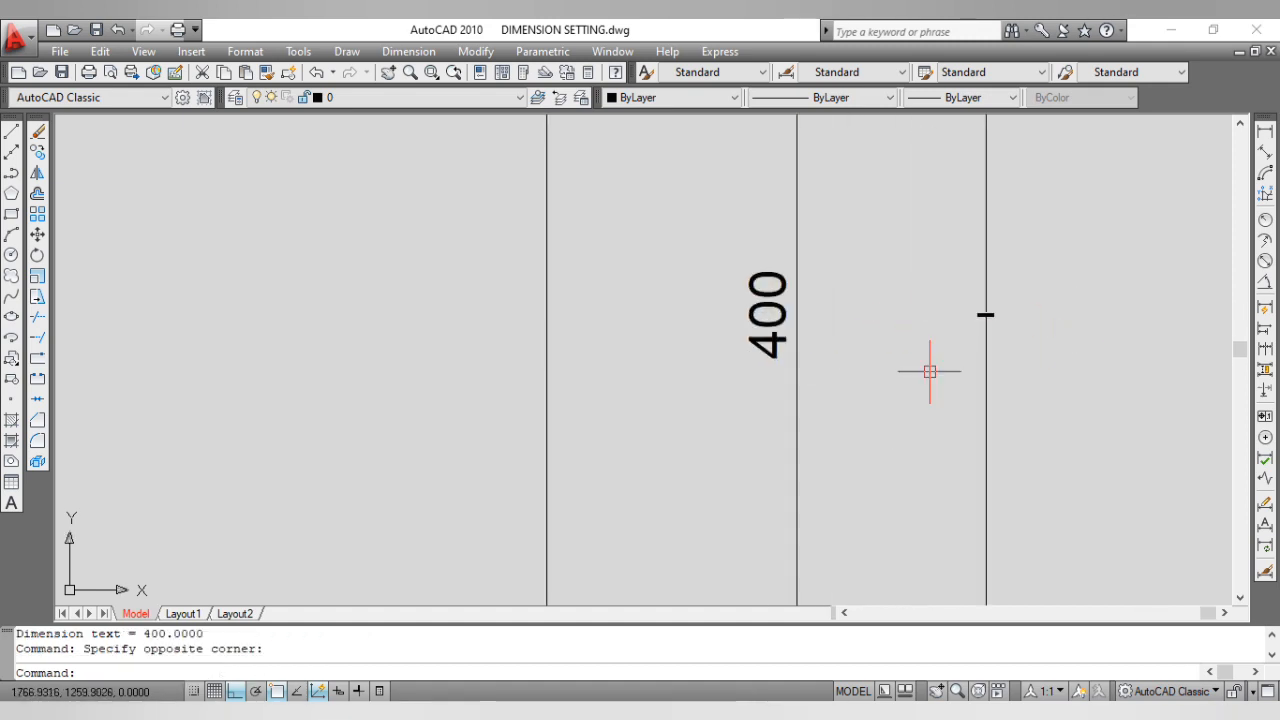
pyautogui.click(1003, 355)
pyautogui.click(980, 337)
pyautogui.scroll(3, 993, 317)
pyautogui.scroll(7, 970, 330)
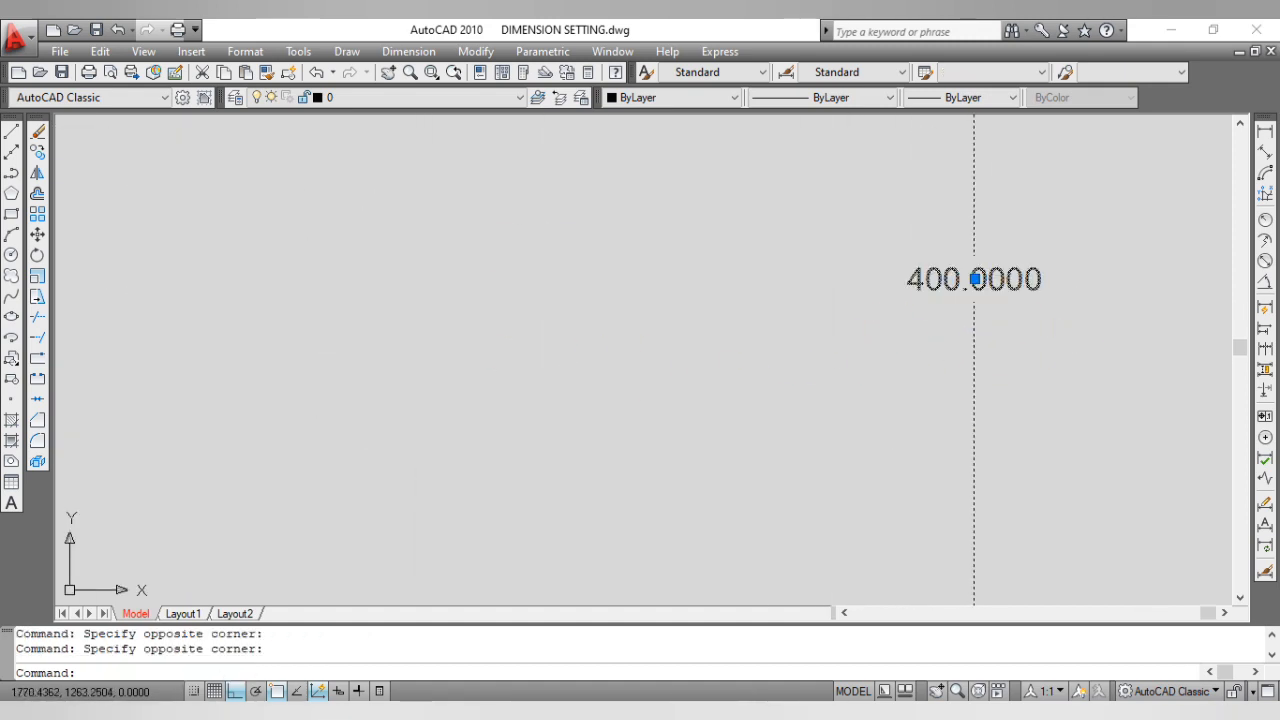
pyautogui.moveTo(974, 331); pyautogui.dragTo(760, 414, button='middle')
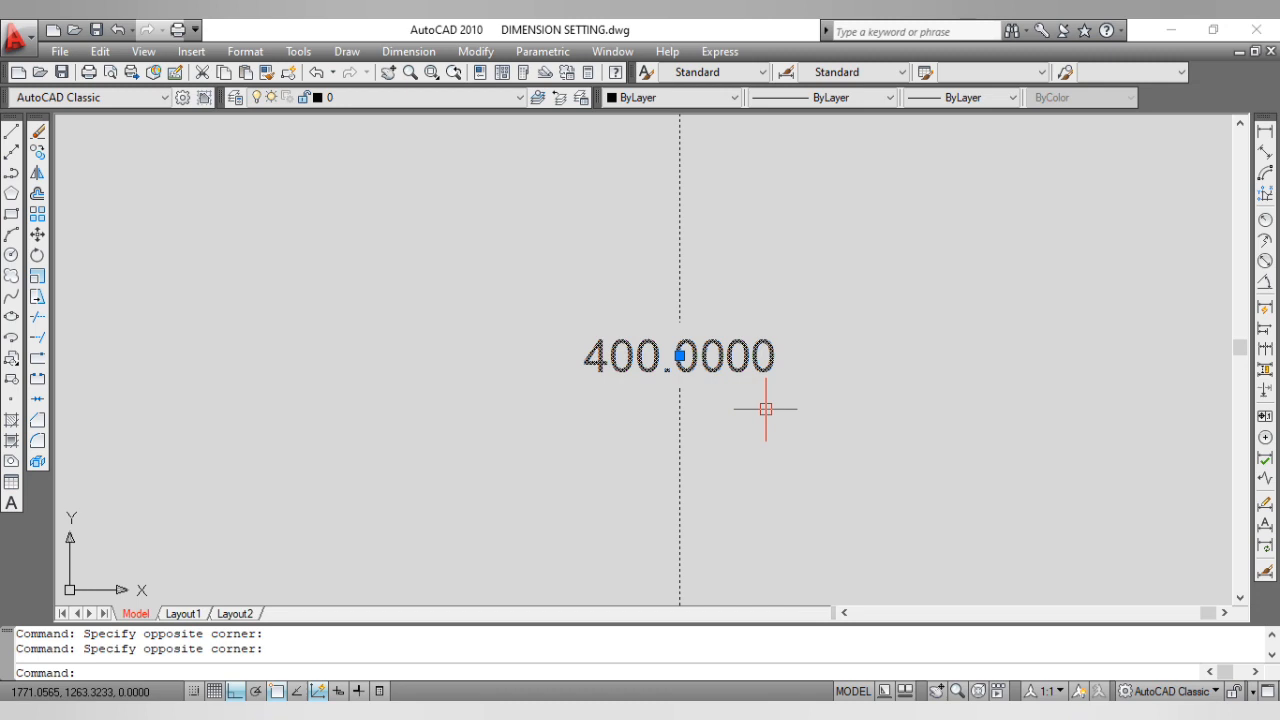
pyautogui.press('Escape')
pyautogui.scroll(-4, 765, 408)
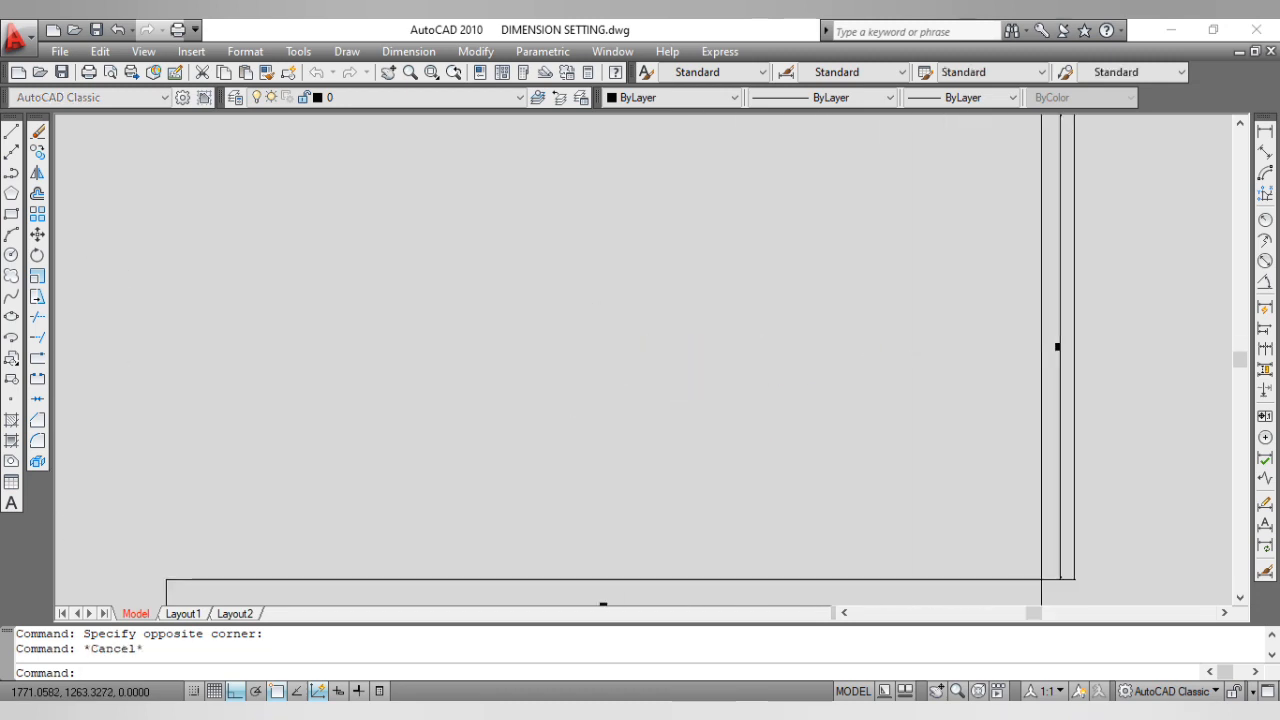
# Step: Add a second linear dimension to the horizontal line in the Standard style, placed below its existing dimension
pyautogui.middleClick(777, 429)
pyautogui.click(1264, 131)
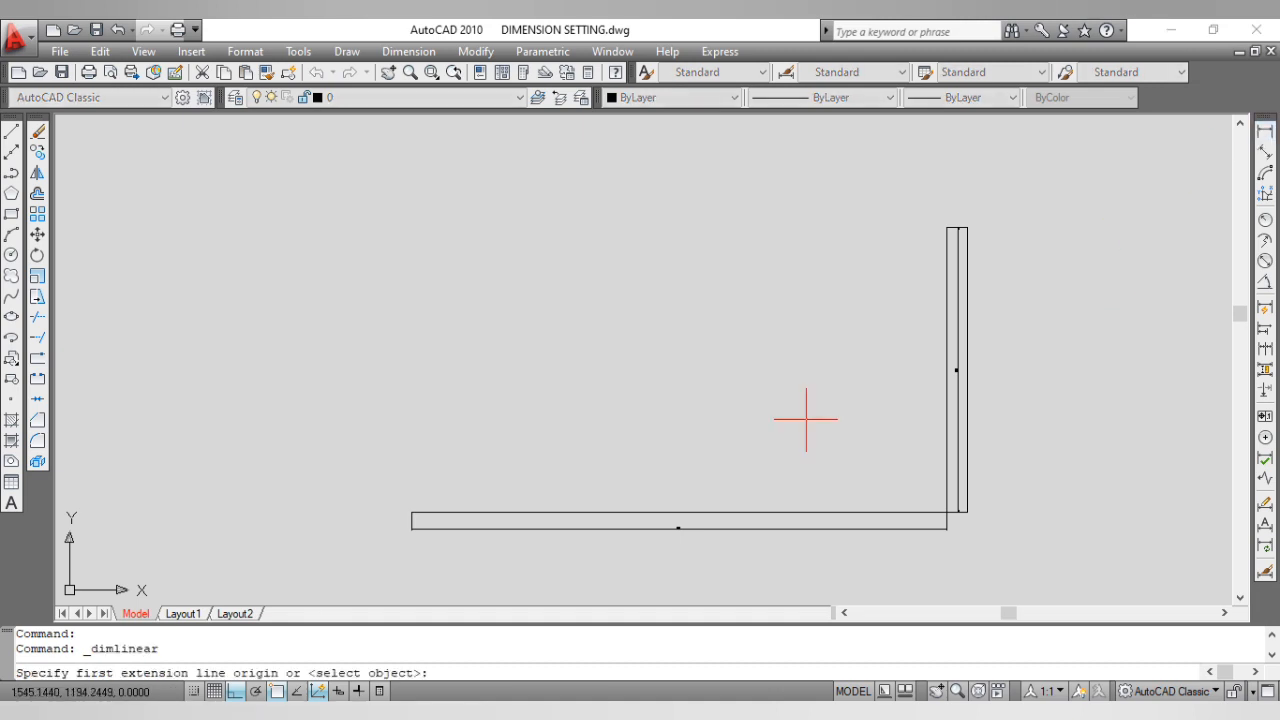
pyautogui.press('Return')
pyautogui.click(740, 514)
pyautogui.click(712, 545)
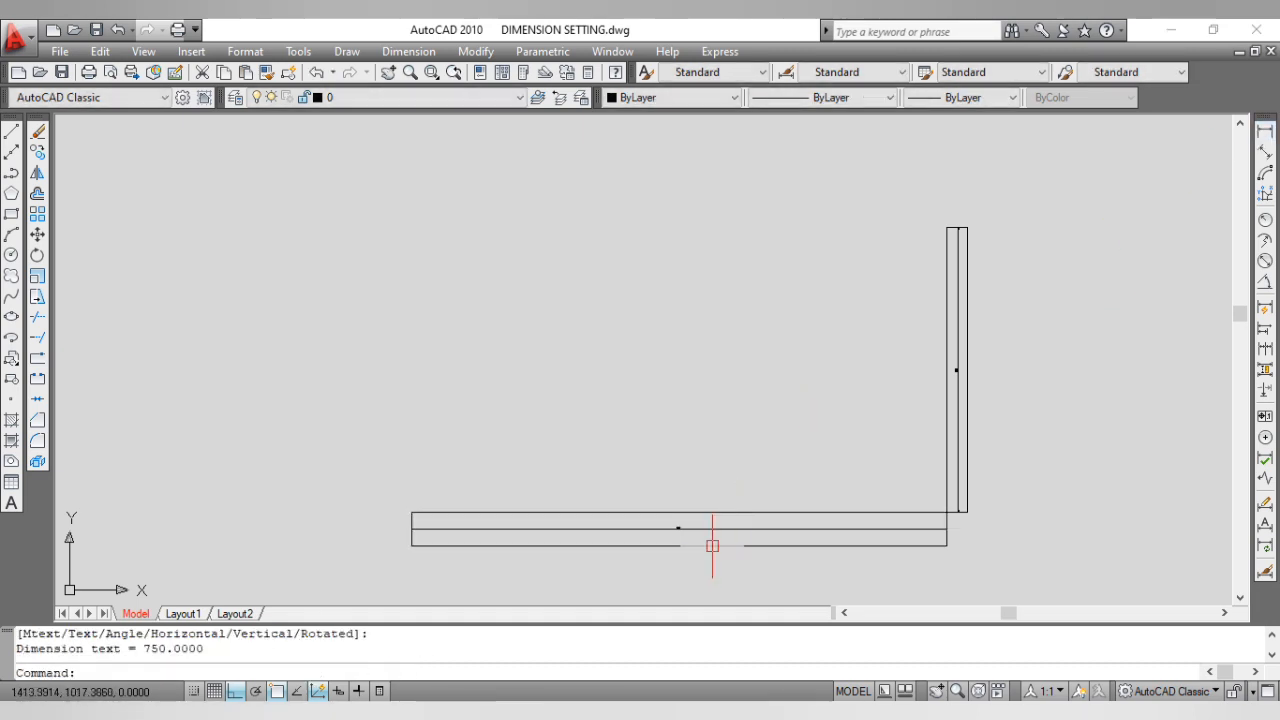
pyautogui.middleClick(945, 520)
pyautogui.press('Escape')
pyautogui.press('Escape')
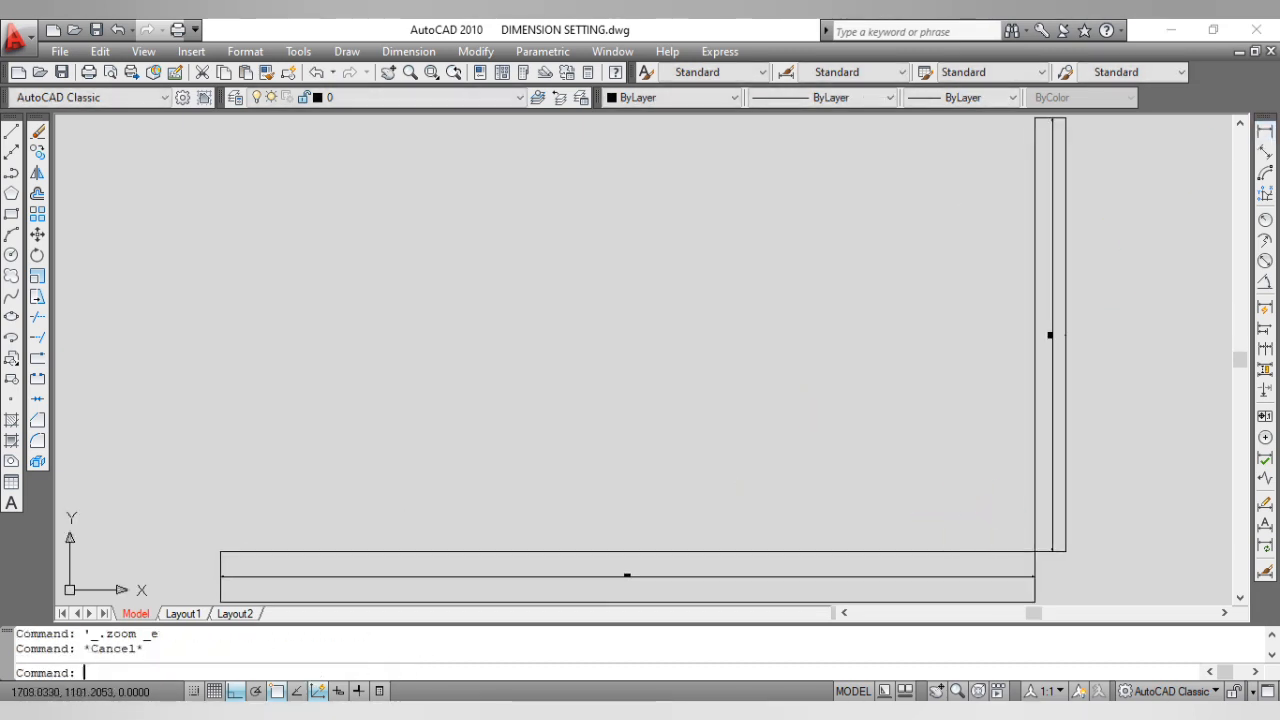
# Step: Set the lineweight of the horizontal and vertical lines to 0.40 mm and turn on lineweight display
pyautogui.click(977, 552)
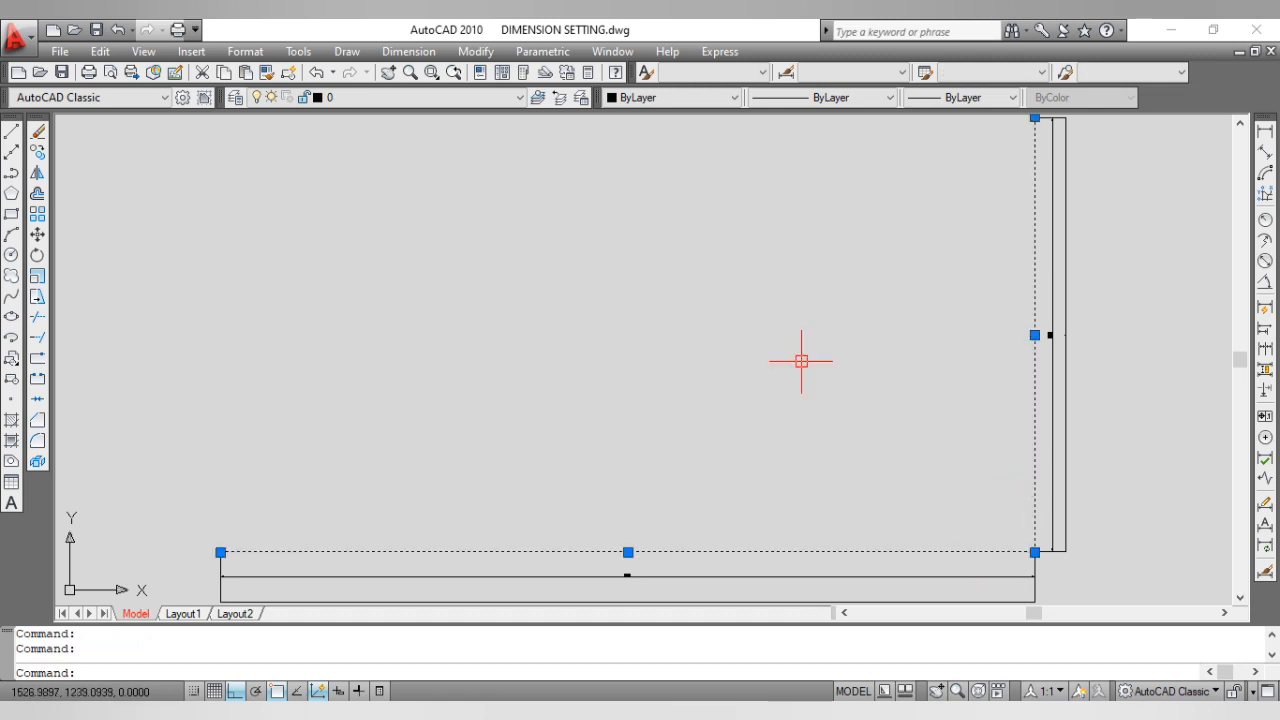
pyautogui.click(947, 98)
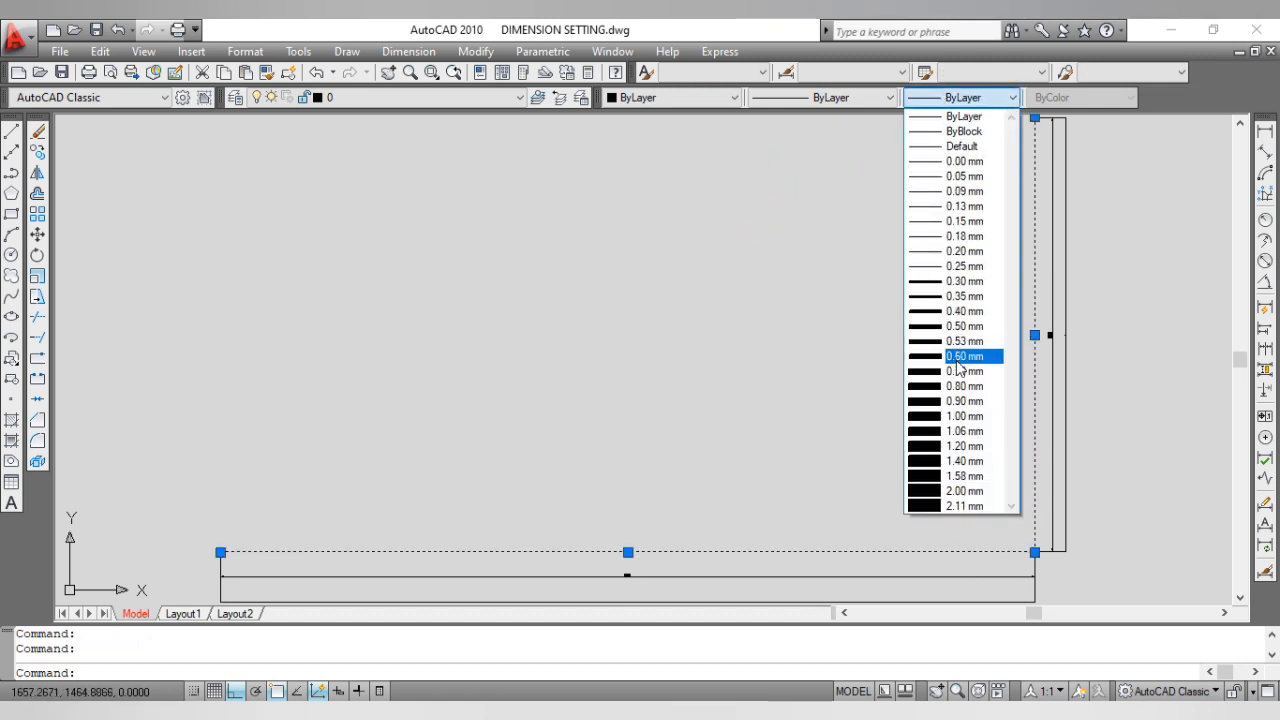
pyautogui.click(962, 318)
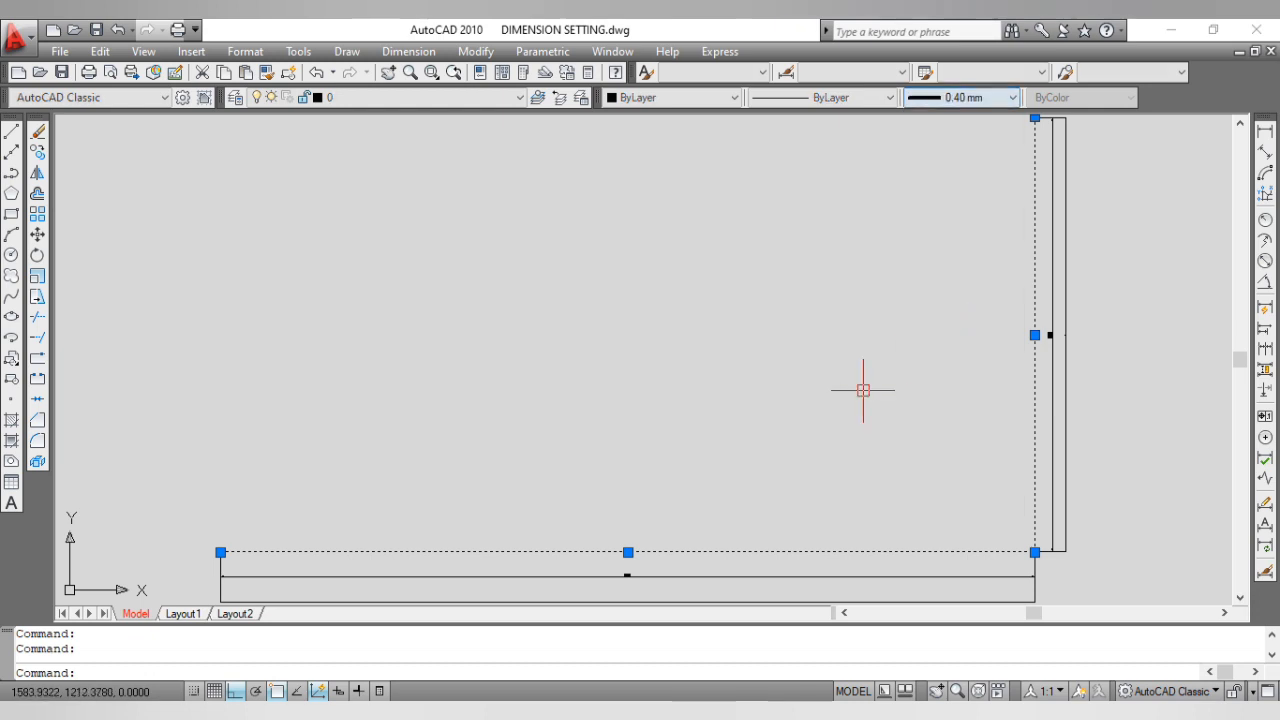
pyautogui.press('Escape')
pyautogui.press('Escape')
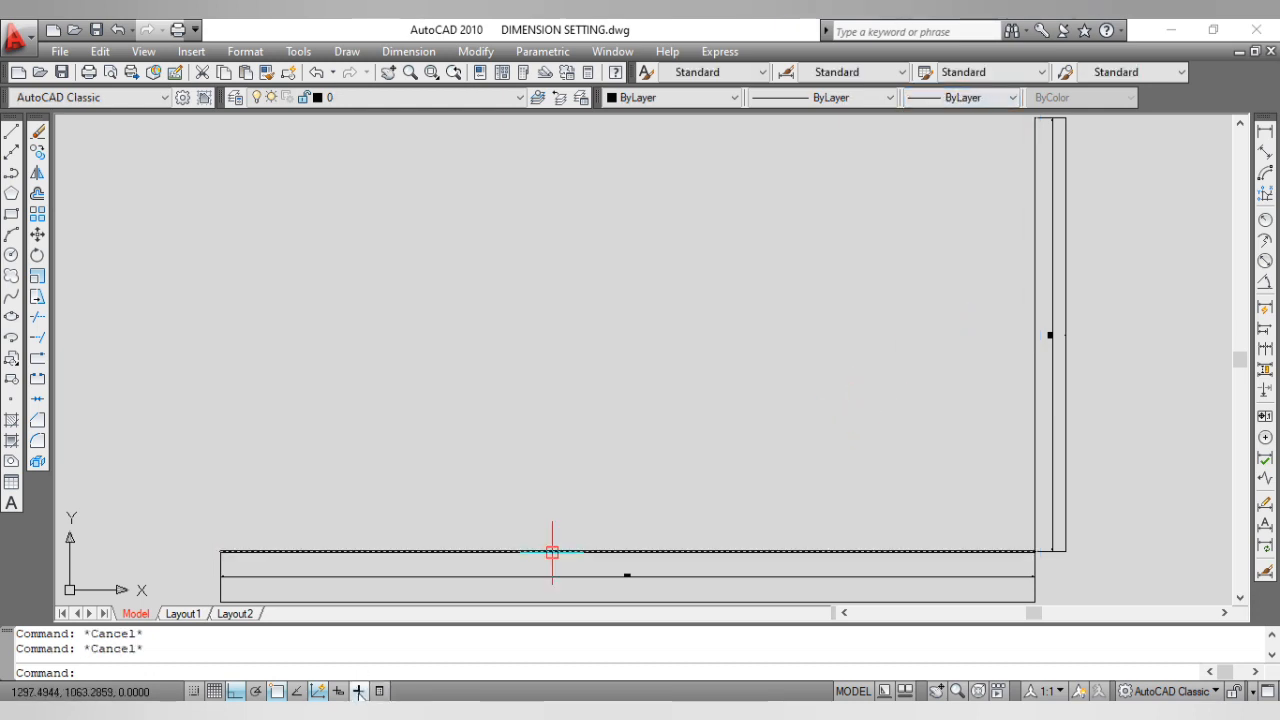
pyautogui.click(358, 690)
pyautogui.press('Escape')
# Step: Delete the inner ISO-25 dimensions of both lines, keeping only the outer Standard ones
pyautogui.middleClick(840, 494)
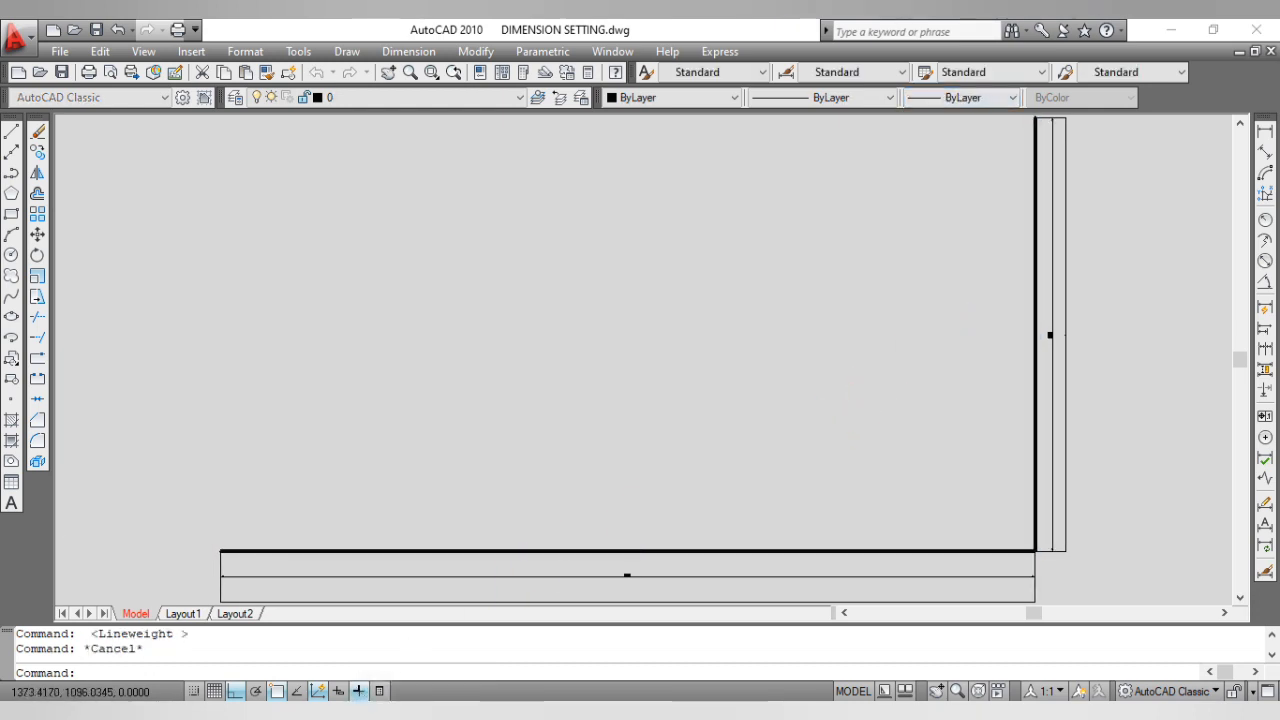
pyautogui.middleClick(840, 494)
pyautogui.moveTo(840, 494); pyautogui.dragTo(725, 505, button='middle')
pyautogui.press('Escape')
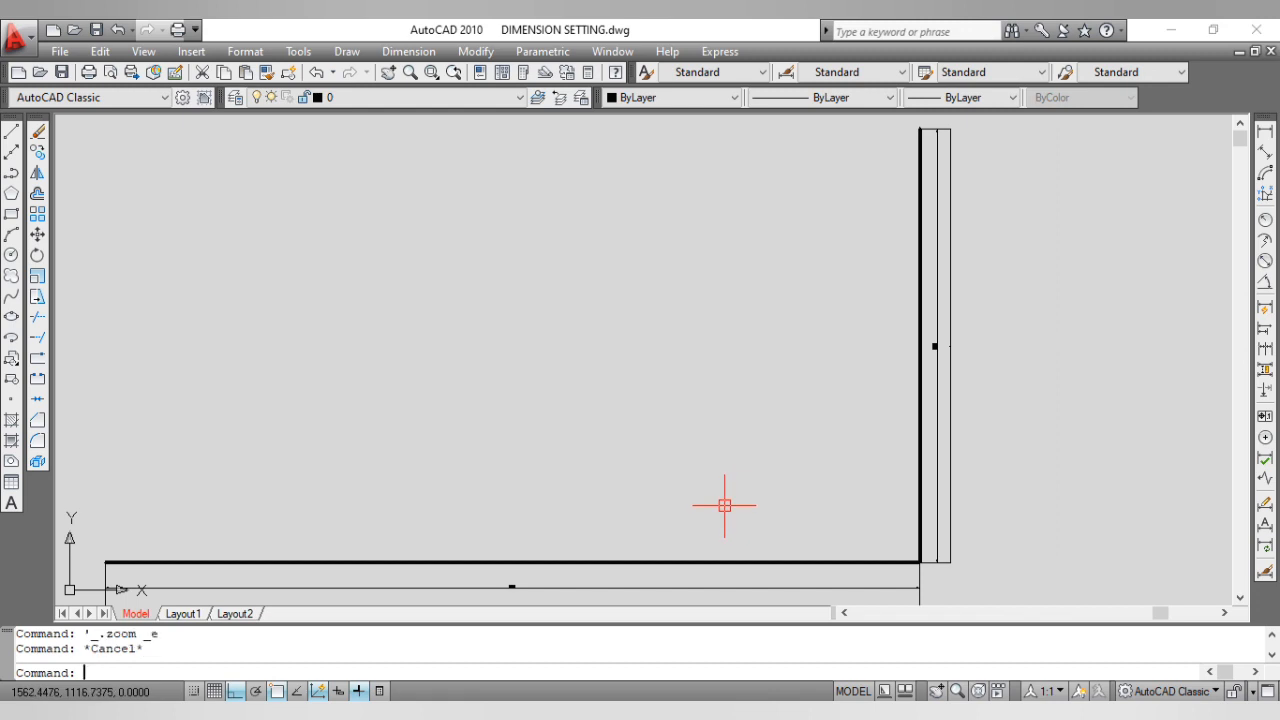
pyautogui.click(929, 357)
pyautogui.click(936, 346)
pyautogui.press('Delete')
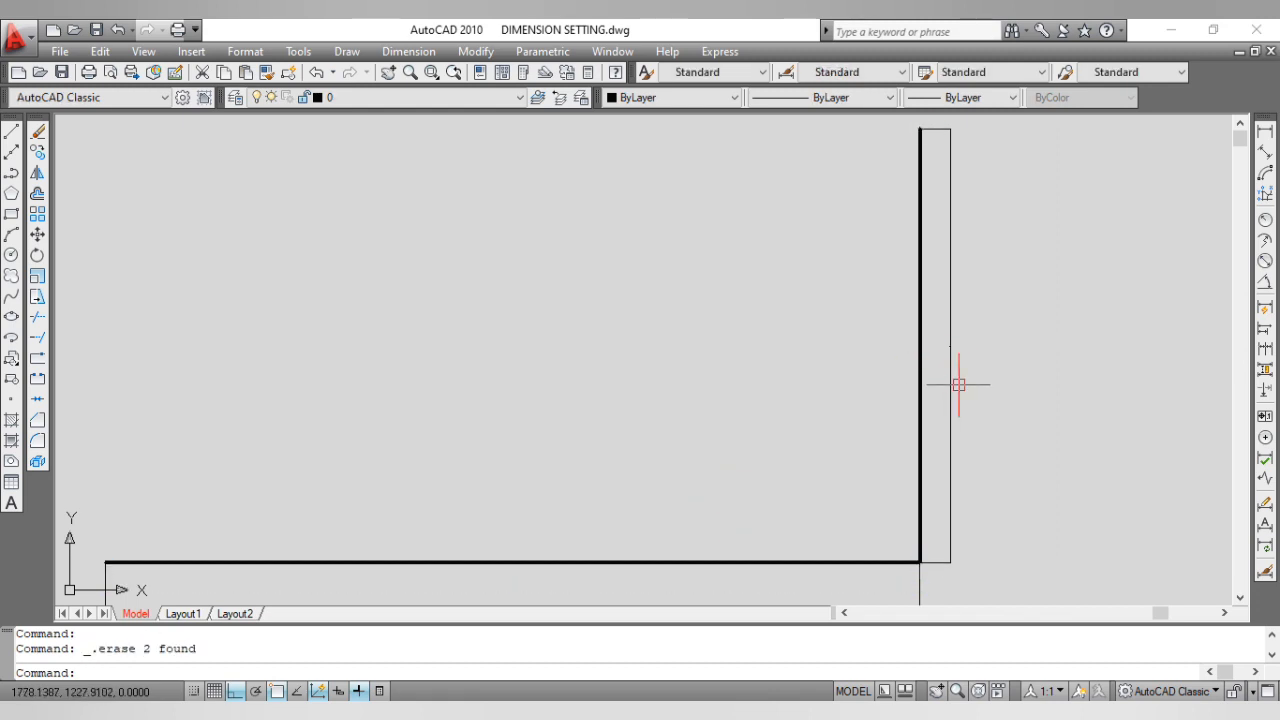
# Step: Modify the Standard dimension style so its linear dimensions use a precision of 0
pyautogui.write('D')
pyautogui.press('Return')
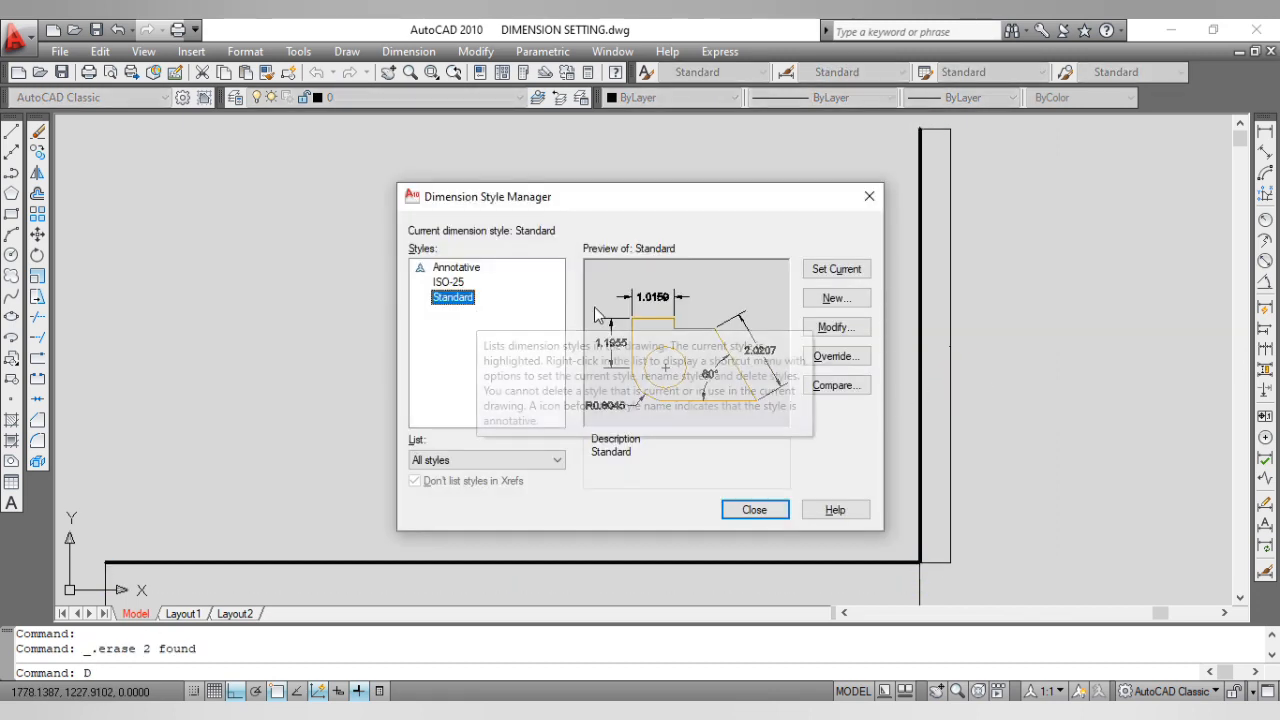
pyautogui.click(843, 329)
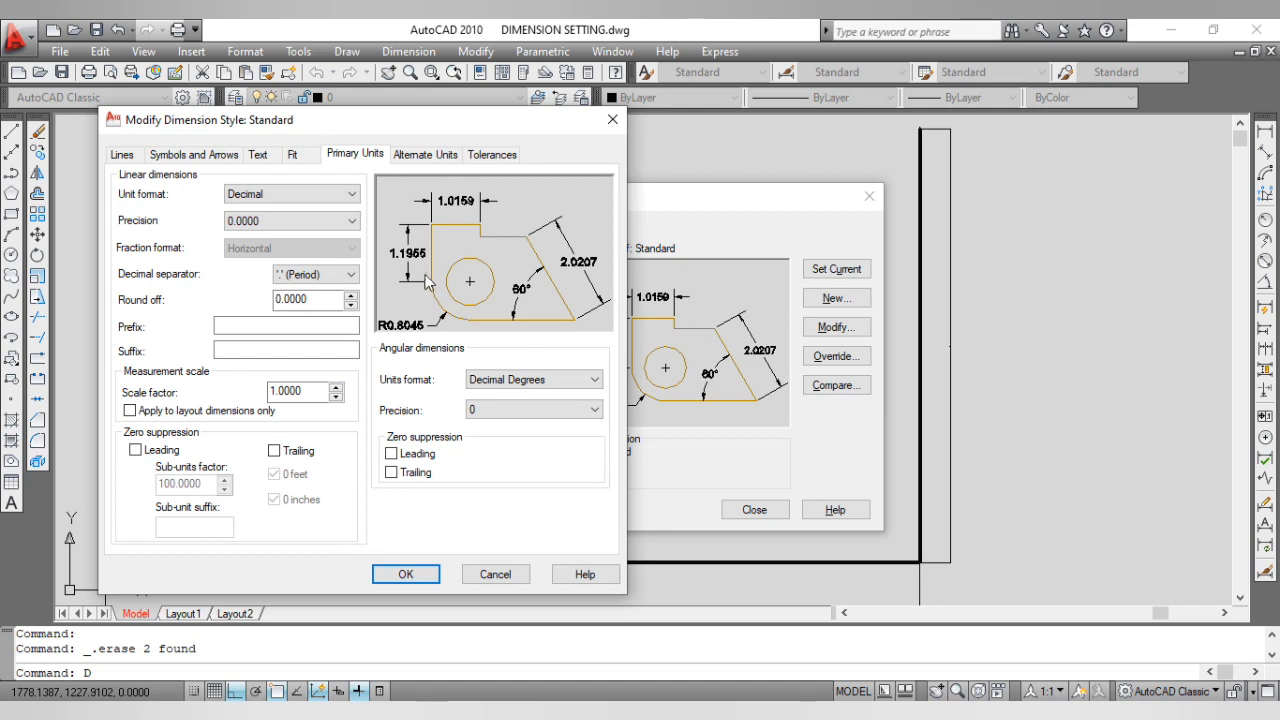
pyautogui.click(276, 221)
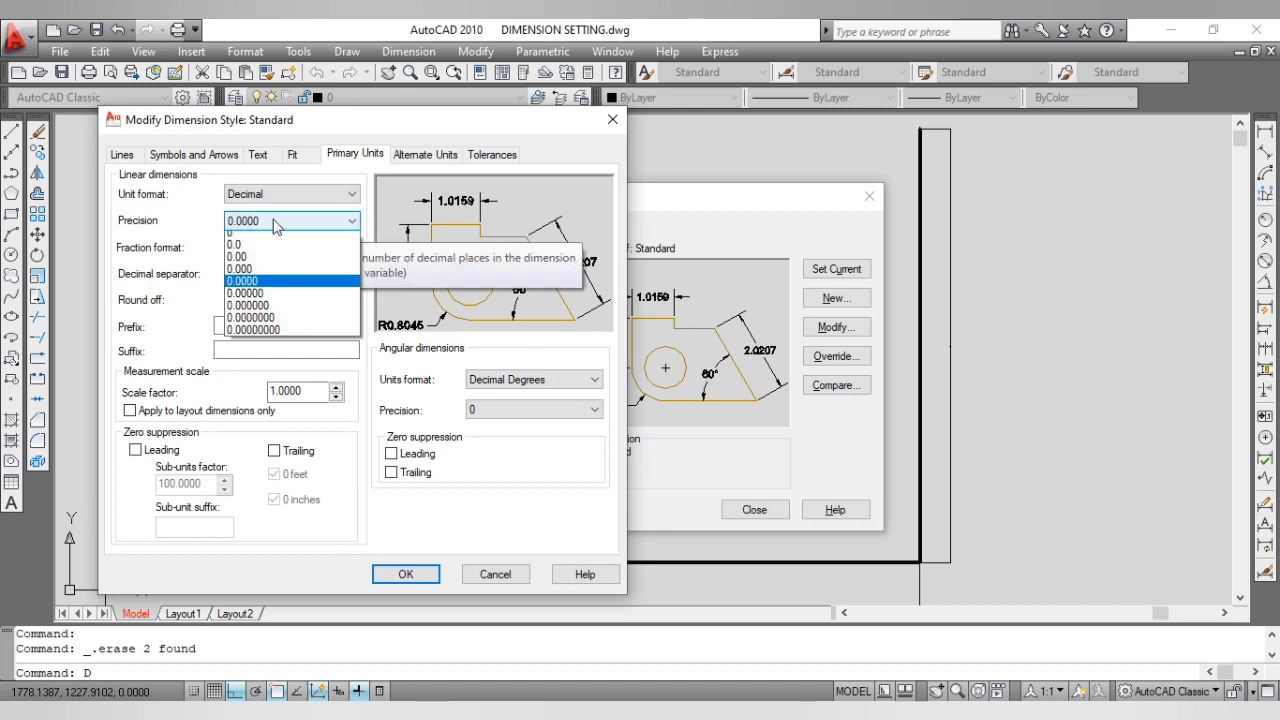
pyautogui.click(265, 236)
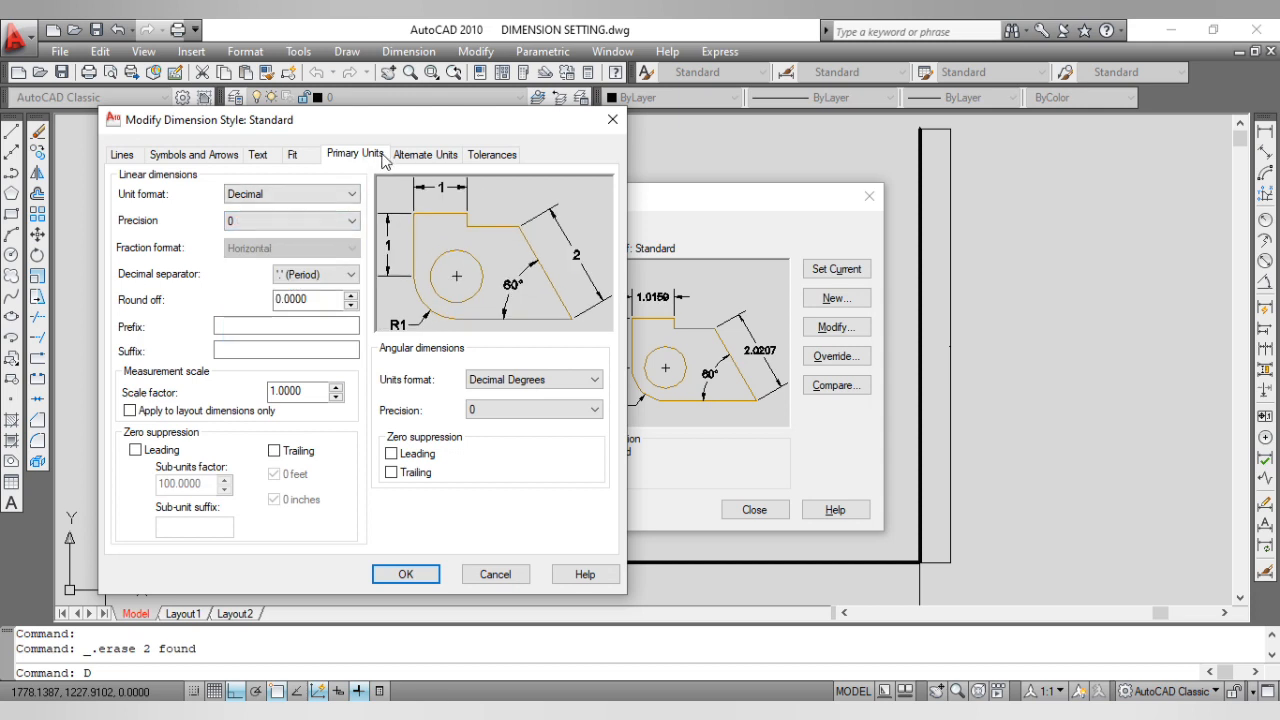
# Step: Set the Standard style's overall scale to 50 and apply it as the current dimension style
pyautogui.click(295, 155)
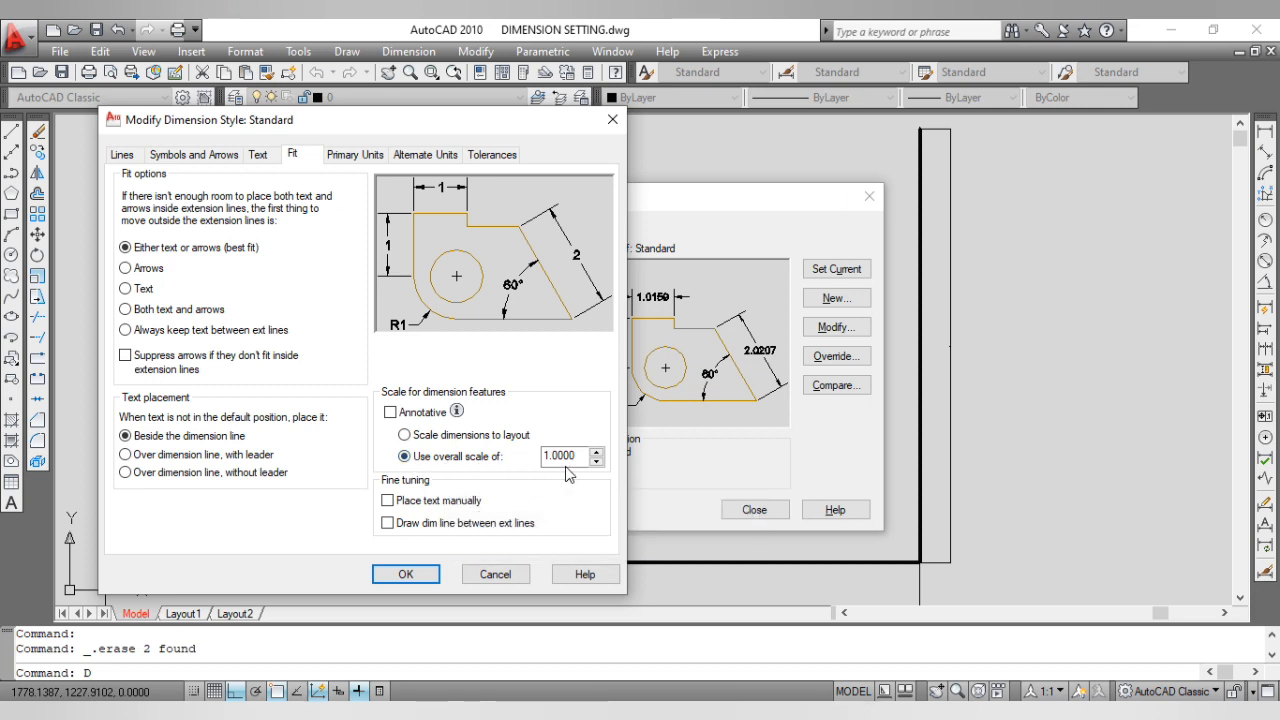
pyautogui.moveTo(580, 455); pyautogui.dragTo(530, 456)
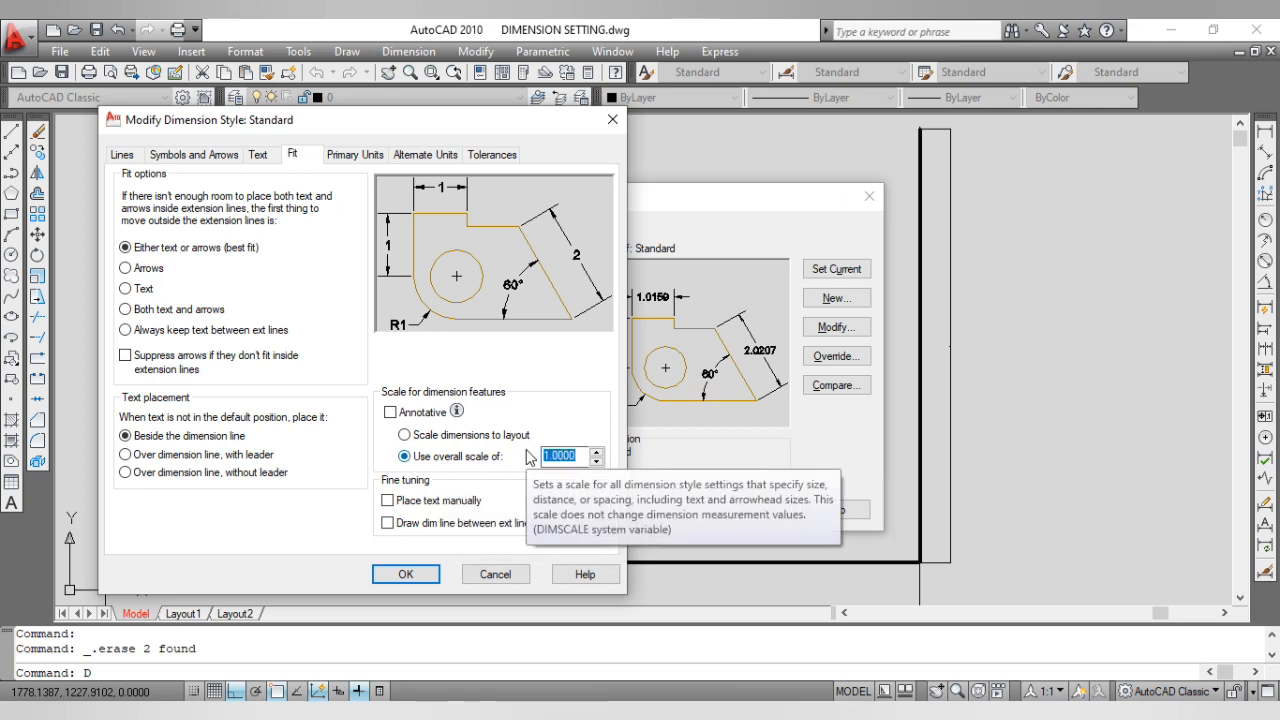
pyautogui.write('50')
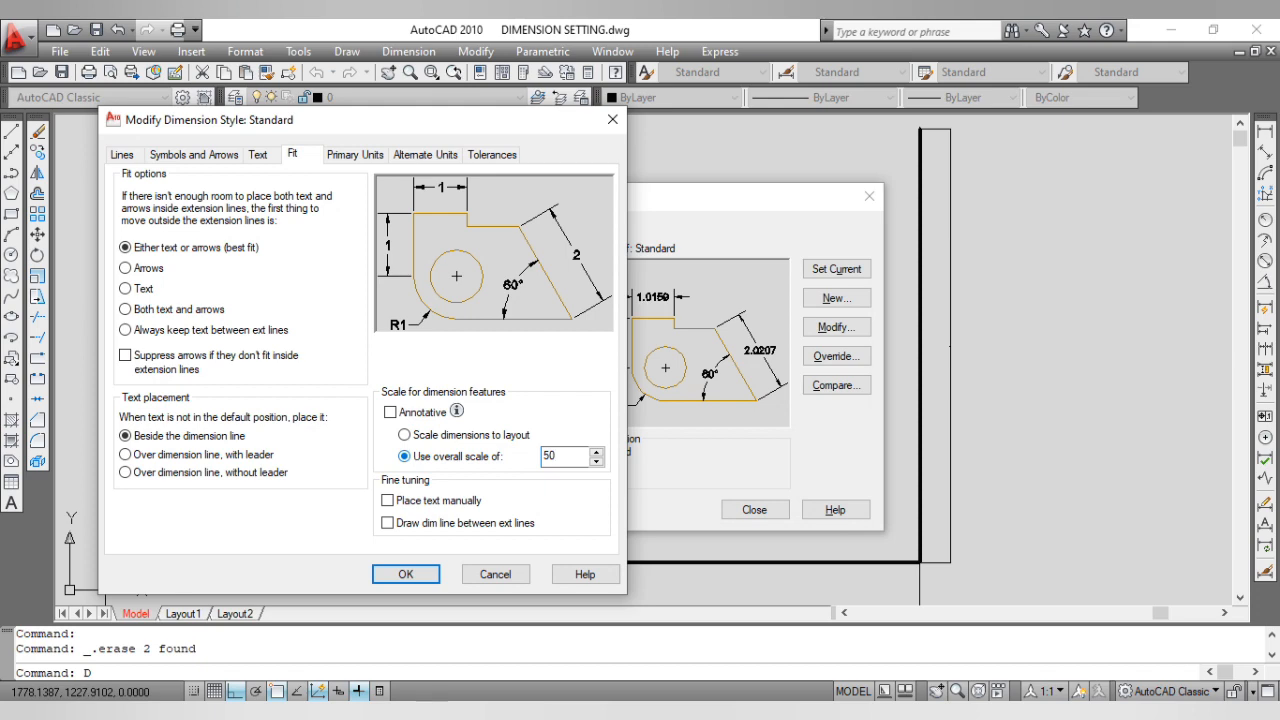
pyautogui.click(420, 574)
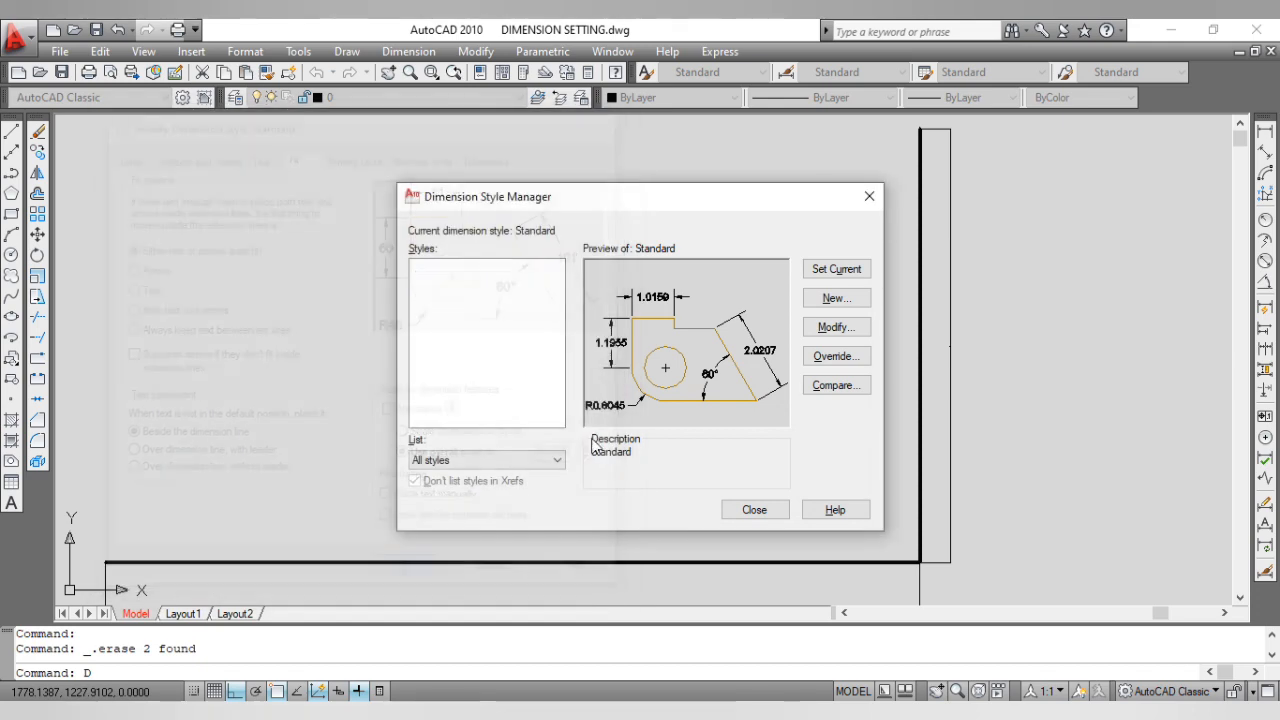
pyautogui.click(853, 271)
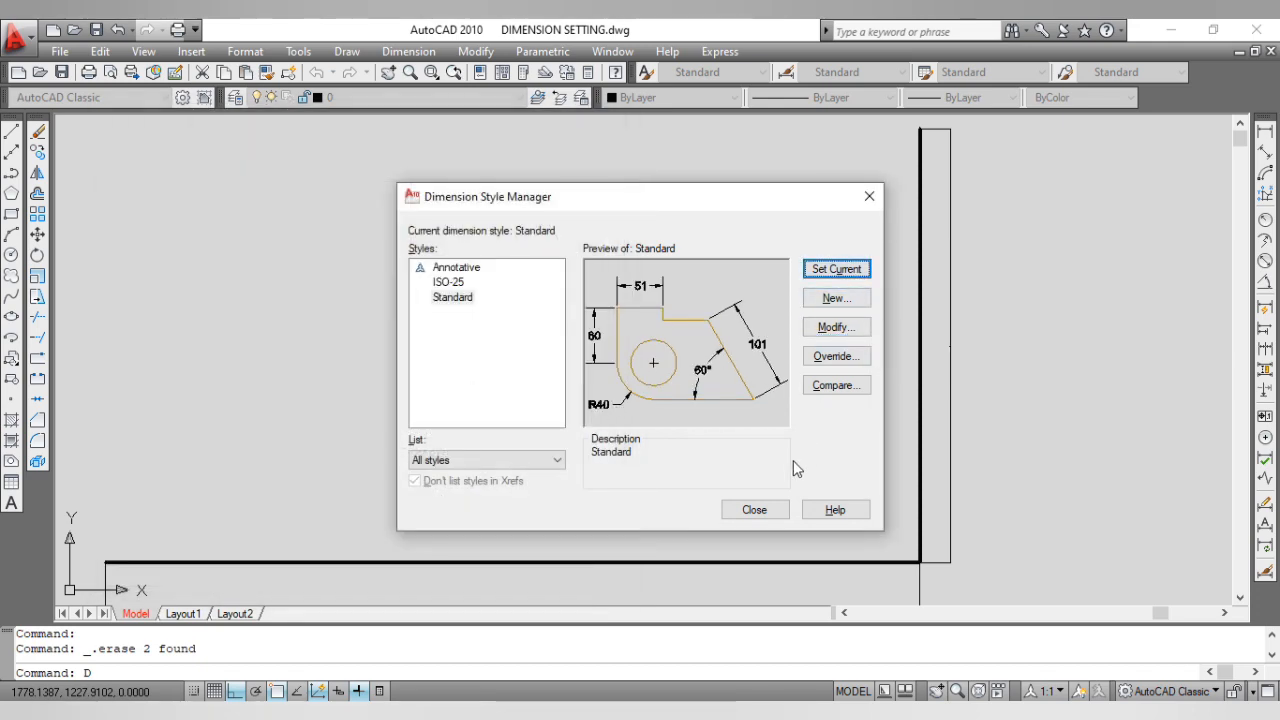
pyautogui.click(755, 510)
pyautogui.moveTo(929, 429); pyautogui.dragTo(1037, 410, button='middle')
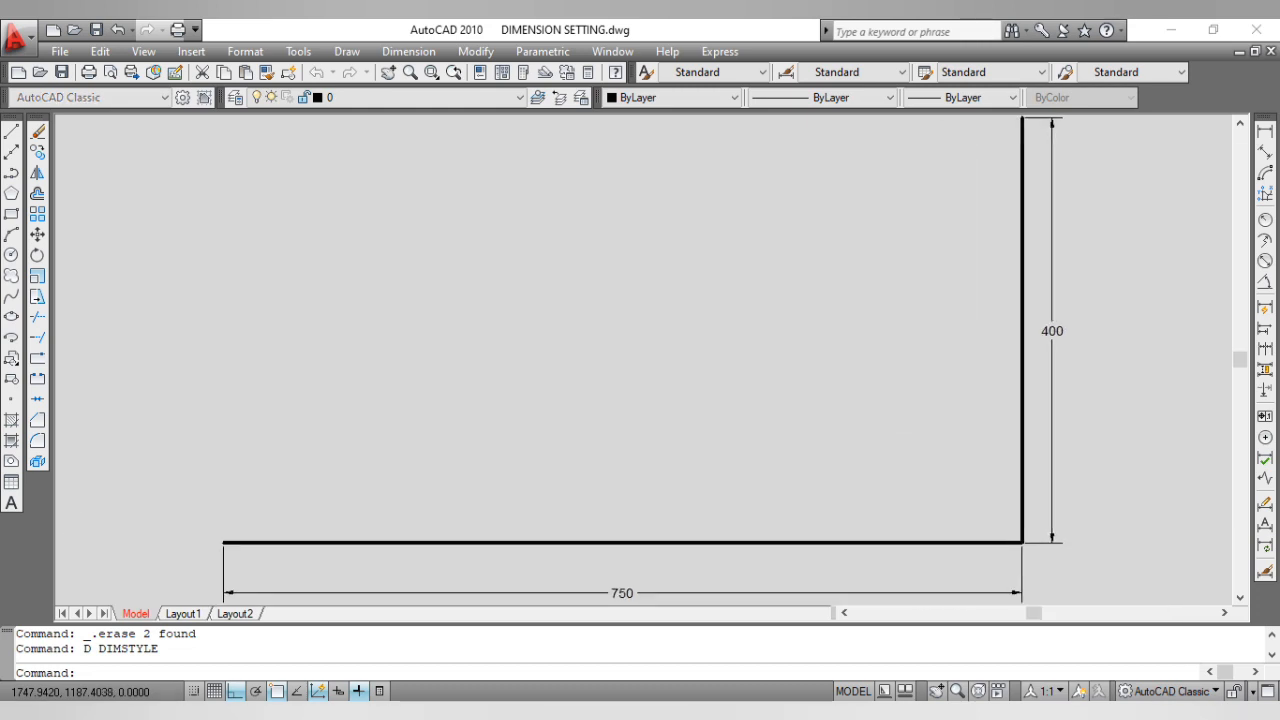
pyautogui.press('Escape')
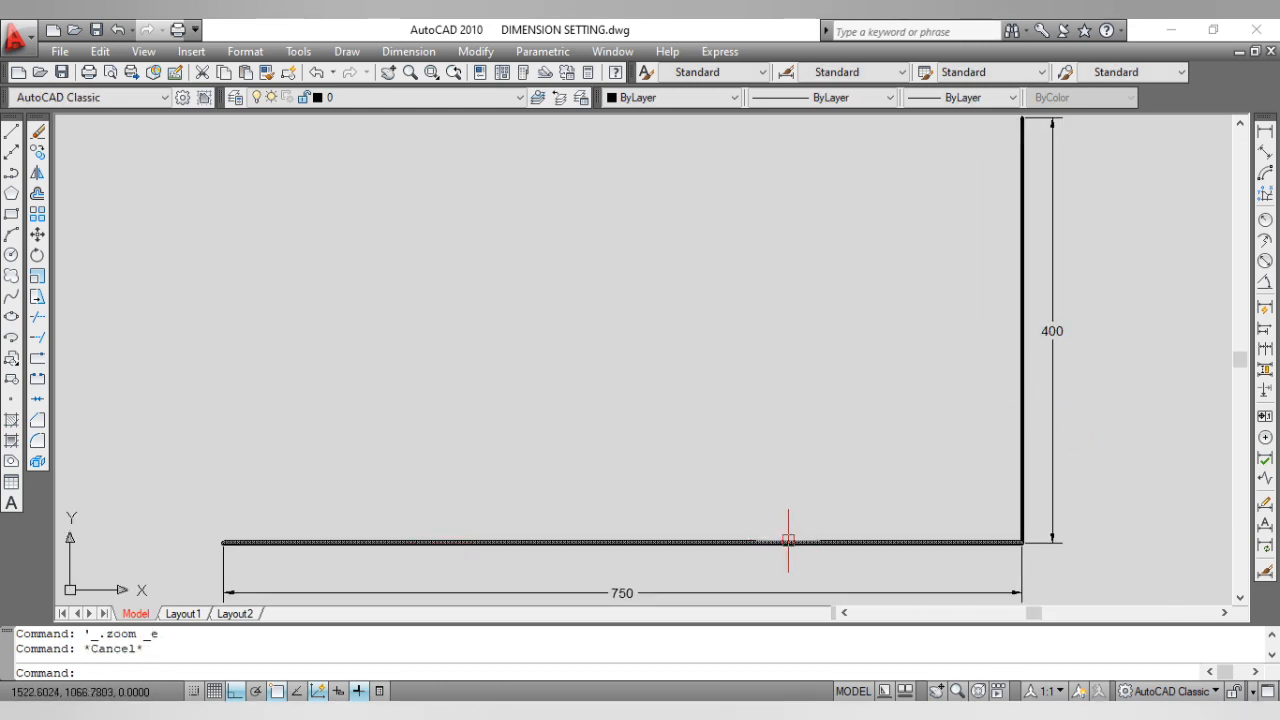
# Step: Modify the Standard dimension style again, setting its overall scale for dimension features to 60
pyautogui.write('D')
pyautogui.press('Return')
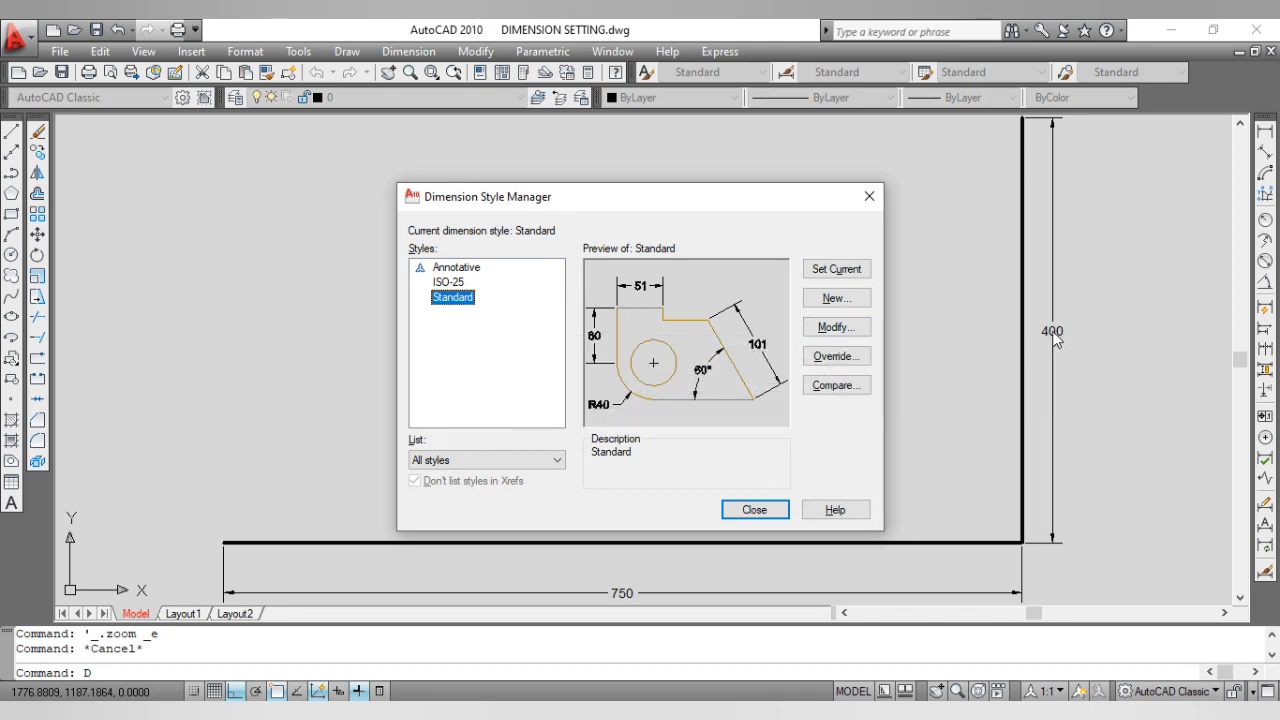
pyautogui.click(846, 331)
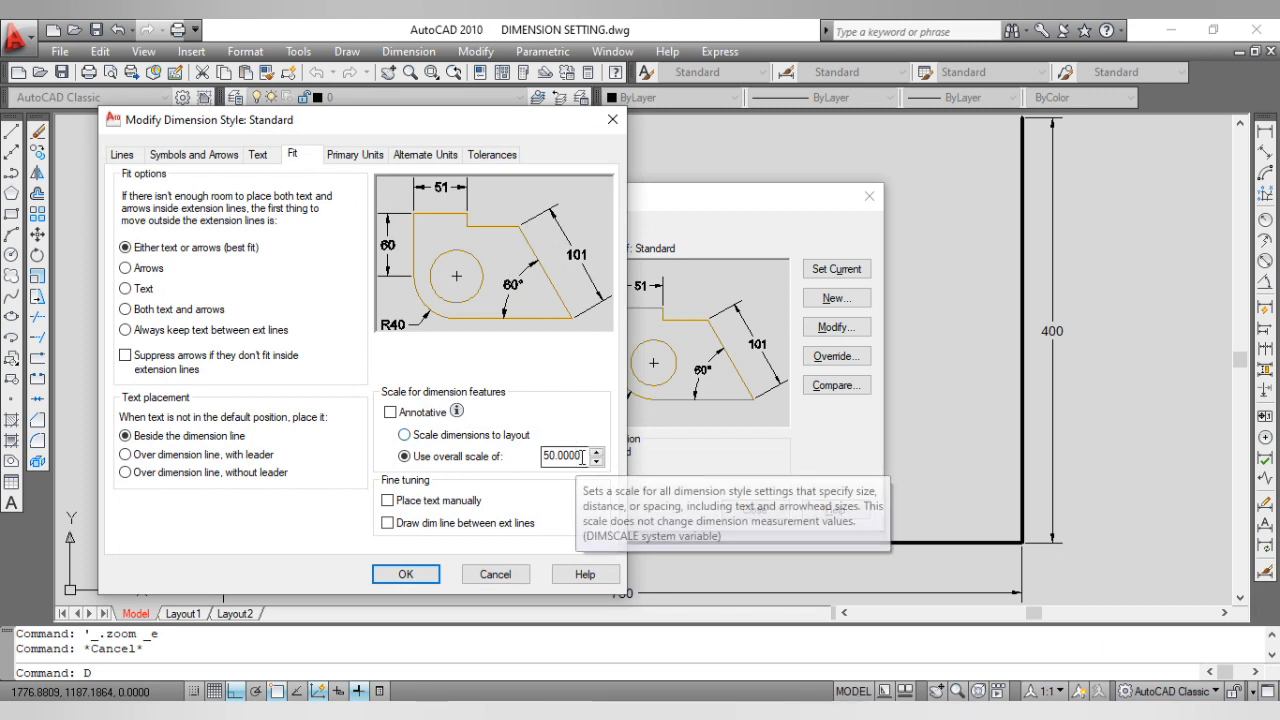
pyautogui.moveTo(577, 457); pyautogui.dragTo(545, 452)
pyautogui.write('60')
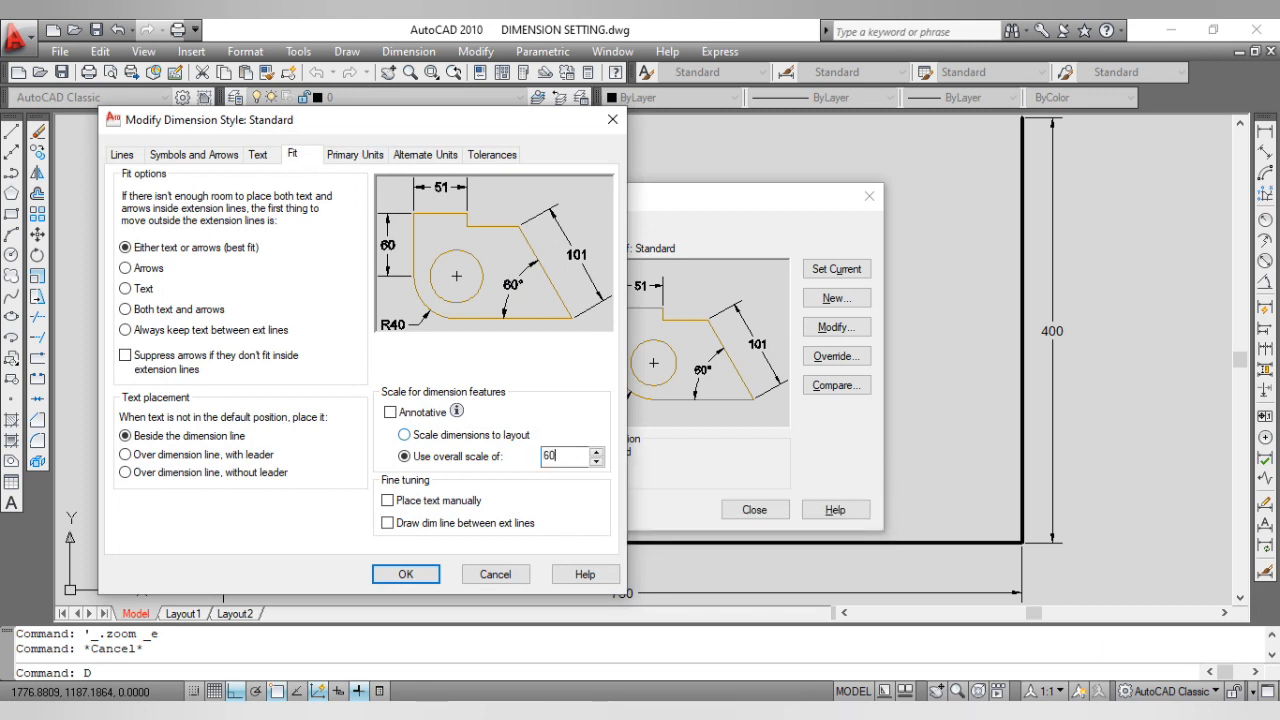
# Step: Keep the linear precision at 0, accept the style changes and set Standard as the current style
pyautogui.click(350, 156)
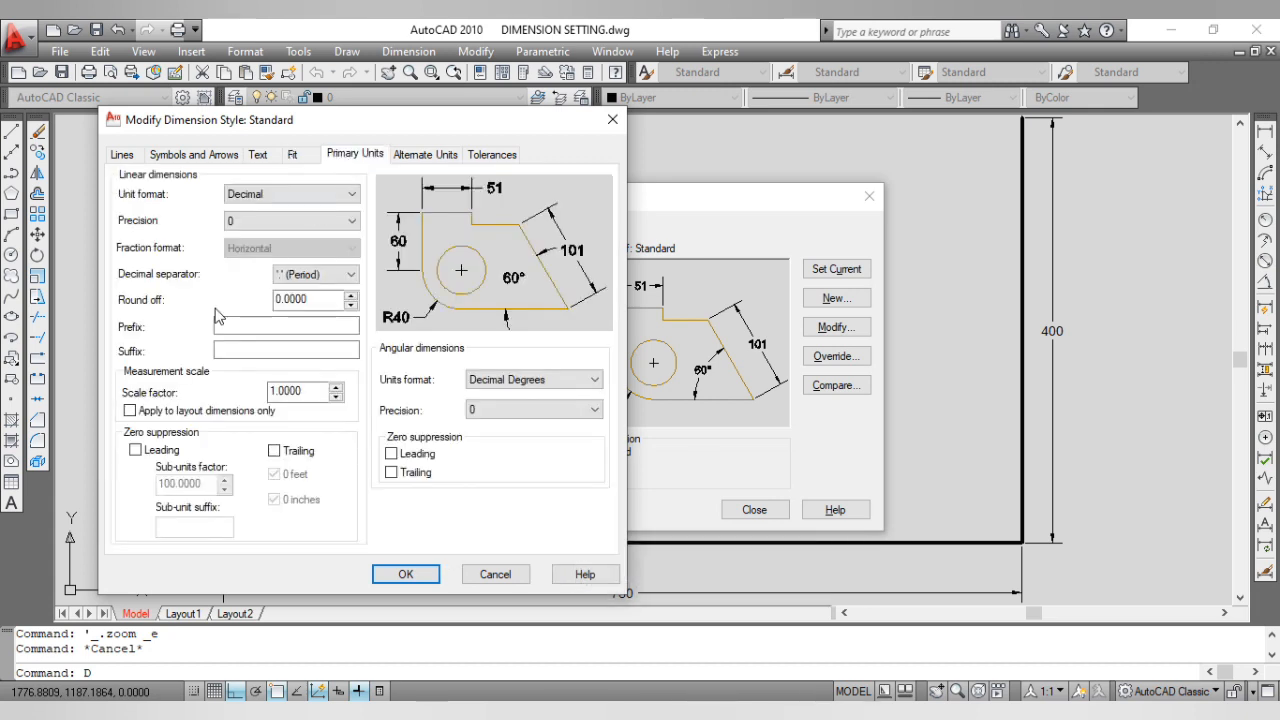
pyautogui.click(254, 223)
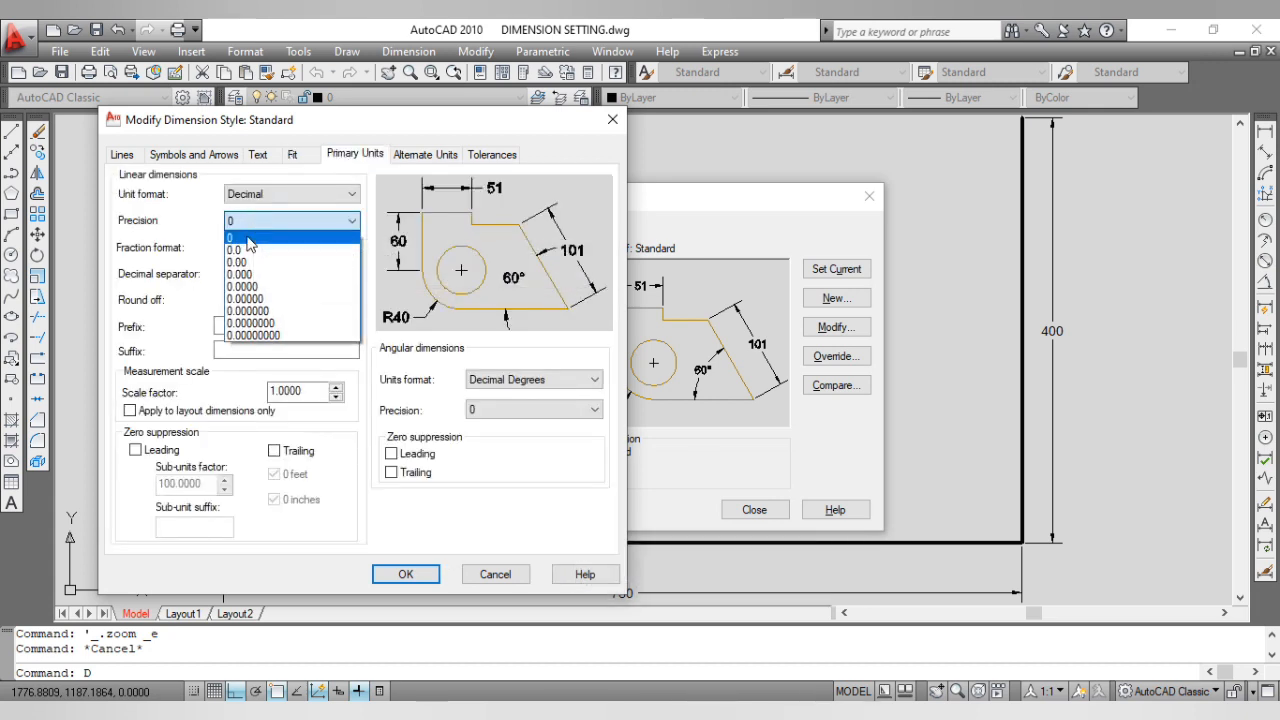
pyautogui.click(258, 226)
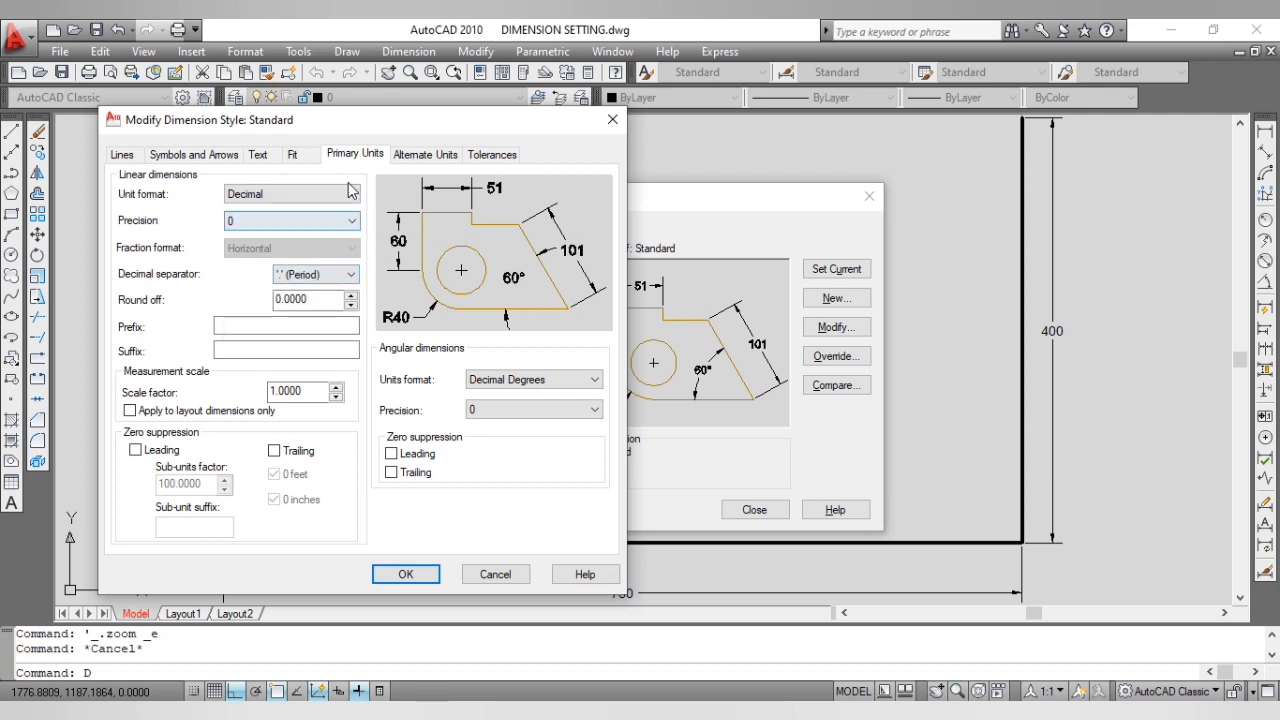
pyautogui.click(405, 572)
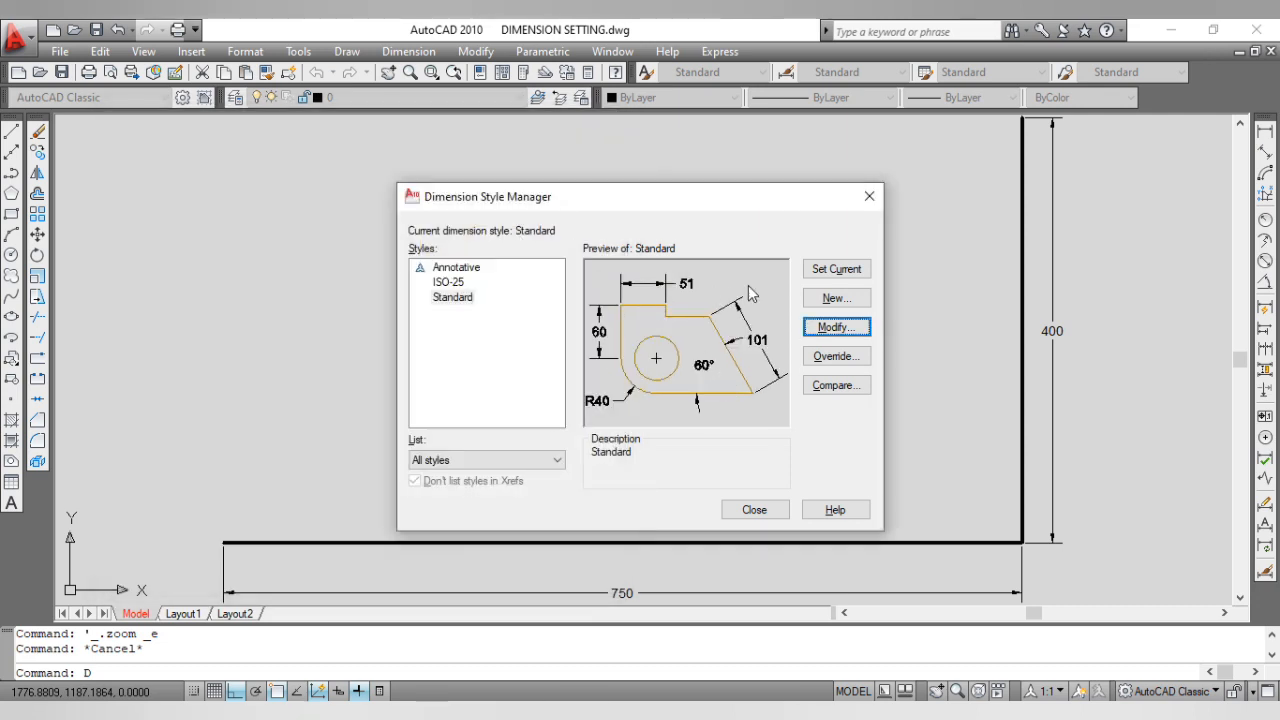
pyautogui.click(836, 270)
pyautogui.click(755, 509)
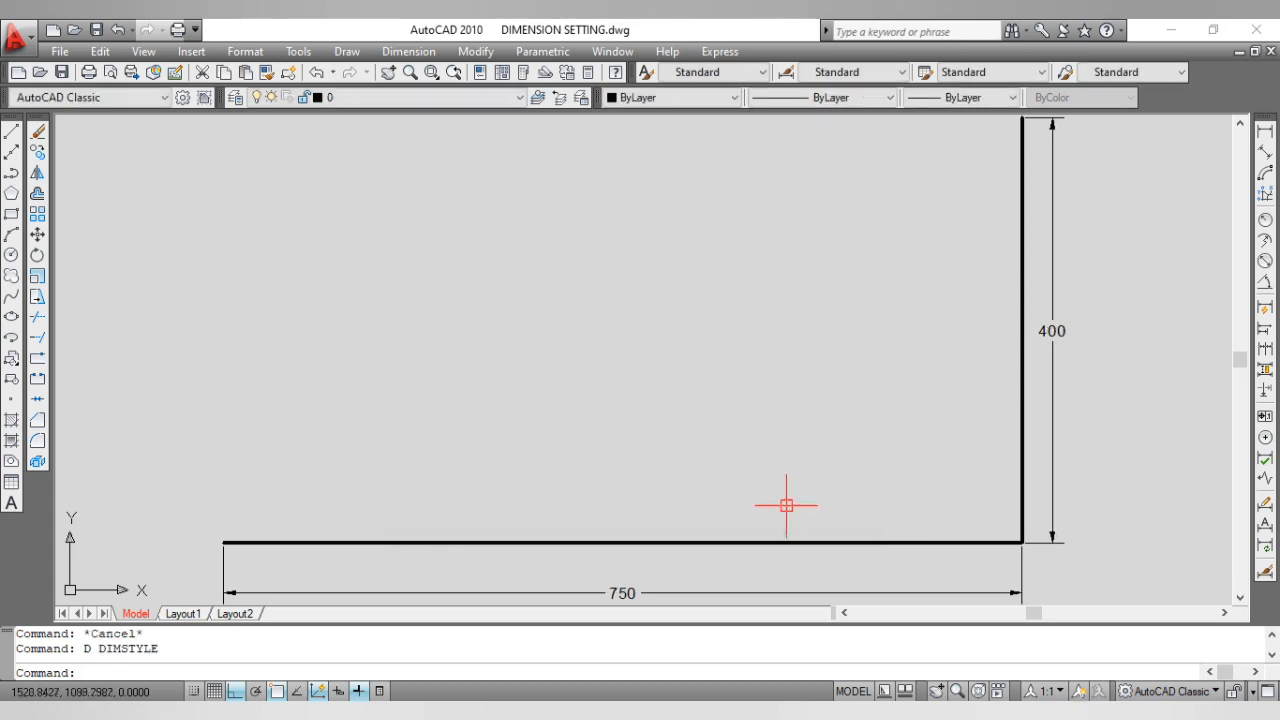
# Step: Create a new dimension style named "1. DIM IN MM" based on Standard for all dimensions
pyautogui.middleClick(795, 495)
pyautogui.middleClick(795, 493)
pyautogui.moveTo(795, 480)
pyautogui.mouseDown(button='middle')
pyautogui.moveTo(717, 477)
pyautogui.moveTo(752, 465)
pyautogui.mouseUp(button='middle')
pyautogui.scroll(-2, 768, 467)
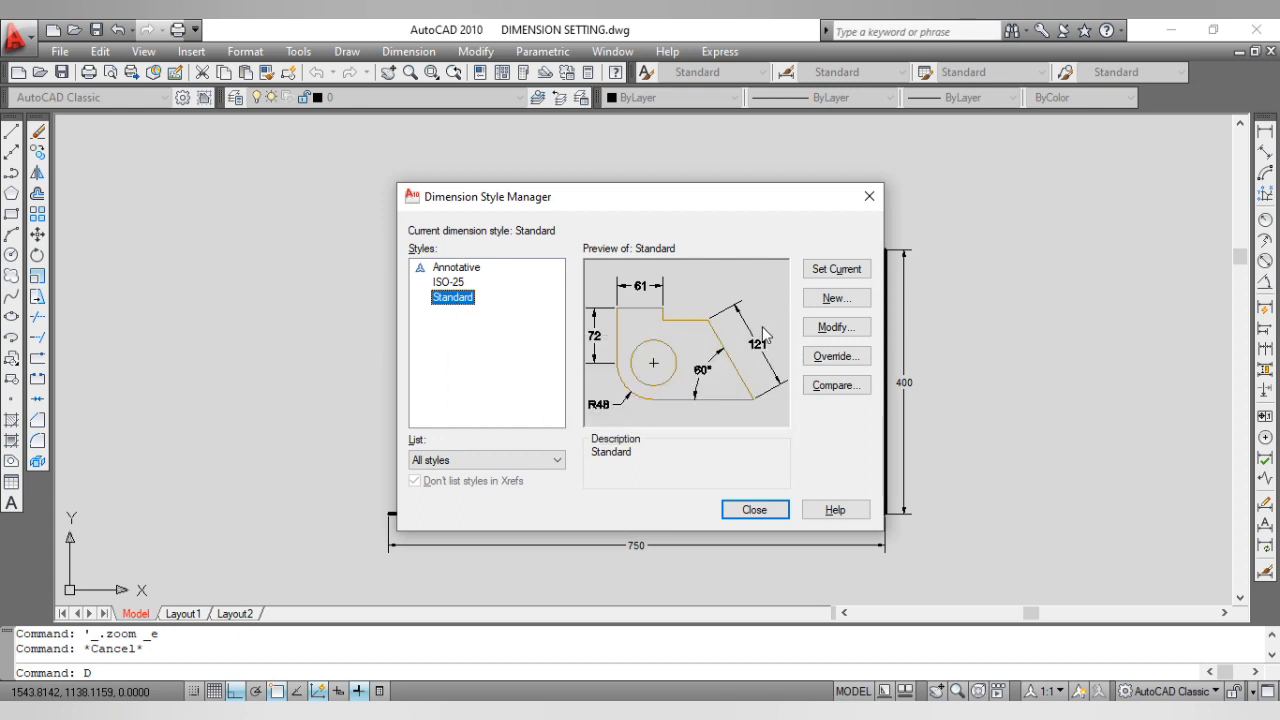
pyautogui.click(836, 298)
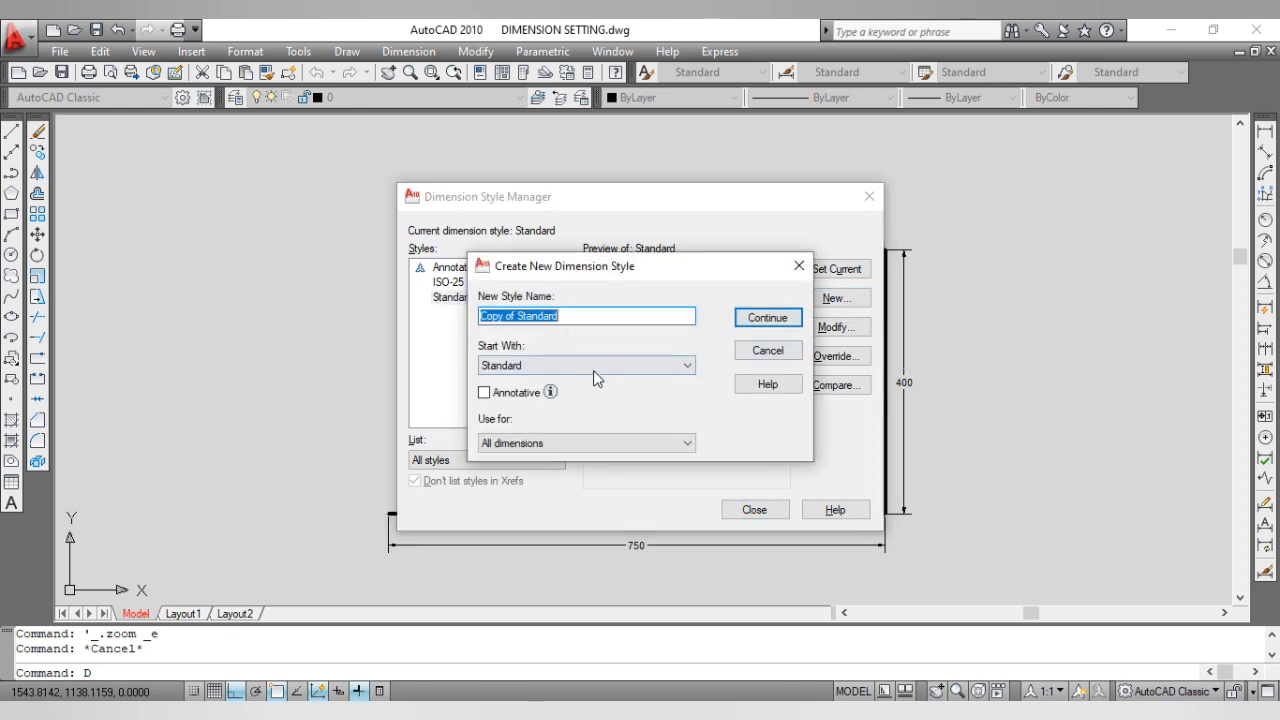
pyautogui.write('1. DIM IN MM')
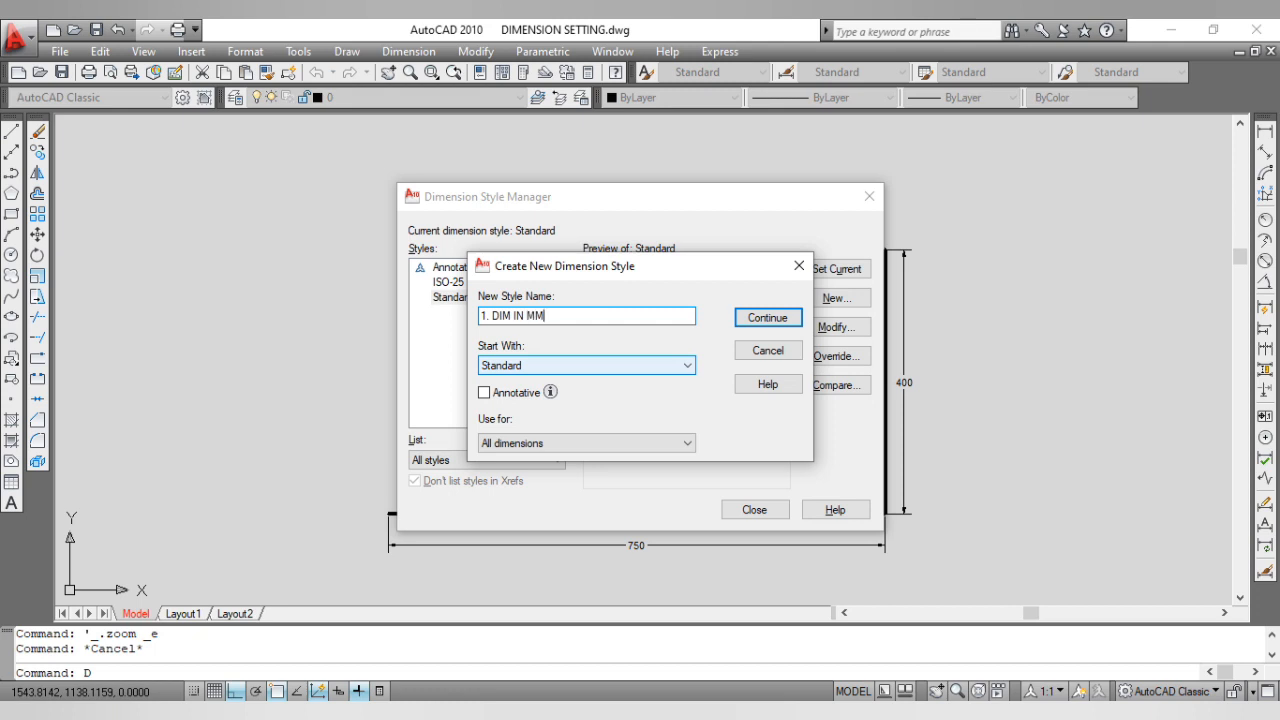
pyautogui.click(767, 318)
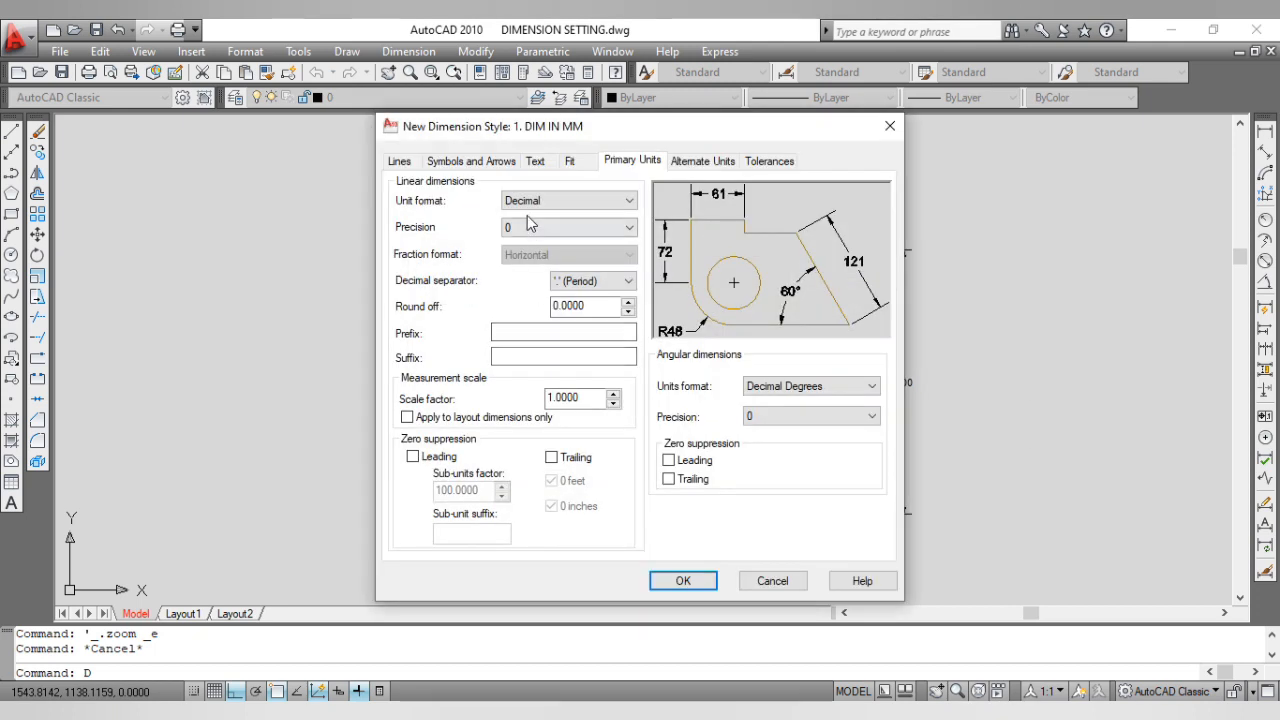
# Step: Set the dimension line color of the new style to Red
pyautogui.click(400, 162)
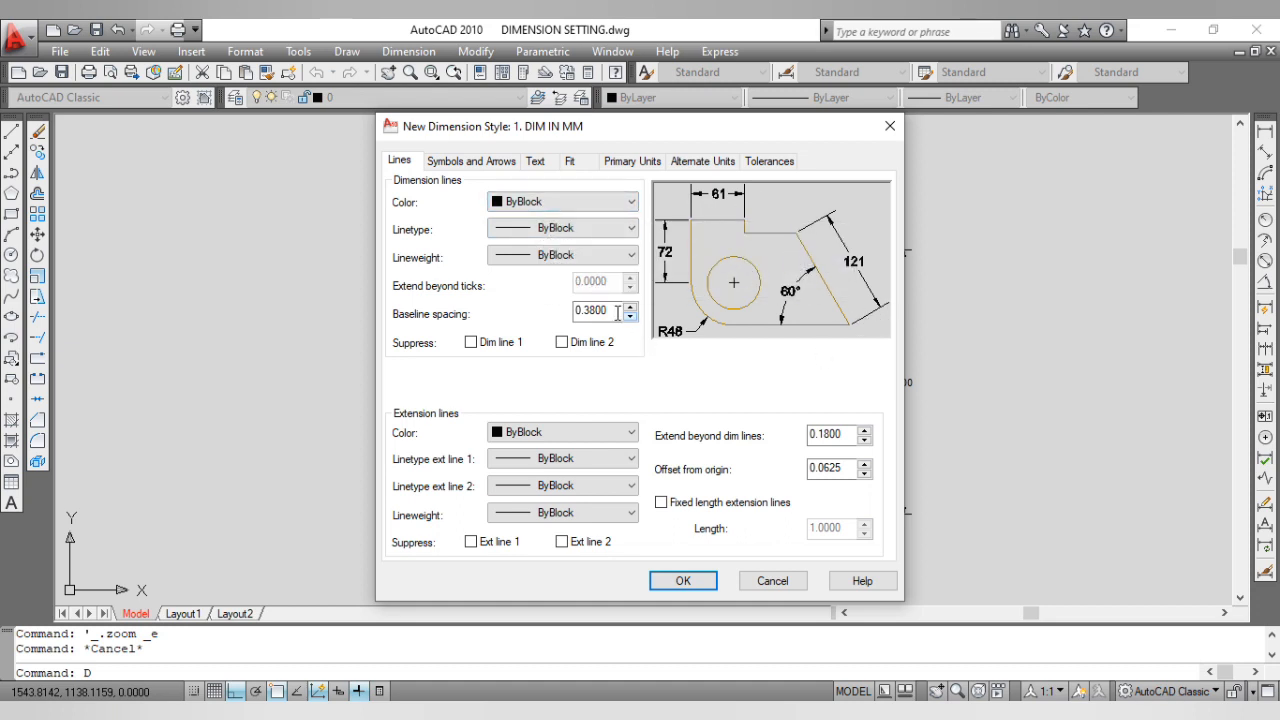
pyautogui.click(527, 204)
pyautogui.click(513, 250)
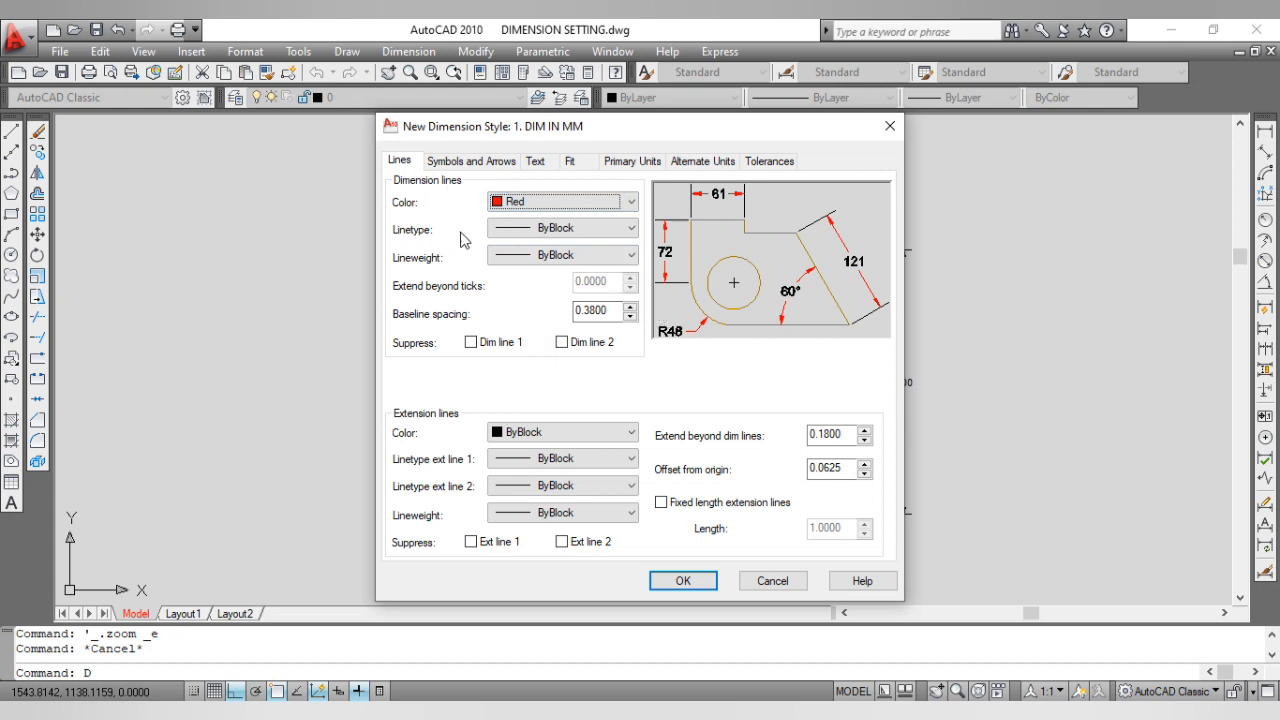
# Step: Check the linetype choices for the dimension lines and set their lineweight to ByLayer
pyautogui.click(548, 232)
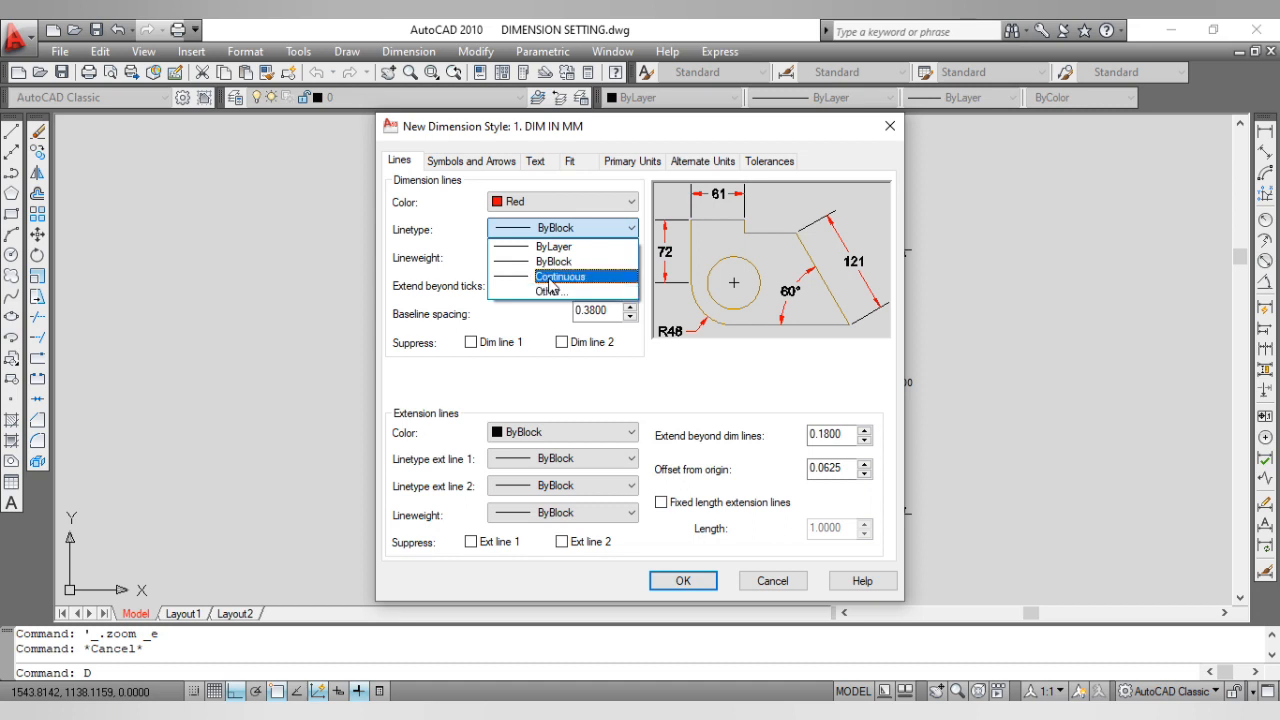
pyautogui.click(562, 230)
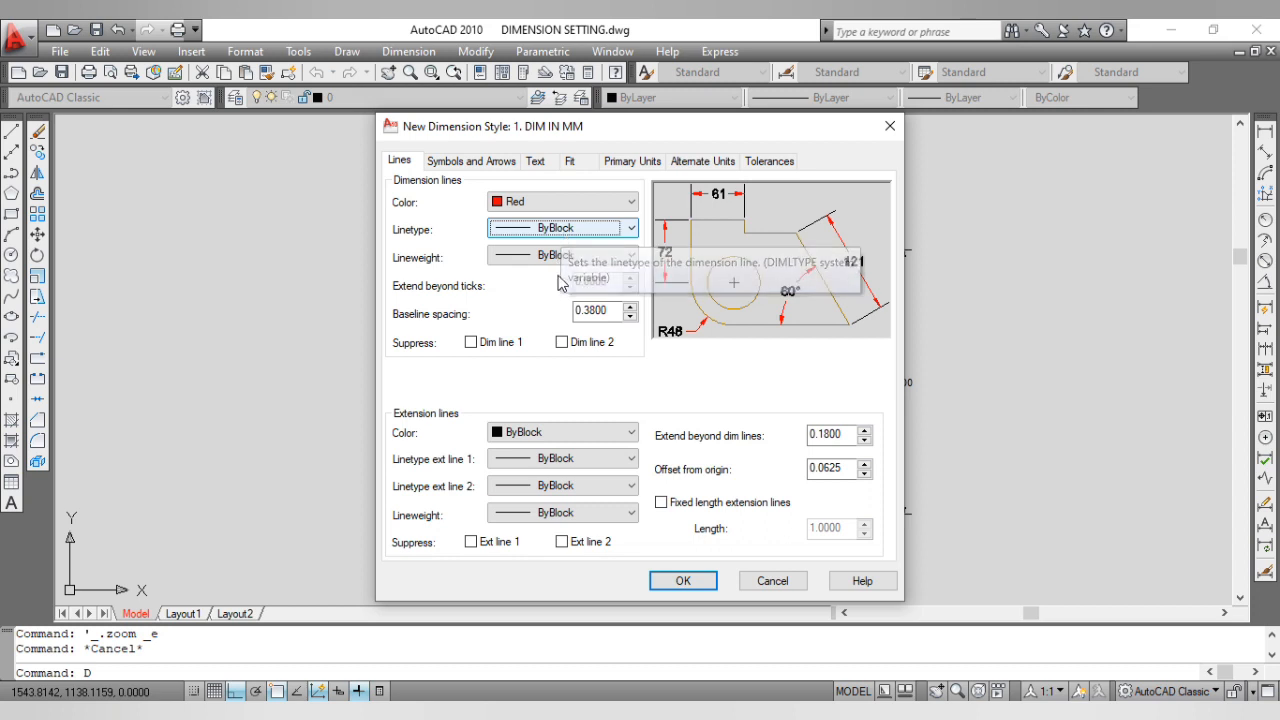
pyautogui.click(561, 258)
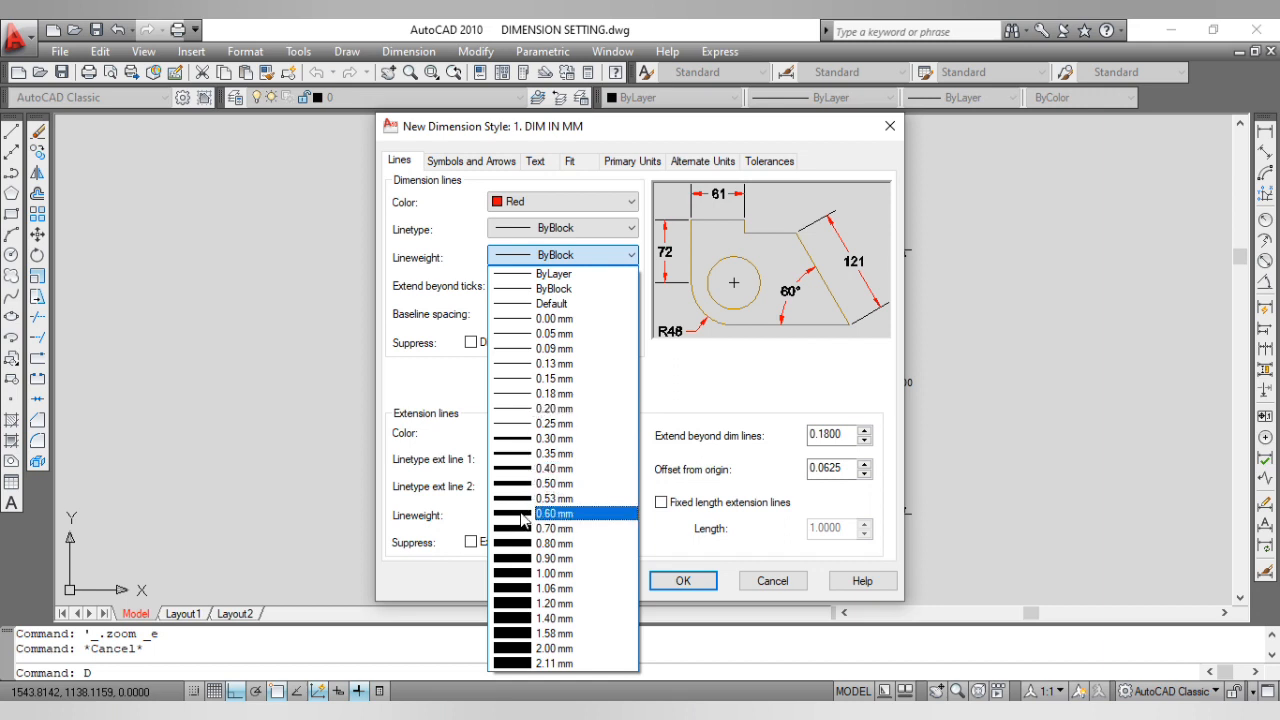
pyautogui.click(568, 276)
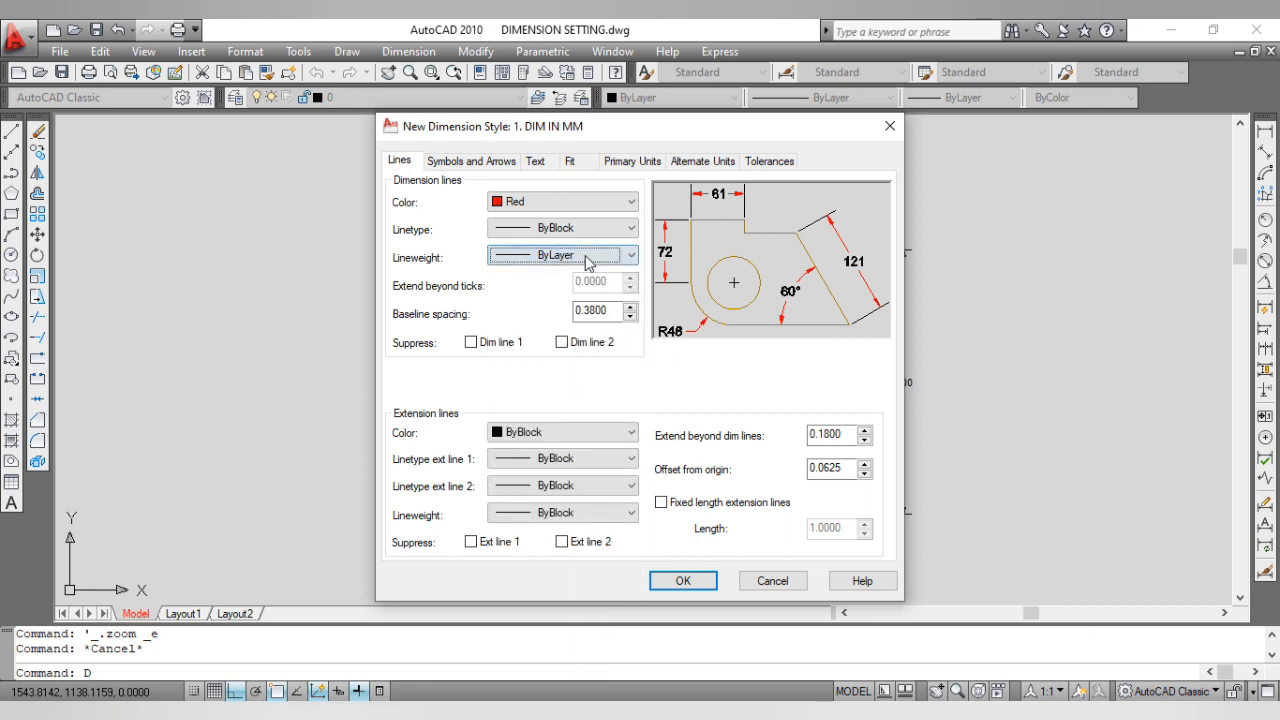
pyautogui.click(586, 257)
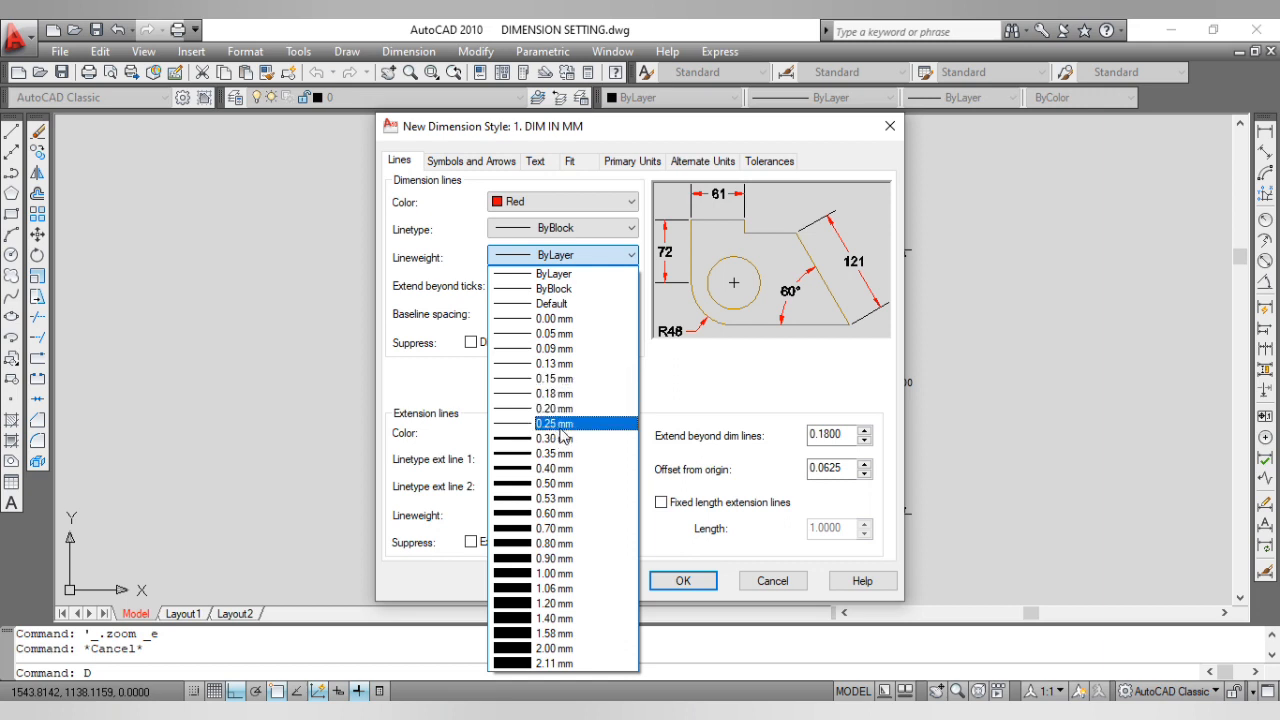
pyautogui.click(574, 275)
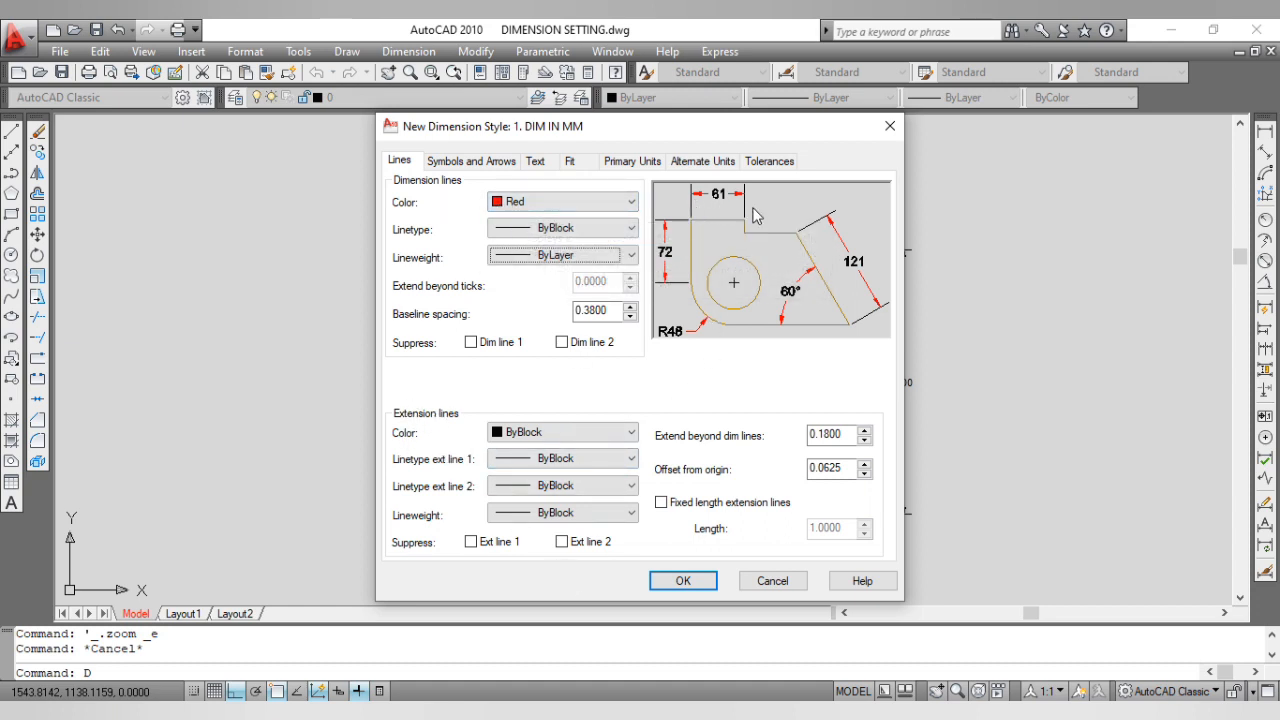
# Step: Set the extension line color of the new style to Red
pyautogui.click(546, 433)
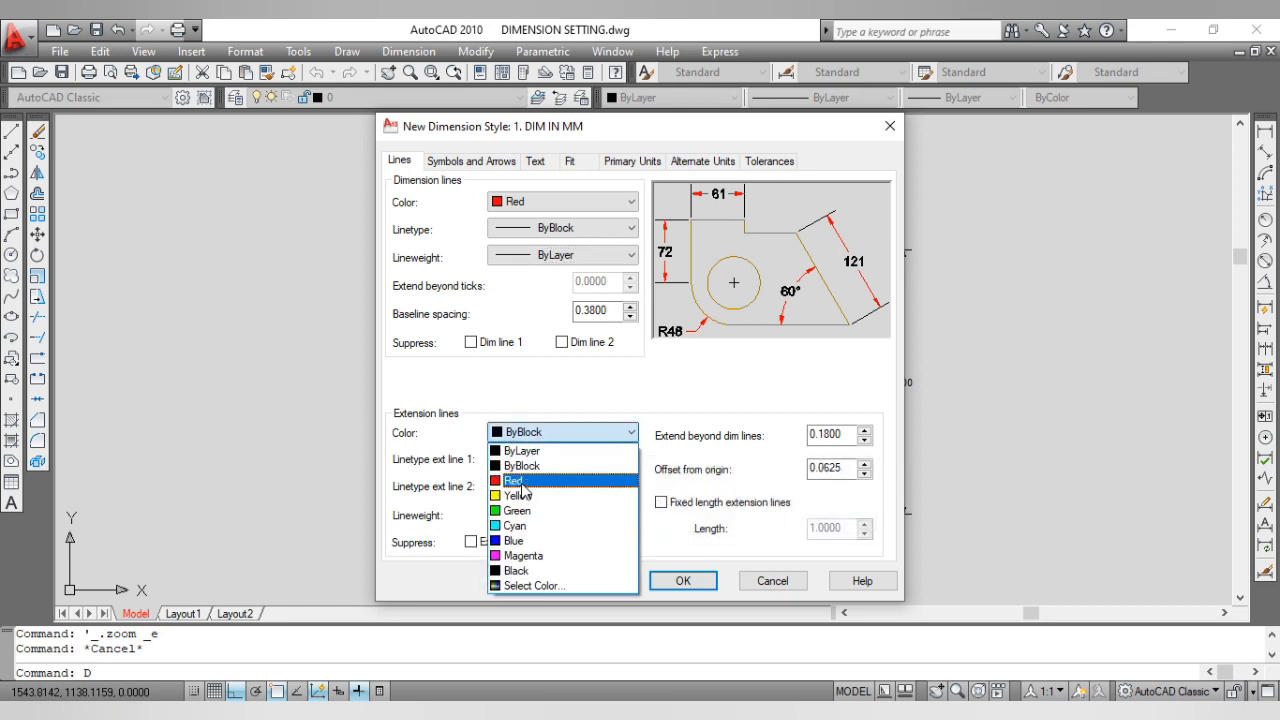
pyautogui.click(522, 482)
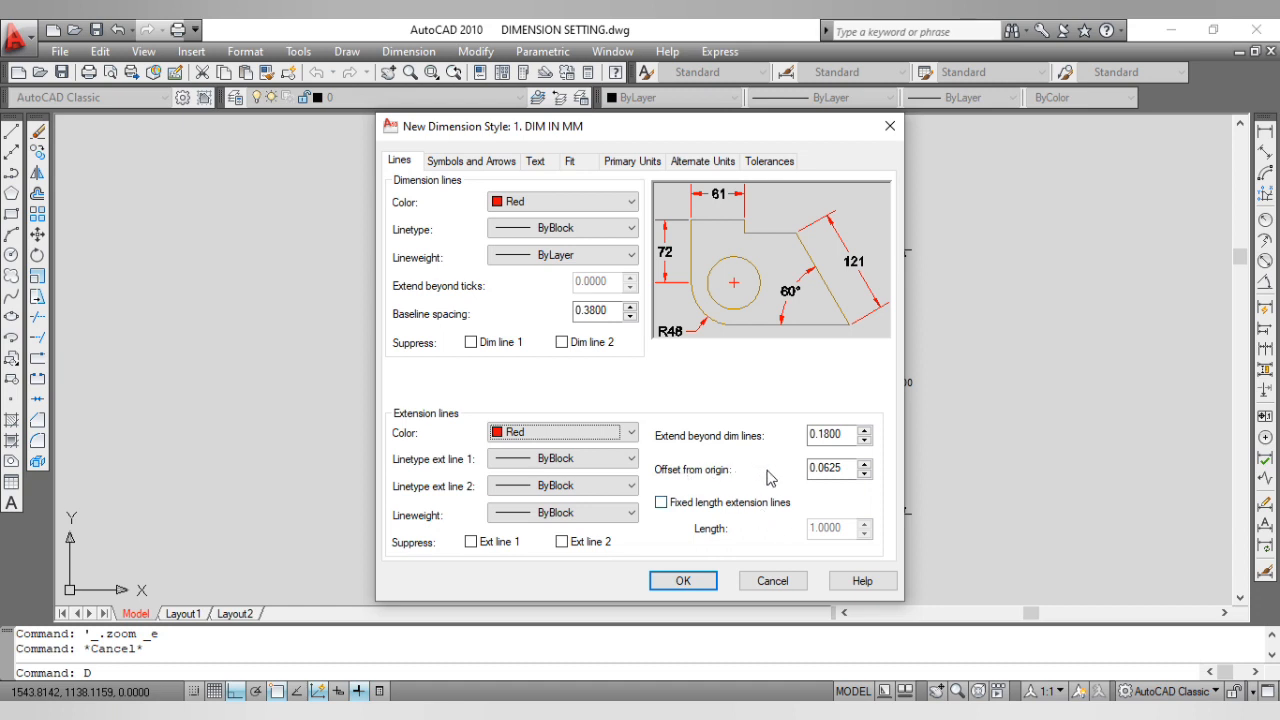
pyautogui.moveTo(845, 434); pyautogui.dragTo(800, 432)
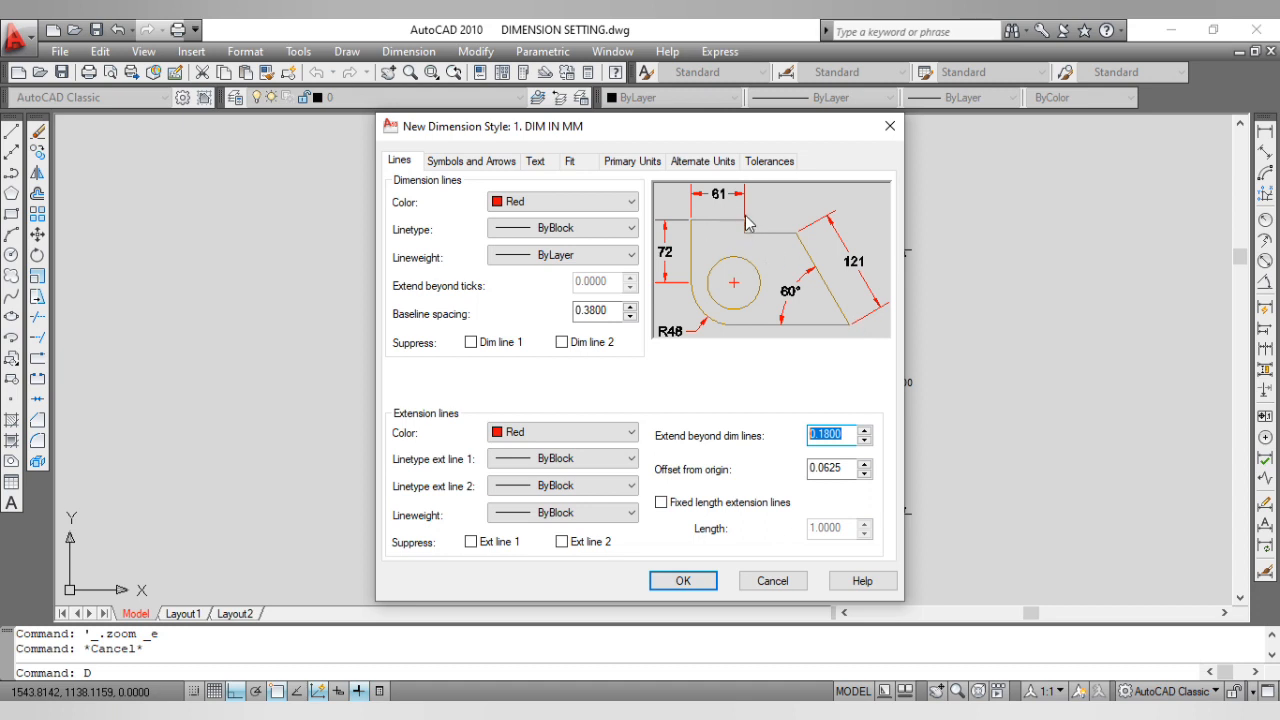
pyautogui.doubleClick(828, 468)
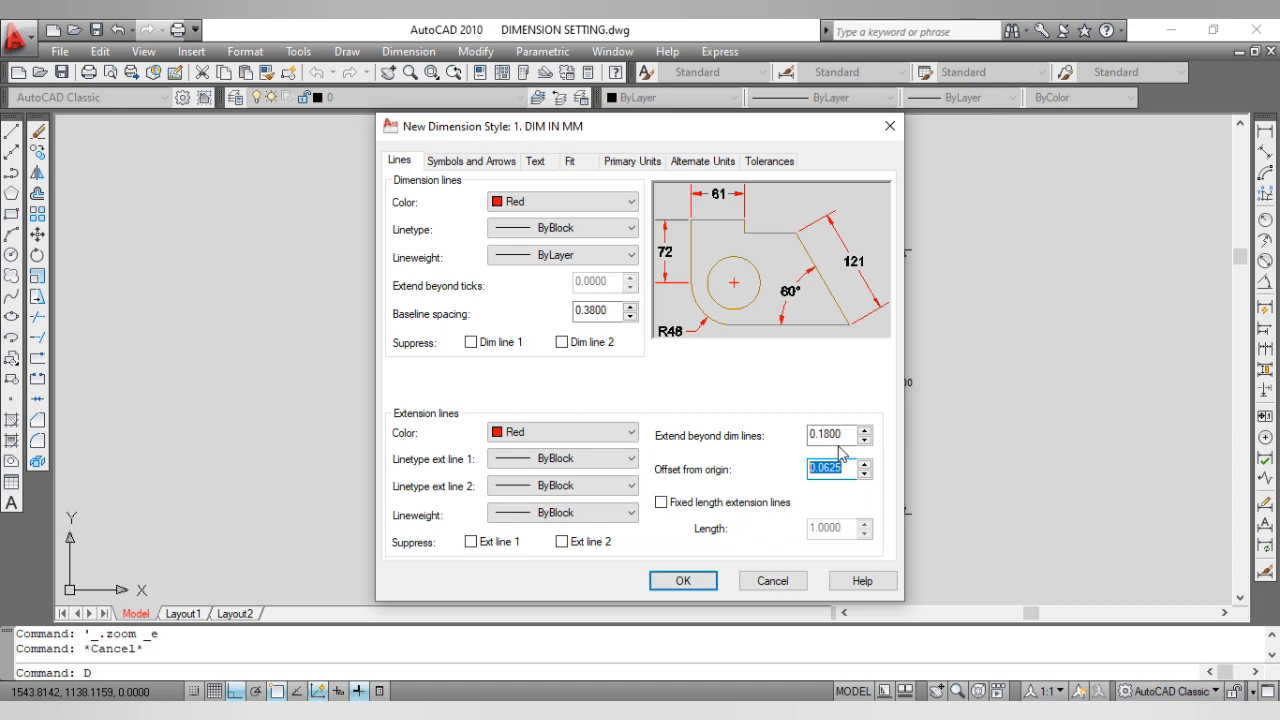
# Step: Try fixed length extension lines and suppression of both dimension and extension lines, and turn all these options off again
pyautogui.click(661, 503)
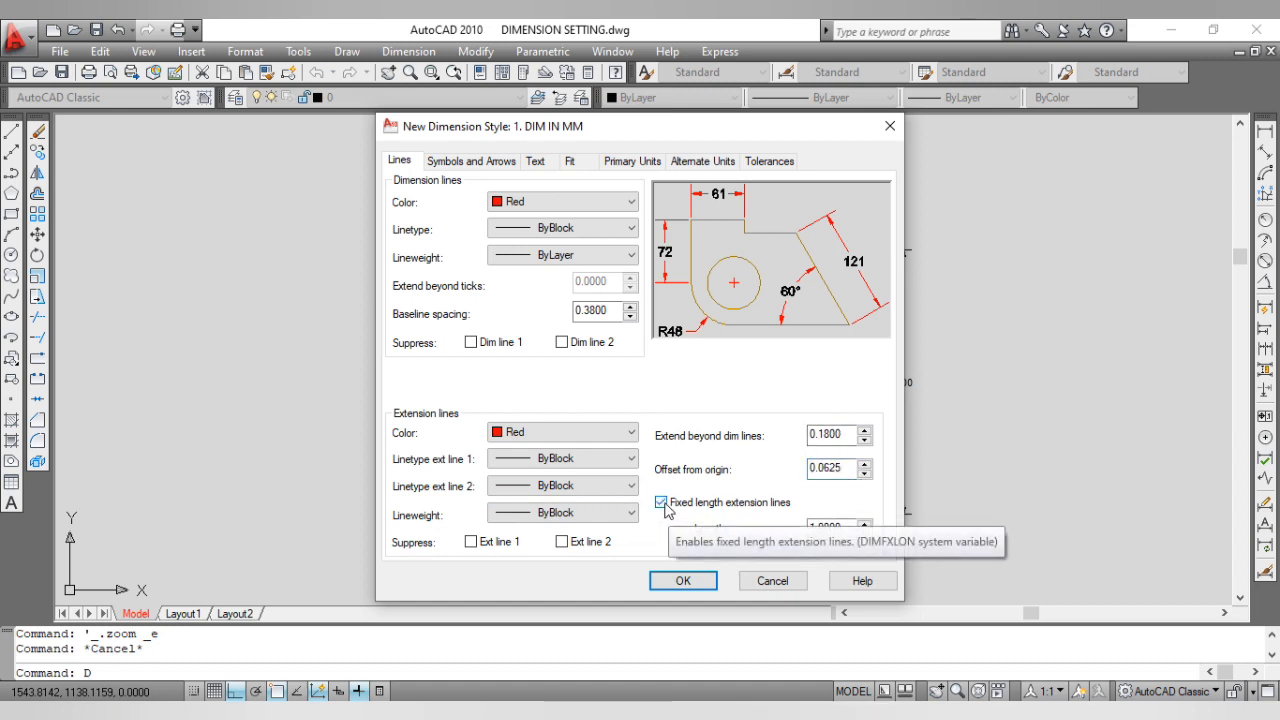
pyautogui.click(661, 503)
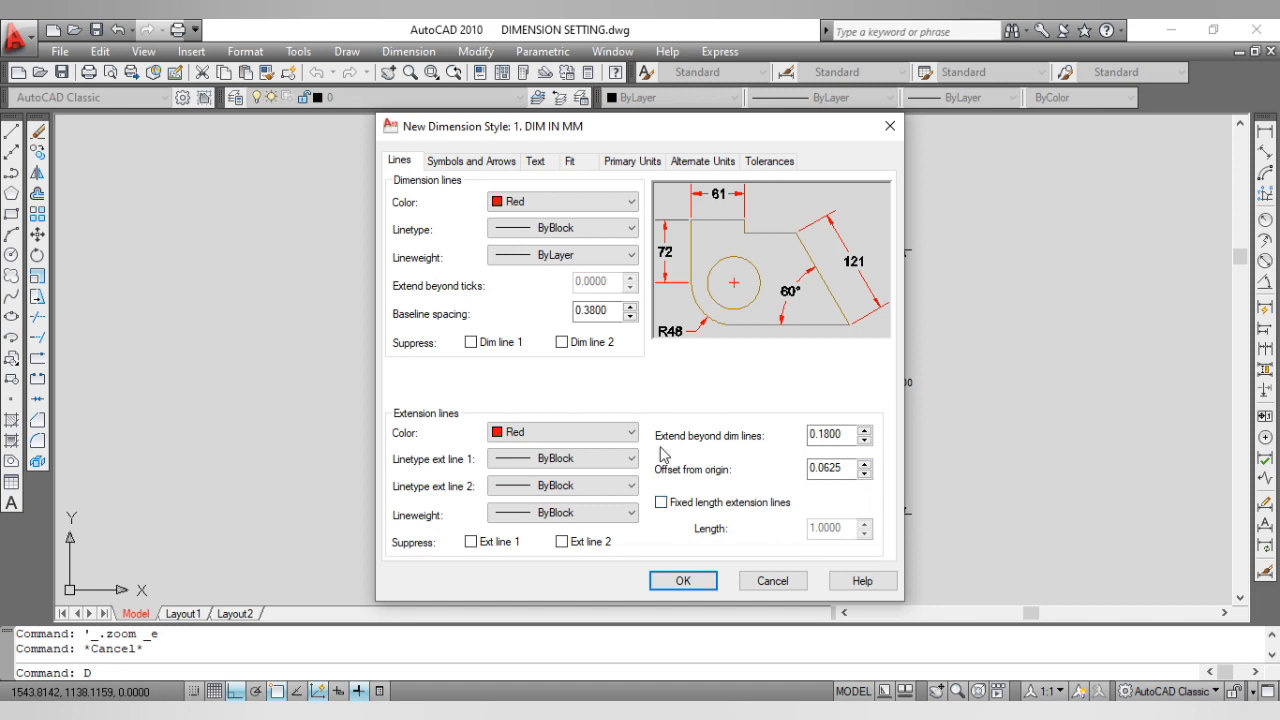
pyautogui.click(470, 343)
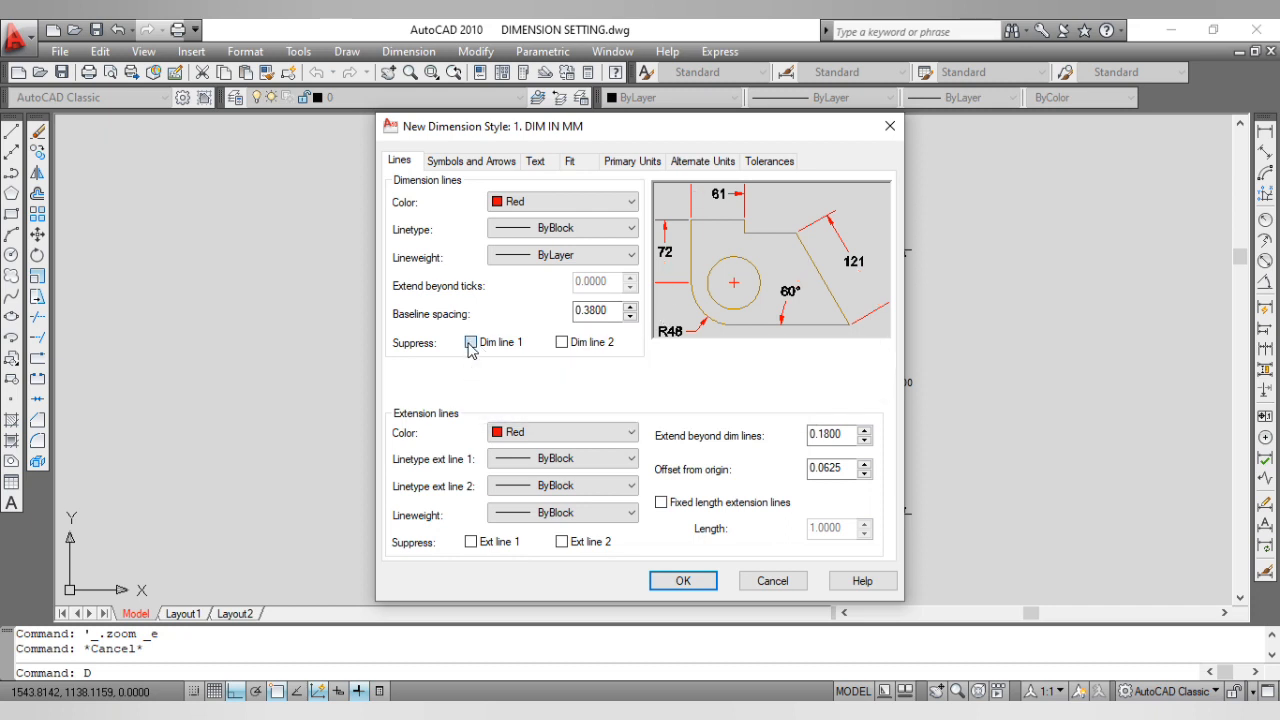
pyautogui.click(562, 343)
pyautogui.click(471, 542)
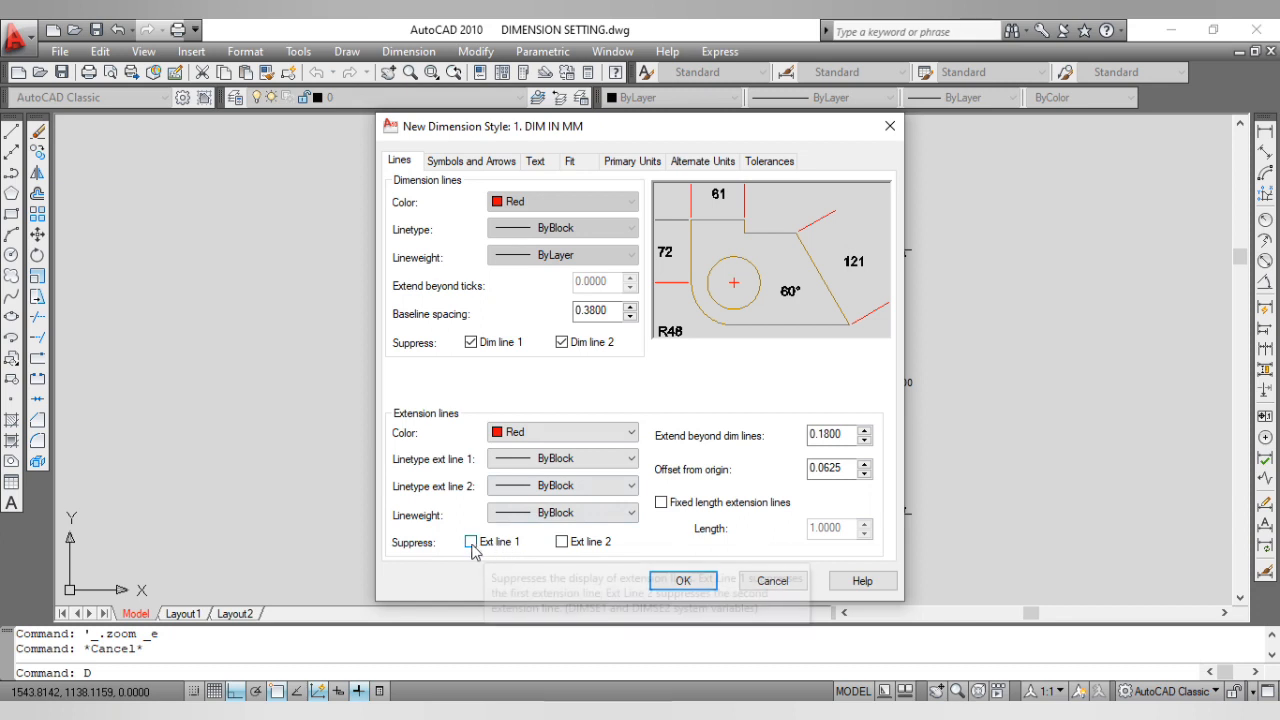
pyautogui.click(562, 542)
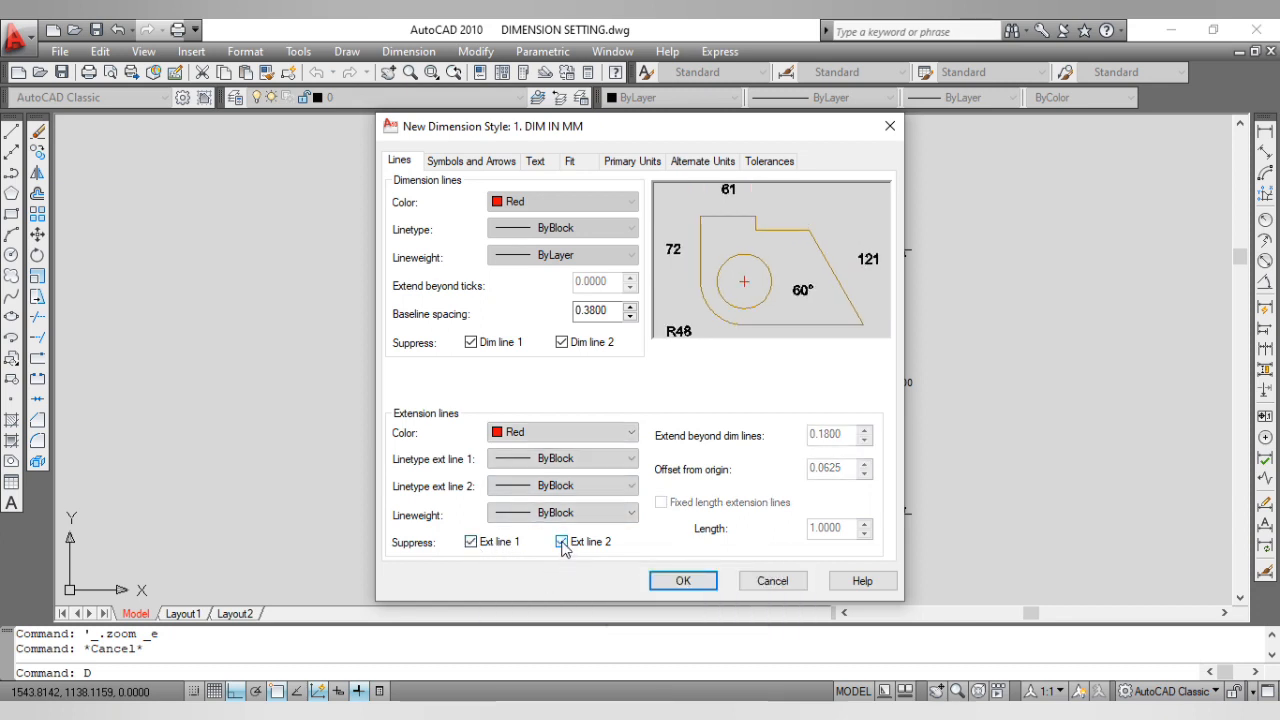
pyautogui.click(562, 542)
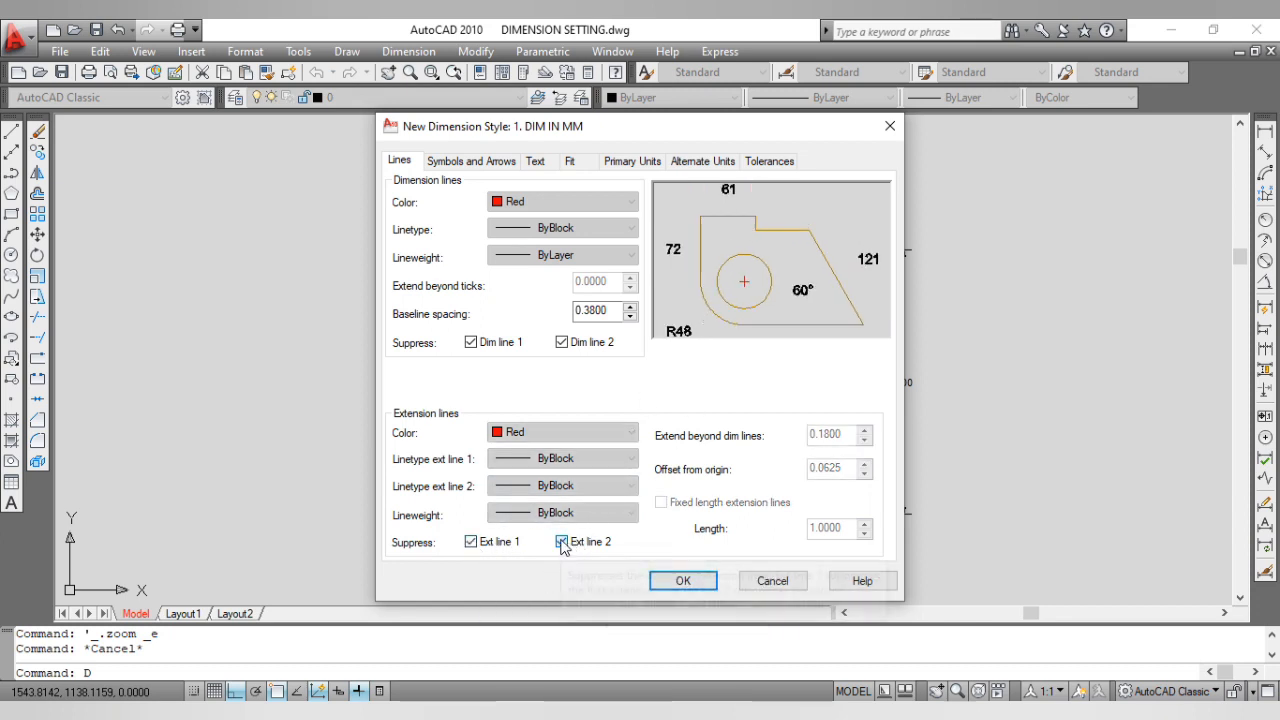
pyautogui.click(471, 542)
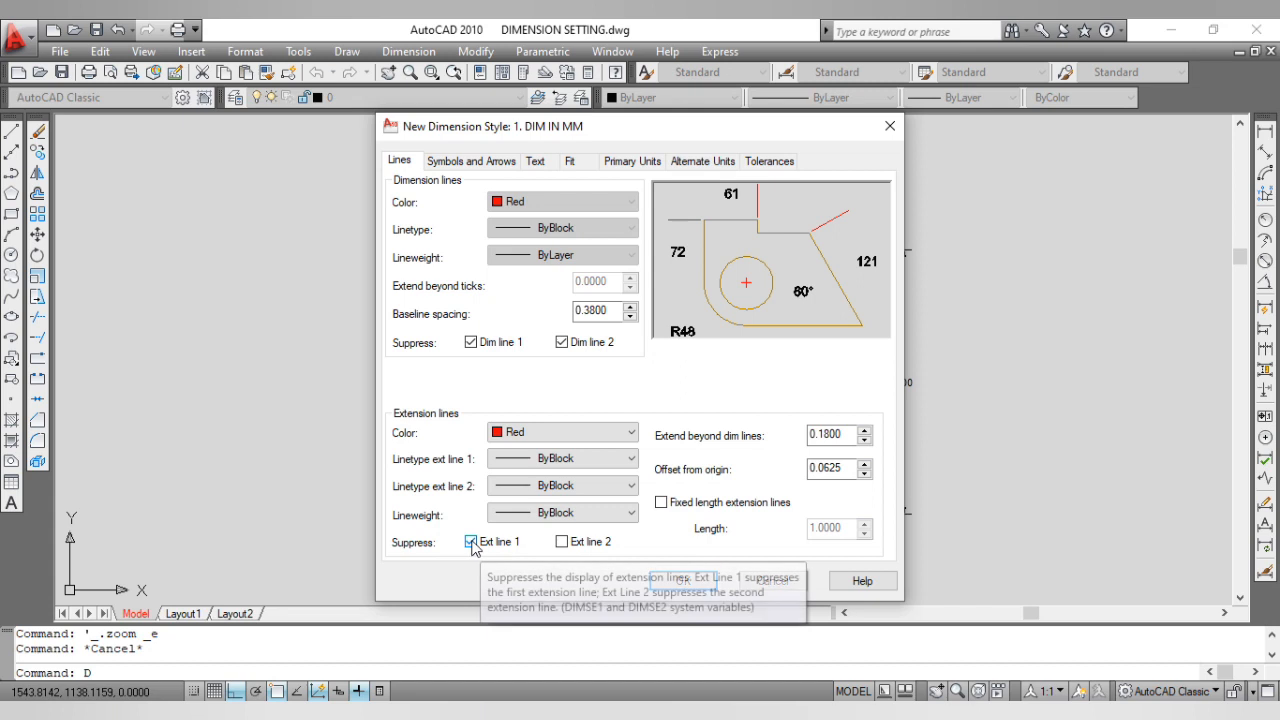
pyautogui.click(471, 342)
pyautogui.click(562, 342)
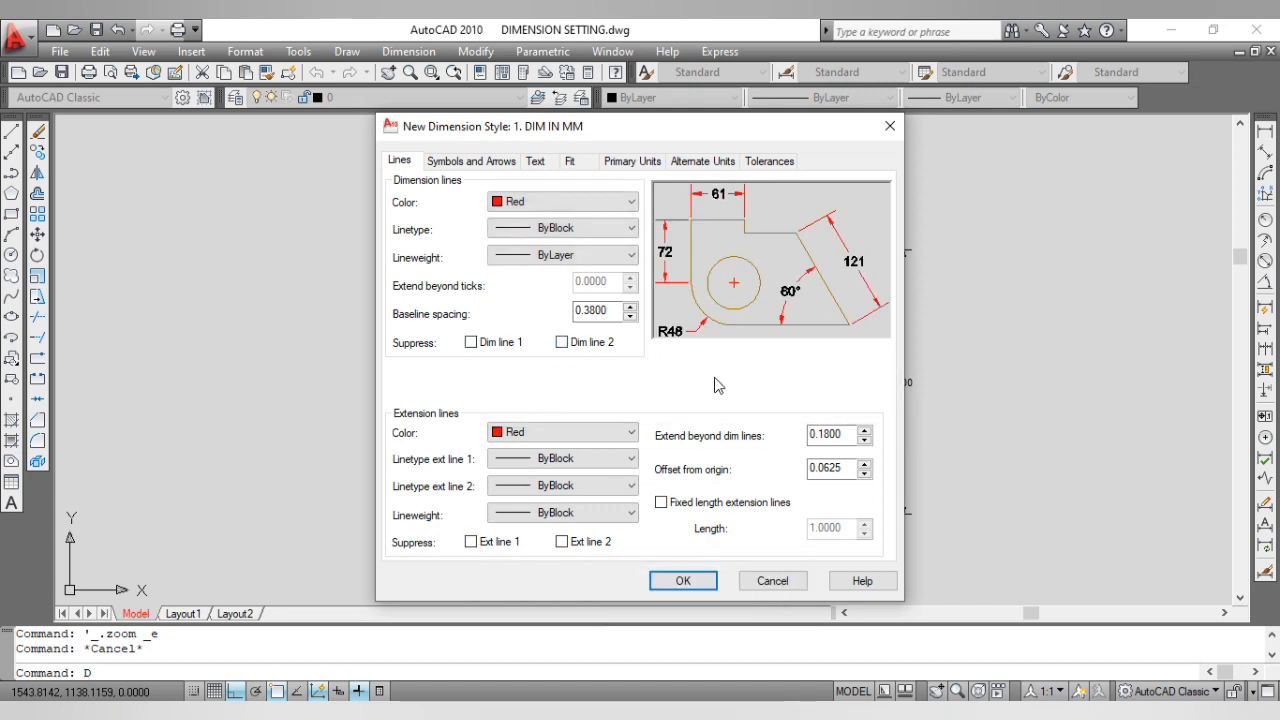
# Step: Set the first and second arrowheads of the style to Architectural tick
pyautogui.click(479, 163)
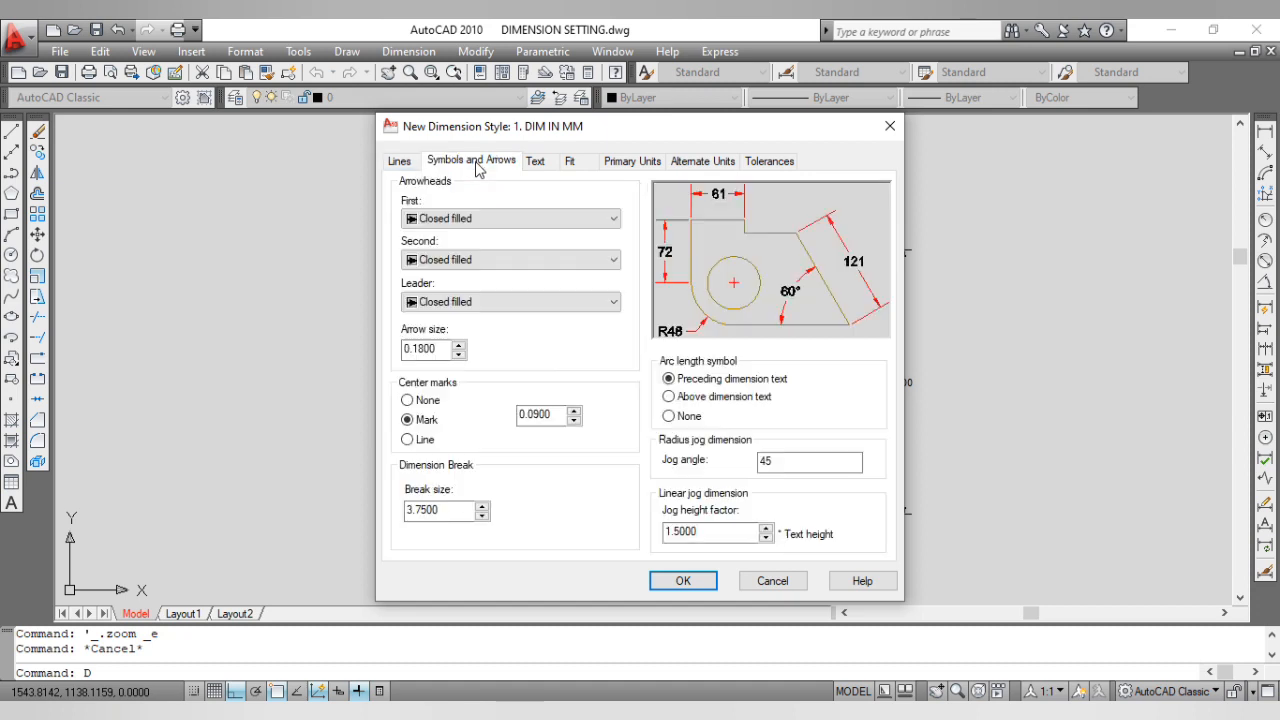
pyautogui.click(470, 220)
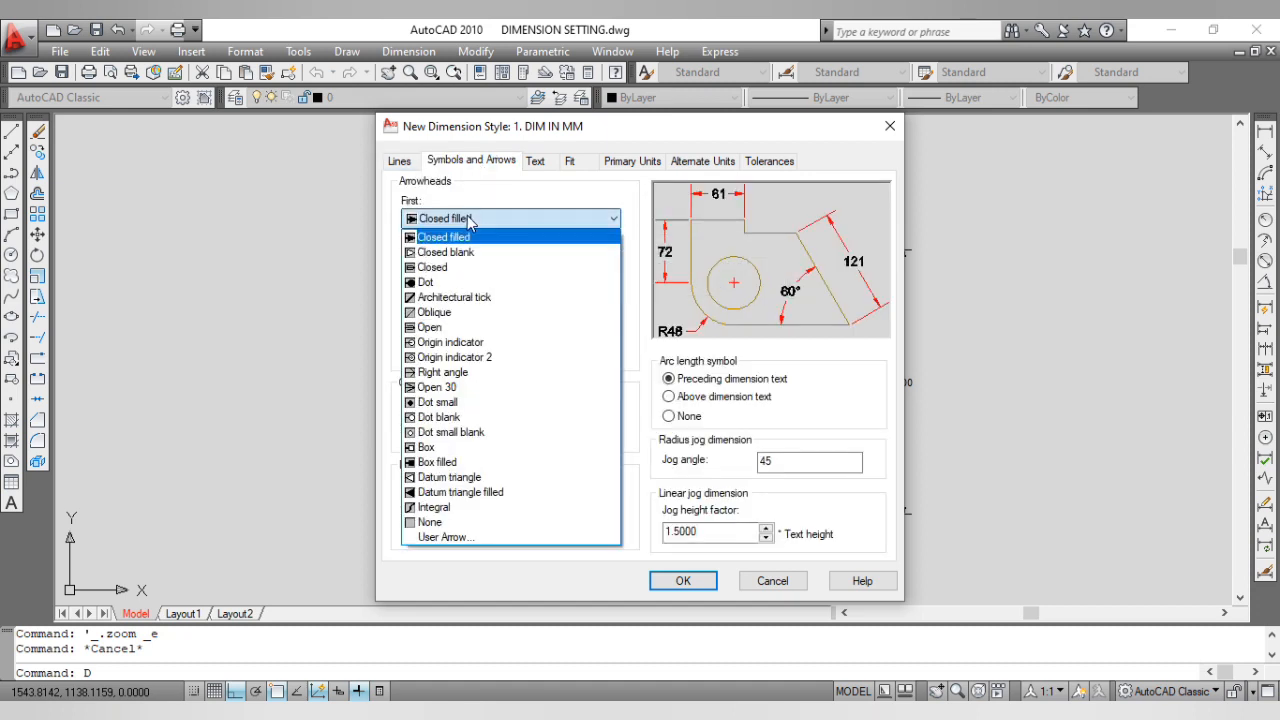
pyautogui.click(450, 297)
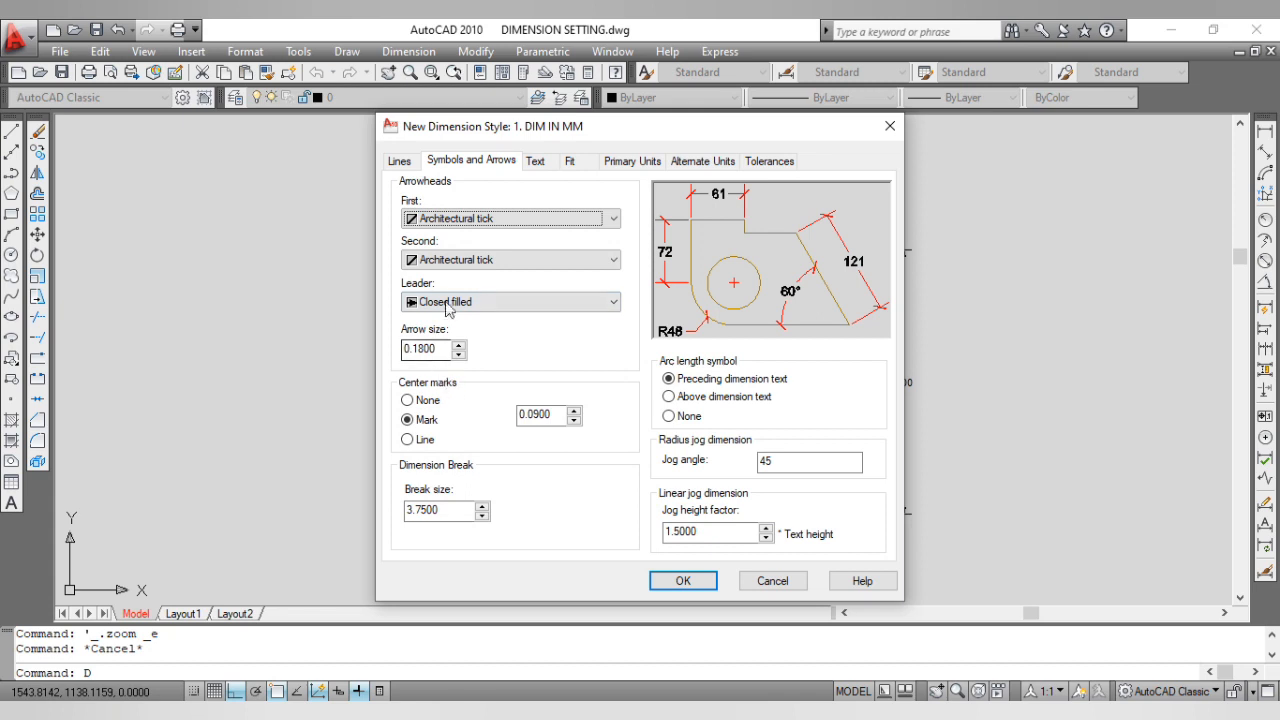
# Step: Try the Origin indicator 2, Open 30 and Box filled arrowheads, and restore Architectural tick
pyautogui.click(485, 220)
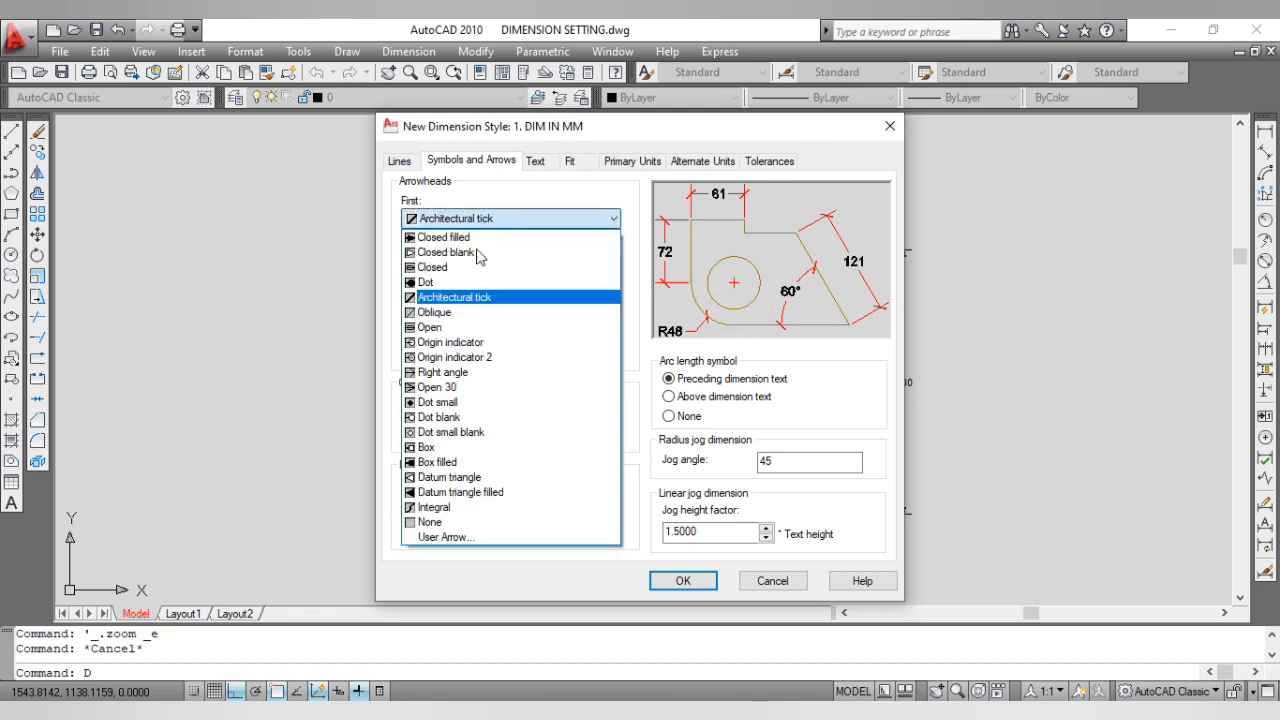
pyautogui.click(455, 358)
pyautogui.click(467, 220)
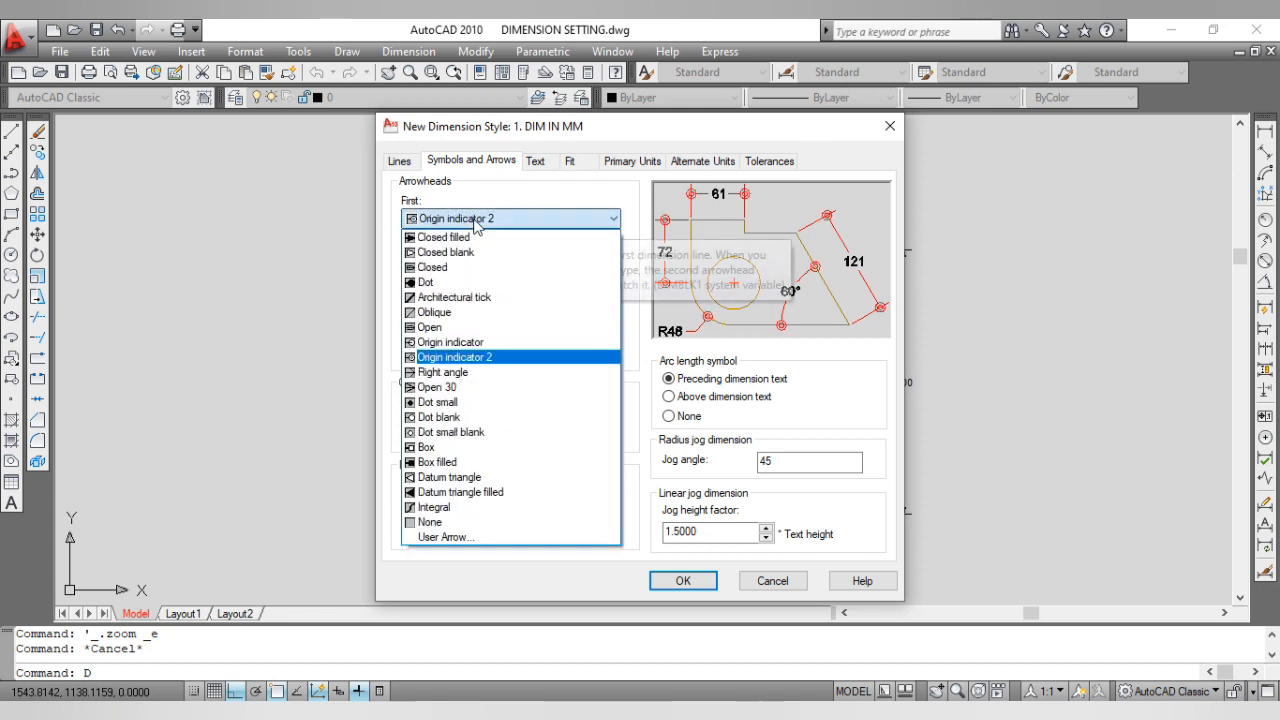
pyautogui.click(455, 388)
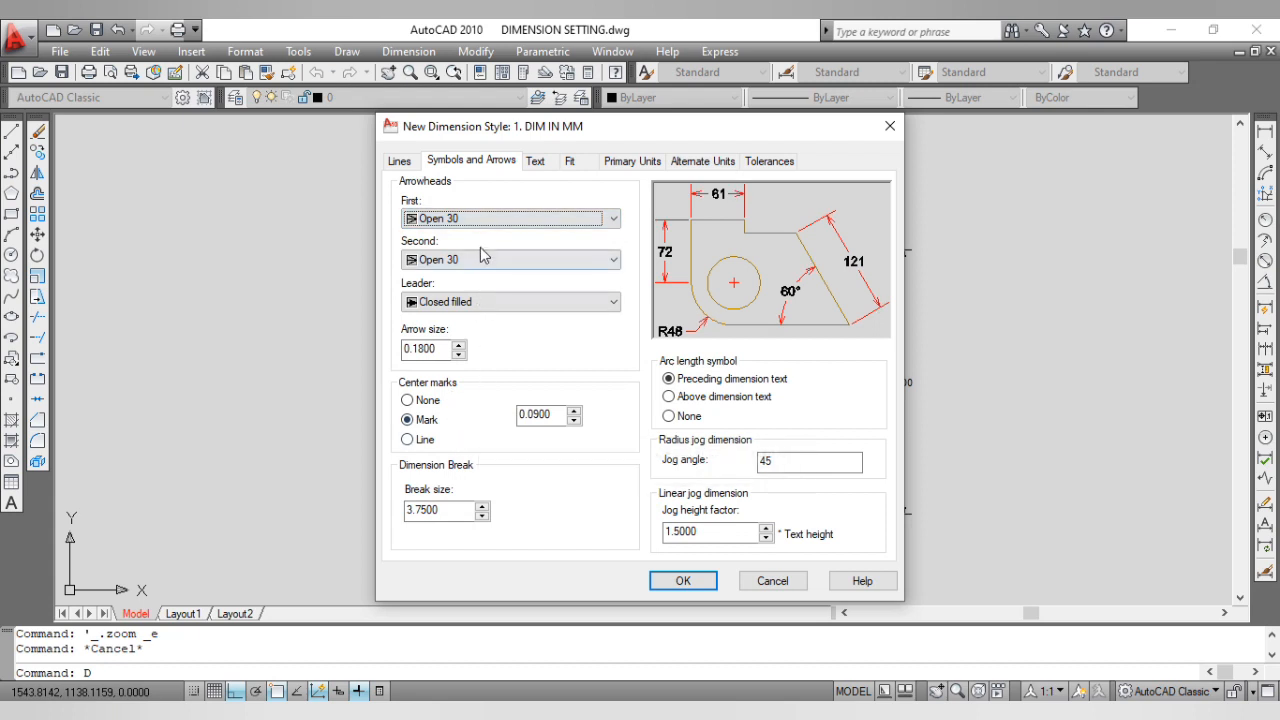
pyautogui.click(480, 219)
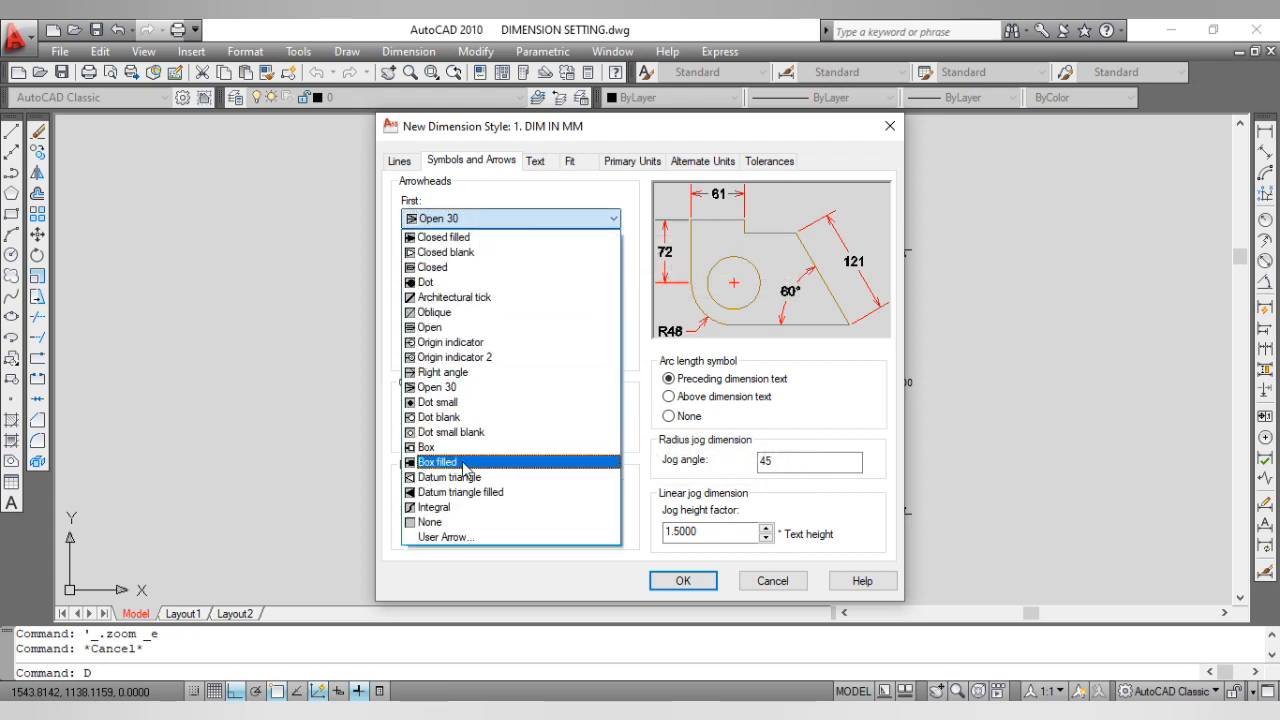
pyautogui.click(465, 466)
pyautogui.click(450, 219)
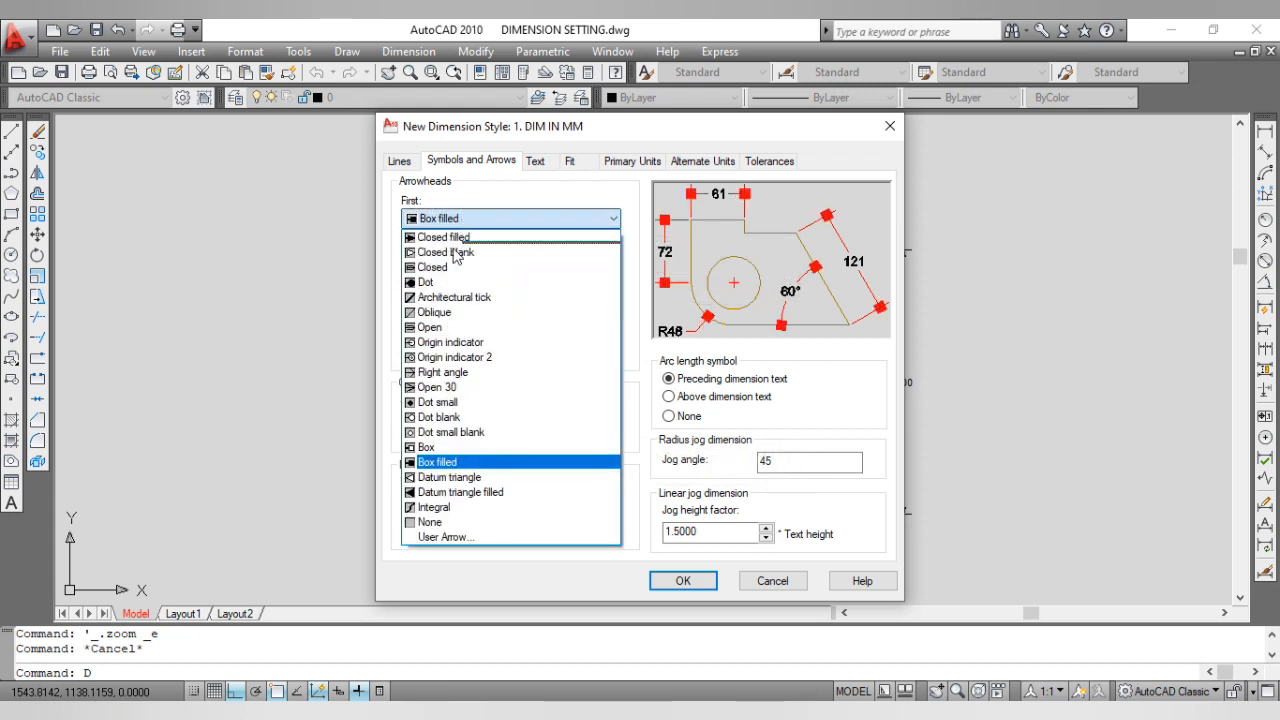
pyautogui.click(453, 297)
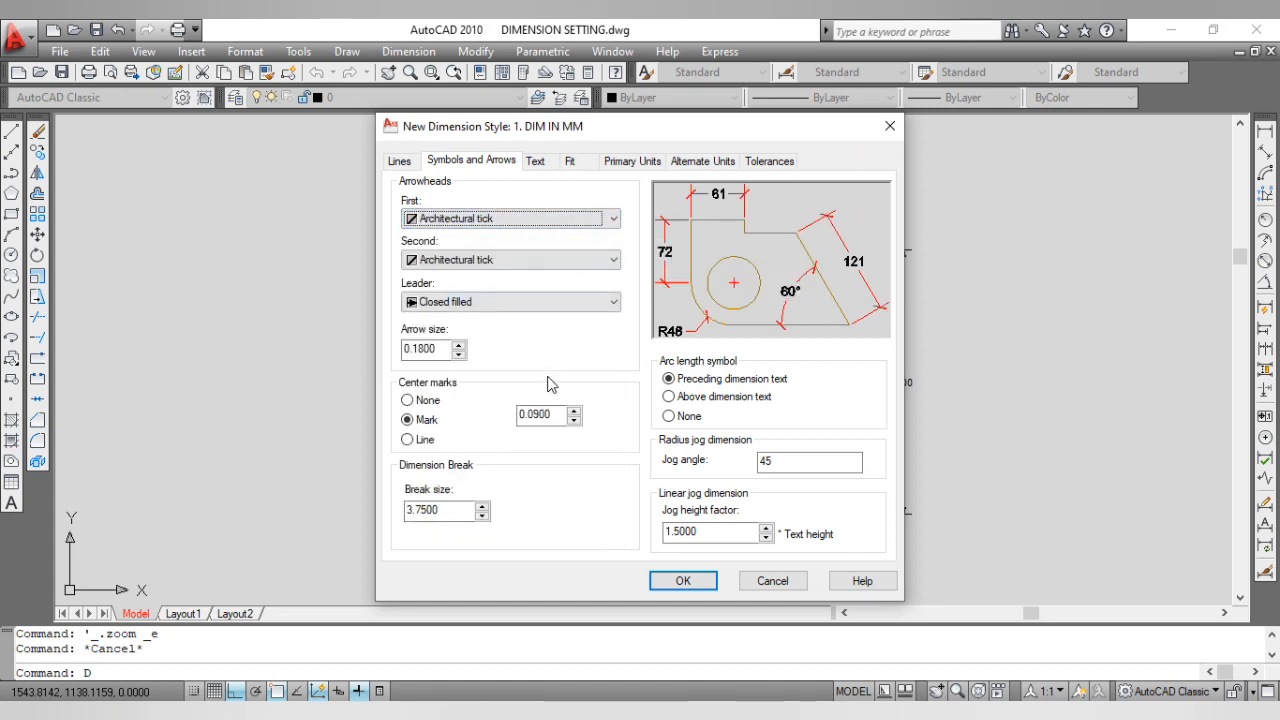
# Step: View the leader arrowhead choices, try the None option for center marks and restore Mark
pyautogui.click(467, 304)
pyautogui.click(467, 308)
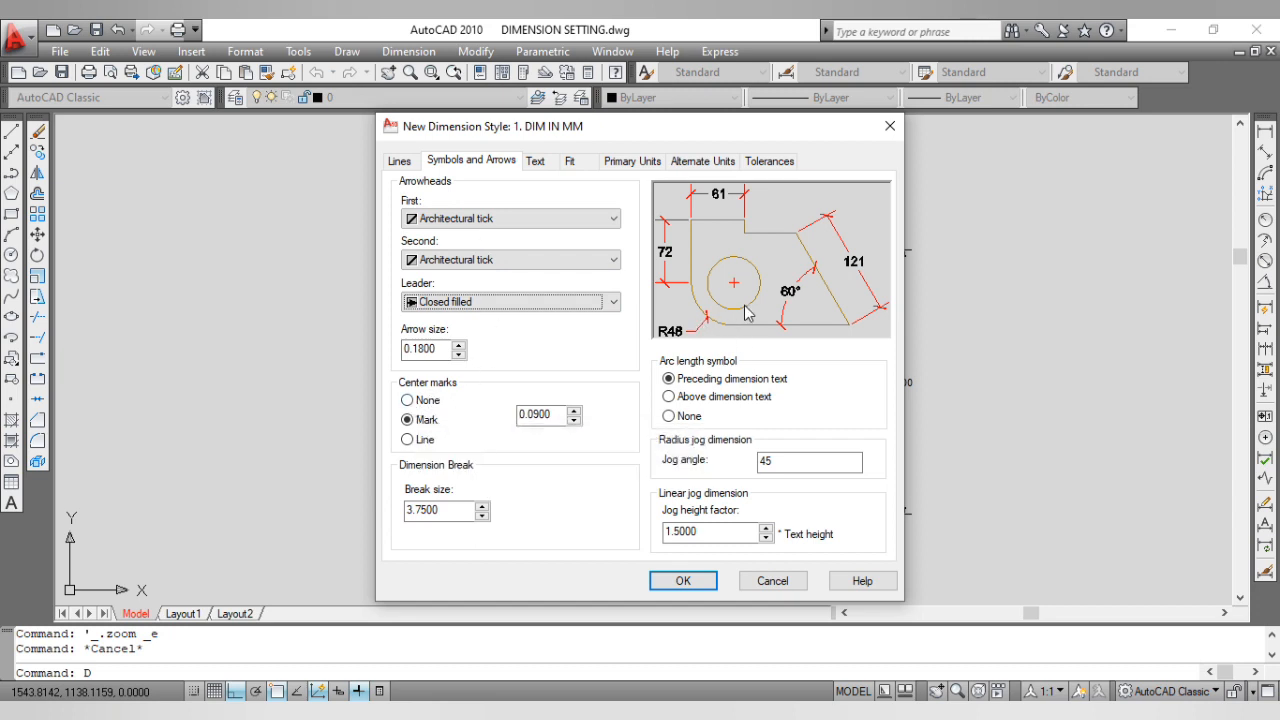
pyautogui.click(416, 401)
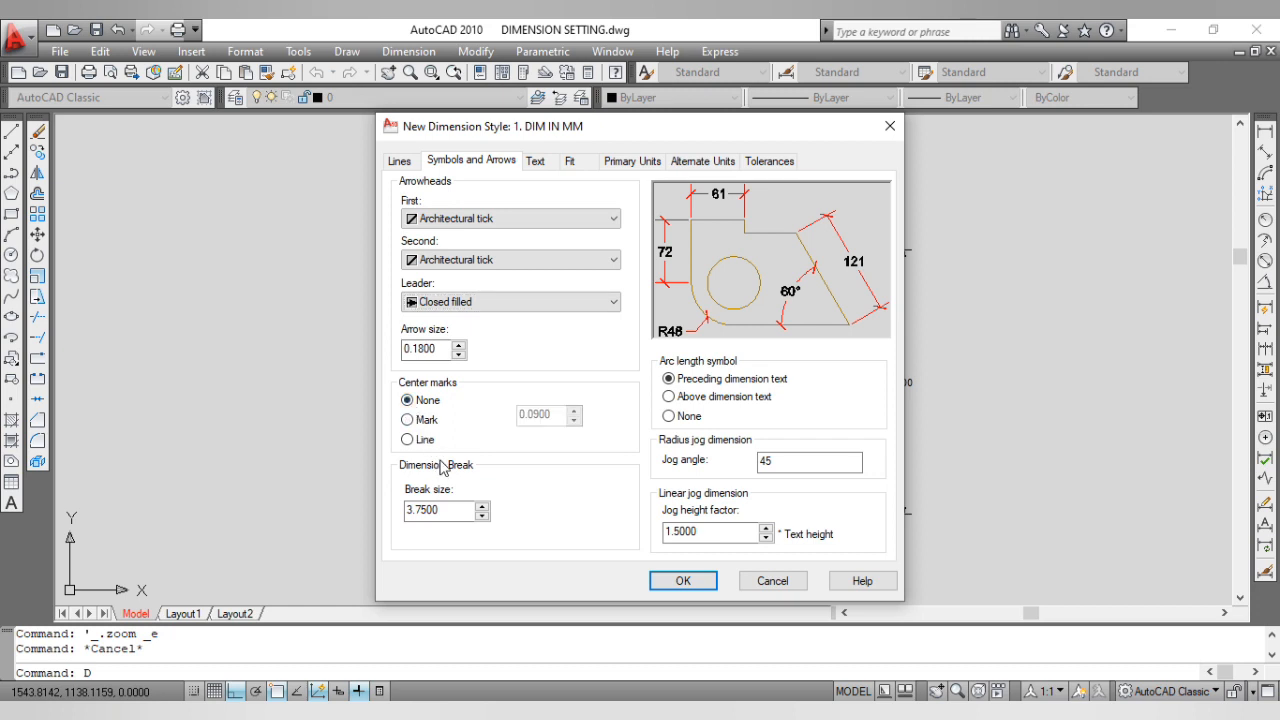
pyautogui.click(409, 420)
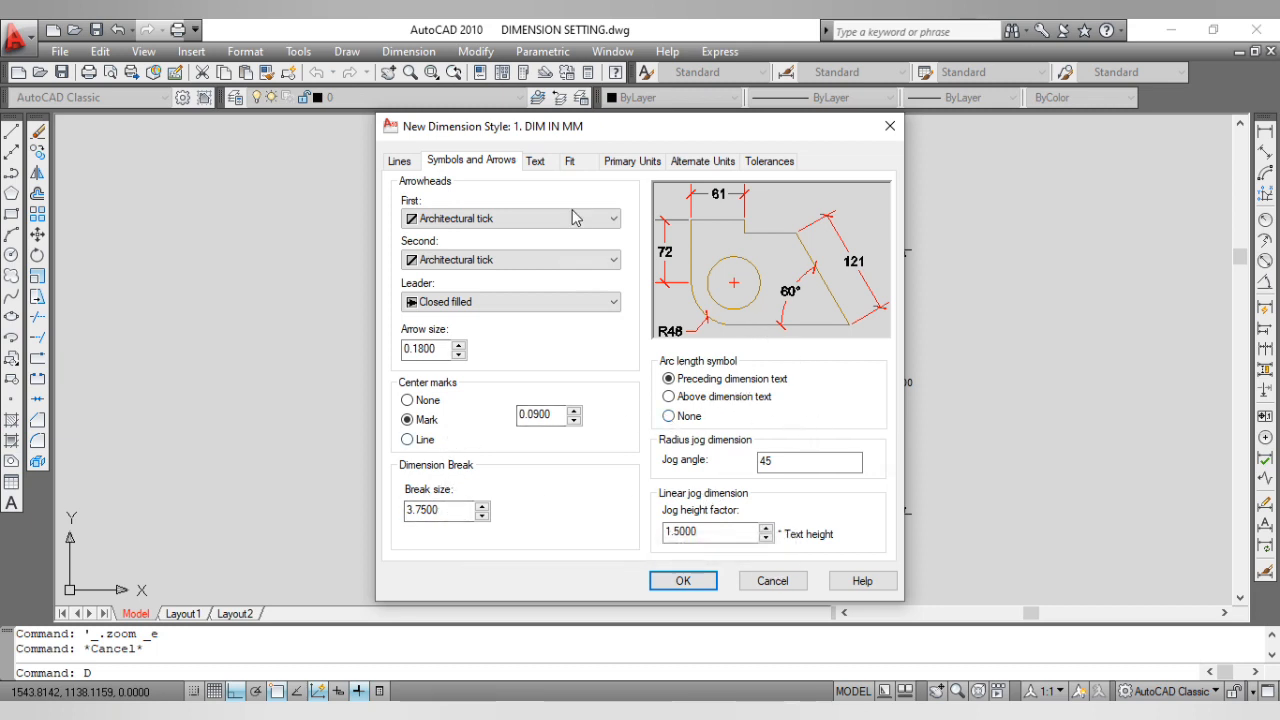
# Step: Give the dimension text a Red color and Yellow fill, with a frame drawn around it
pyautogui.click(535, 161)
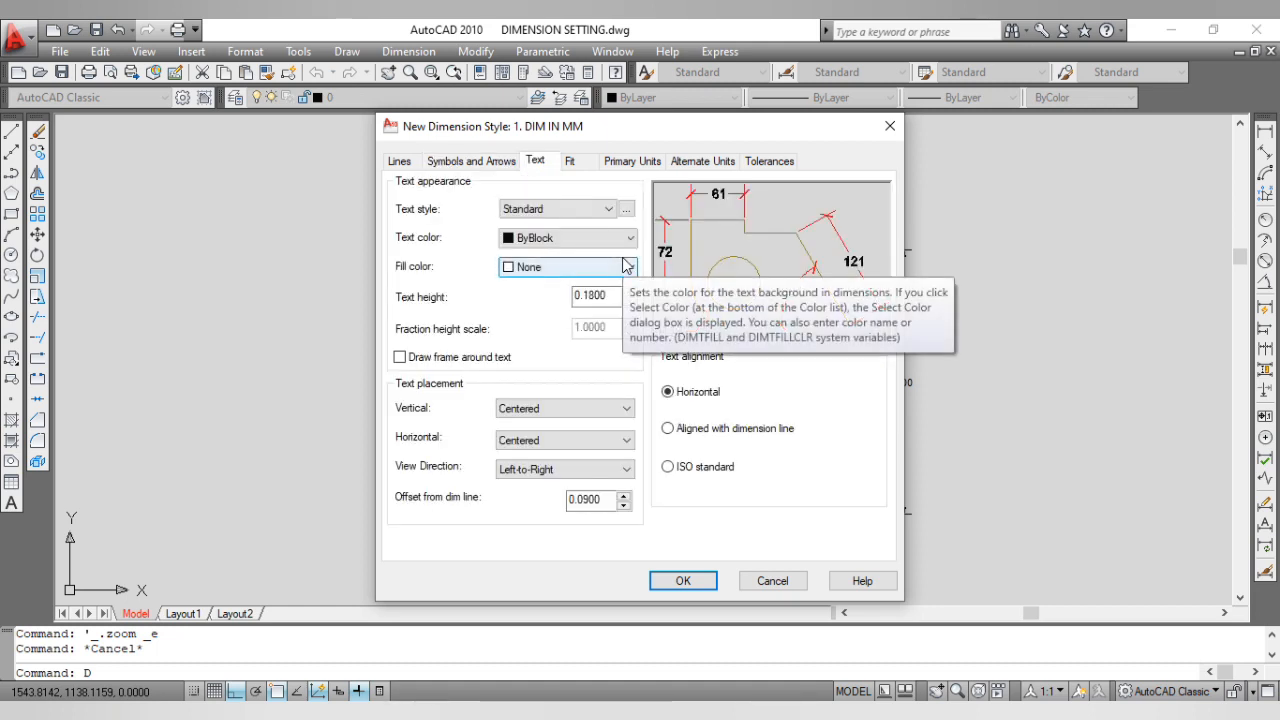
pyautogui.click(553, 242)
pyautogui.click(539, 289)
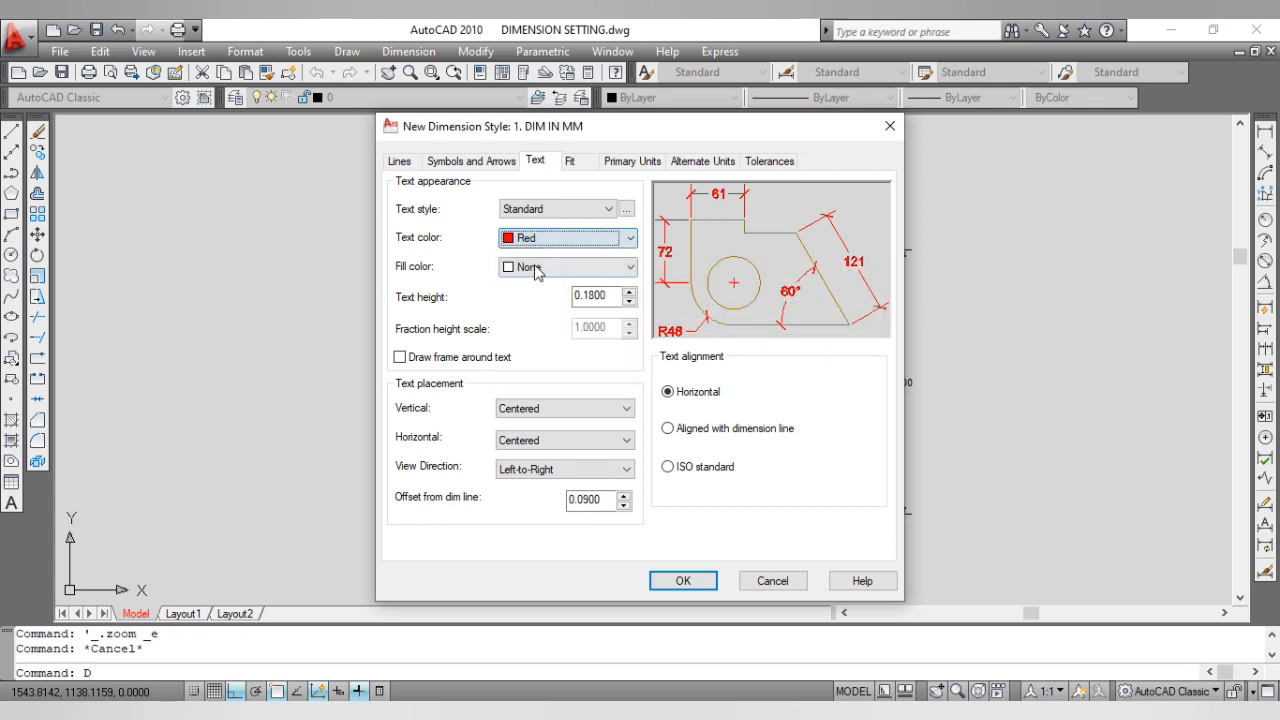
pyautogui.click(566, 266)
pyautogui.click(533, 364)
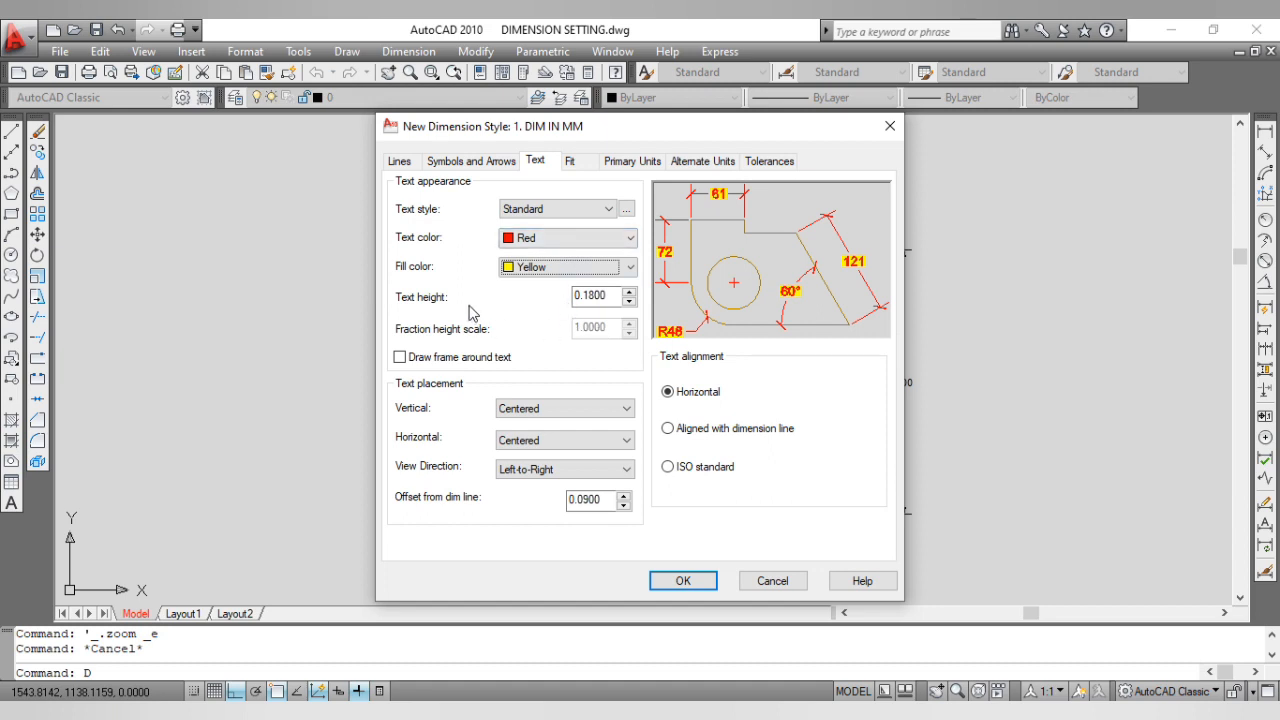
pyautogui.moveTo(610, 296); pyautogui.dragTo(574, 297)
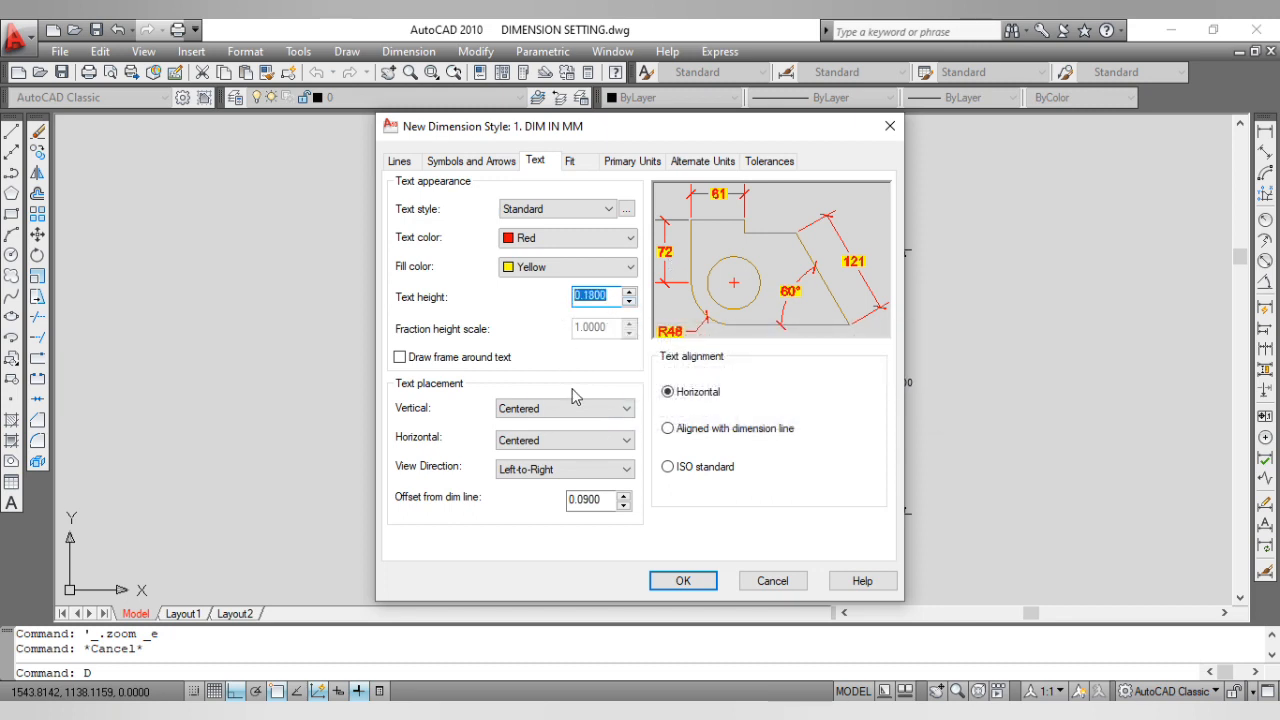
pyautogui.click(480, 359)
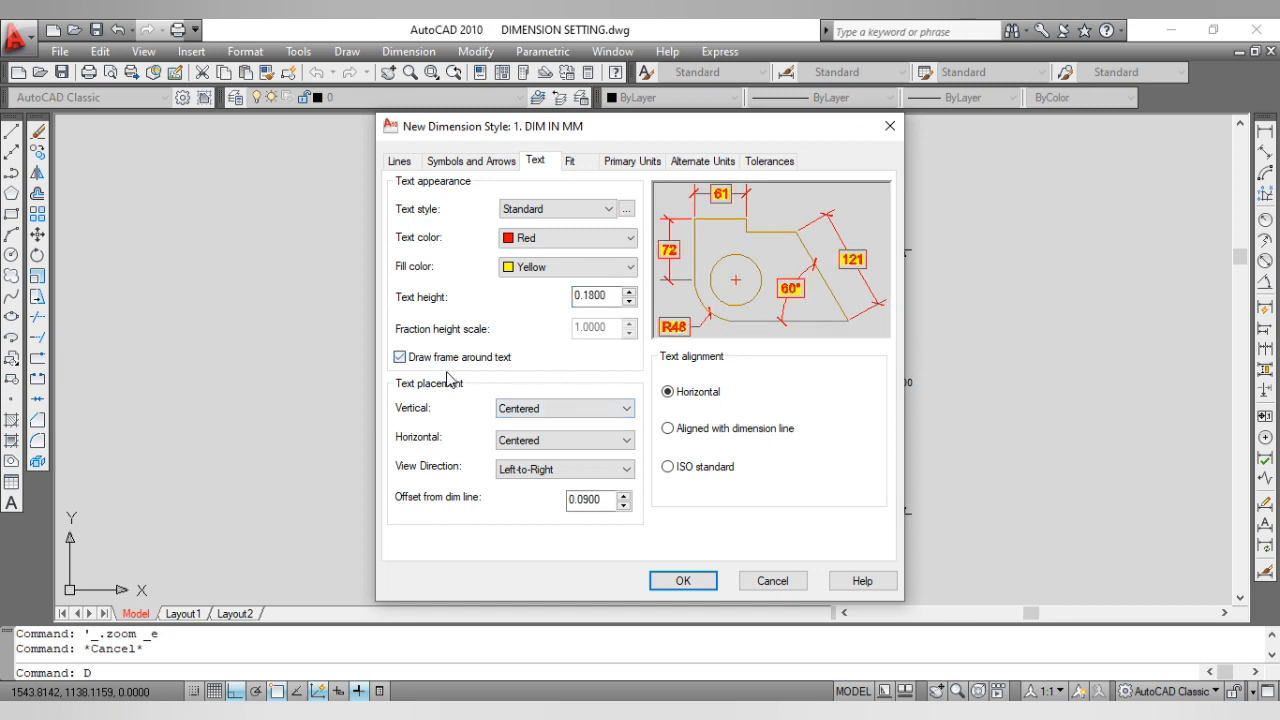
# Step: Toggle the frame around the dimension text off and on to compare its appearance, leaving it on
pyautogui.click(400, 358)
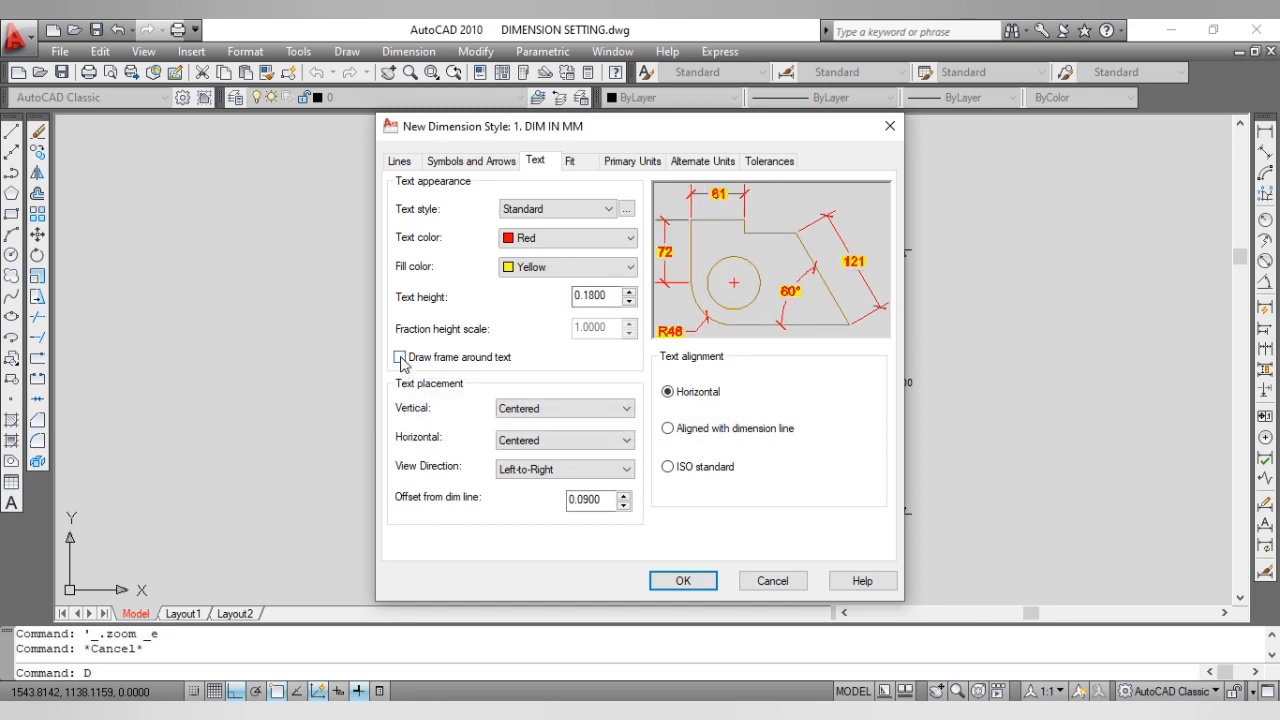
pyautogui.click(400, 358)
pyautogui.click(400, 358)
pyautogui.click(400, 358)
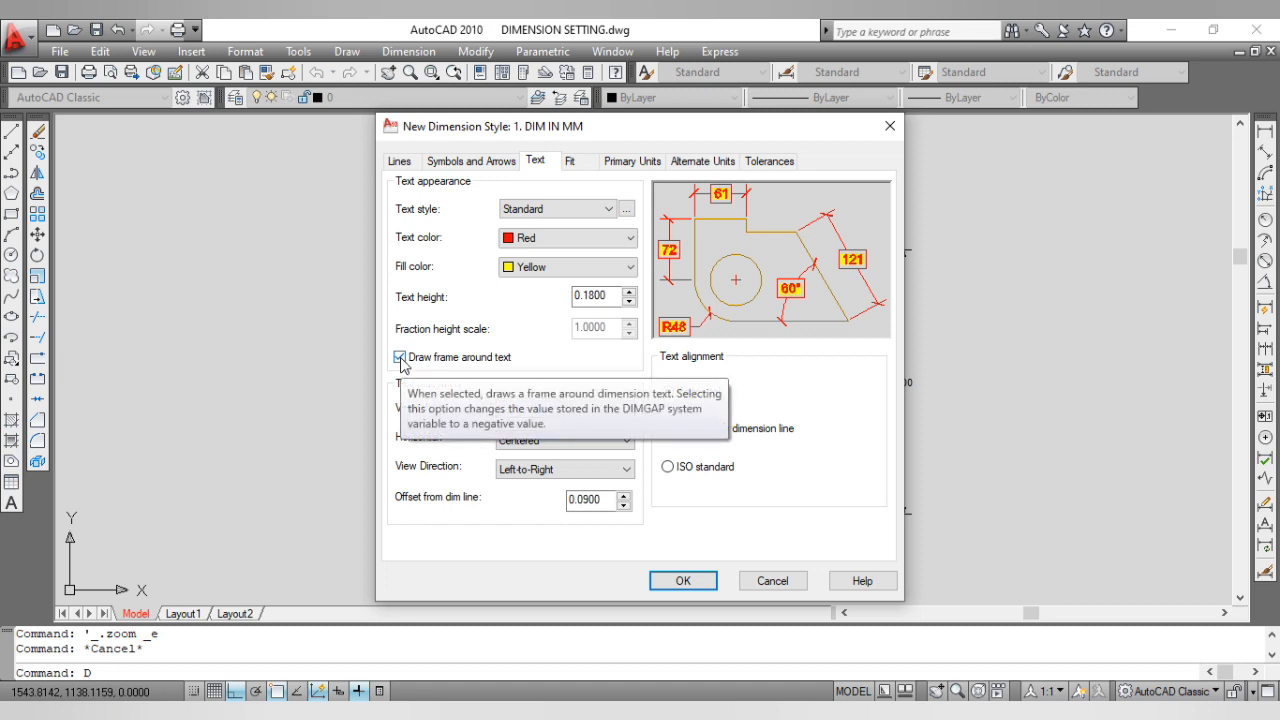
pyautogui.click(400, 358)
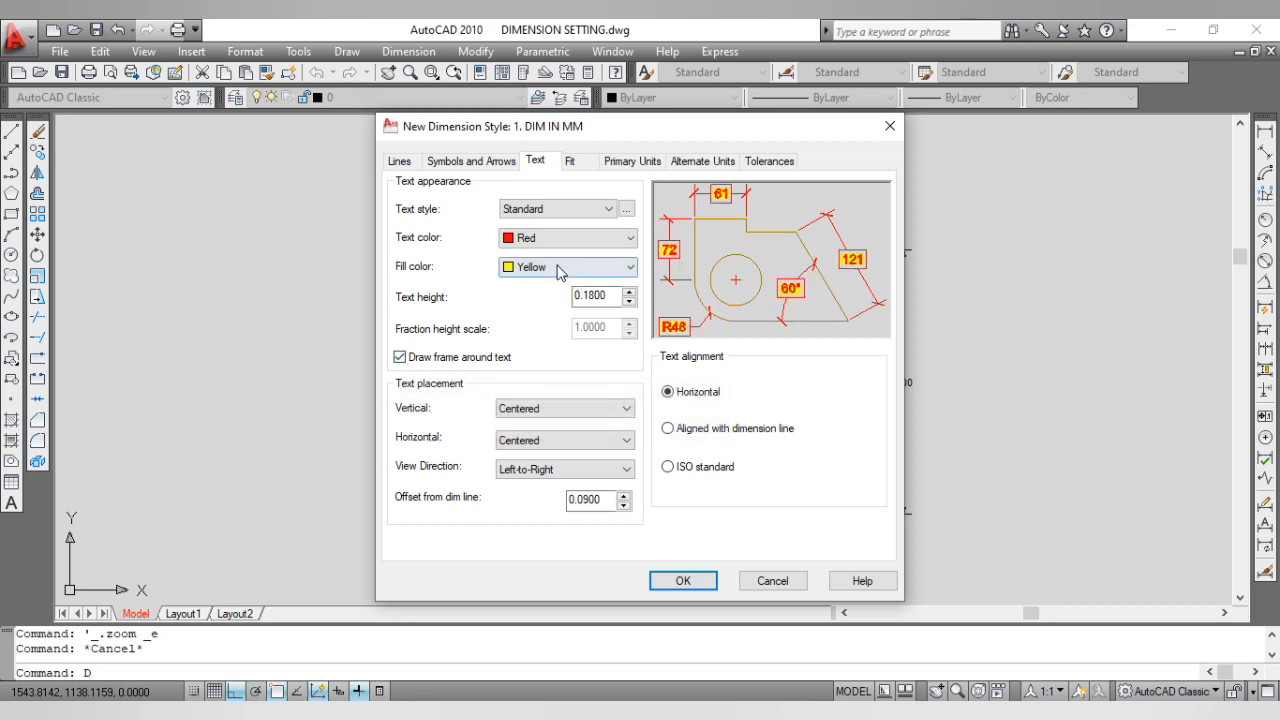
# Step: Set the dimension text fill color to None and turn off the frame around the text
pyautogui.click(560, 266)
pyautogui.click(545, 267)
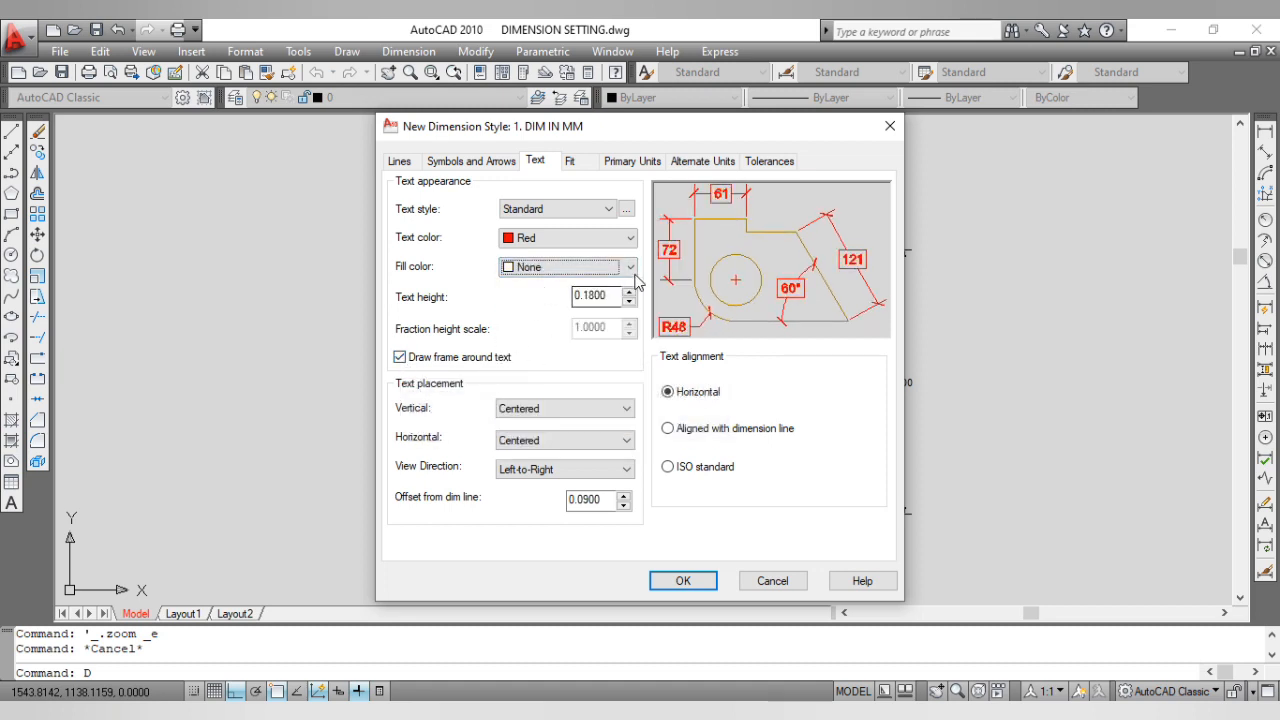
pyautogui.click(404, 366)
pyautogui.click(400, 358)
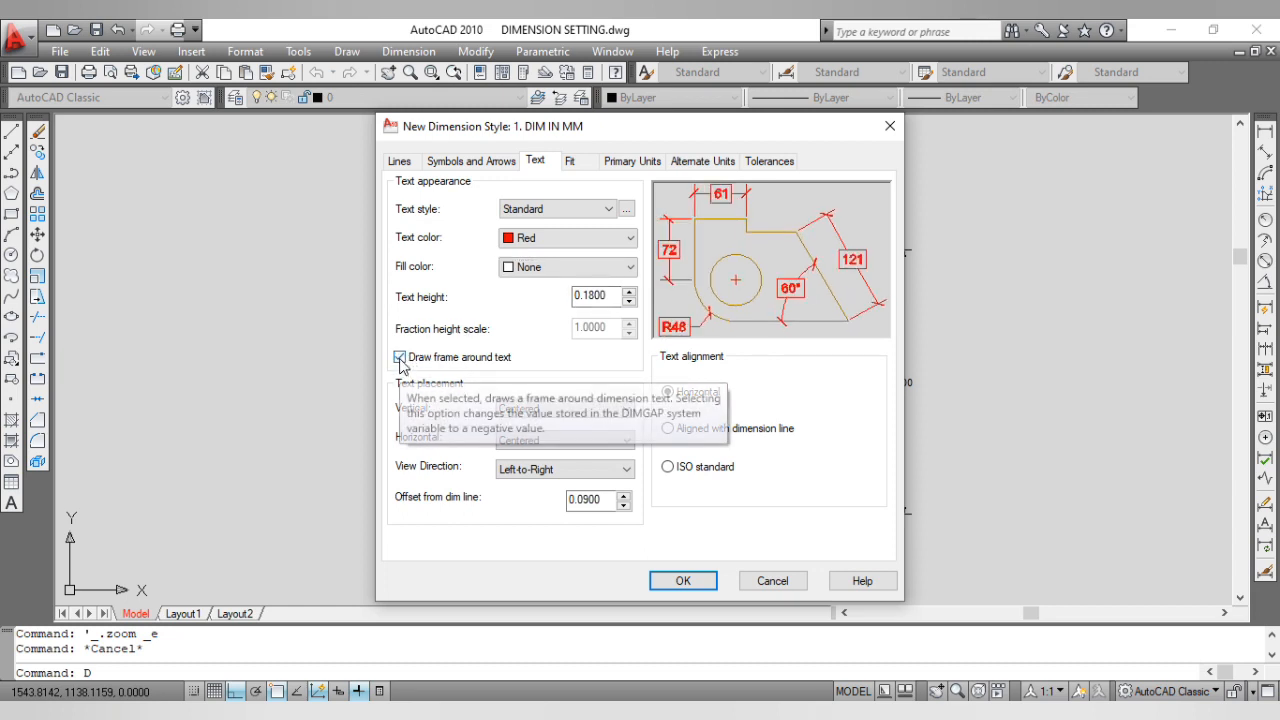
pyautogui.click(400, 358)
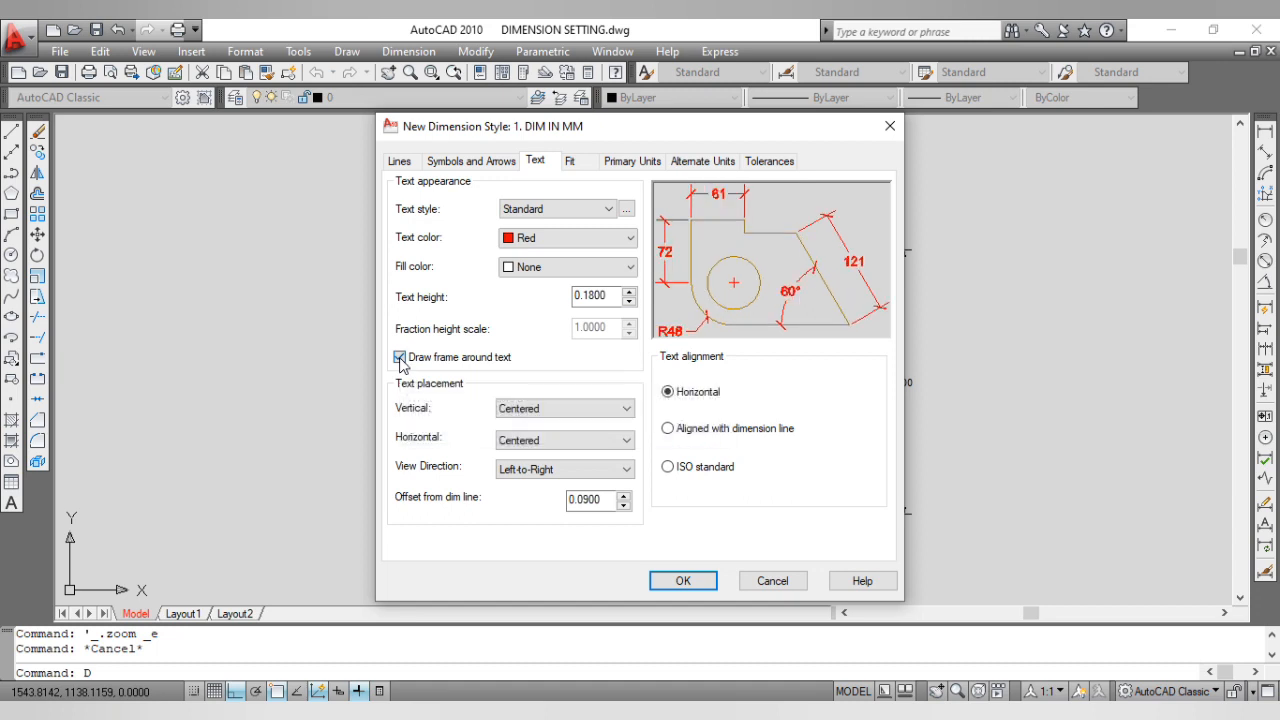
pyautogui.click(400, 358)
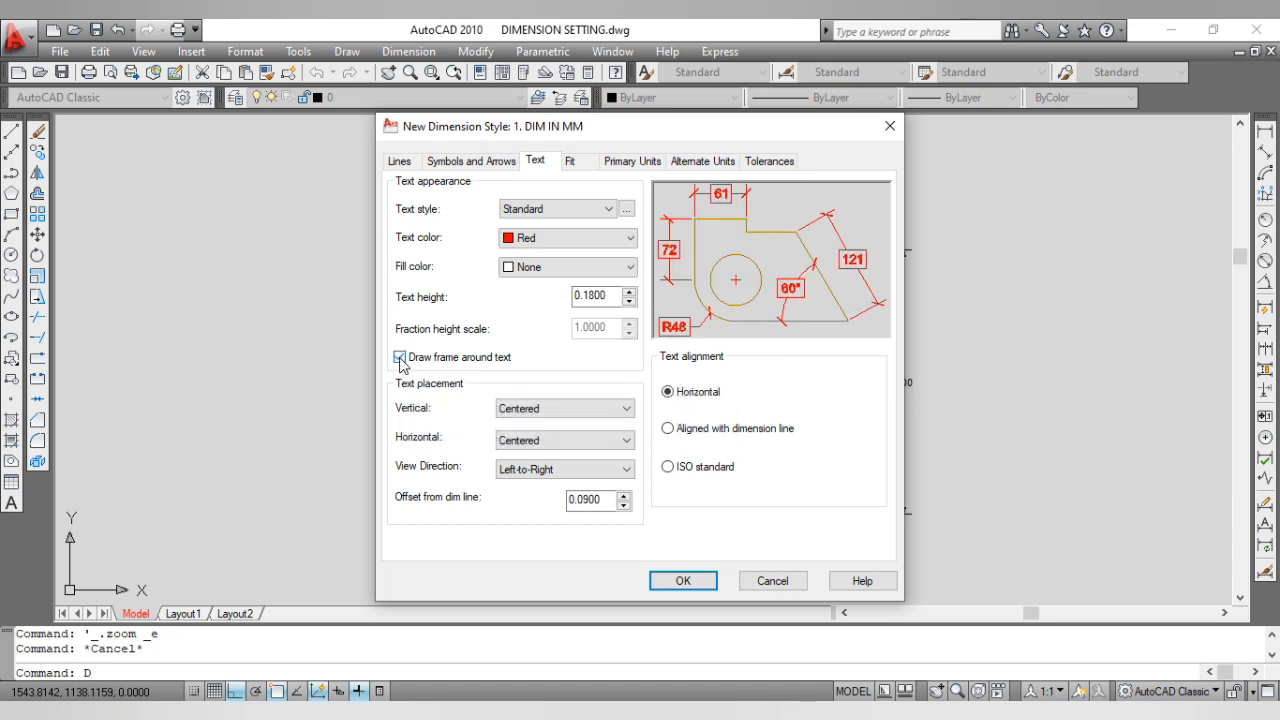
pyautogui.click(400, 358)
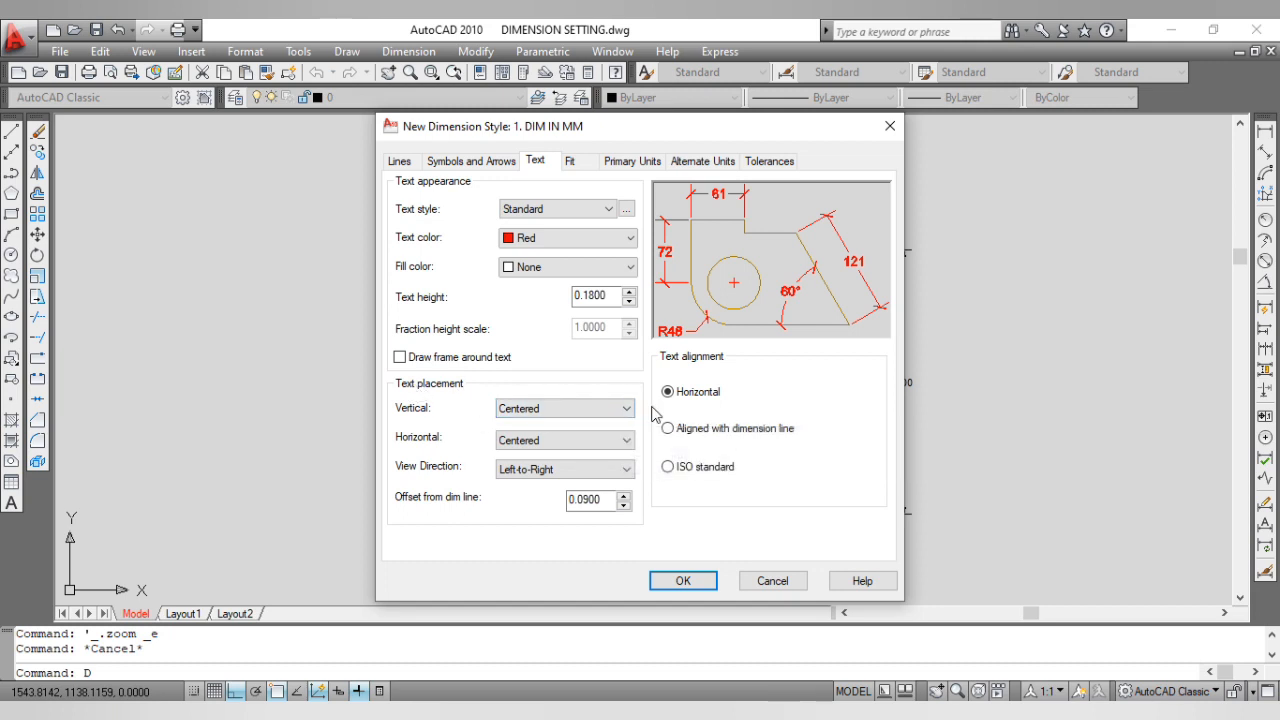
# Step: Set the vertical text placement to Above and the text alignment to Aligned with dimension line
pyautogui.click(546, 408)
pyautogui.click(536, 438)
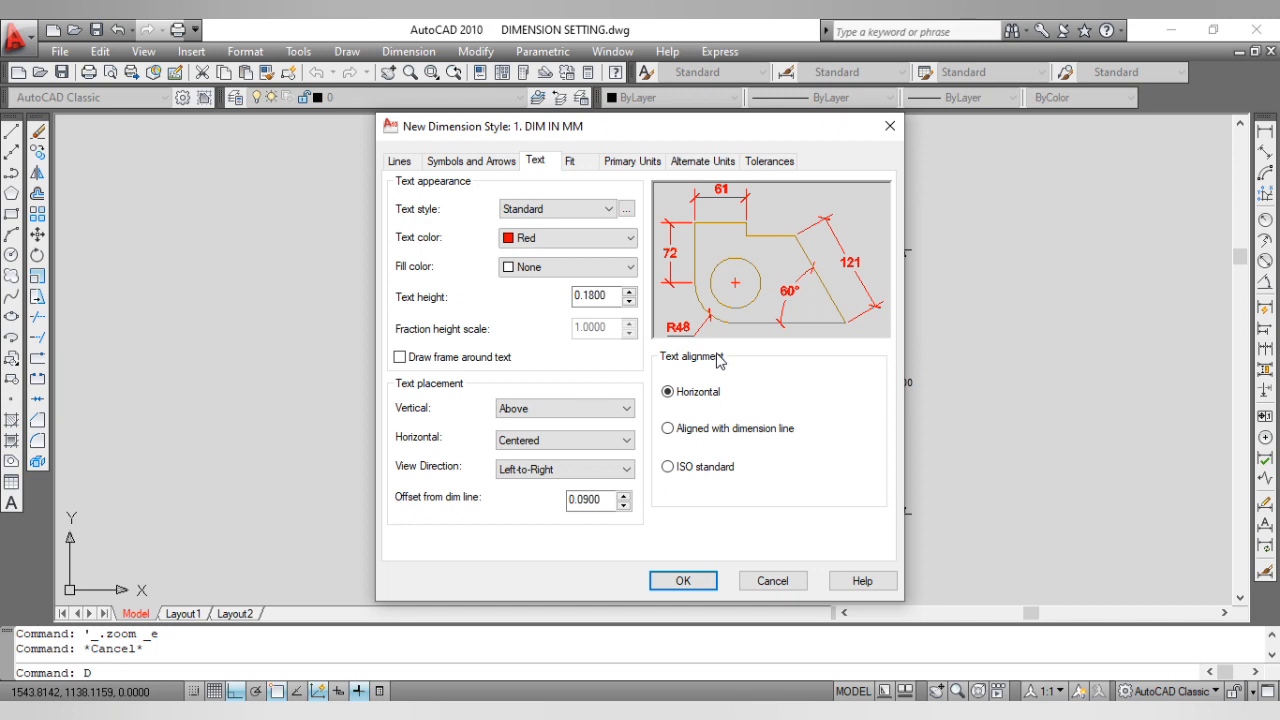
pyautogui.click(668, 428)
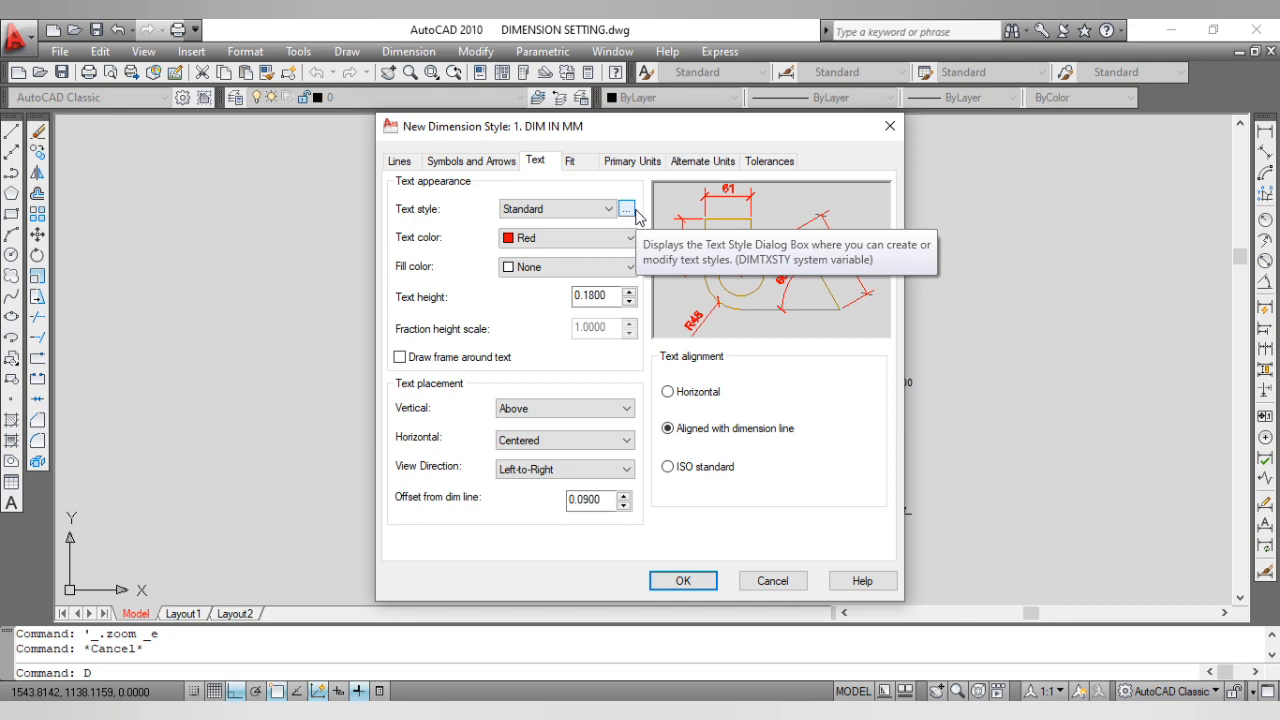
# Step: Examine the overall scale in the fit settings and the unit format and scale factor of the primary units
pyautogui.click(578, 164)
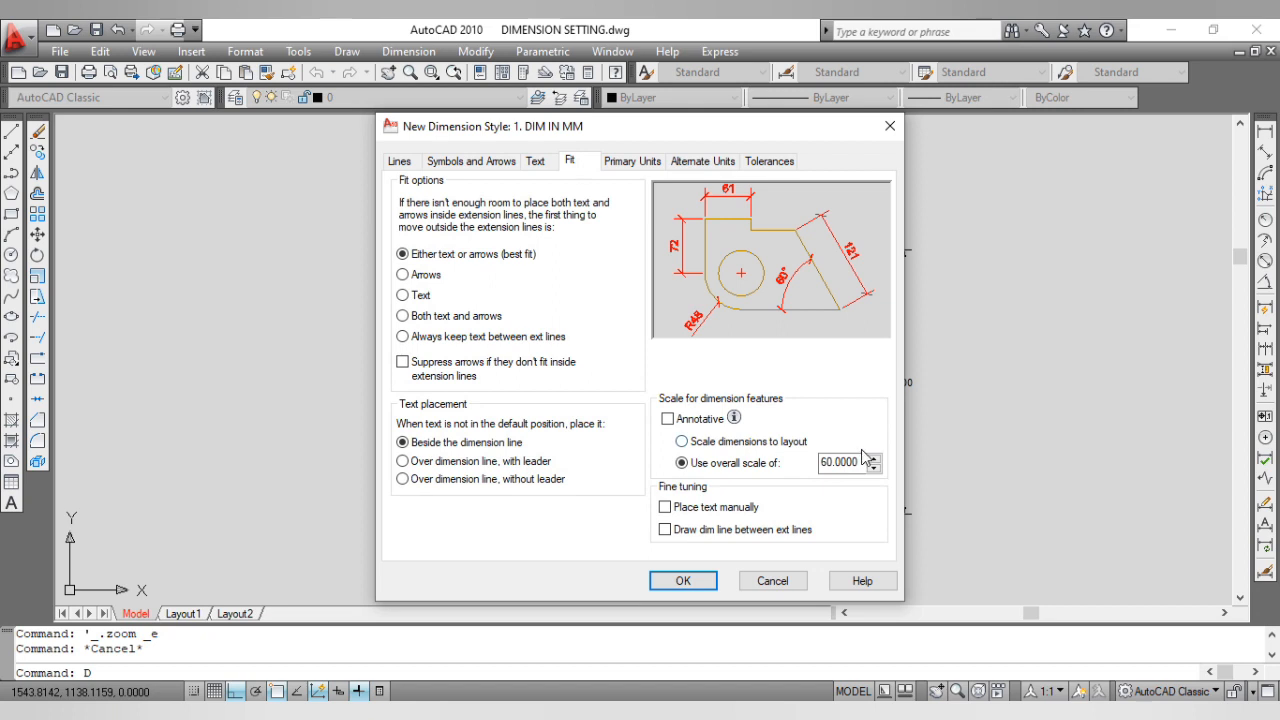
pyautogui.moveTo(856, 460); pyautogui.dragTo(824, 461)
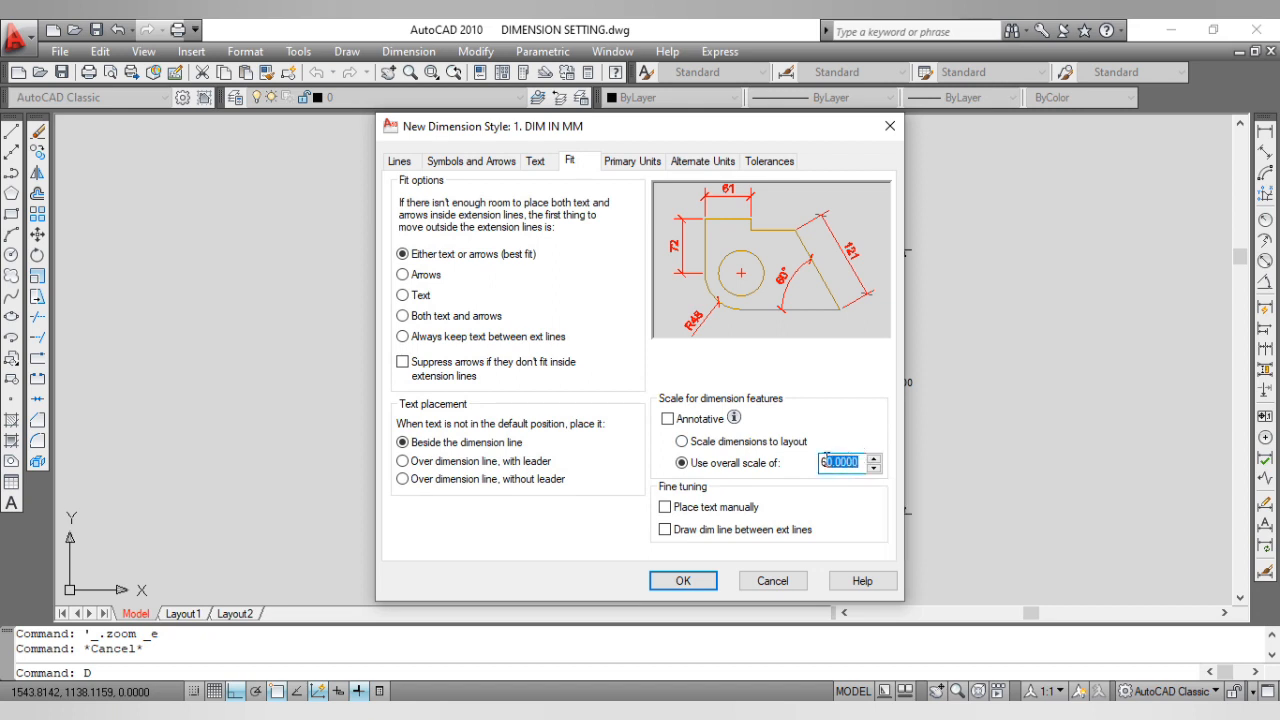
pyautogui.click(630, 164)
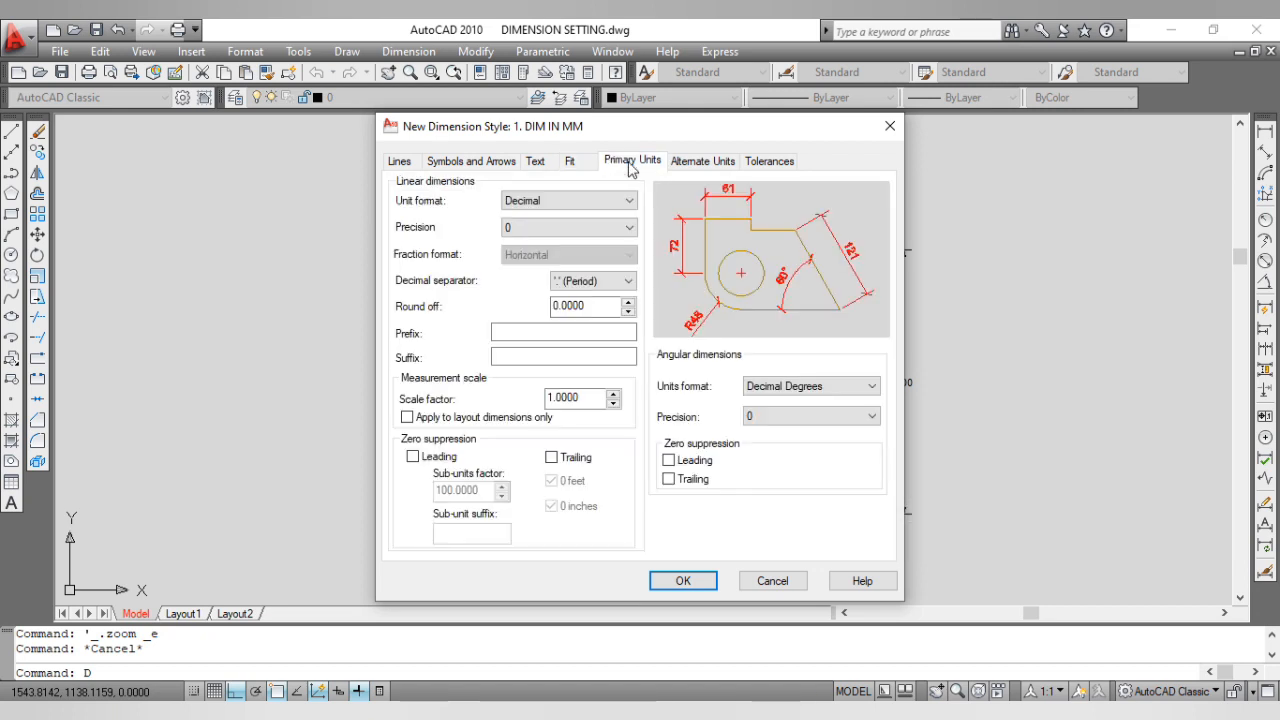
pyautogui.click(575, 204)
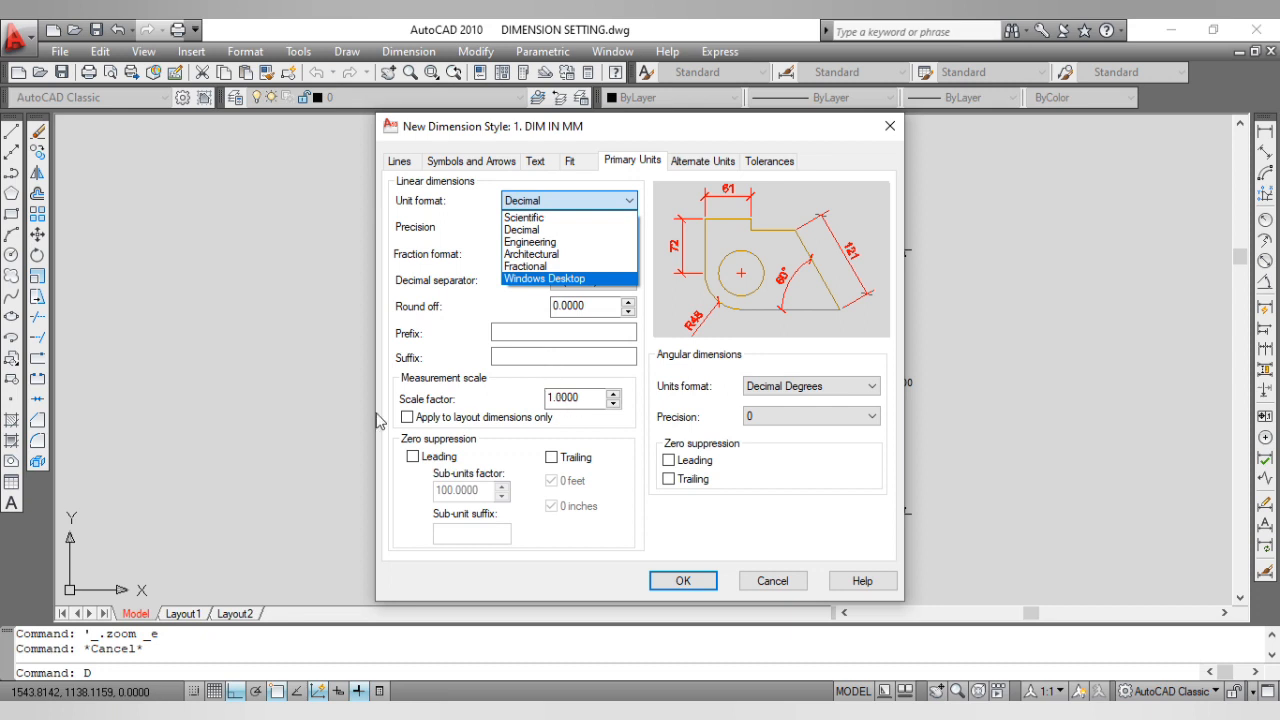
pyautogui.click(585, 229)
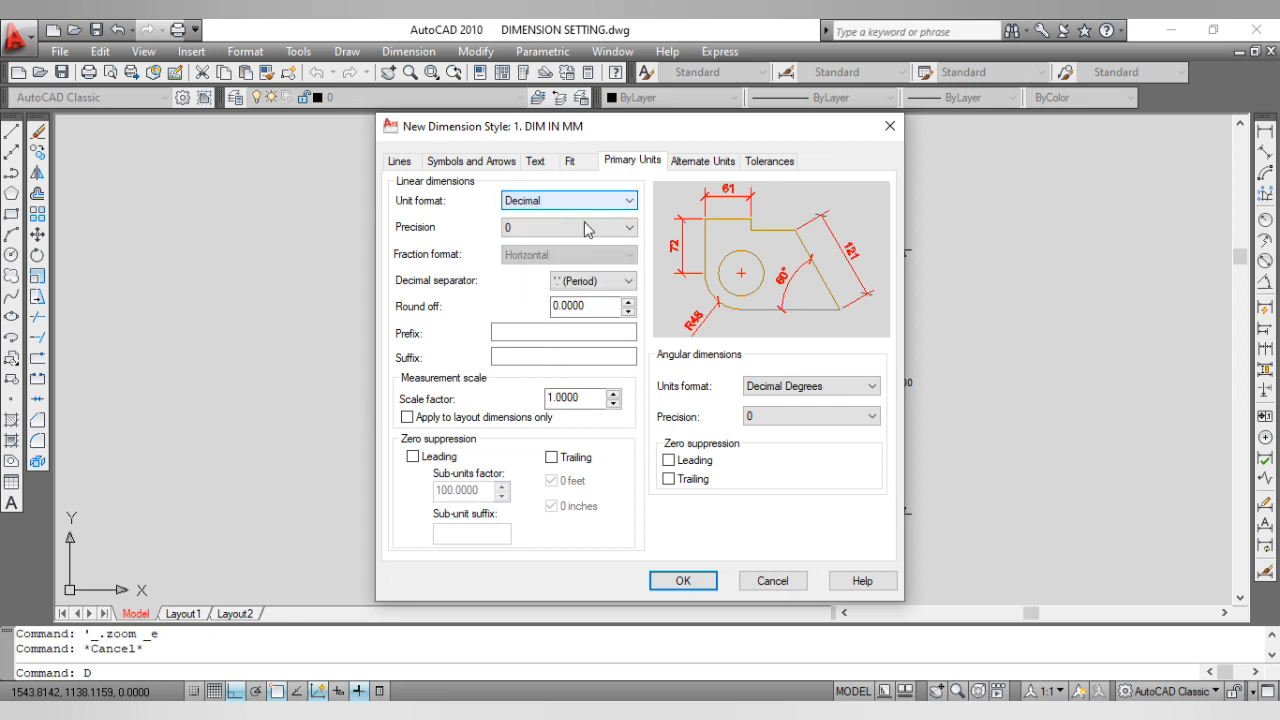
pyautogui.doubleClick(572, 397)
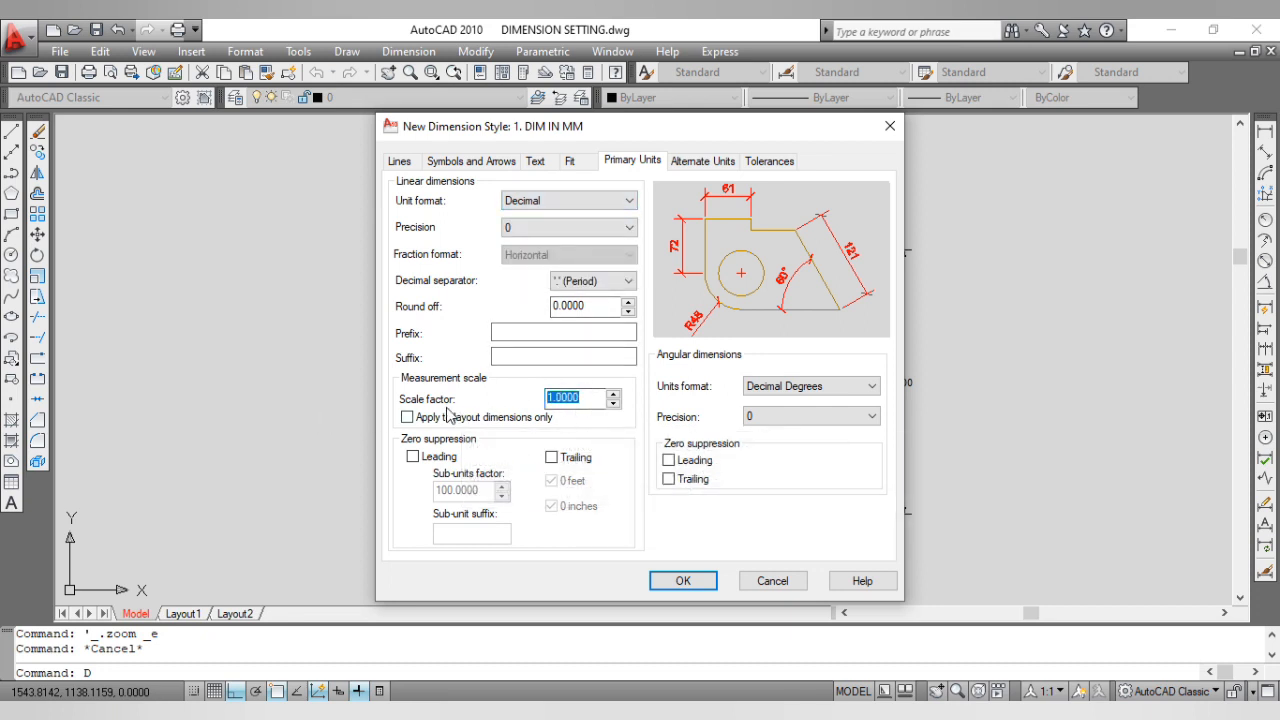
pyautogui.click(588, 398)
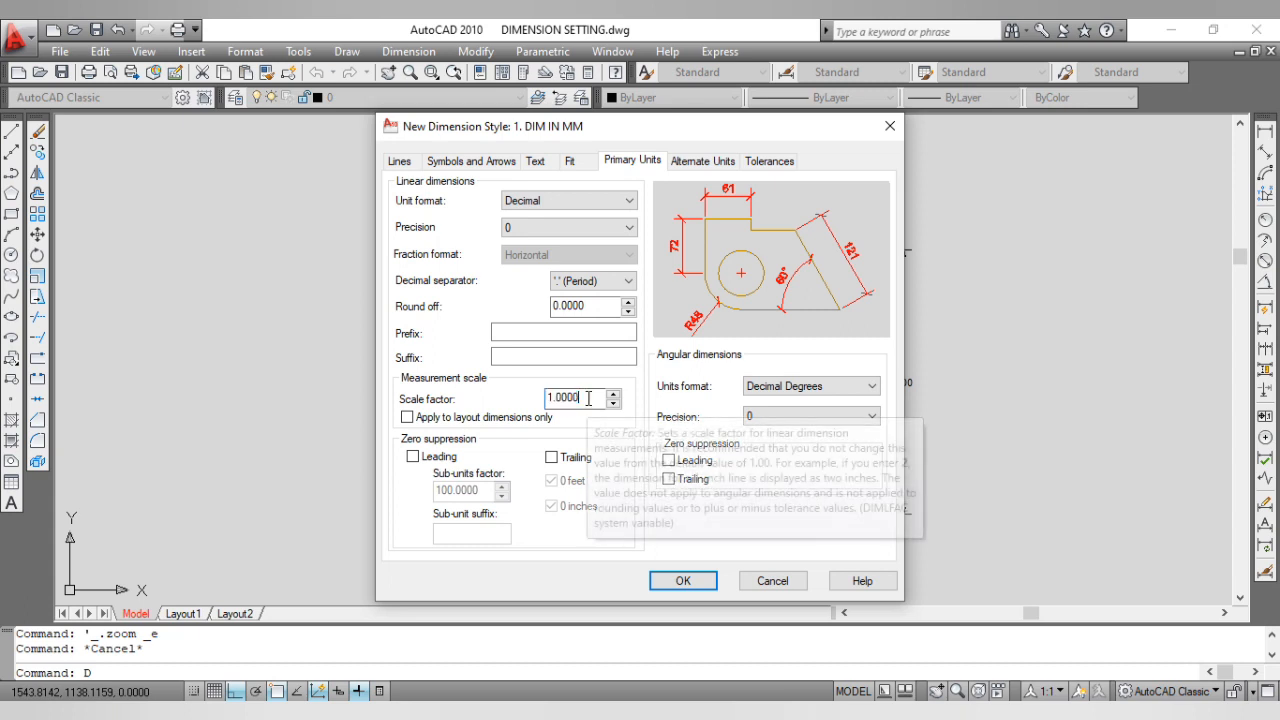
# Step: Try linear precisions of 0.0000 and 0.00 for the primary units and restore 0
pyautogui.click(543, 232)
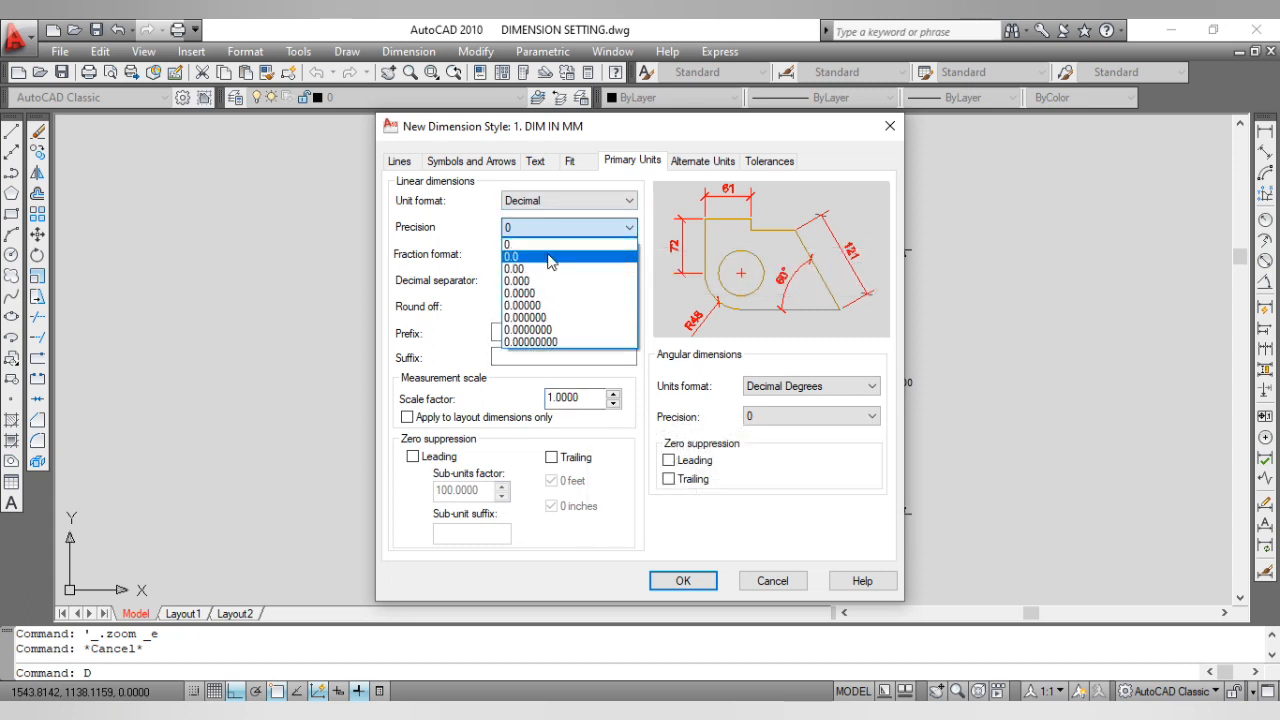
pyautogui.click(538, 293)
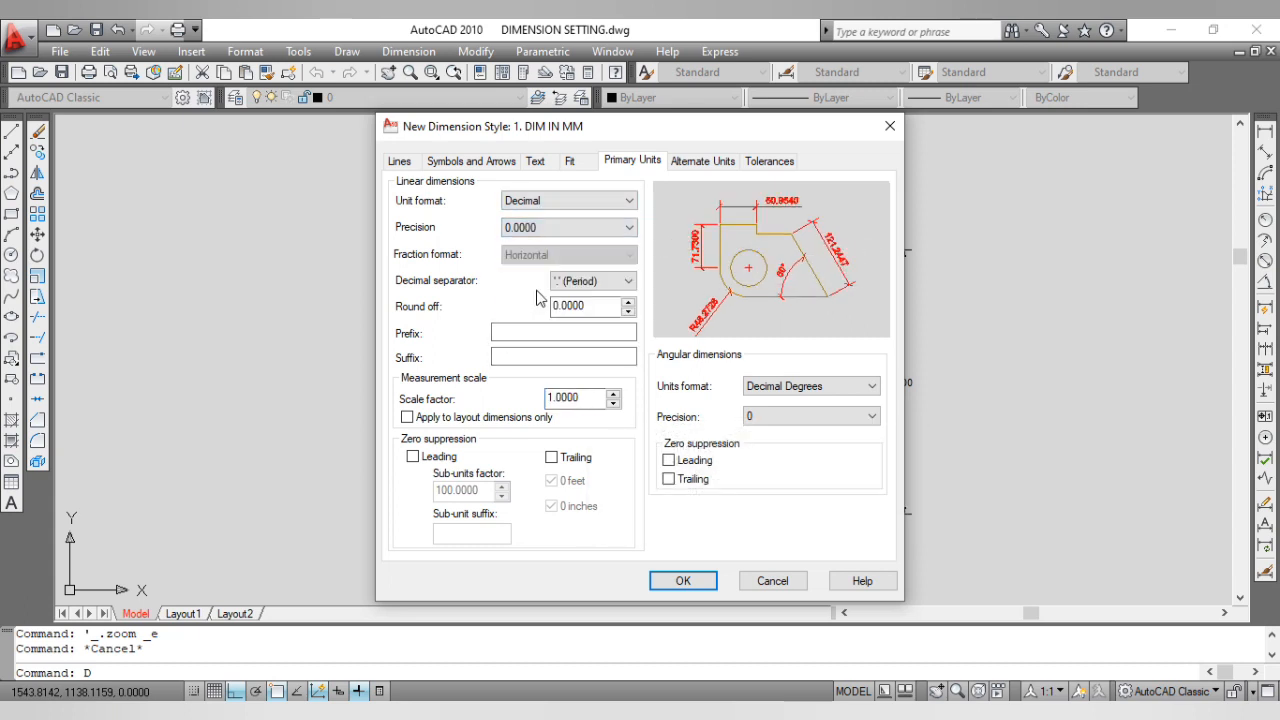
pyautogui.click(576, 234)
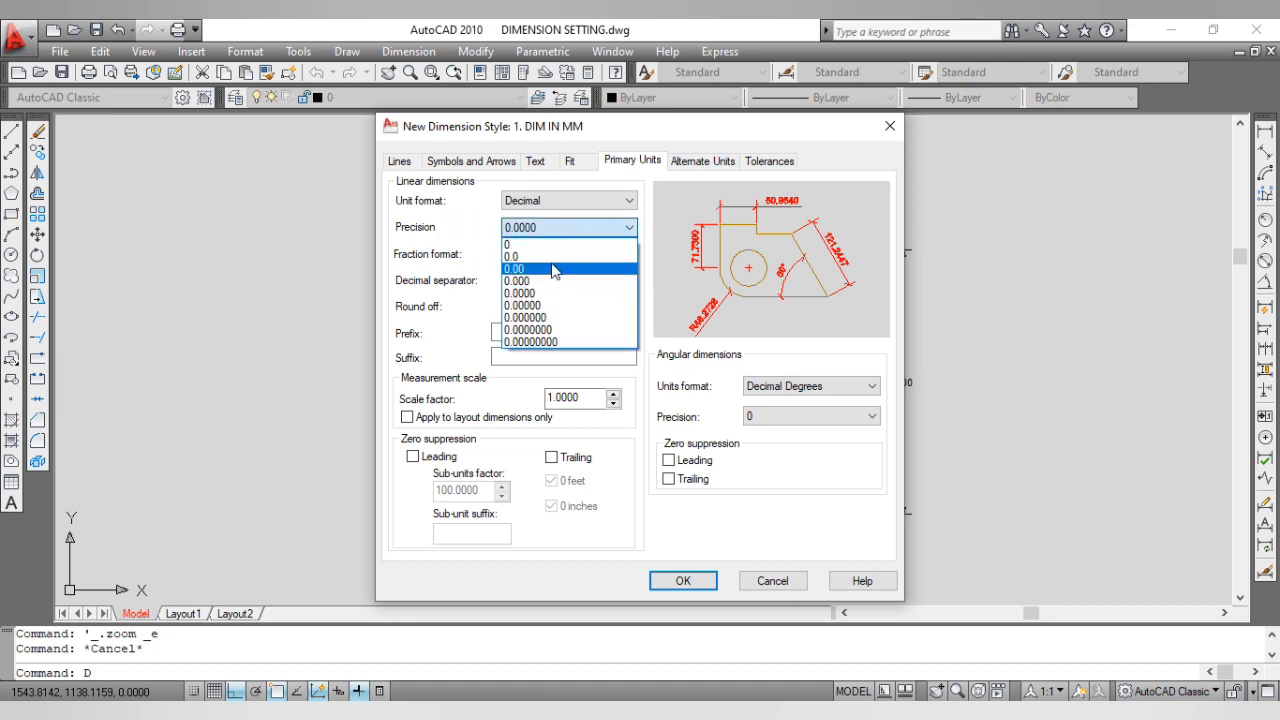
pyautogui.click(555, 270)
pyautogui.click(556, 232)
pyautogui.click(552, 266)
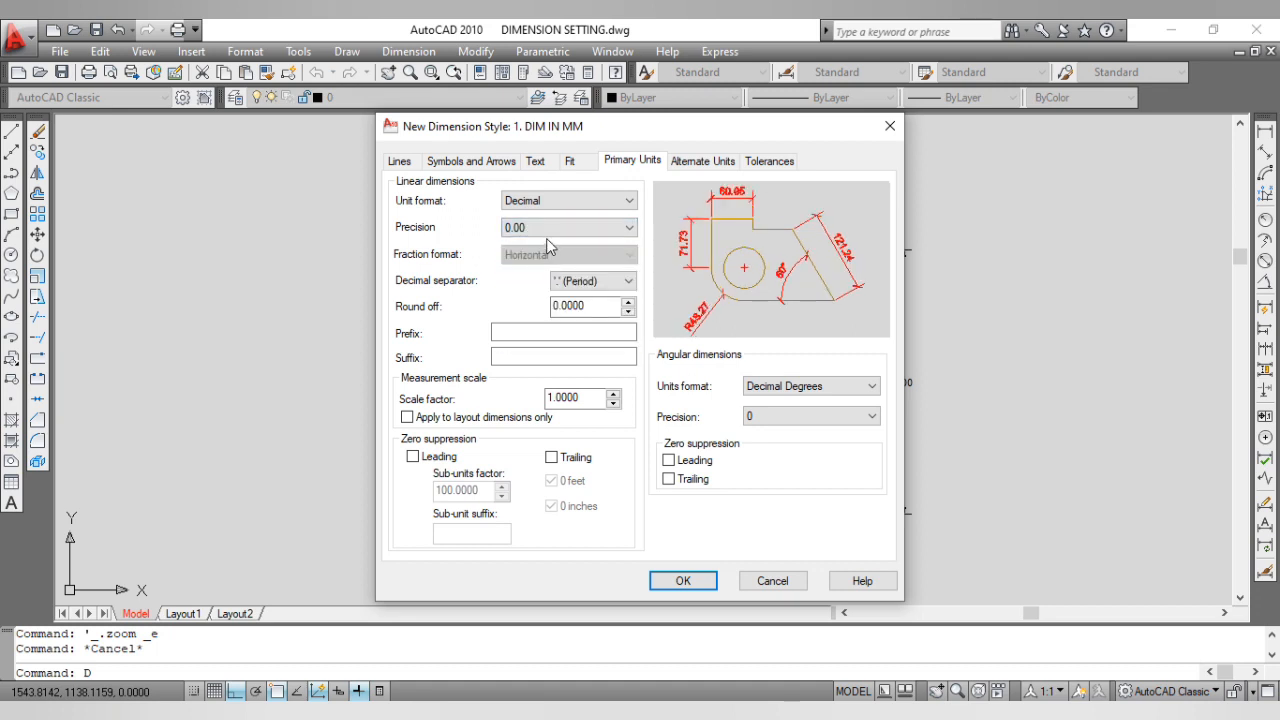
pyautogui.click(546, 237)
pyautogui.click(548, 245)
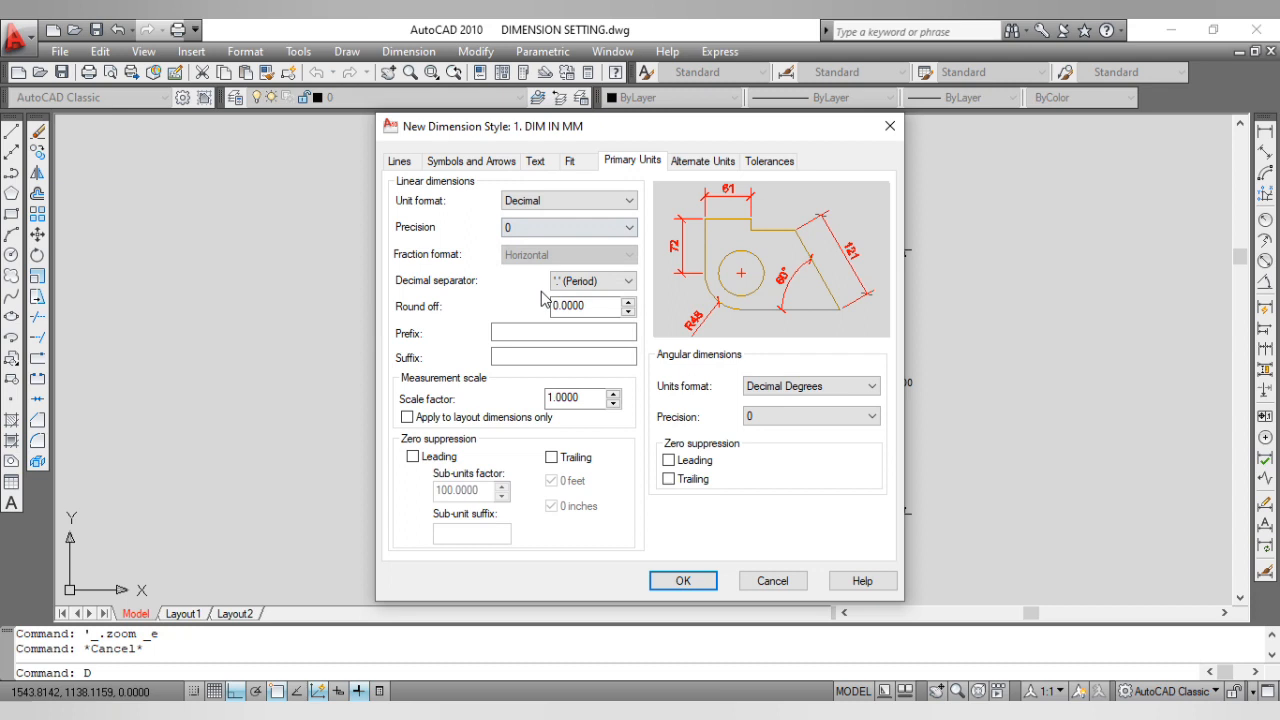
# Step: Review the primary units' scale factor and unit format choices, keeping the Decimal format
pyautogui.click(595, 398)
pyautogui.click(583, 202)
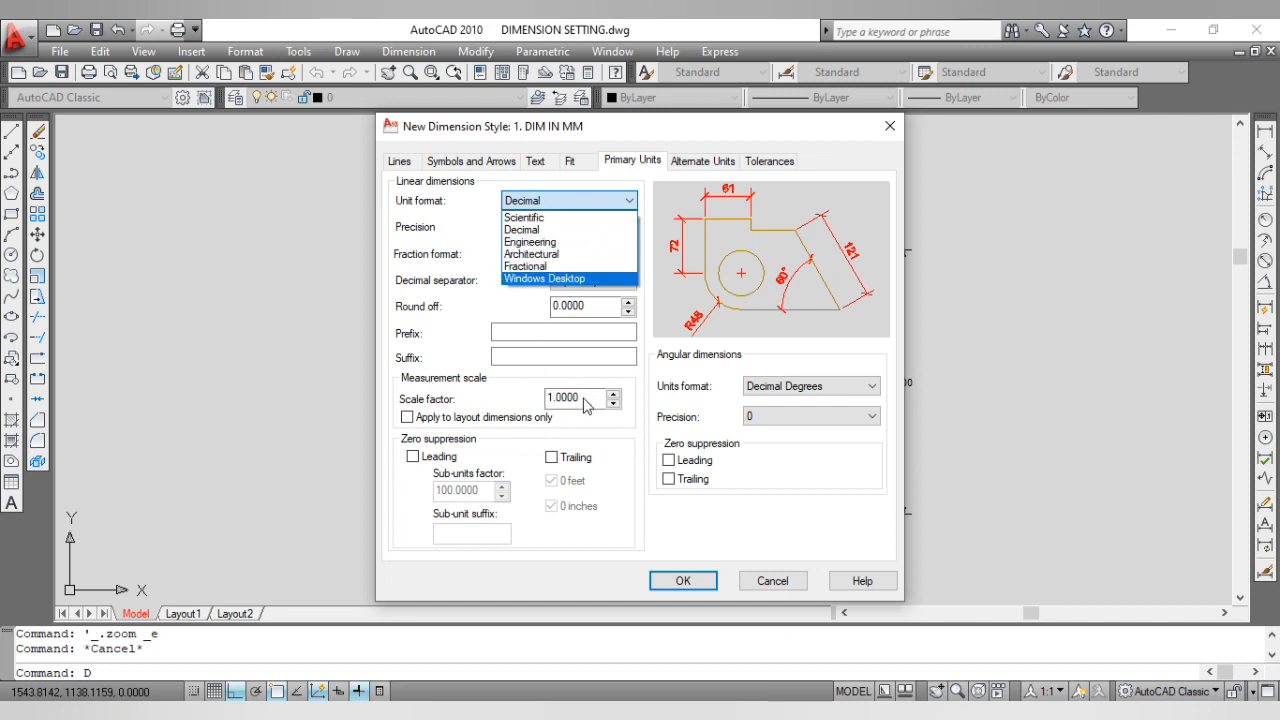
pyautogui.click(542, 230)
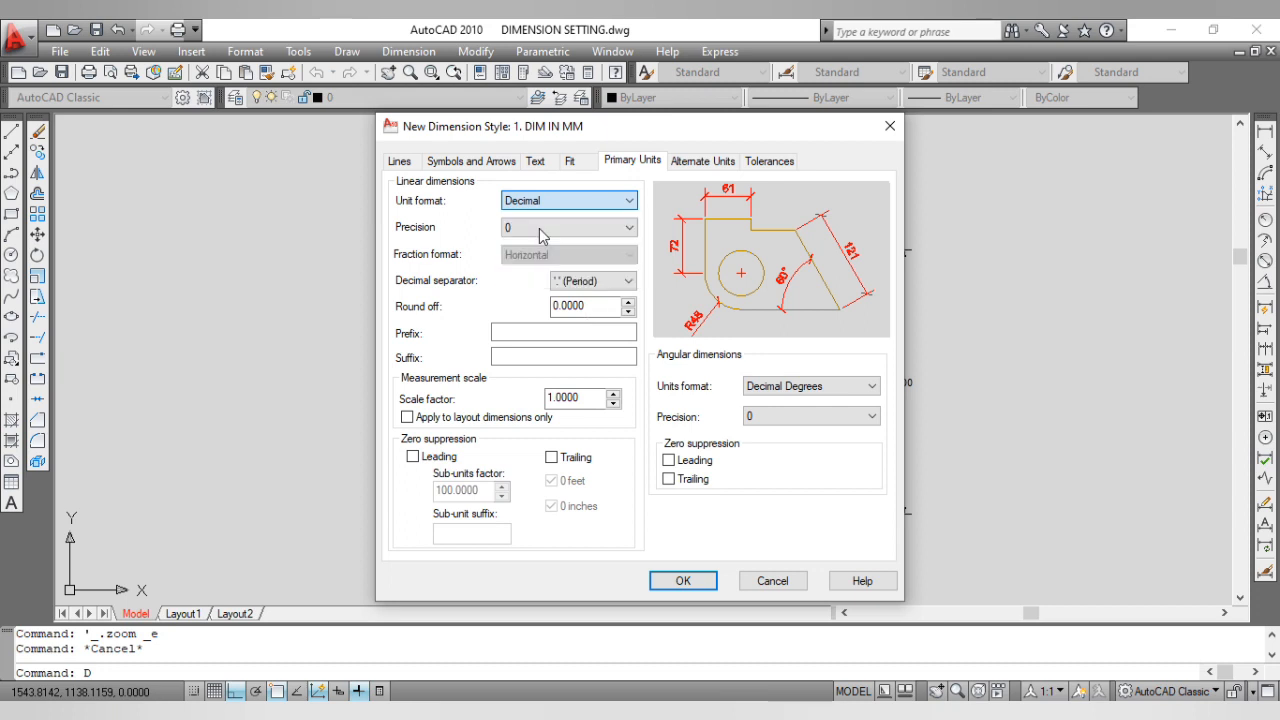
# Step: Turn on the display of alternate units for the dimension style
pyautogui.click(702, 163)
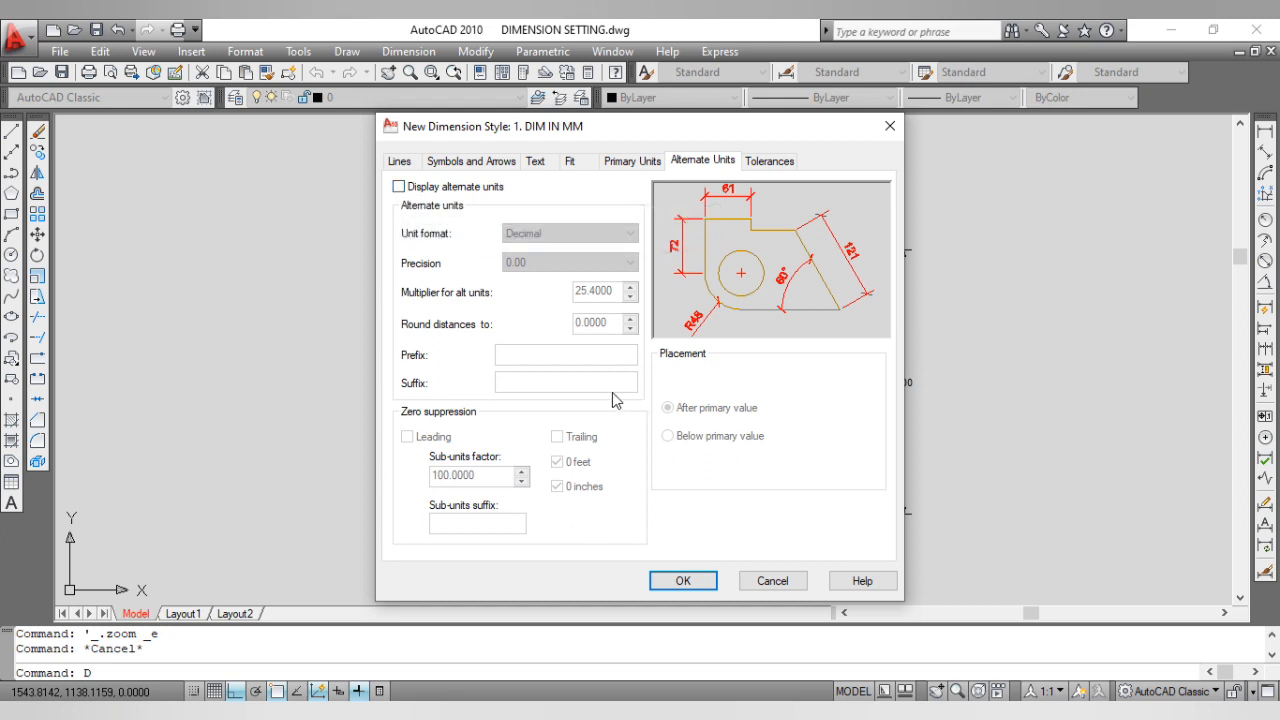
pyautogui.click(628, 165)
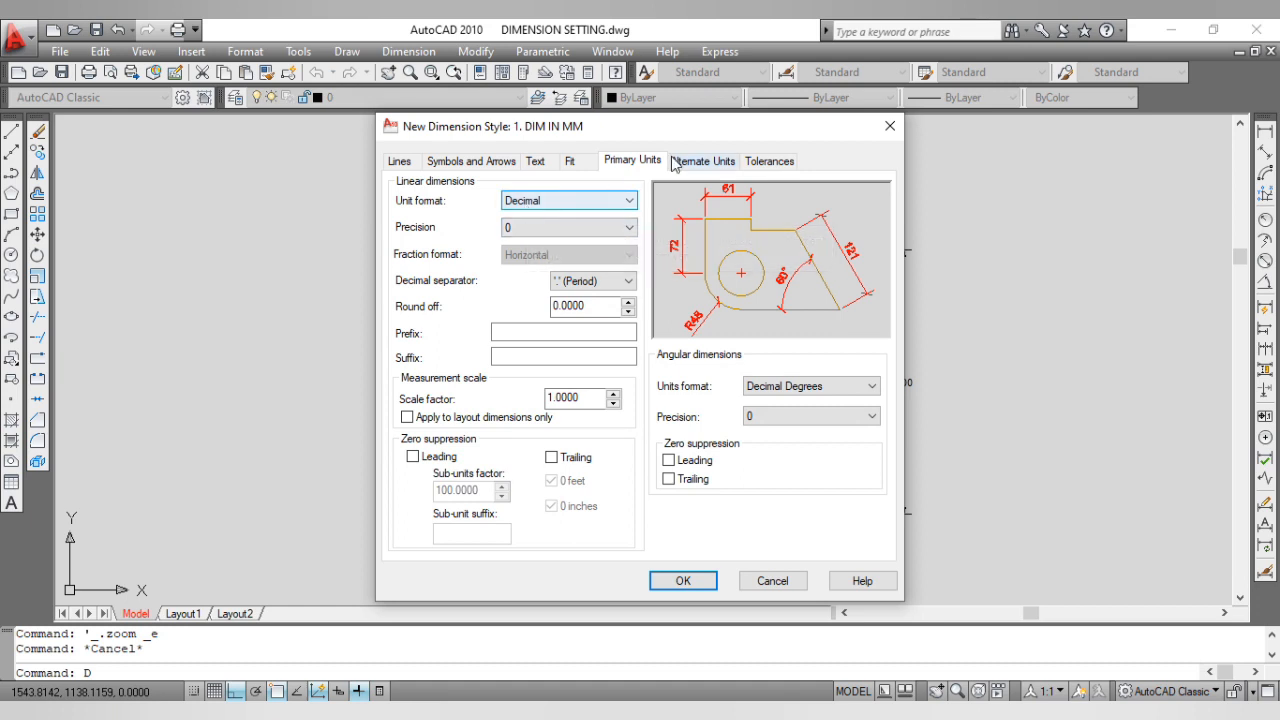
pyautogui.click(676, 163)
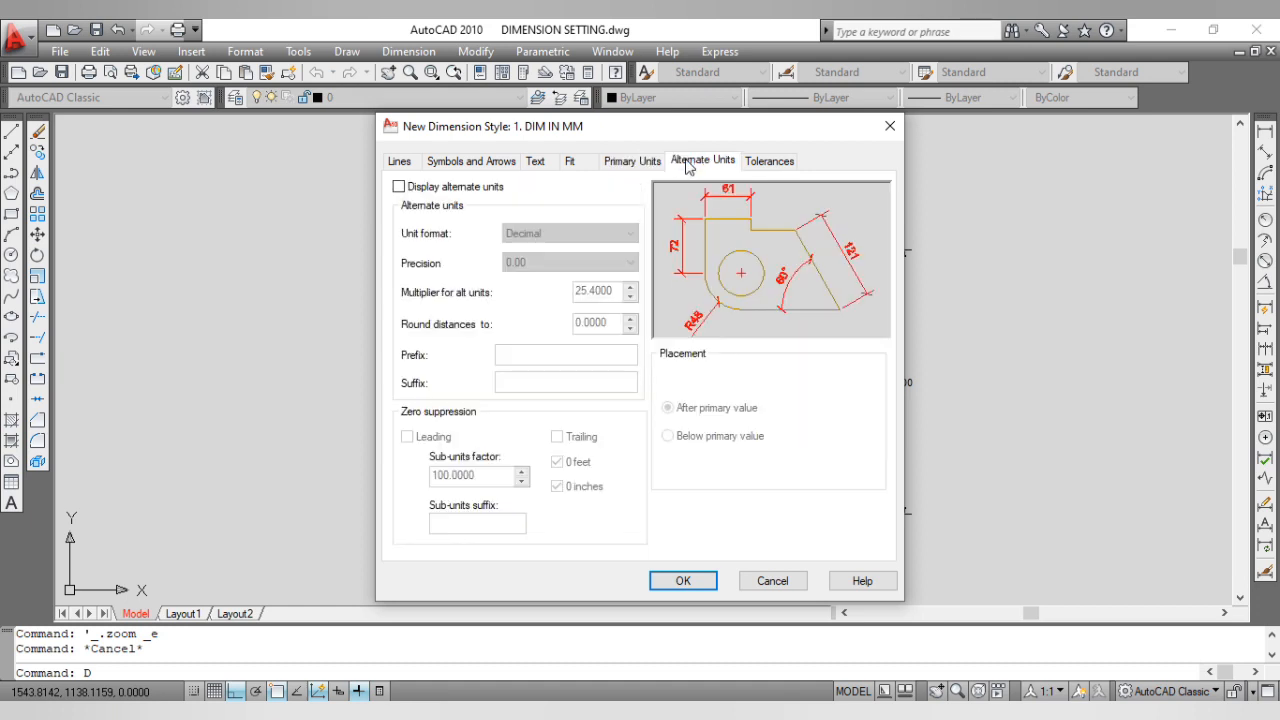
pyautogui.click(399, 188)
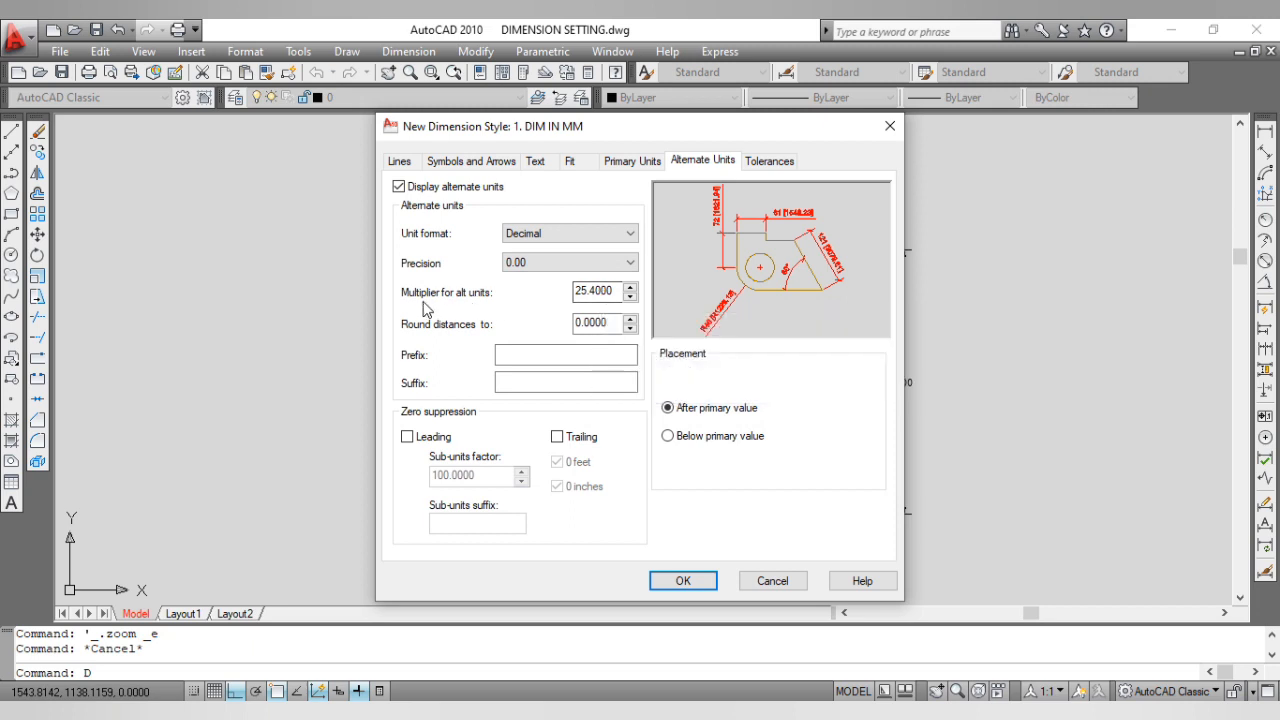
# Step: Review the alternate unit format choices, keep Decimal and set the alternate units' precision to 0
pyautogui.click(569, 234)
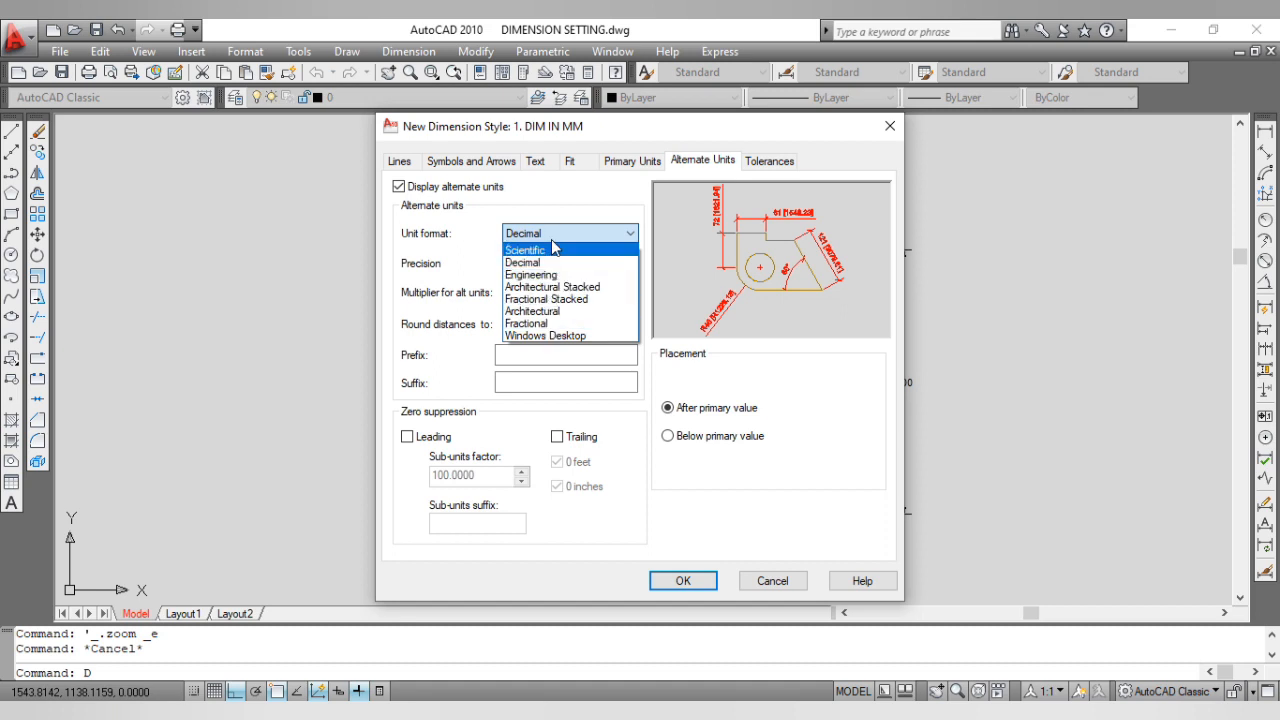
pyautogui.click(568, 238)
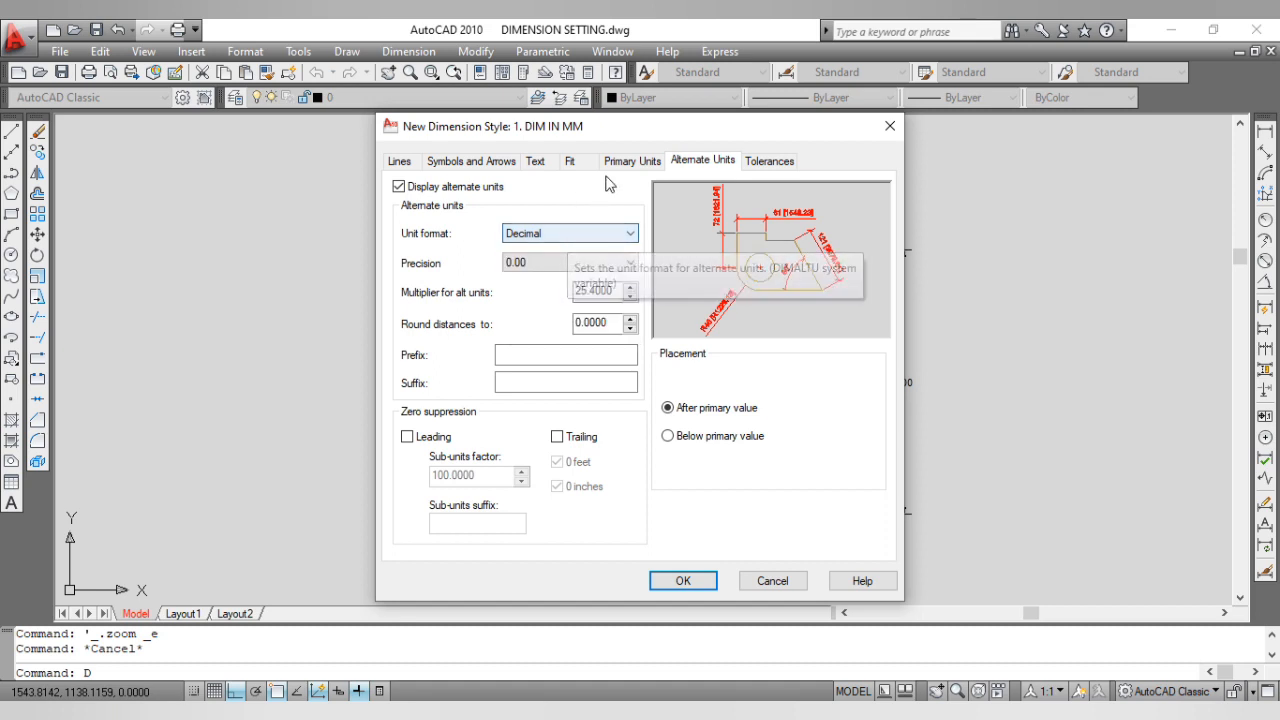
pyautogui.click(632, 161)
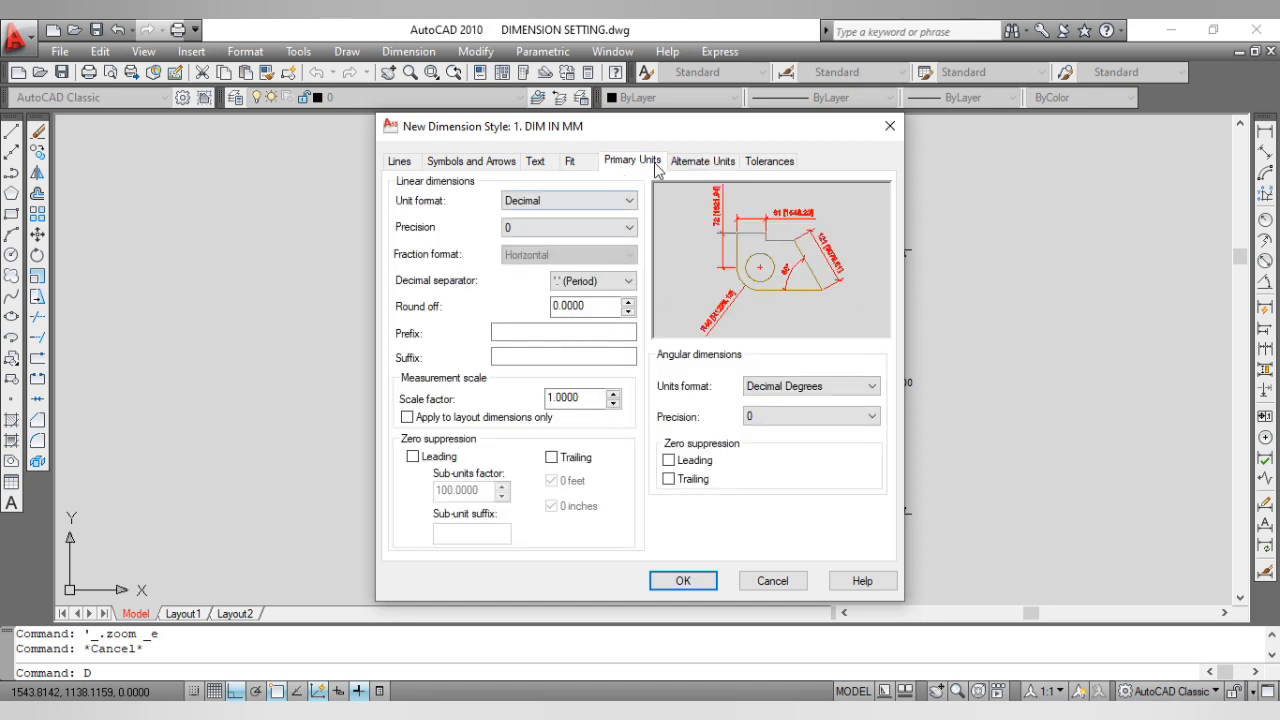
pyautogui.click(697, 161)
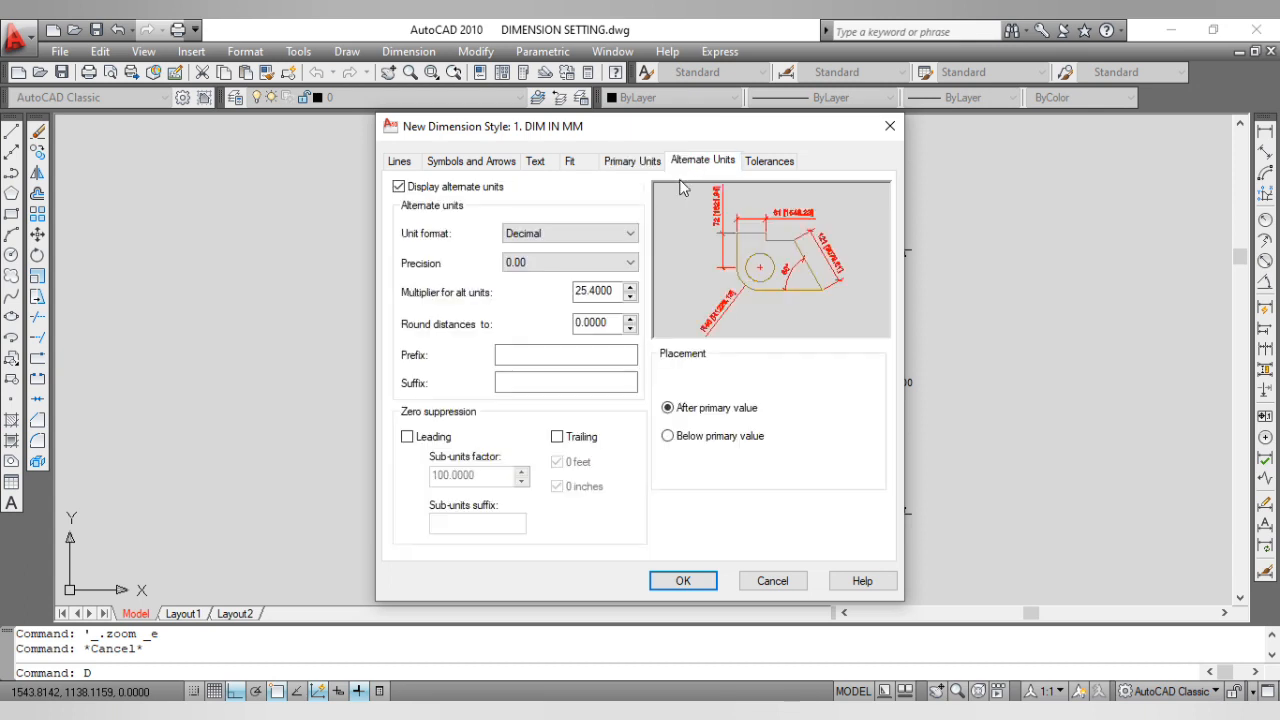
pyautogui.click(565, 235)
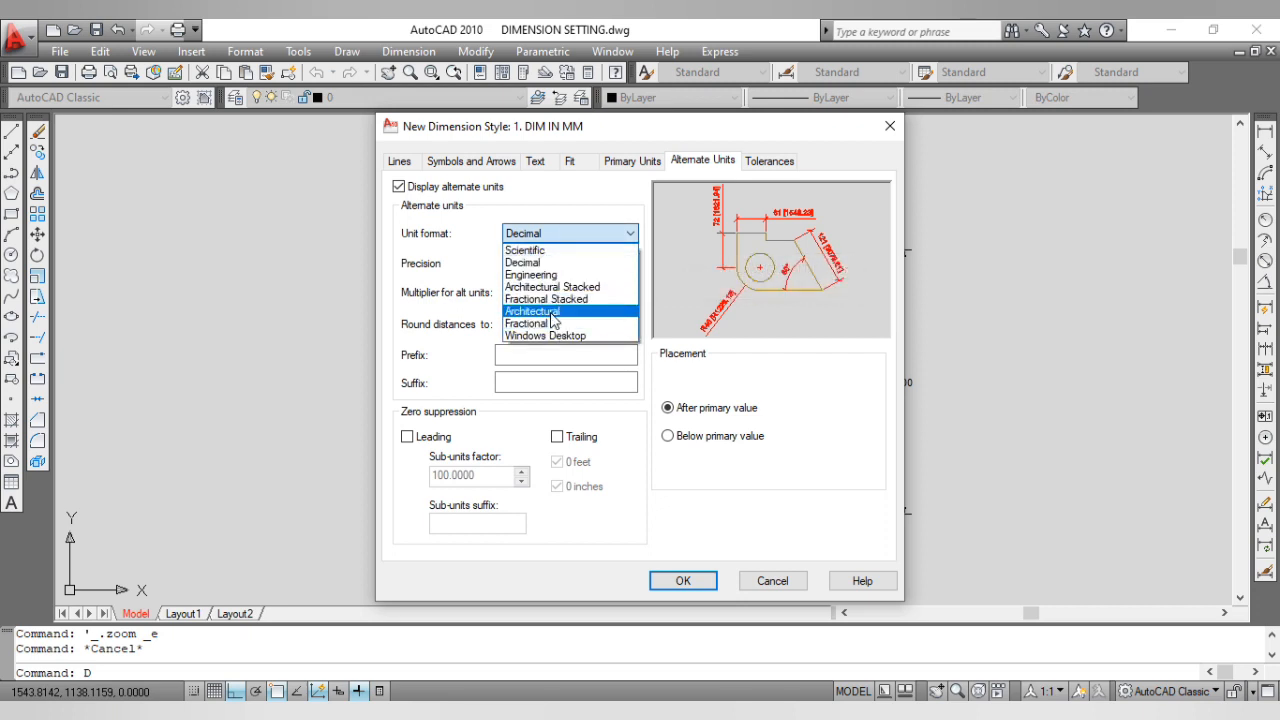
pyautogui.click(564, 226)
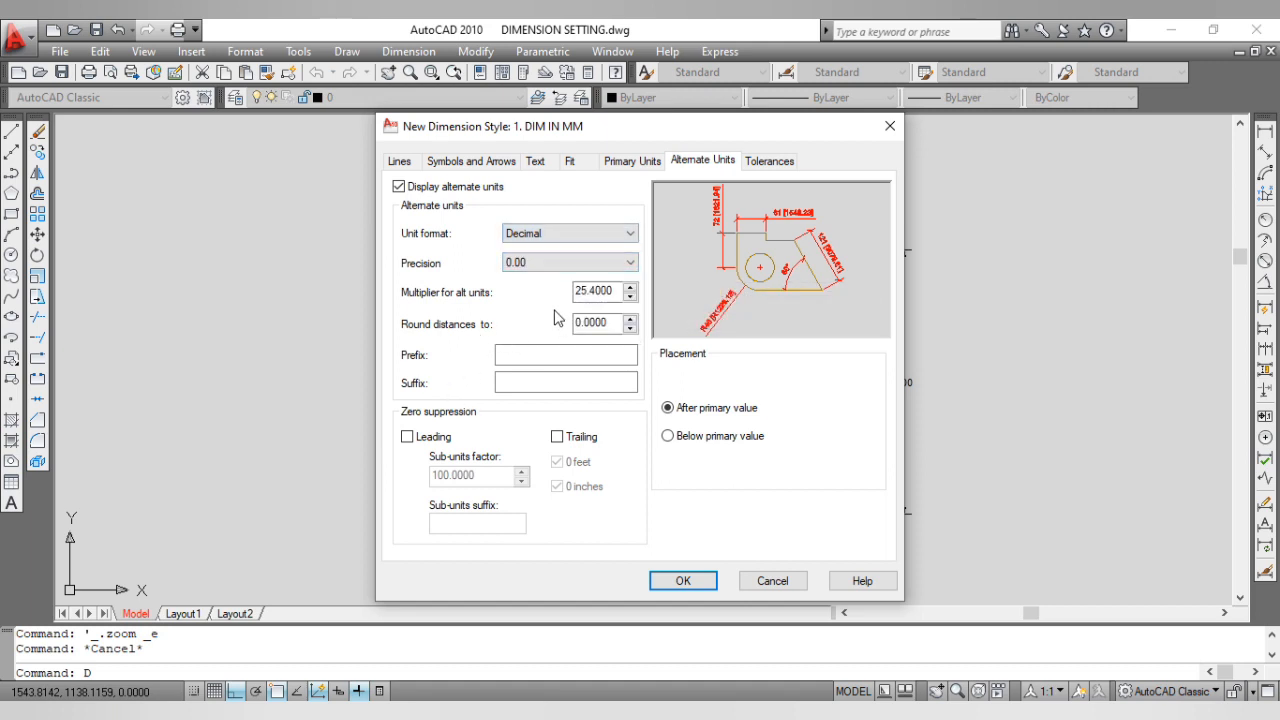
pyautogui.click(560, 263)
pyautogui.click(540, 278)
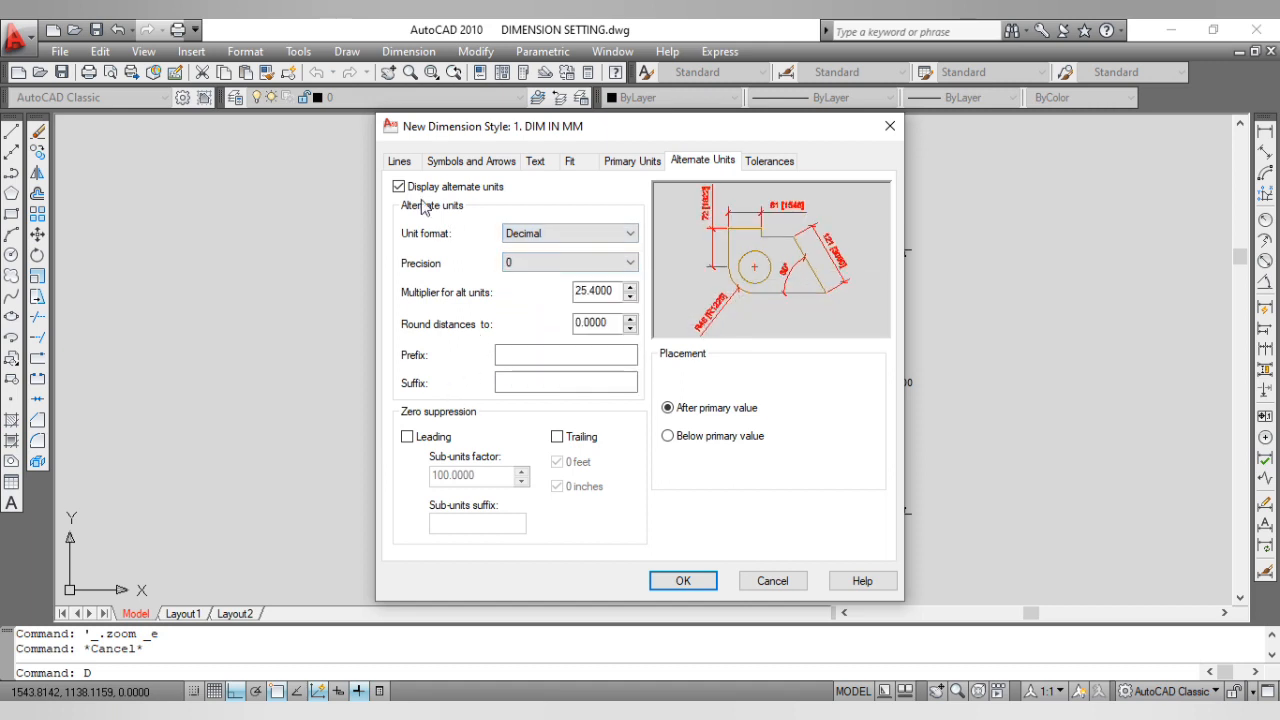
# Step: Turn off alternate units, check the tolerance settings, then save the 1. DIM IN MM style and make it current
pyautogui.click(399, 186)
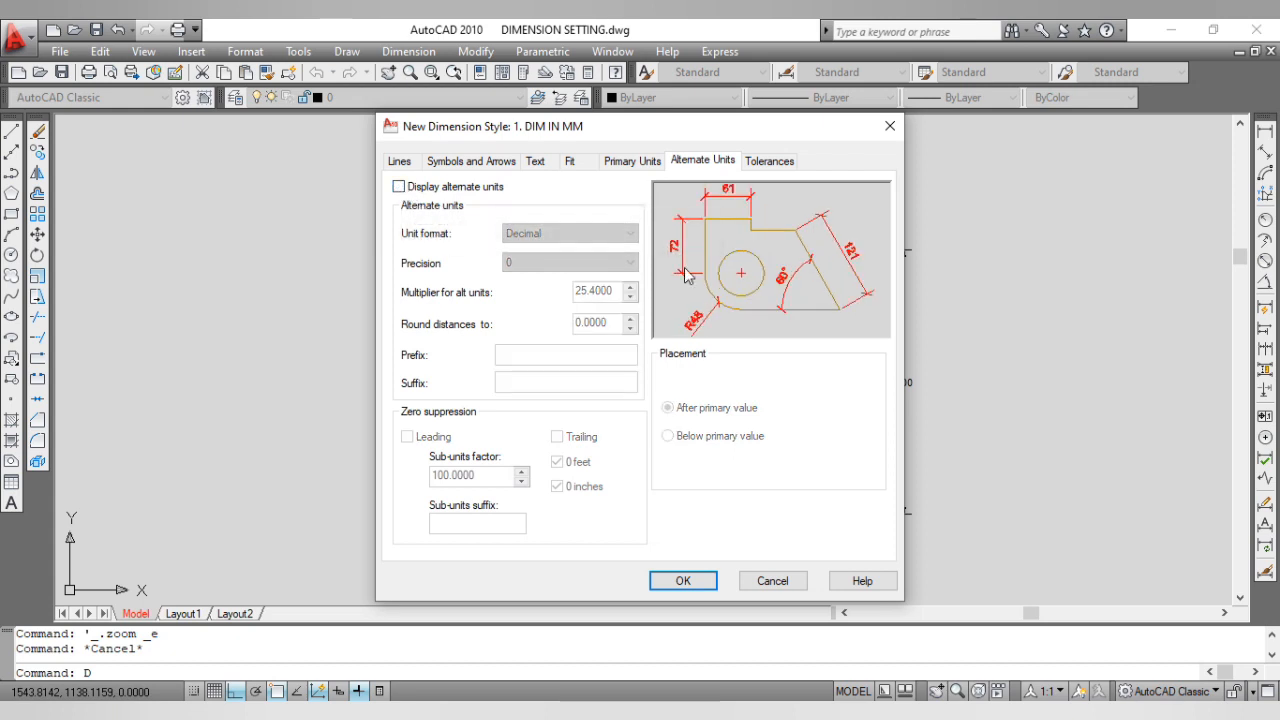
pyautogui.click(757, 166)
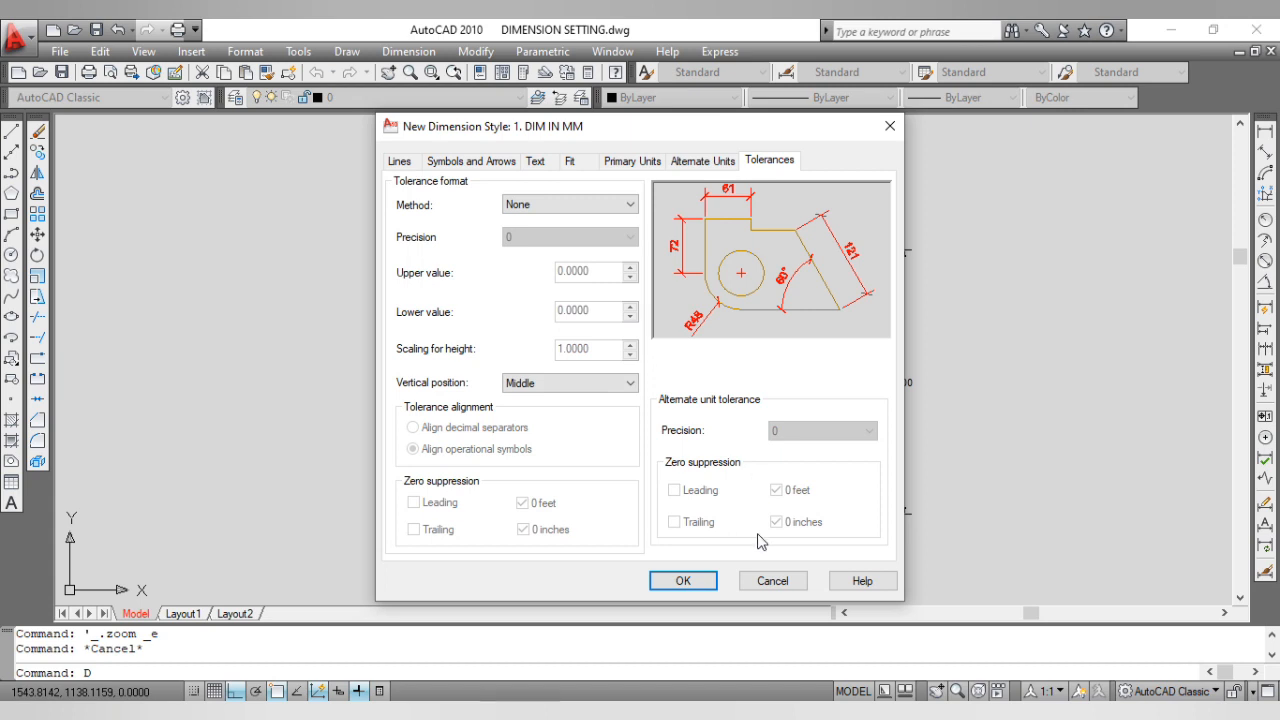
pyautogui.click(695, 582)
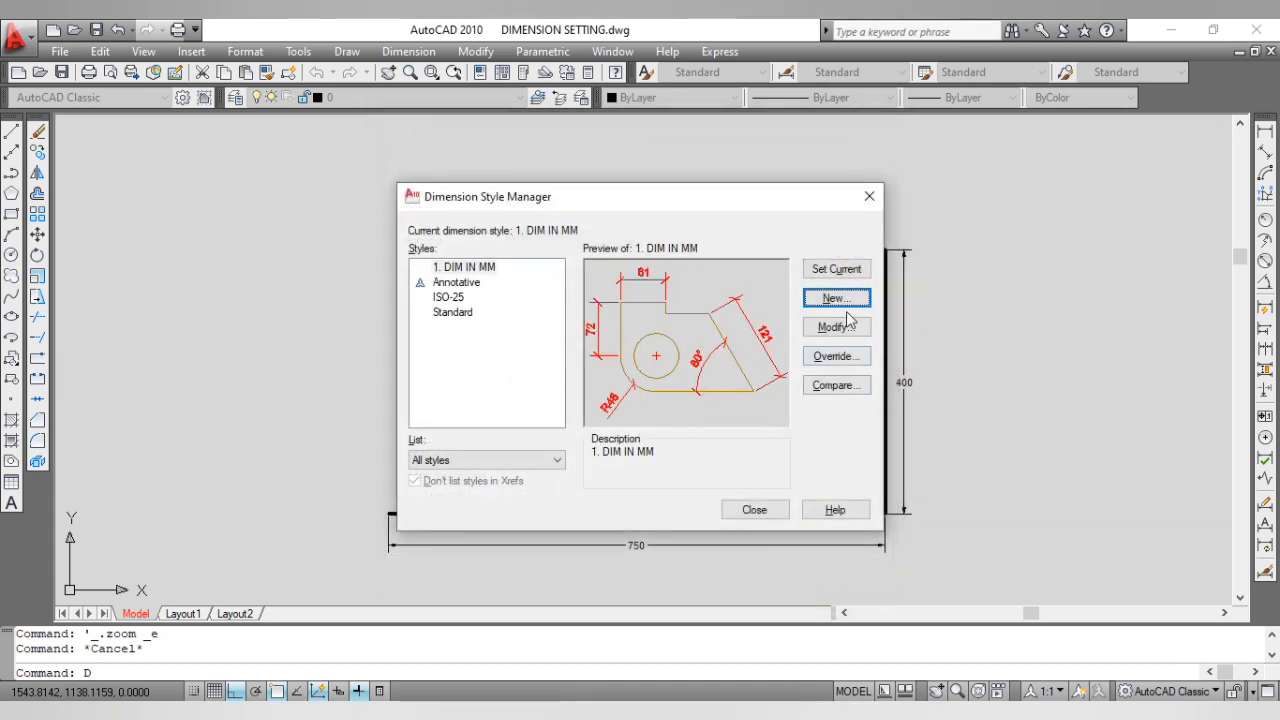
pyautogui.click(836, 269)
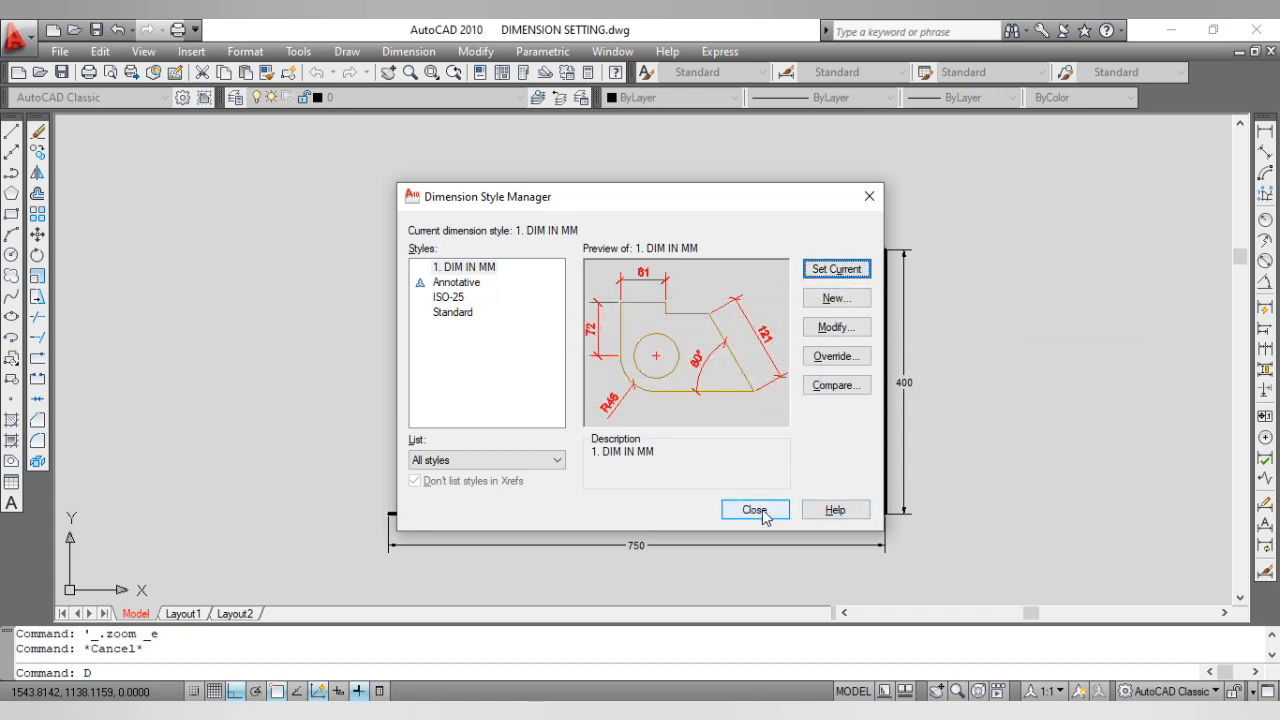
# Step: Reopen the 1. DIM IN MM style for modification and review its lines, arrows, text, fit, units and tolerance settings
pyautogui.click(836, 327)
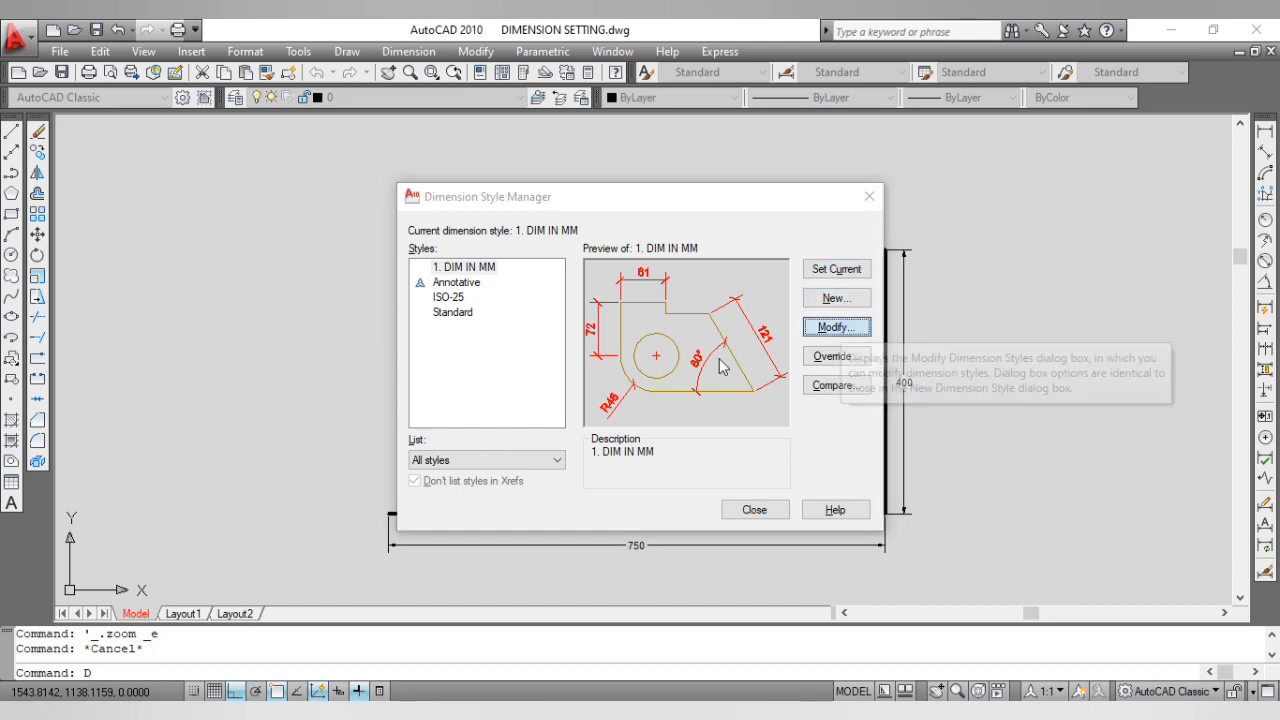
pyautogui.click(124, 155)
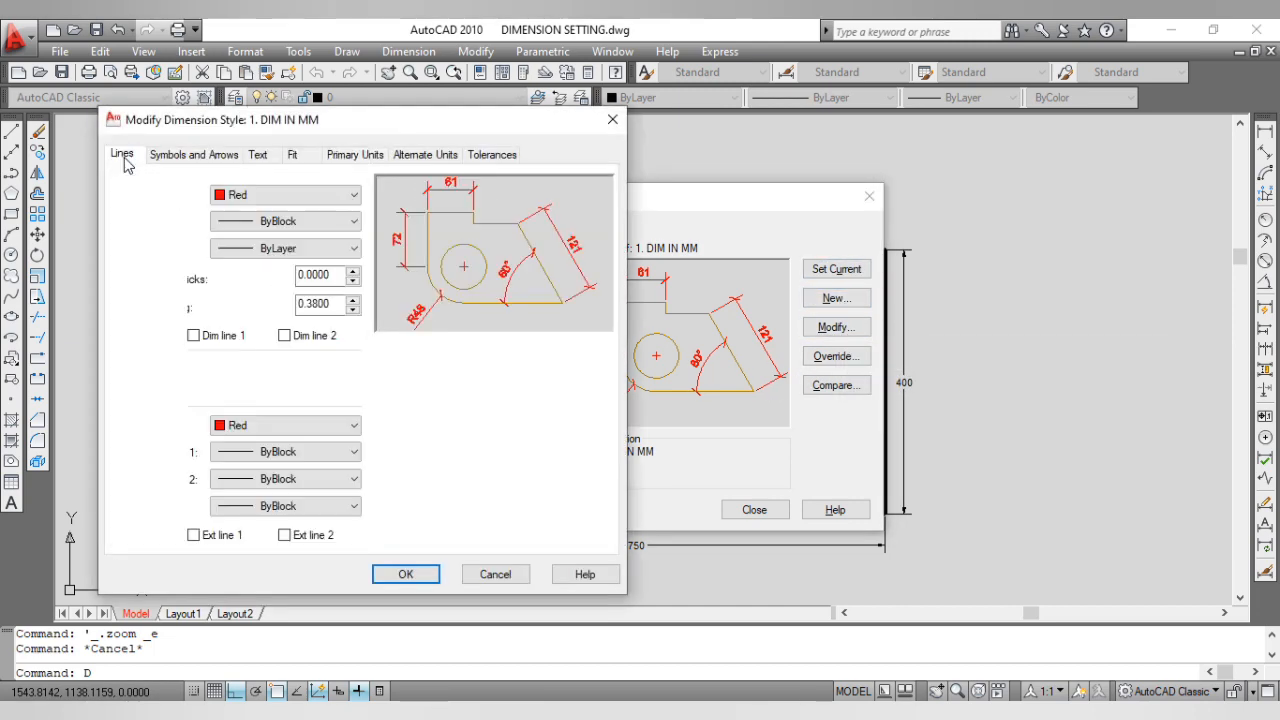
pyautogui.click(180, 157)
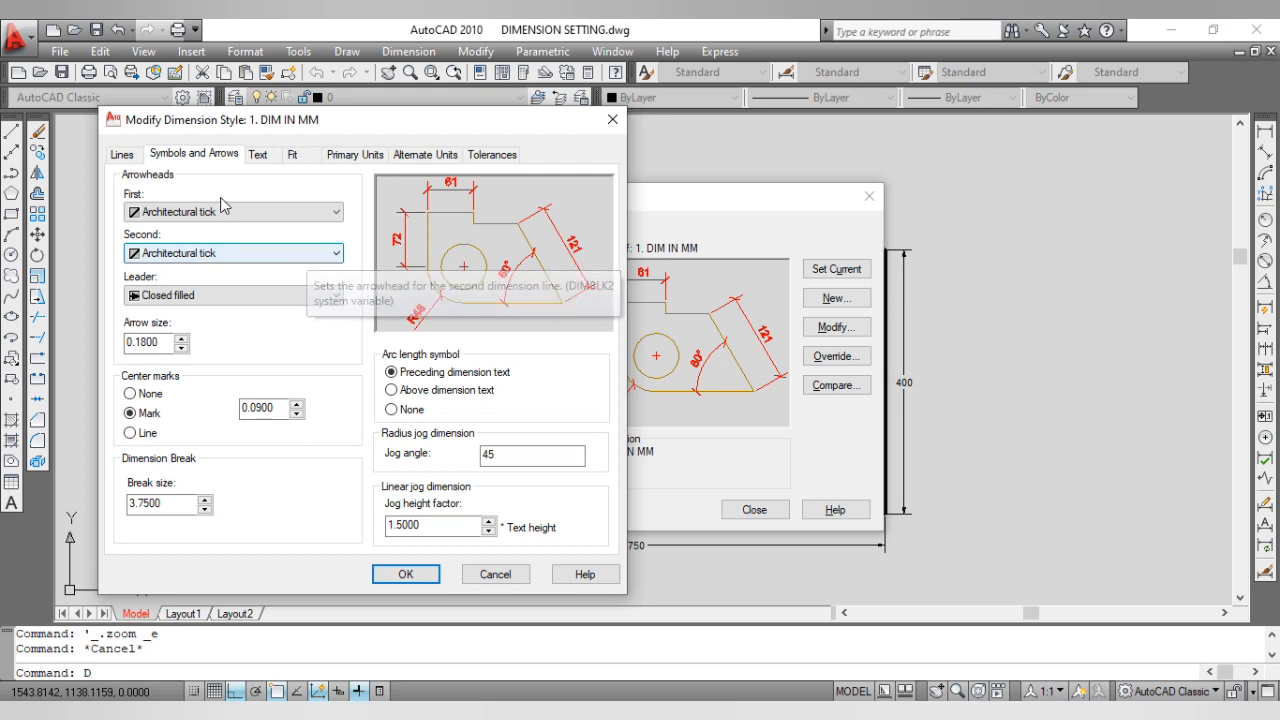
pyautogui.click(260, 158)
pyautogui.click(292, 157)
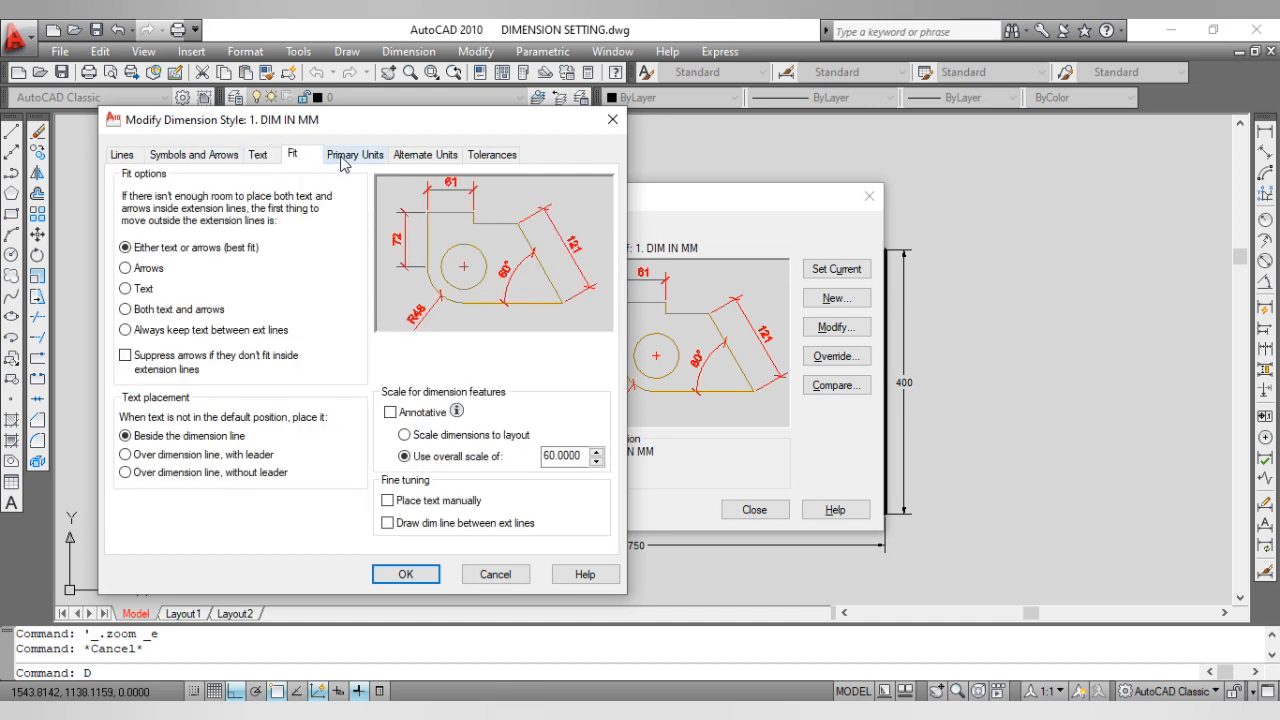
pyautogui.click(345, 156)
pyautogui.click(425, 156)
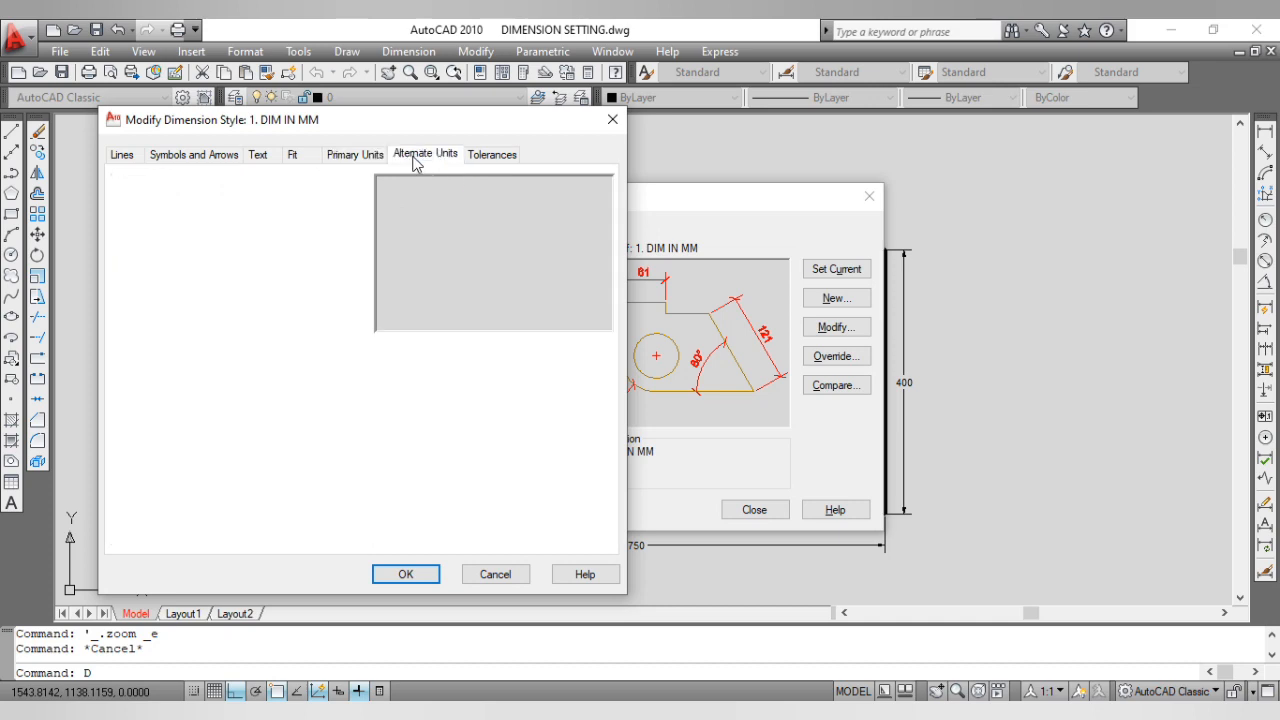
pyautogui.click(478, 158)
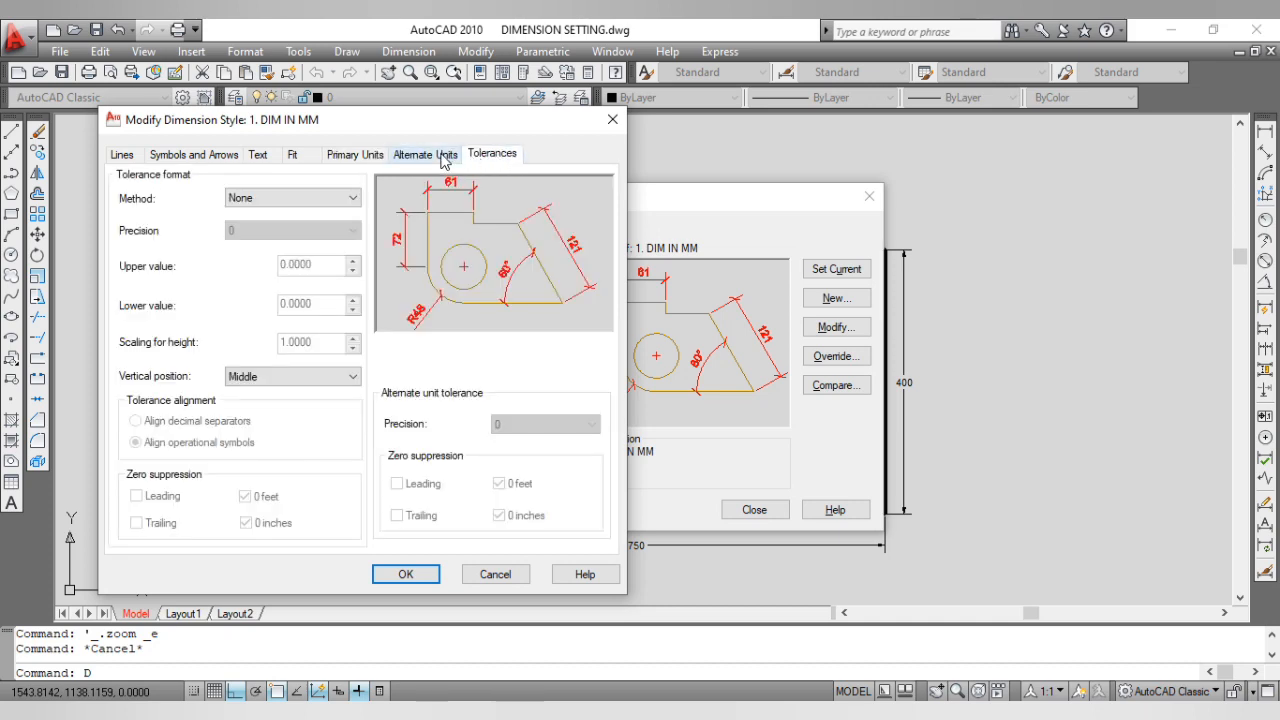
pyautogui.click(445, 157)
pyautogui.click(476, 160)
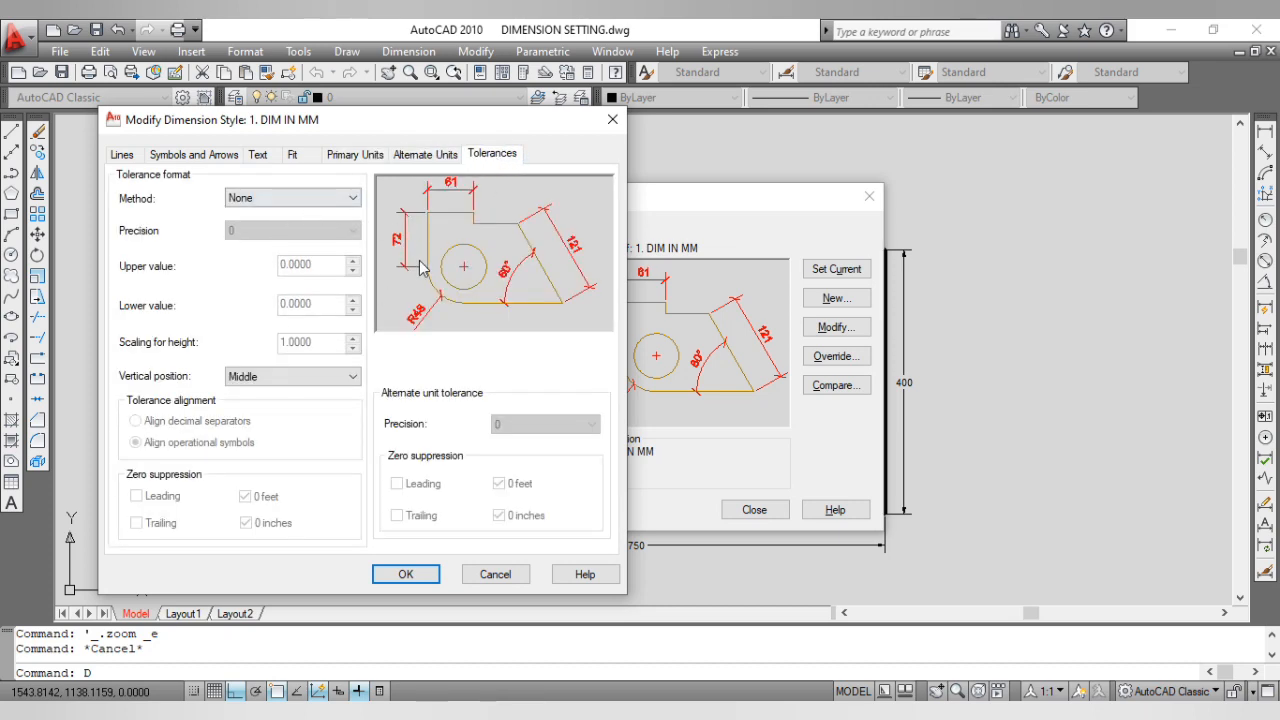
pyautogui.click(122, 155)
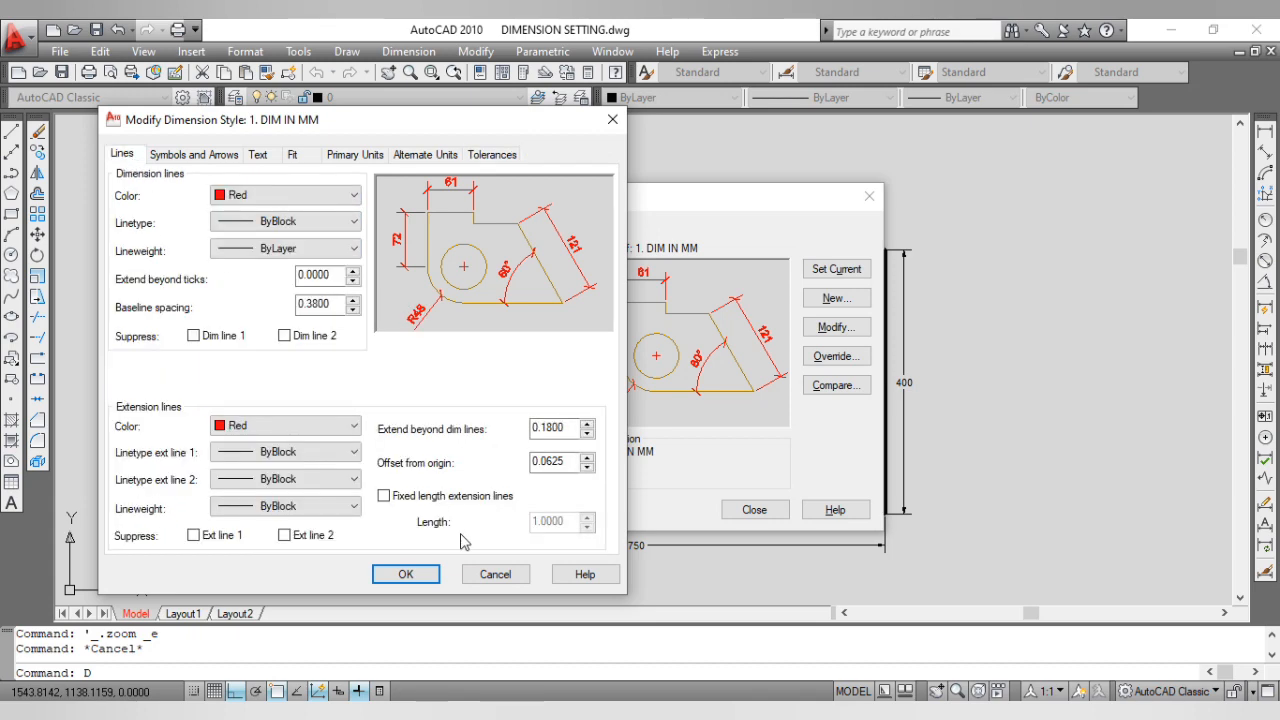
pyautogui.click(418, 576)
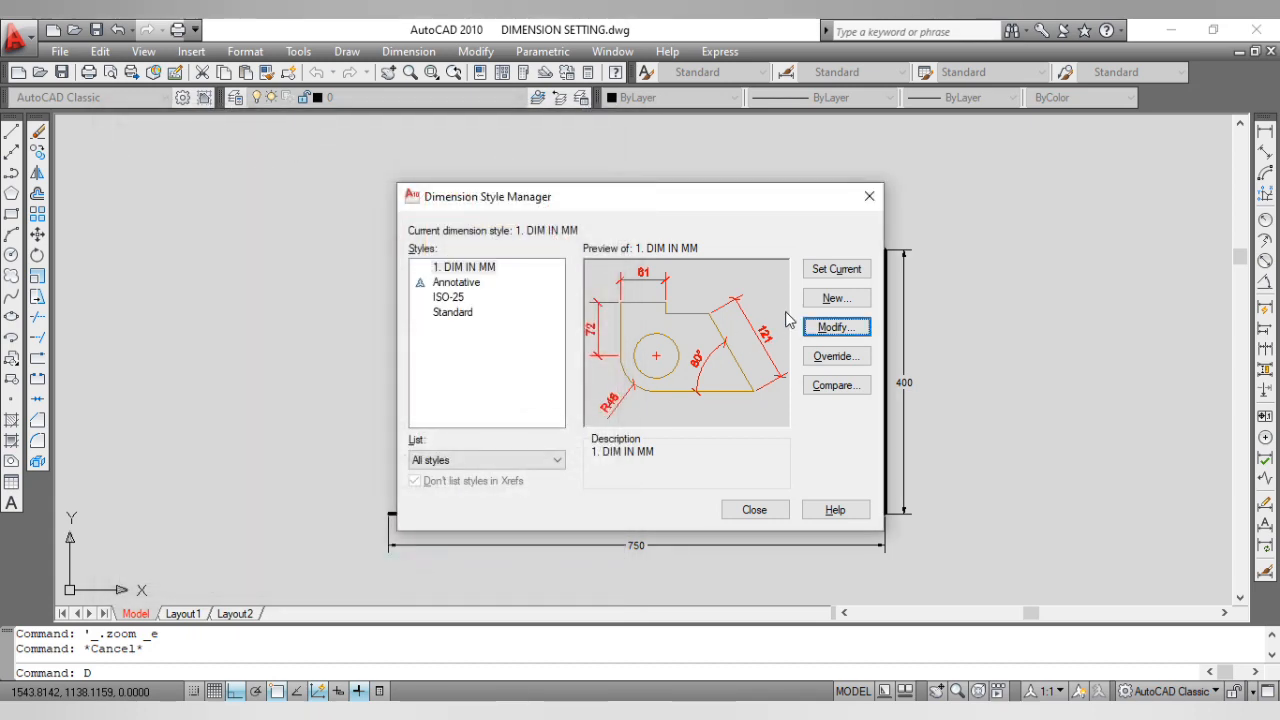
# Step: Close the style manager and place a linear dimension for the vertical line, outside its existing dimension
pyautogui.click(756, 511)
pyautogui.click(1265, 131)
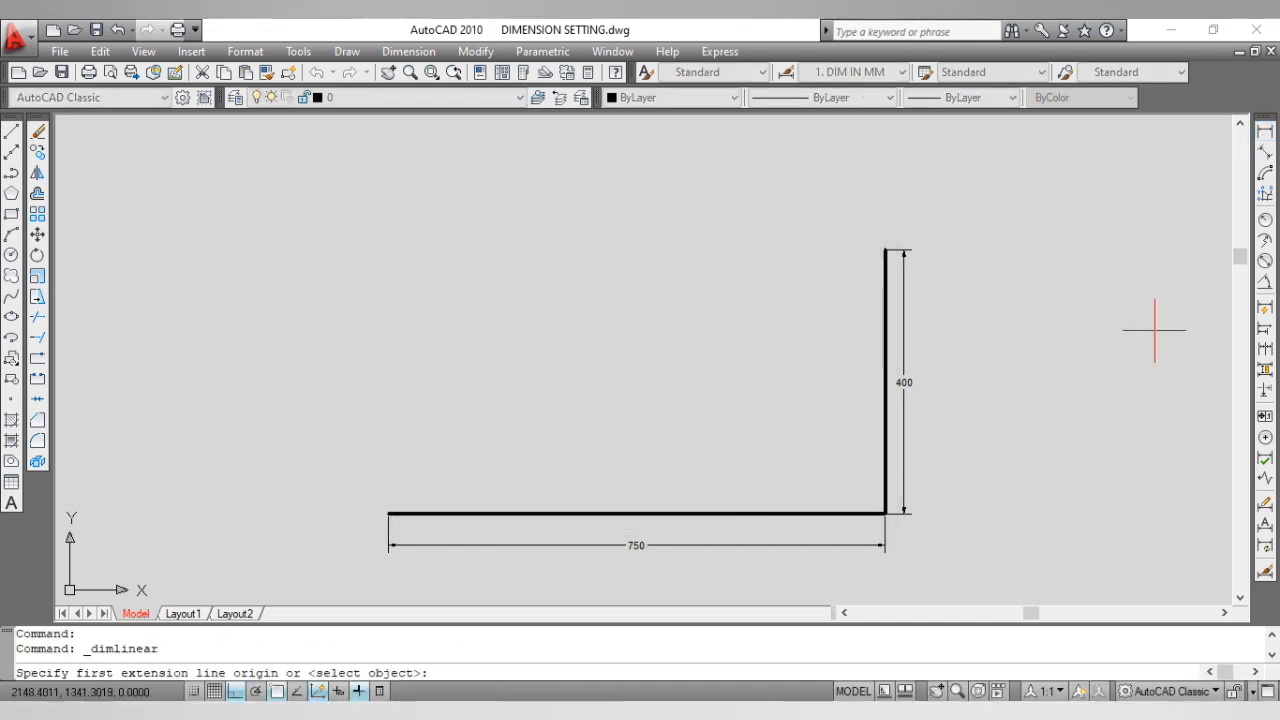
pyautogui.press('Return')
pyautogui.scroll(6, 966, 424)
pyautogui.click(824, 398)
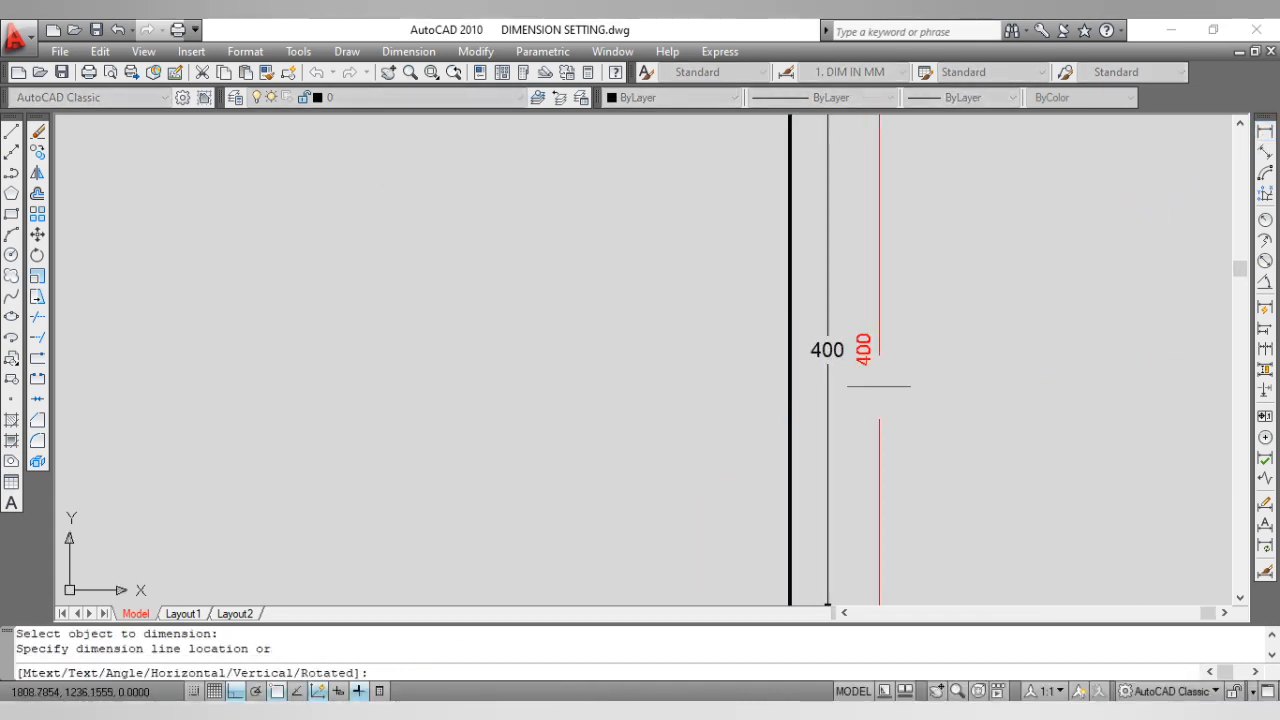
pyautogui.scroll(-5, 880, 390)
pyautogui.click(888, 420)
# Step: Place a linear dimension for the horizontal line below its existing dimension and save the drawing
pyautogui.press('Return')
pyautogui.press('Return')
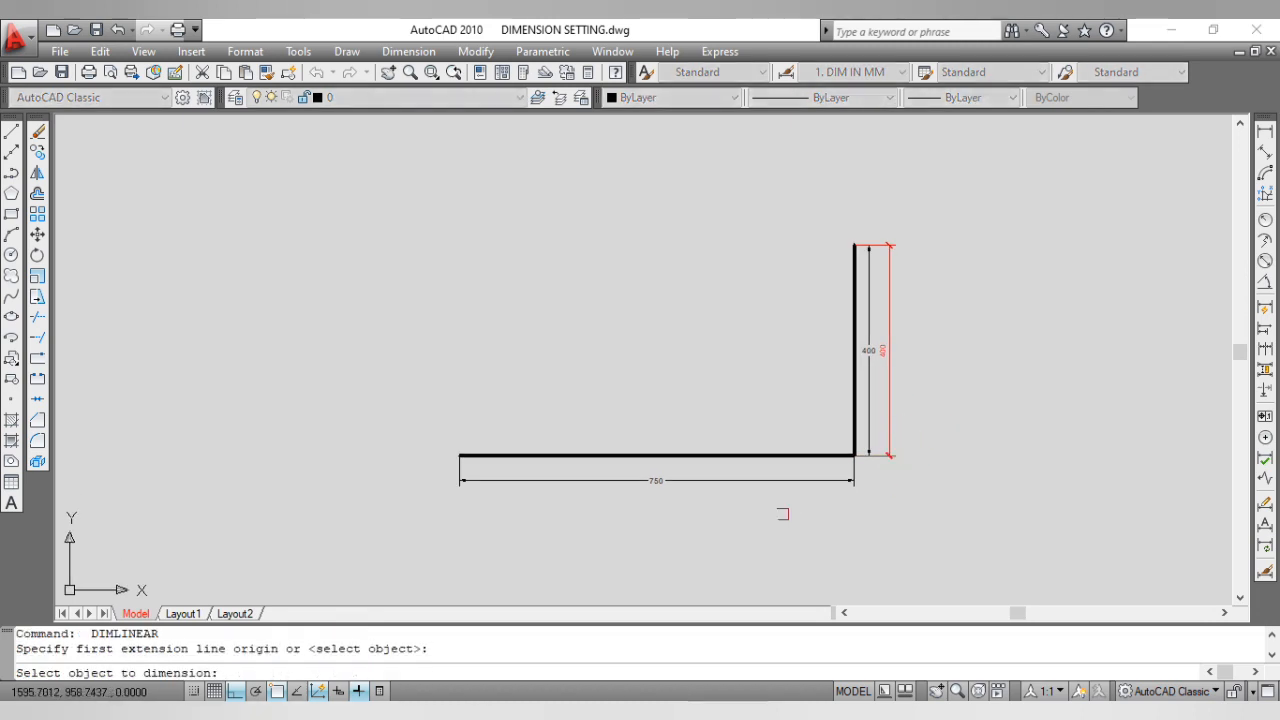
pyautogui.click(723, 457)
pyautogui.click(691, 496)
pyautogui.scroll(2, 691, 496)
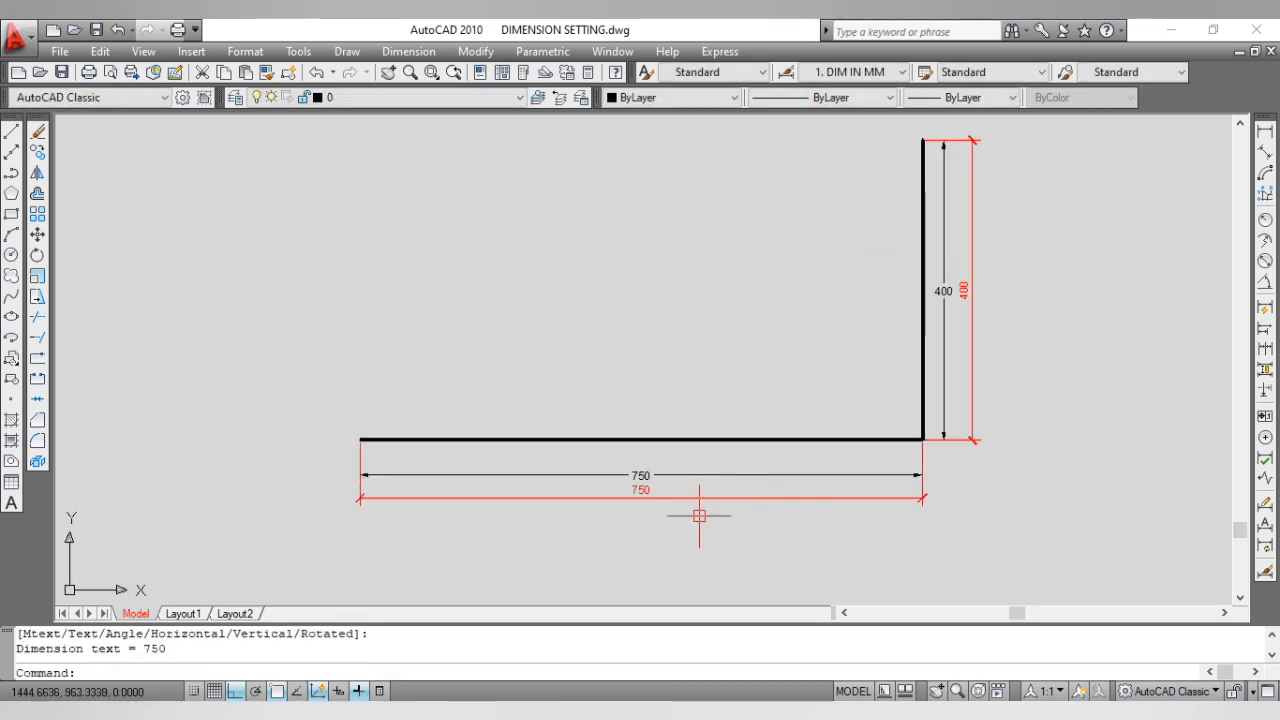
pyautogui.hotkey('ctrl', 's')
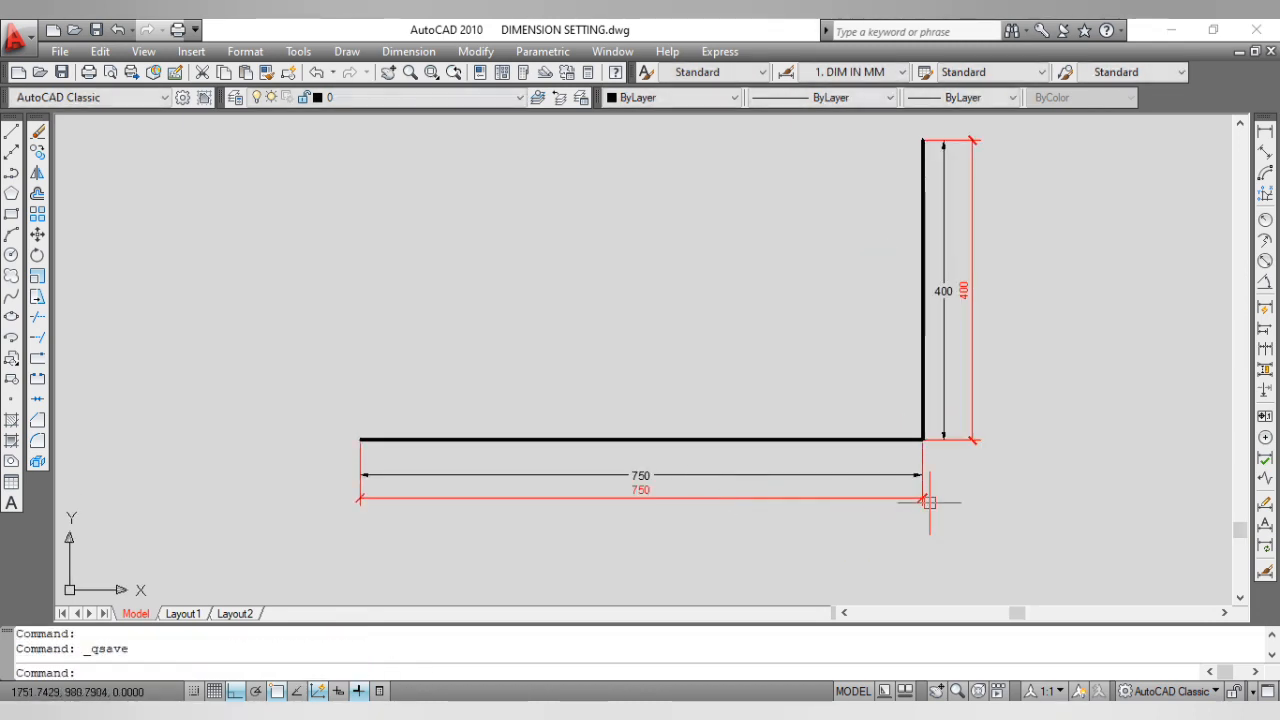
pyautogui.middleClick(1024, 435)
pyautogui.middleClick(1024, 435)
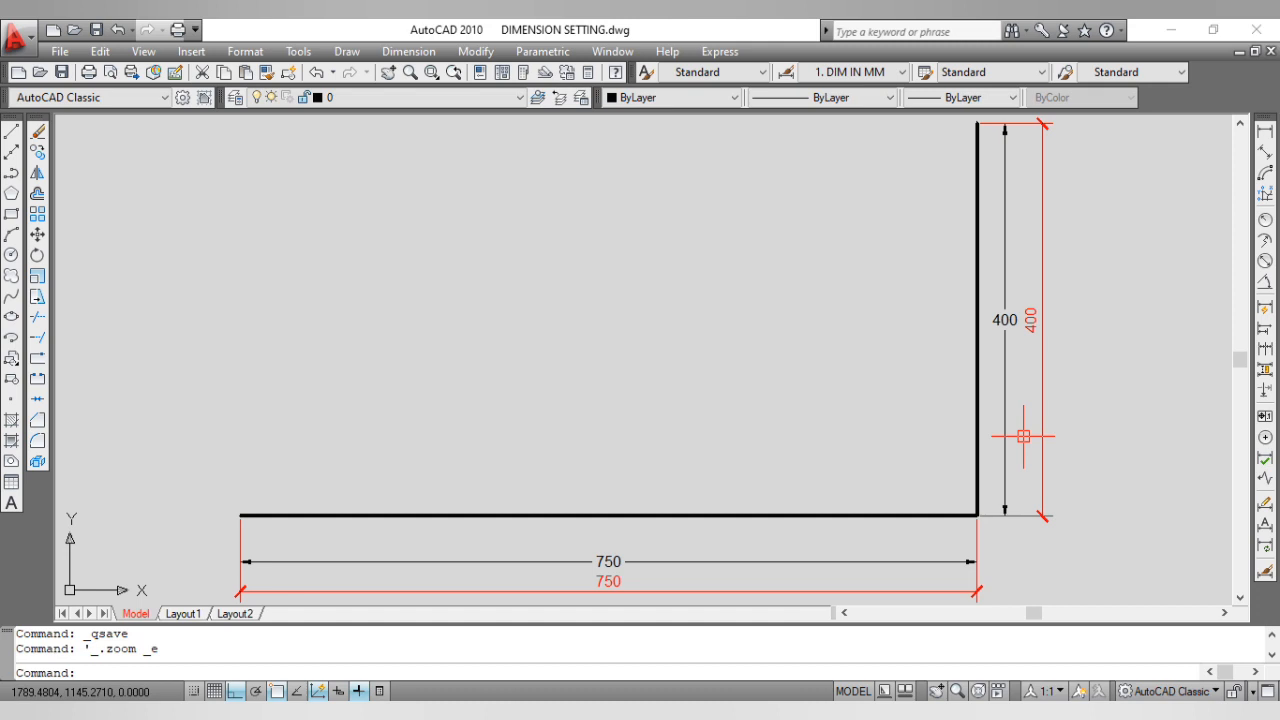
# Step: Create a new dimension style named 2. FEET INCH, based on 1. DIM IN MM and used for all dimensions
pyautogui.press('Escape')
pyautogui.press('Return')
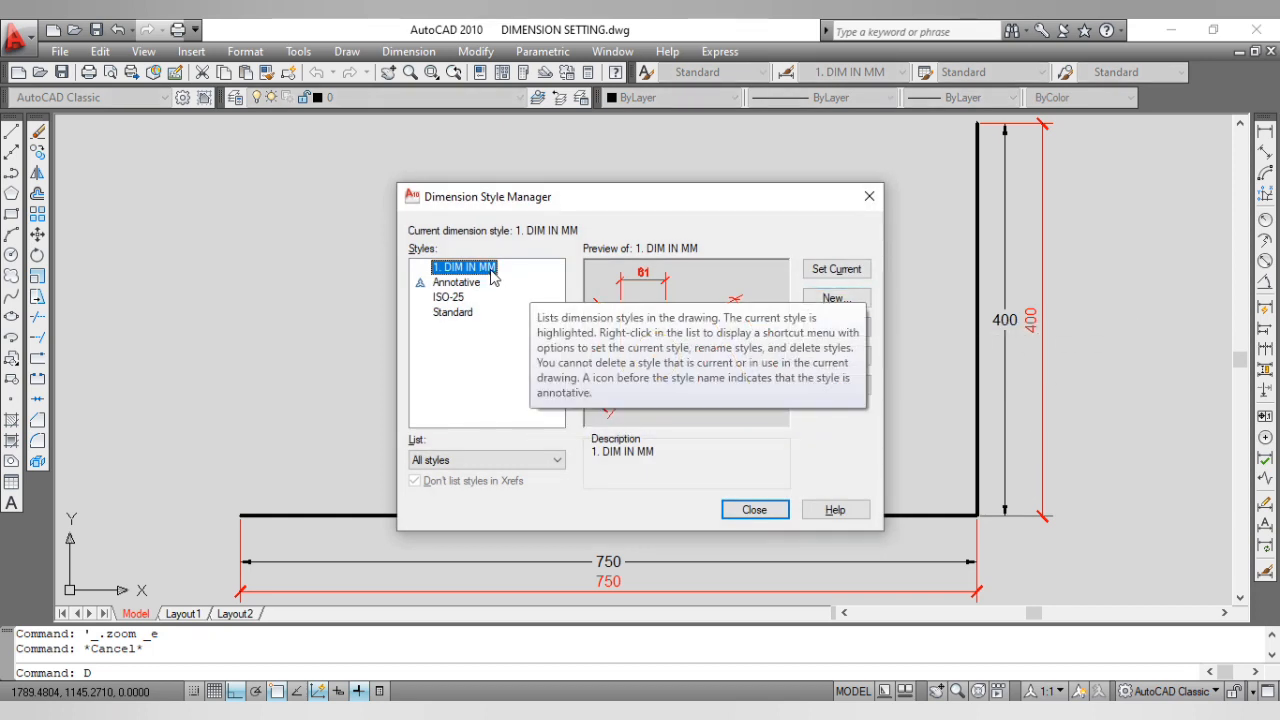
pyautogui.click(836, 300)
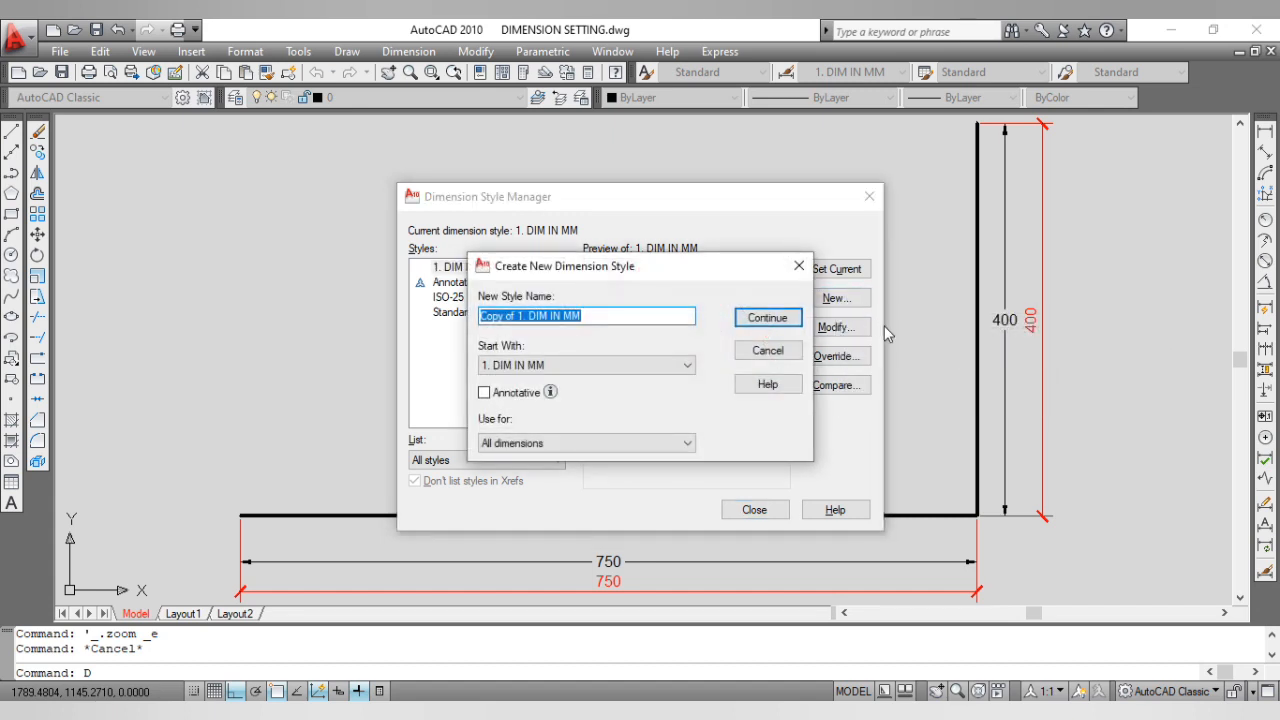
pyautogui.press('Home')
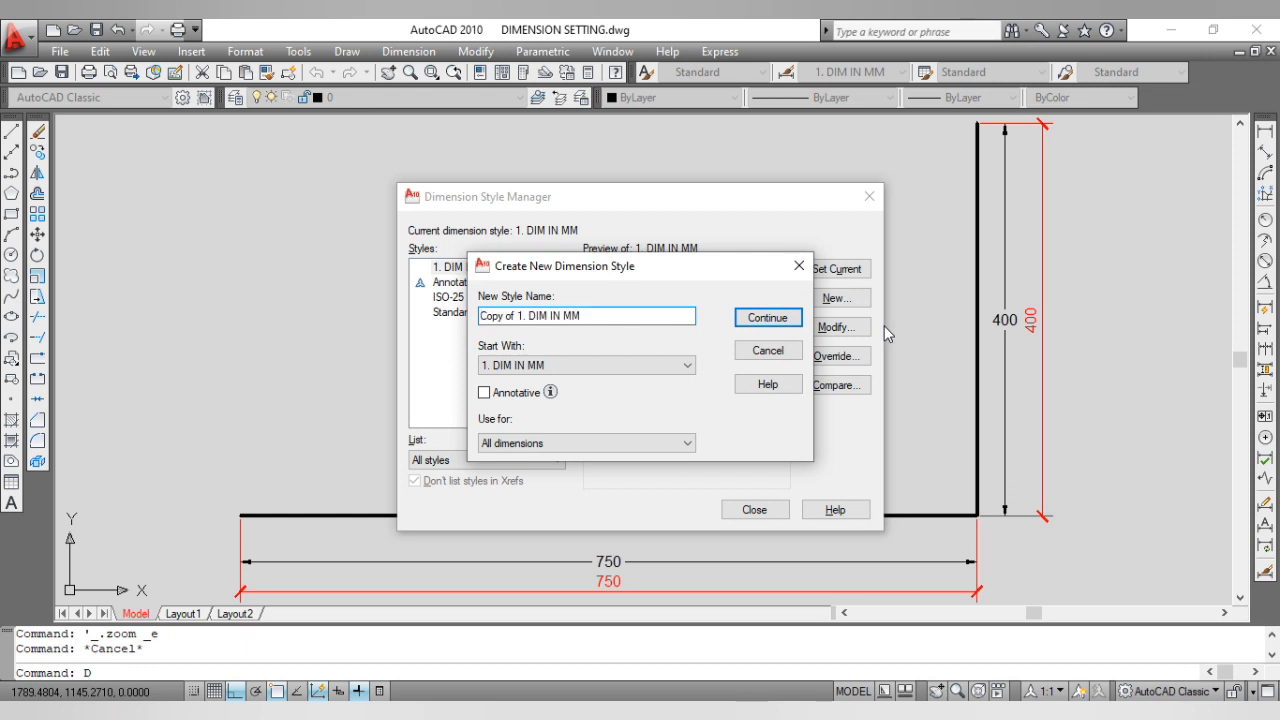
pyautogui.press('Delete')
pyautogui.press('Delete')
pyautogui.press('Delete')
pyautogui.press('Delete')
pyautogui.press('Delete')
pyautogui.press('Delete')
pyautogui.press('Delete')
pyautogui.press('Delete')
pyautogui.press('Delete')
pyautogui.write('2. ')
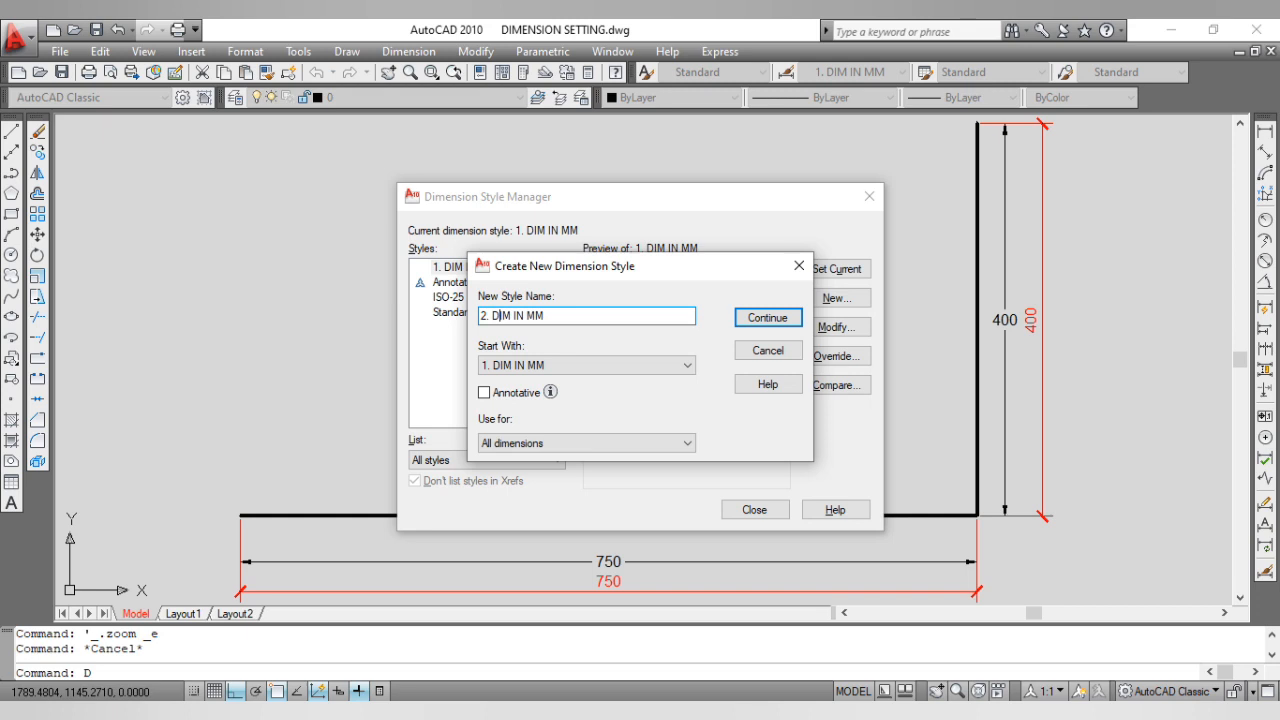
pyautogui.write('FEET INCH')
pyautogui.press('Delete')
pyautogui.press('Delete')
pyautogui.press('Delete')
pyautogui.press('Delete')
pyautogui.press('Delete')
pyautogui.press('Delete')
pyautogui.press('Delete')
pyautogui.press('Delete')
pyautogui.click(786, 324)
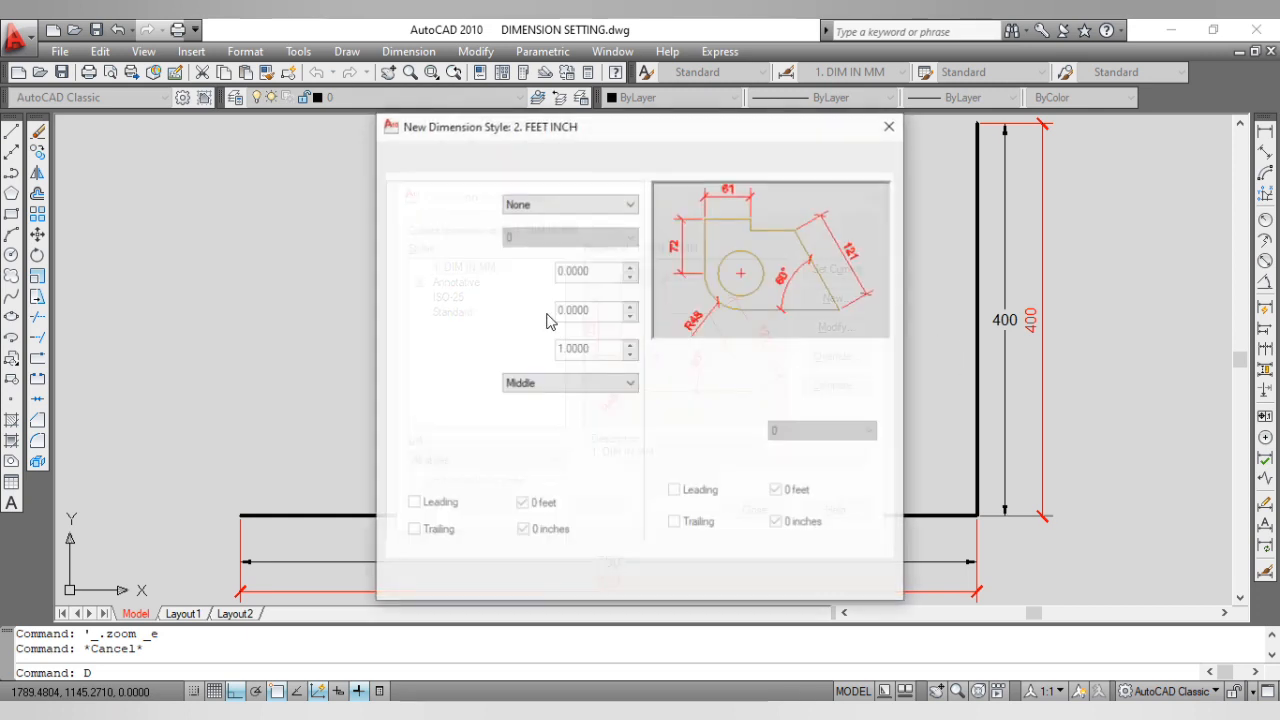
# Step: Set the dimension line and extension line colors of the 2. FEET INCH style to Magenta
pyautogui.click(402, 161)
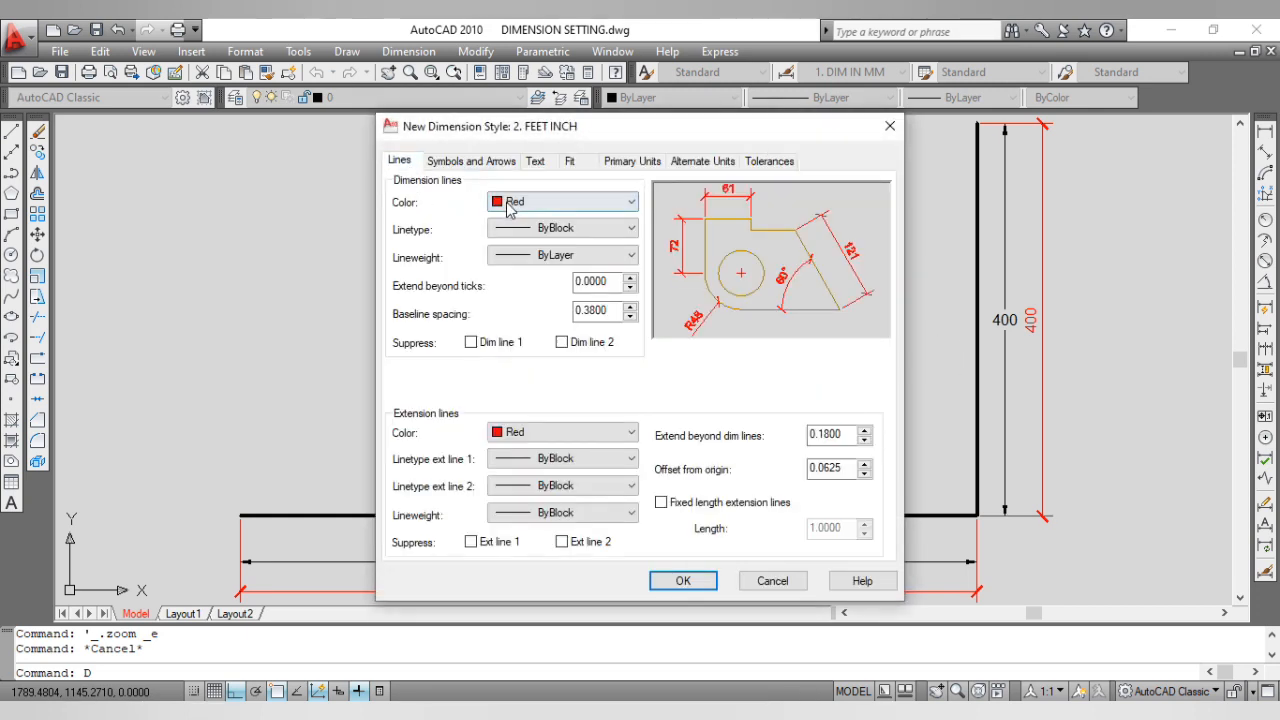
pyautogui.click(502, 212)
pyautogui.click(517, 326)
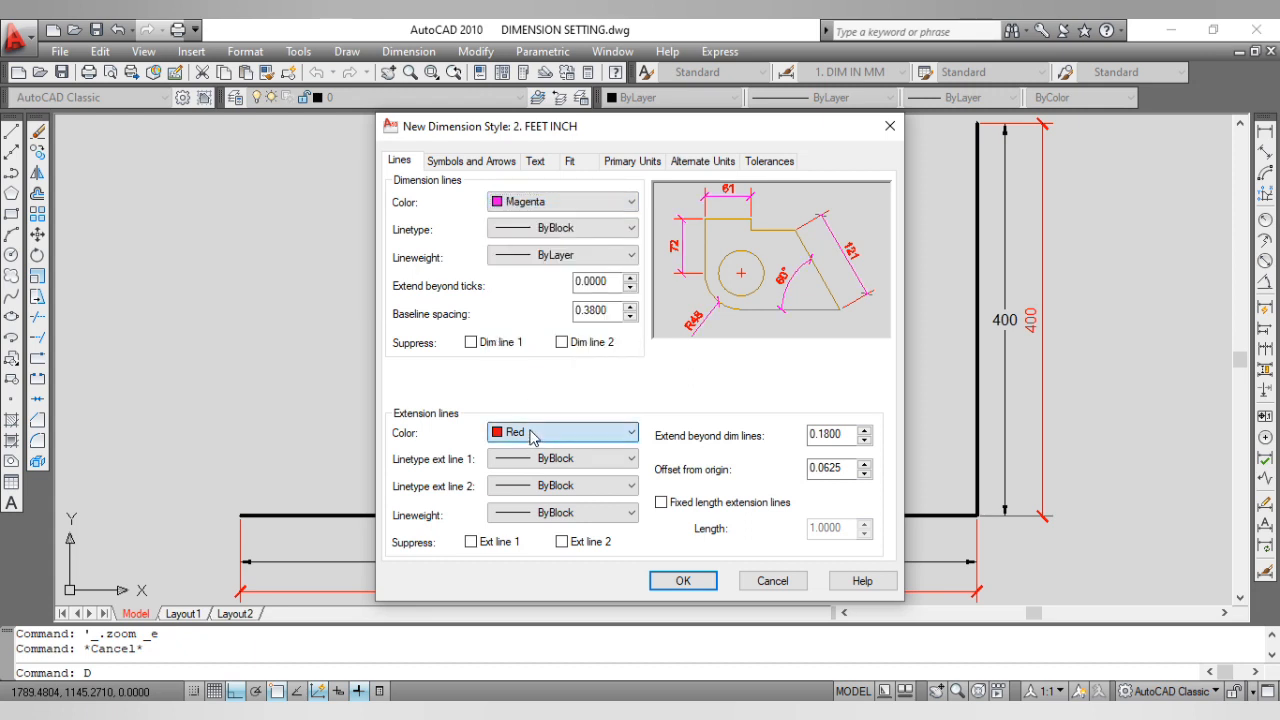
pyautogui.click(530, 436)
pyautogui.click(517, 556)
# Step: Set the dimension text color of the 2. FEET INCH style to Magenta
pyautogui.click(535, 161)
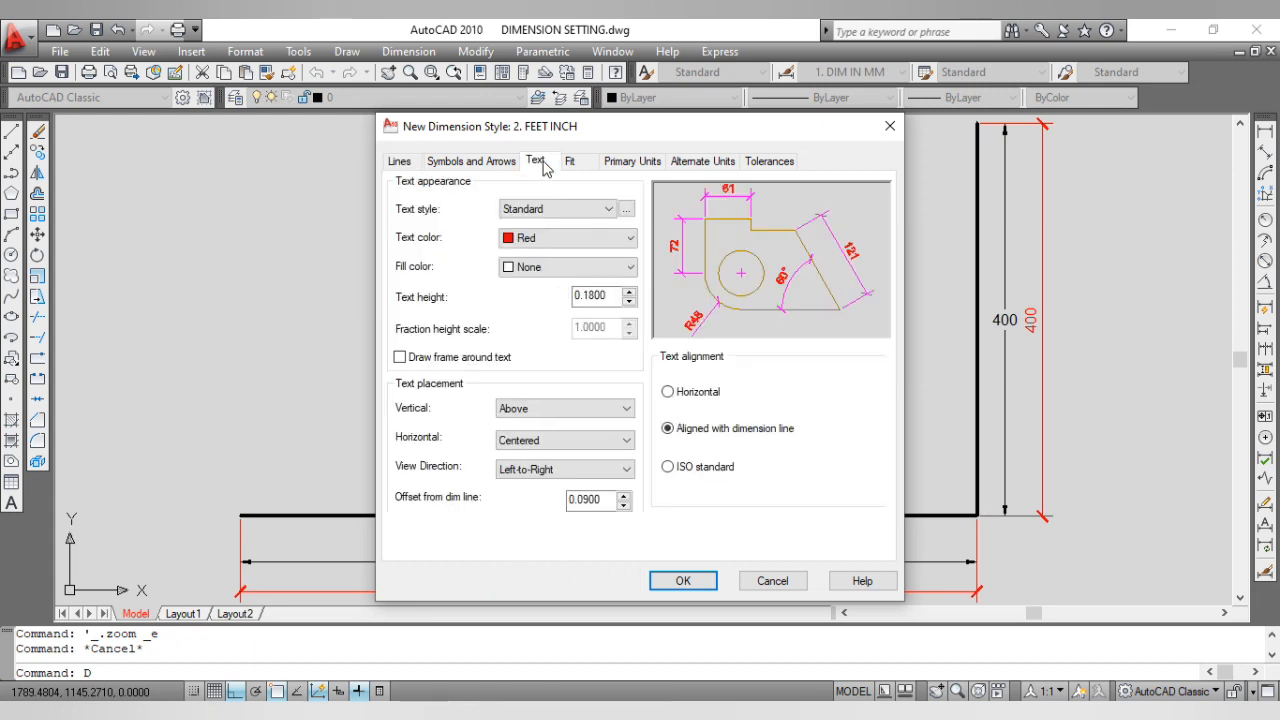
pyautogui.click(540, 238)
pyautogui.click(530, 362)
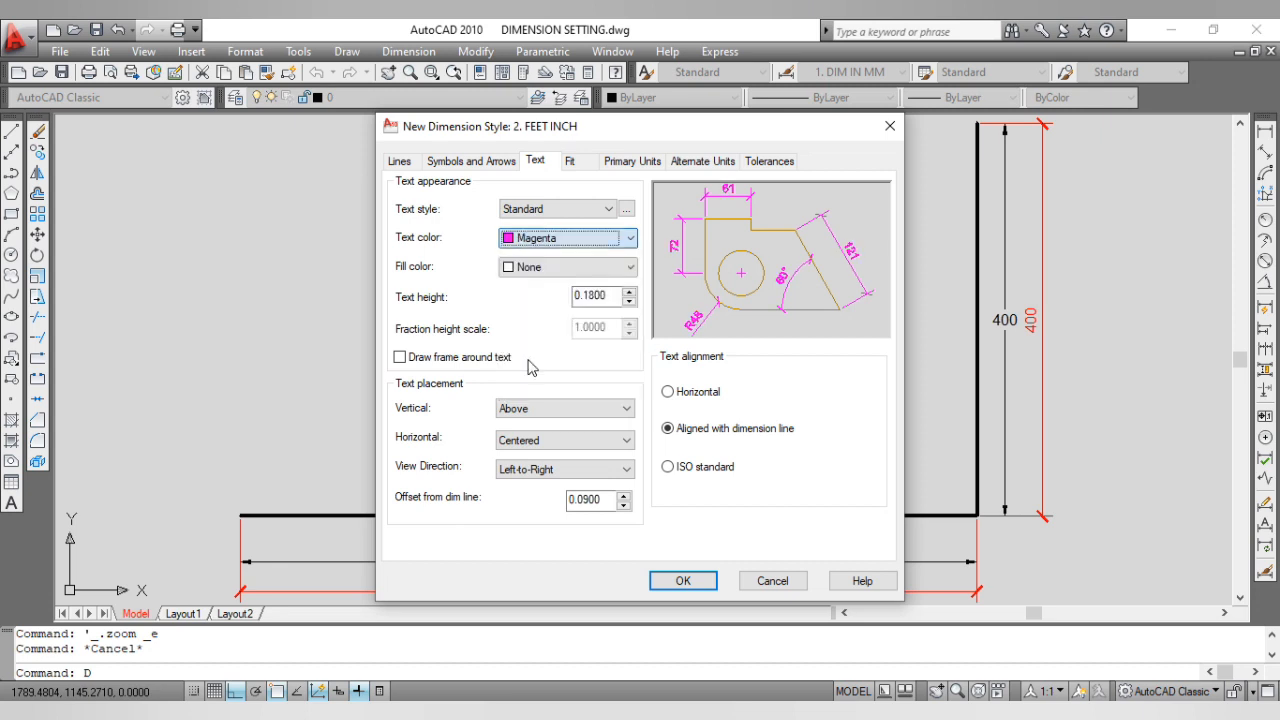
# Step: Set the primary units' linear format to Architectural with a precision of 0'-0"
pyautogui.click(572, 162)
pyautogui.click(632, 162)
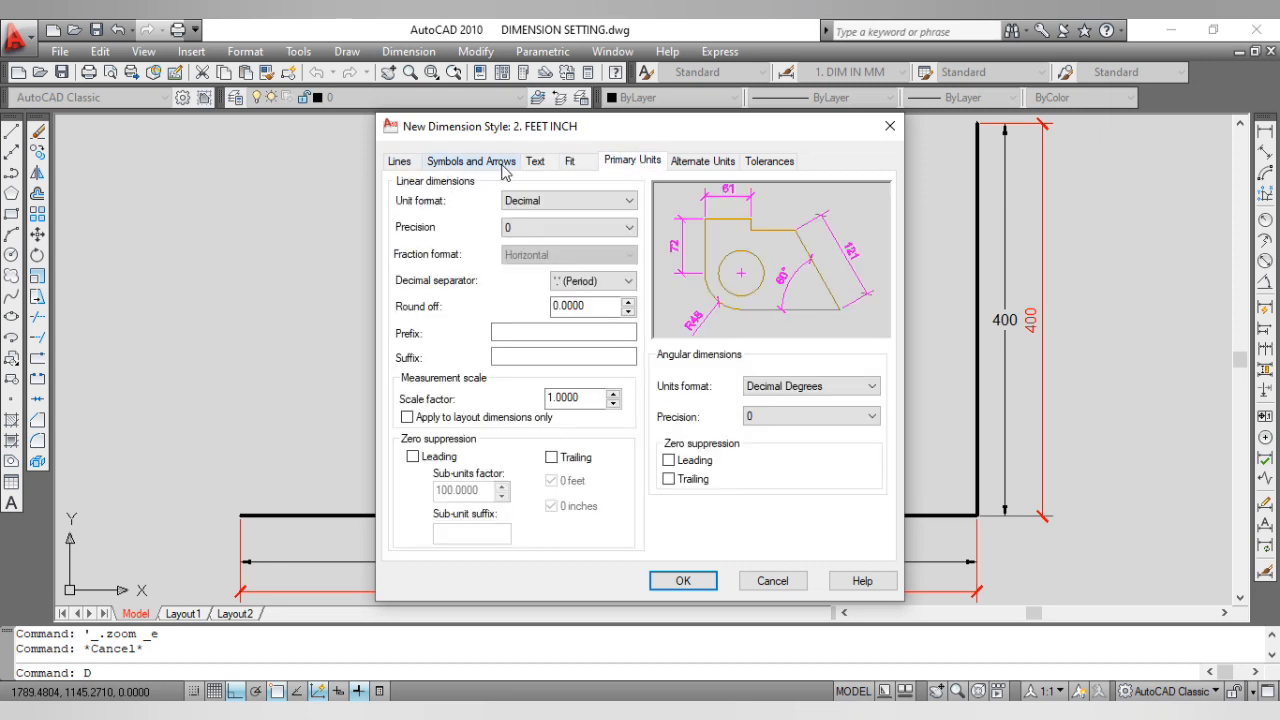
pyautogui.click(567, 202)
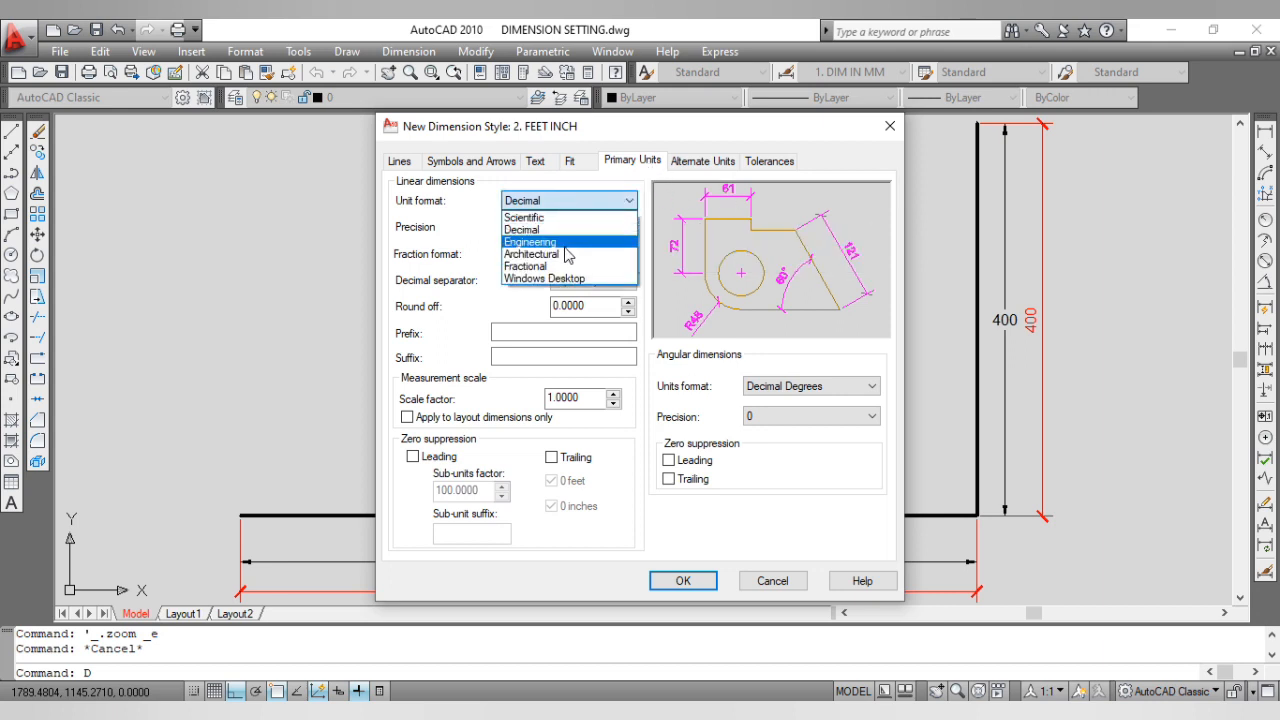
pyautogui.click(560, 254)
pyautogui.click(548, 232)
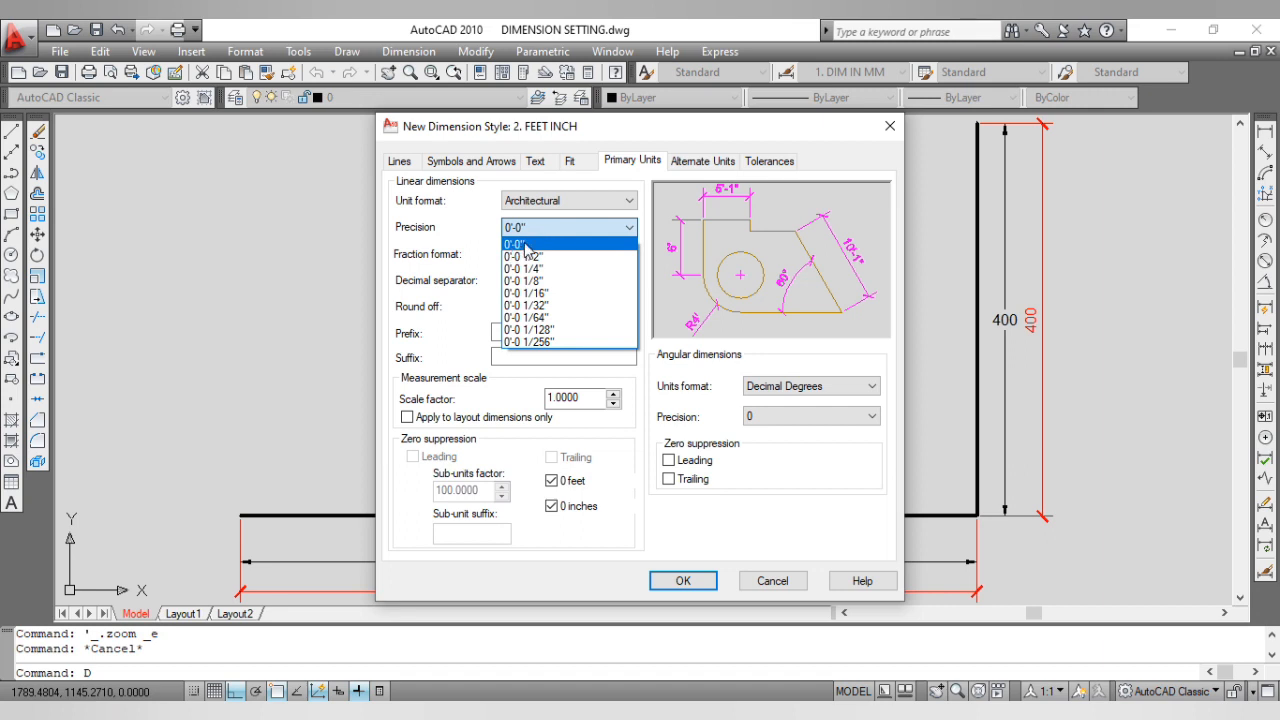
pyautogui.click(553, 245)
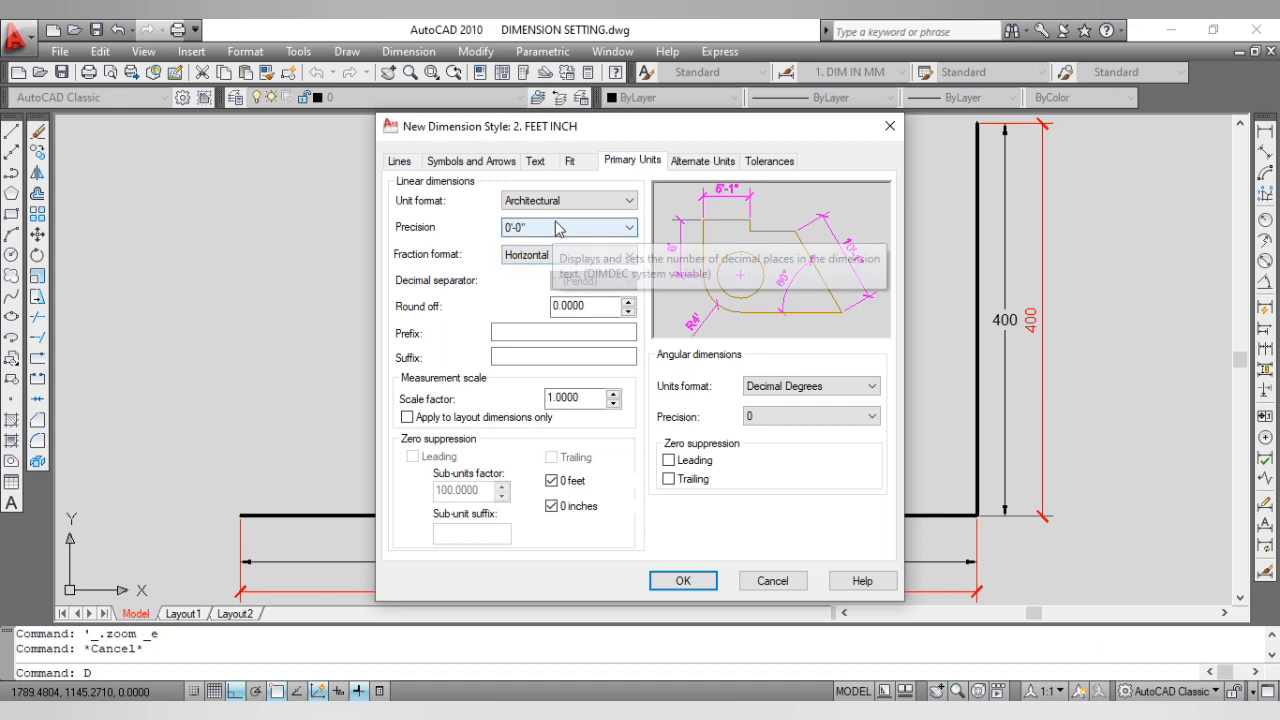
# Step: Review the primary units' measurement scale factor, keep it at 1.0000 and save the 2. FEET INCH style
pyautogui.doubleClick(566, 398)
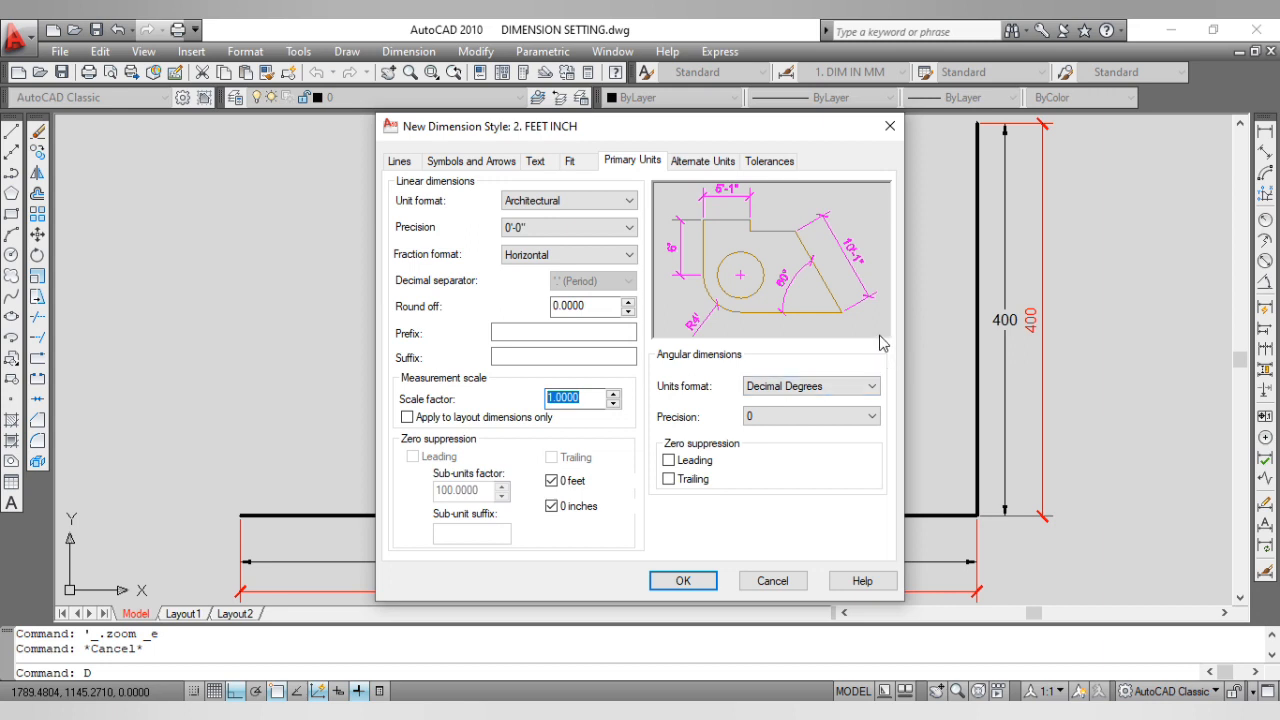
pyautogui.click(588, 398)
pyautogui.doubleClick(588, 398)
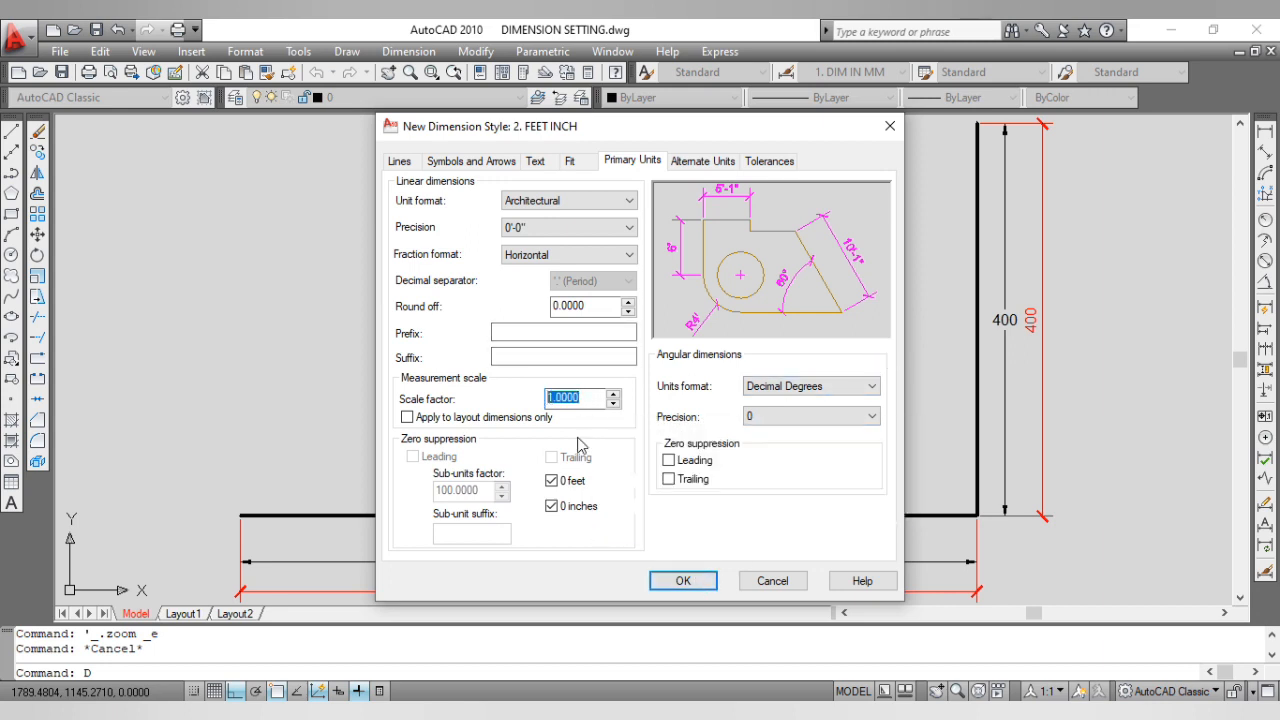
pyautogui.click(686, 581)
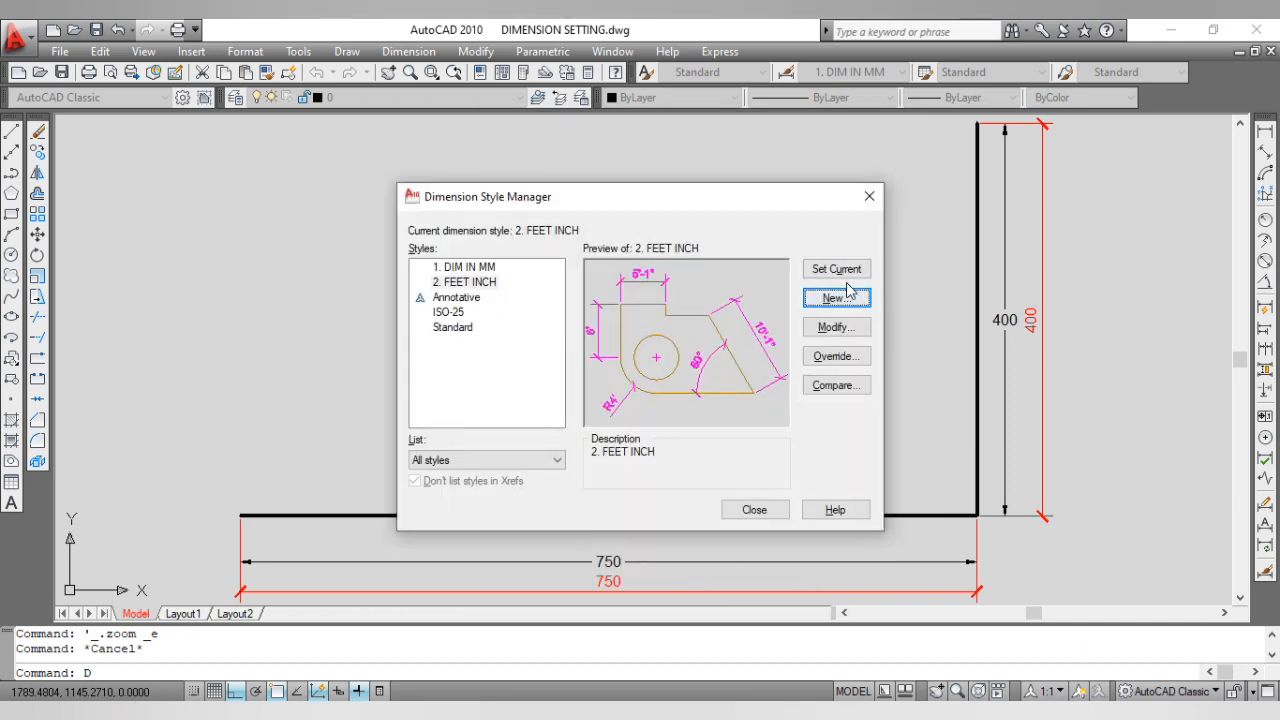
# Step: Close the Dimension Style Manager and calculate 1/25.4 with QuickCalc to get the millimetre-to-inch factor
pyautogui.click(768, 510)
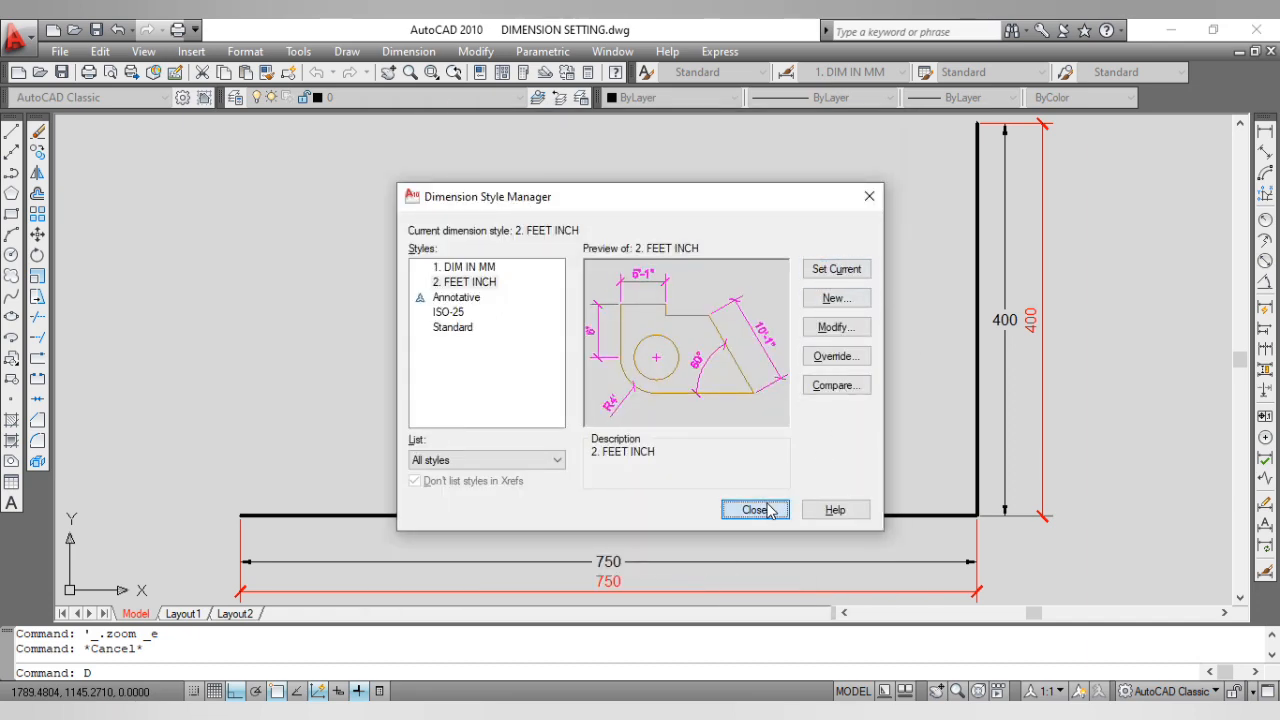
pyautogui.scroll(2, 580, 344)
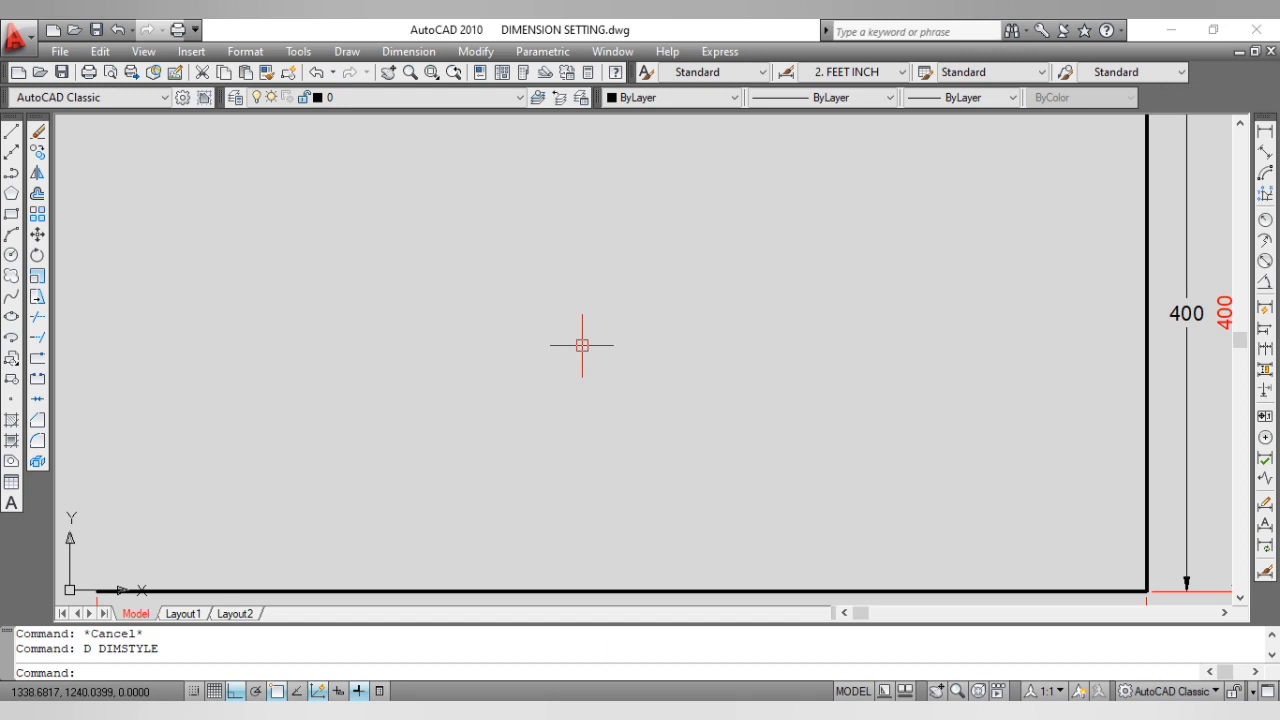
pyautogui.press('Return')
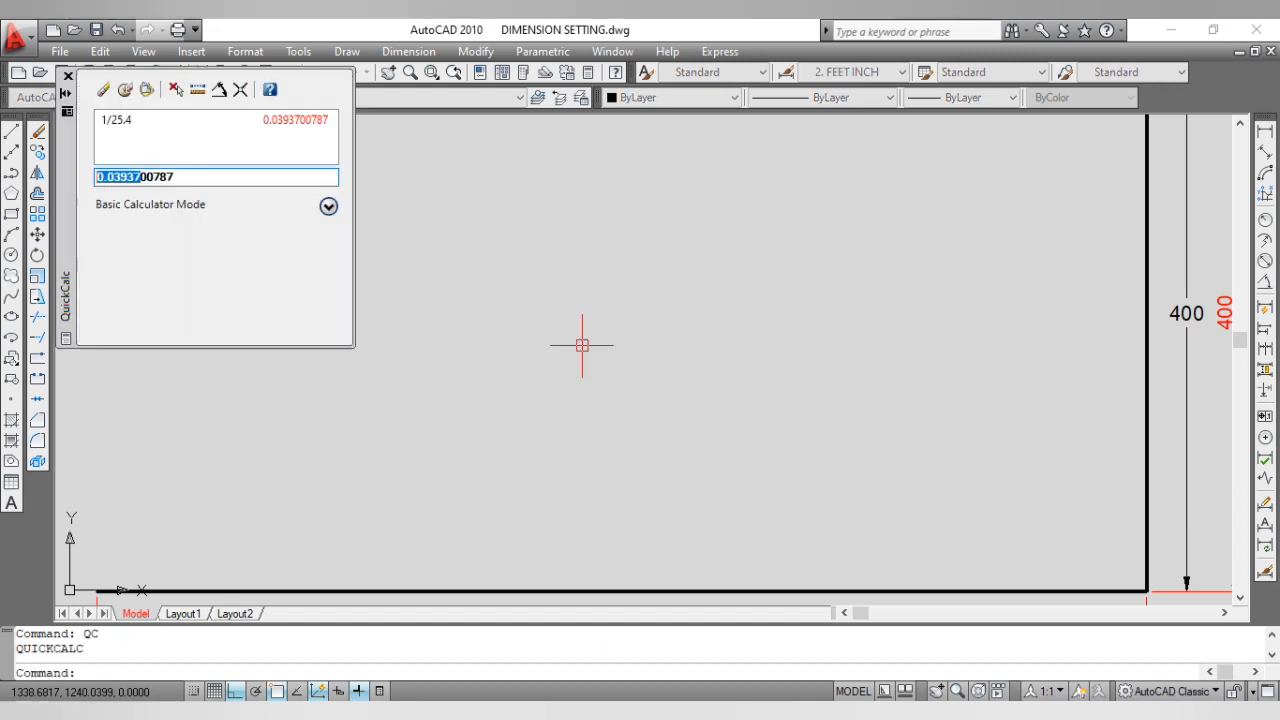
pyautogui.moveTo(234, 177); pyautogui.dragTo(95, 177)
pyautogui.write('1/25.4')
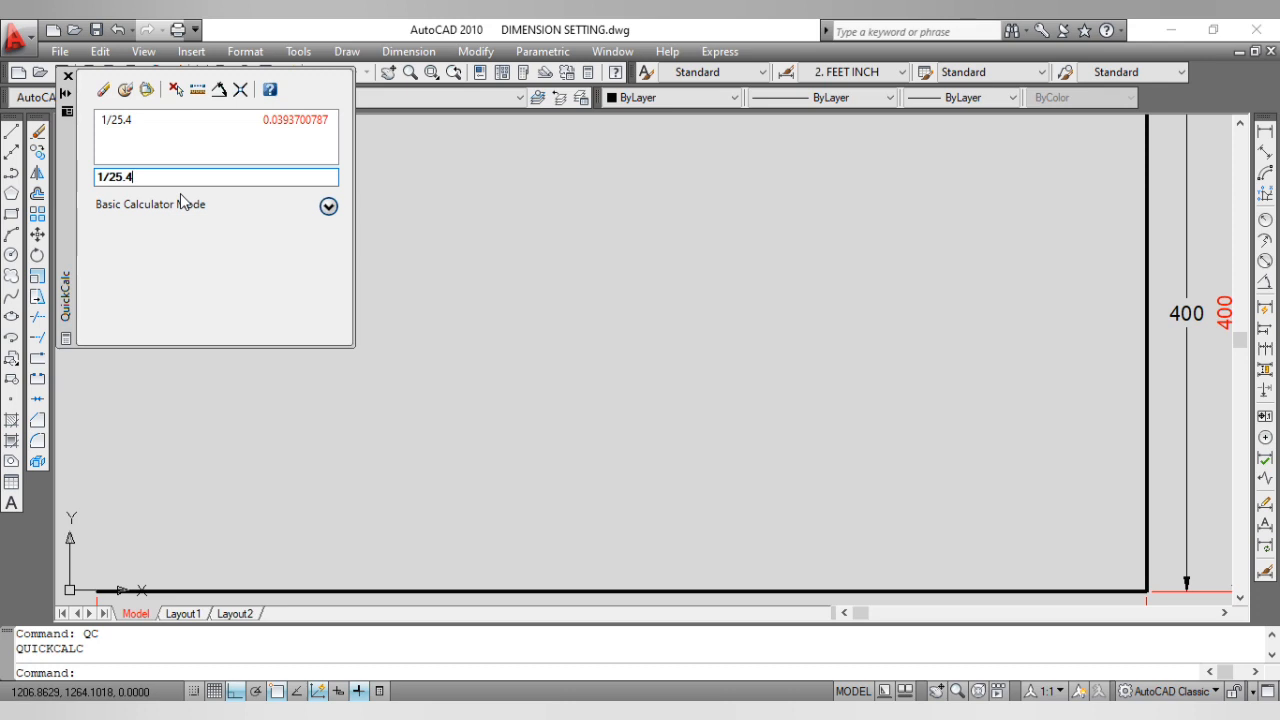
pyautogui.press('Return')
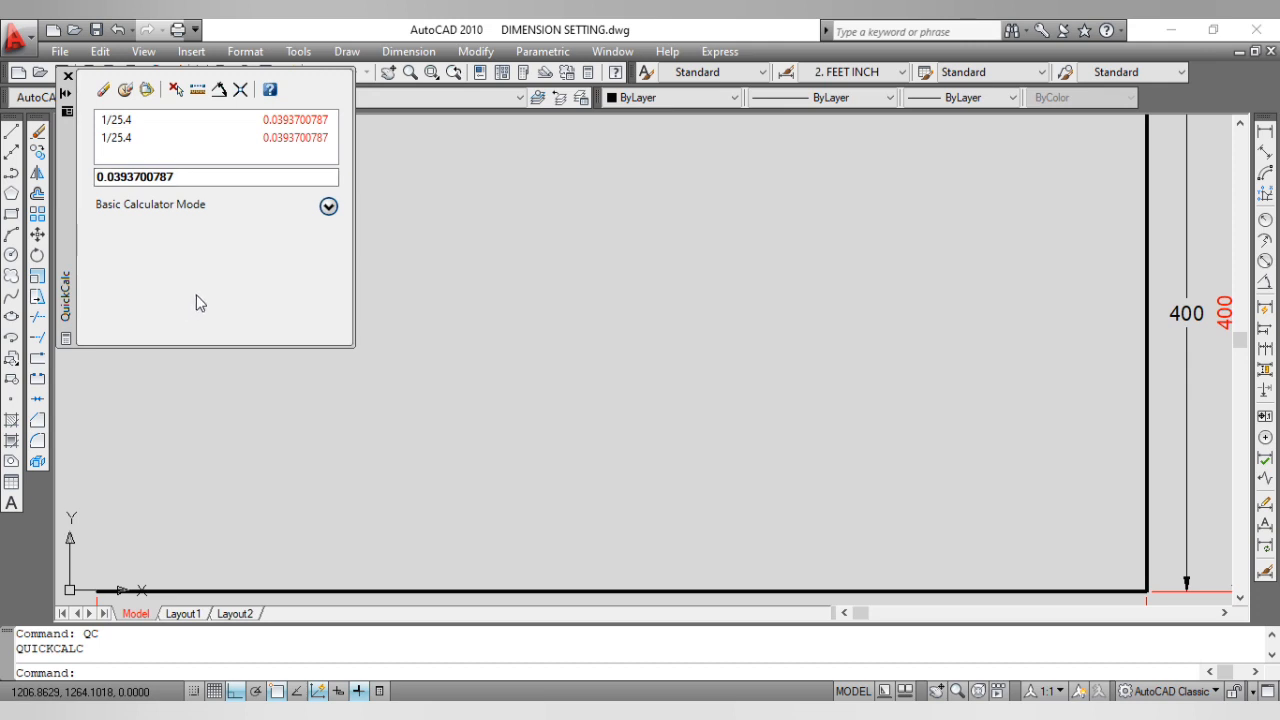
pyautogui.click(67, 76)
pyautogui.press('Escape')
pyautogui.press('Escape')
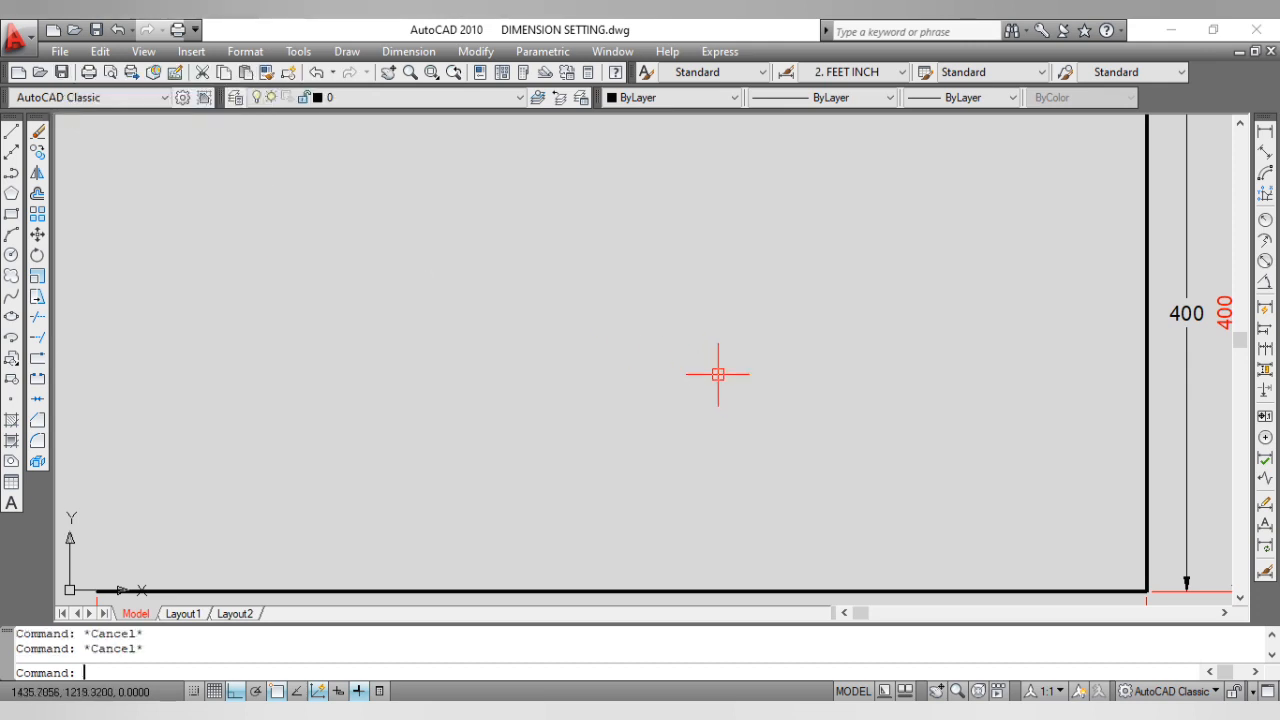
# Step: Set the primary units' measurement scale factor of the 2. FEET INCH style to .03937 and save the style
pyautogui.press('Return')
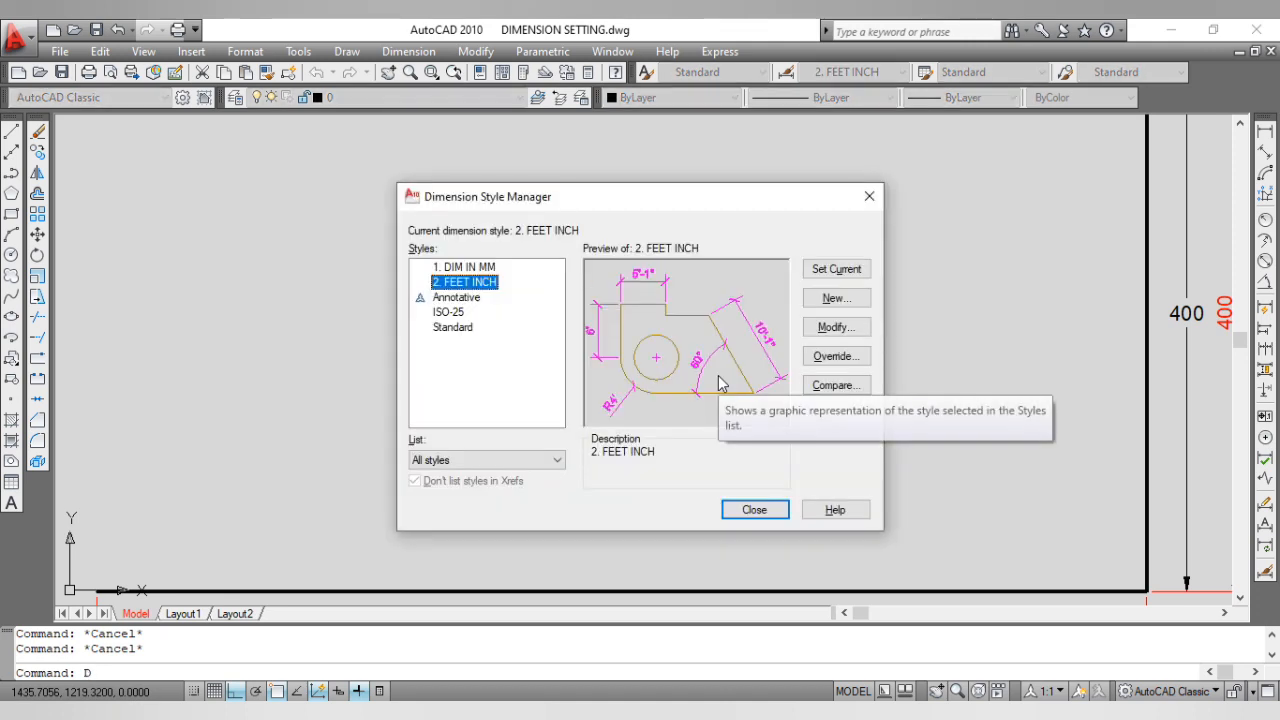
pyautogui.click(840, 329)
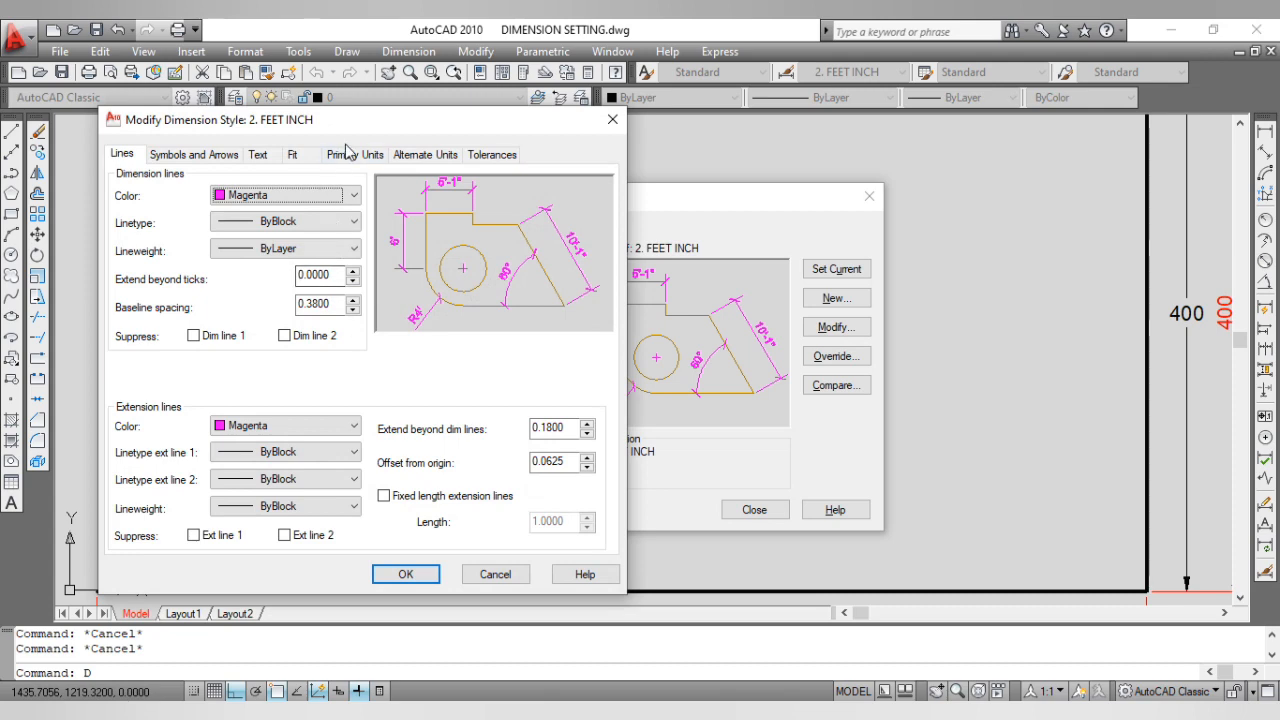
pyautogui.click(354, 155)
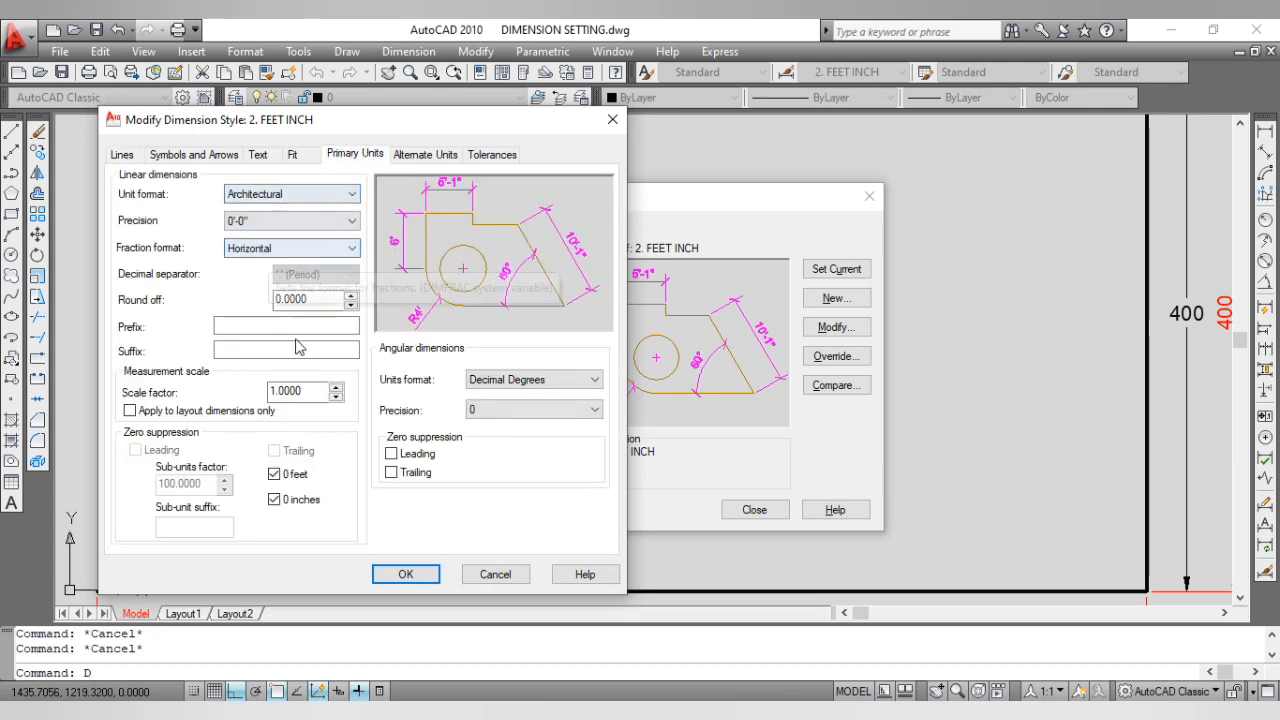
pyautogui.moveTo(301, 390); pyautogui.dragTo(268, 390)
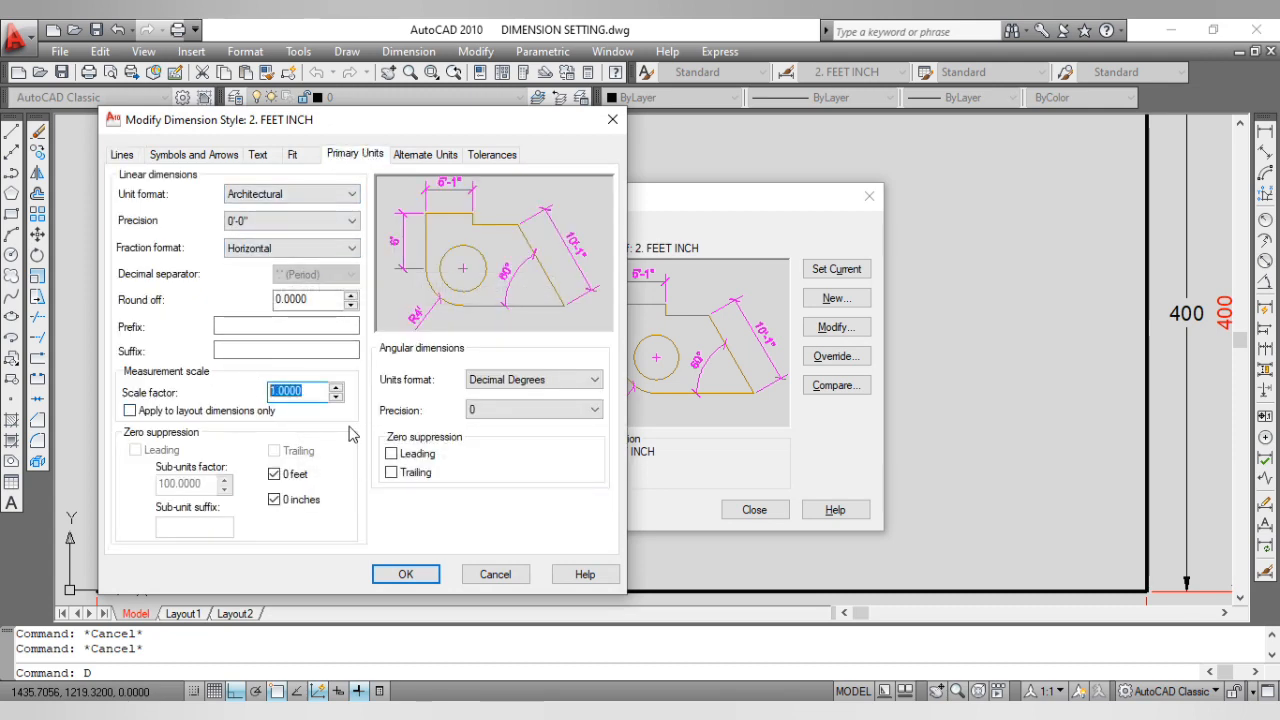
pyautogui.press('BackSpace')
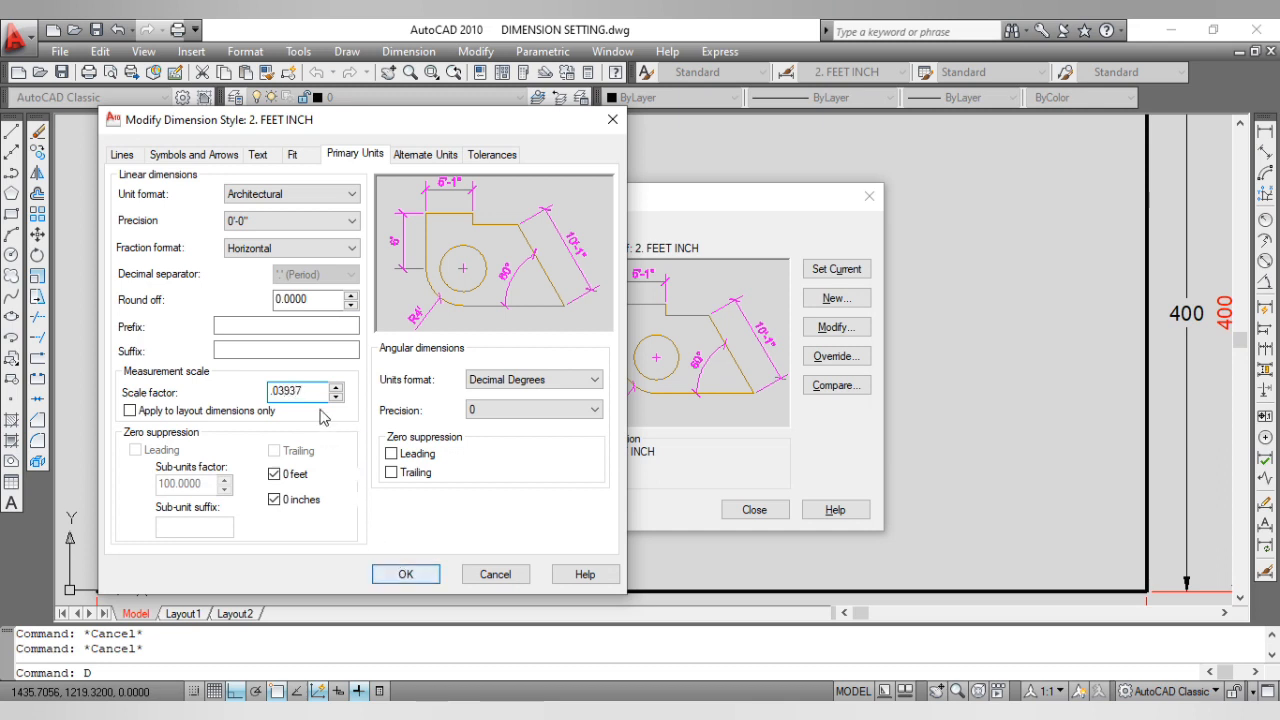
pyautogui.click(411, 582)
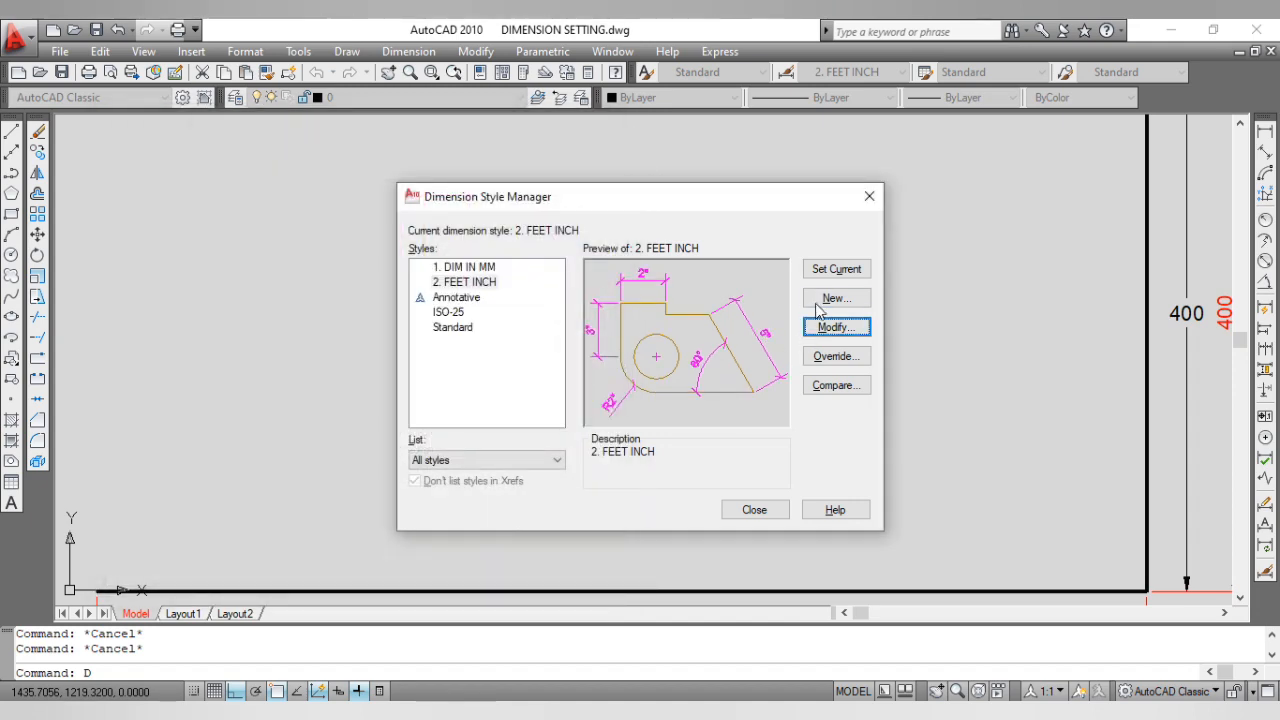
pyautogui.click(754, 510)
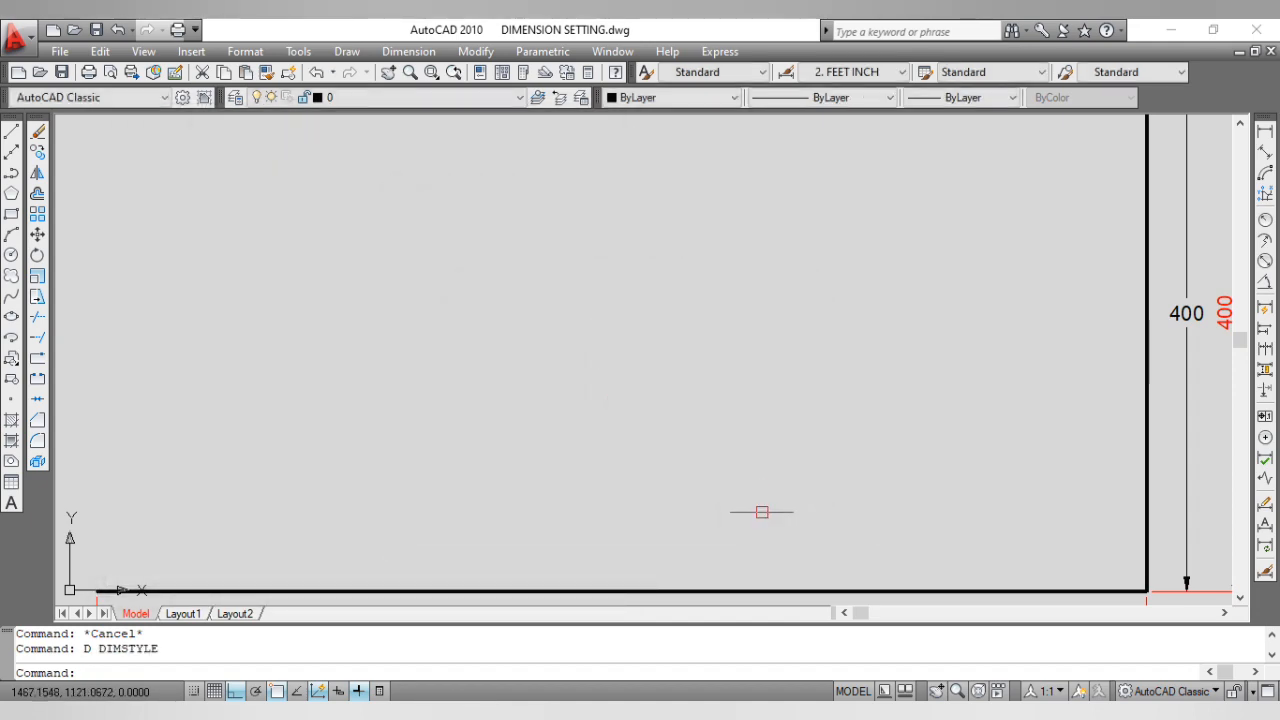
# Step: Add a linear dimension in the 2. FEET INCH style to the vertical line, outside its red dimension
pyautogui.scroll(-4, 843, 380)
pyautogui.middleClick(823, 374)
pyautogui.middleClick(823, 374)
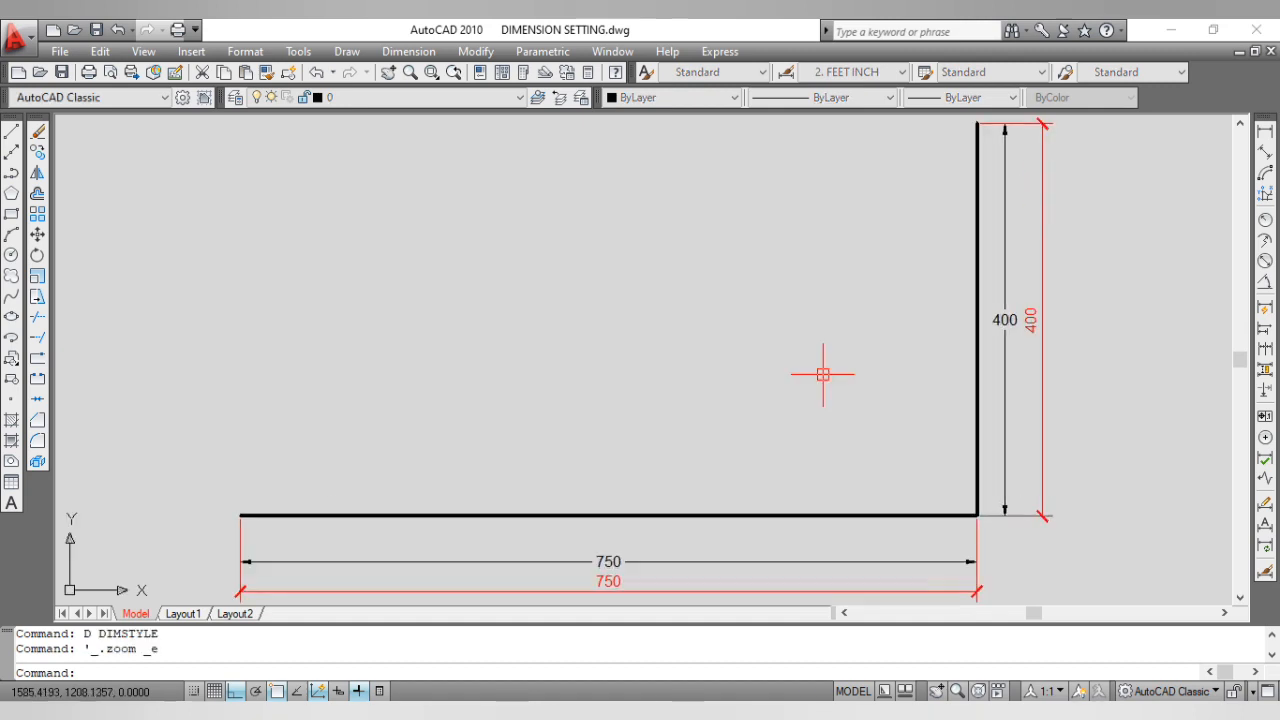
pyautogui.click(1265, 132)
pyautogui.press('Return')
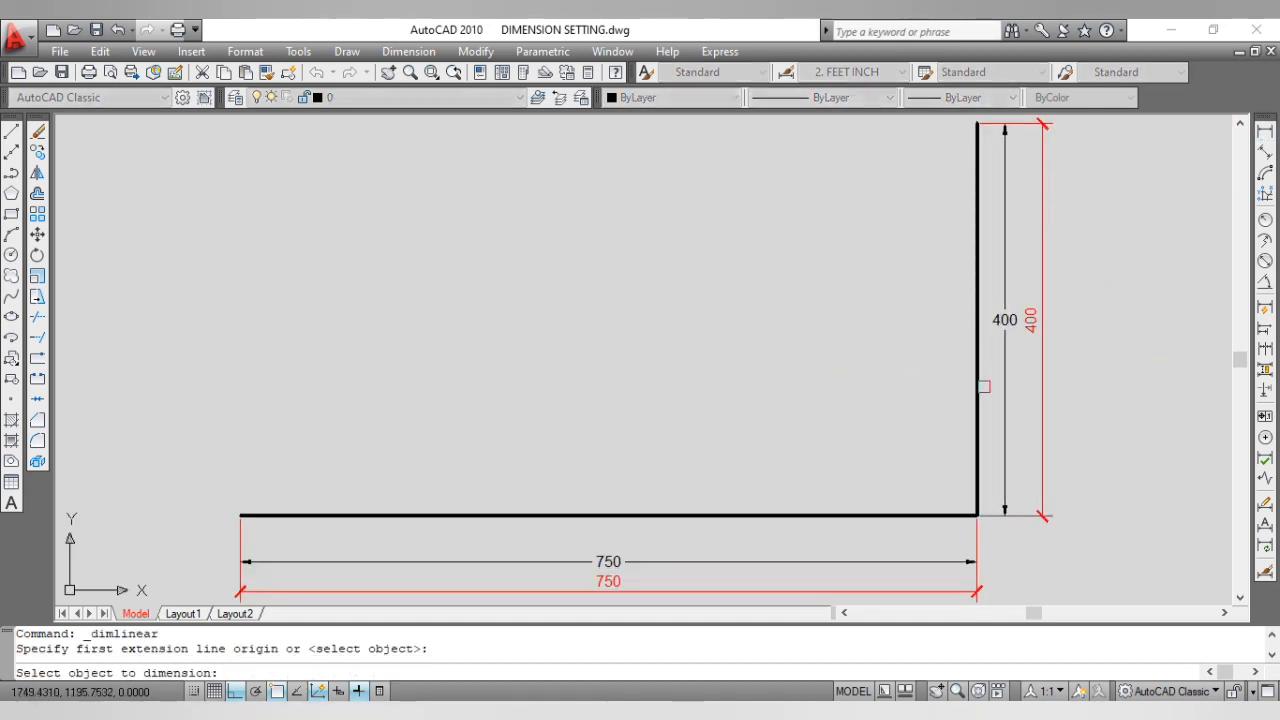
pyautogui.click(978, 378)
pyautogui.click(1070, 365)
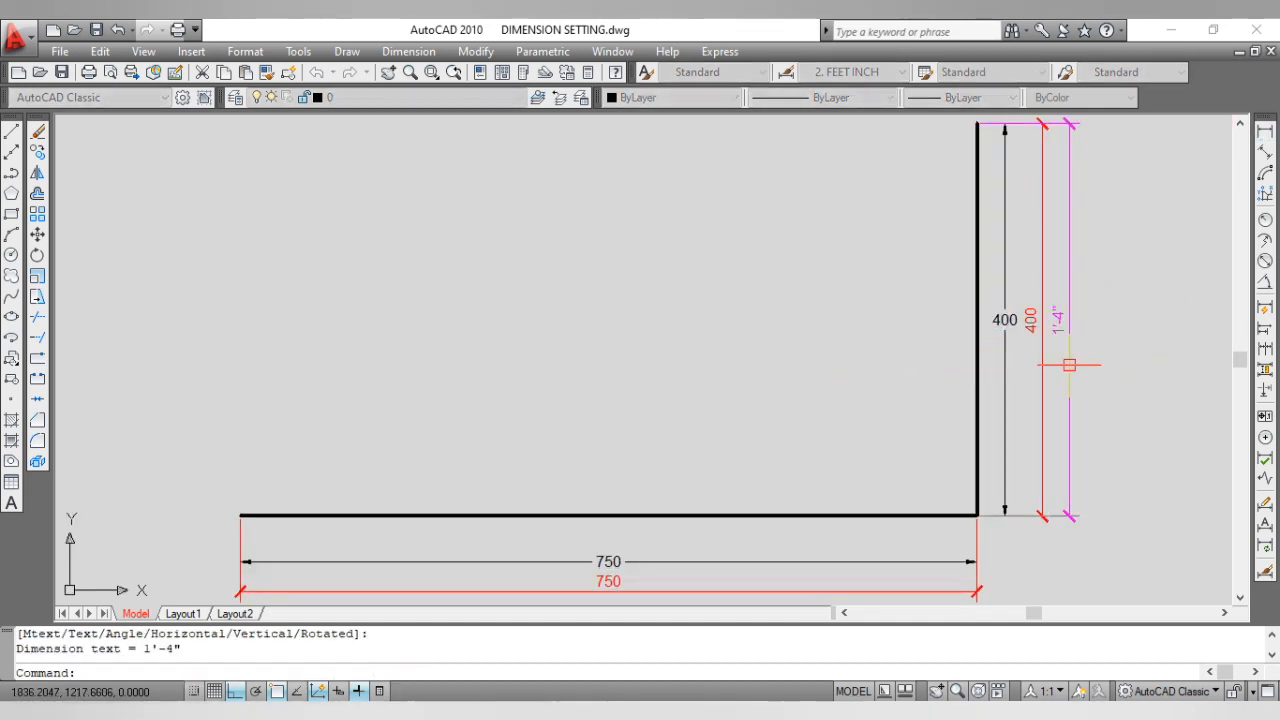
pyautogui.scroll(3, 1012, 357)
pyautogui.moveTo(1012, 357); pyautogui.dragTo(1004, 358, button='middle')
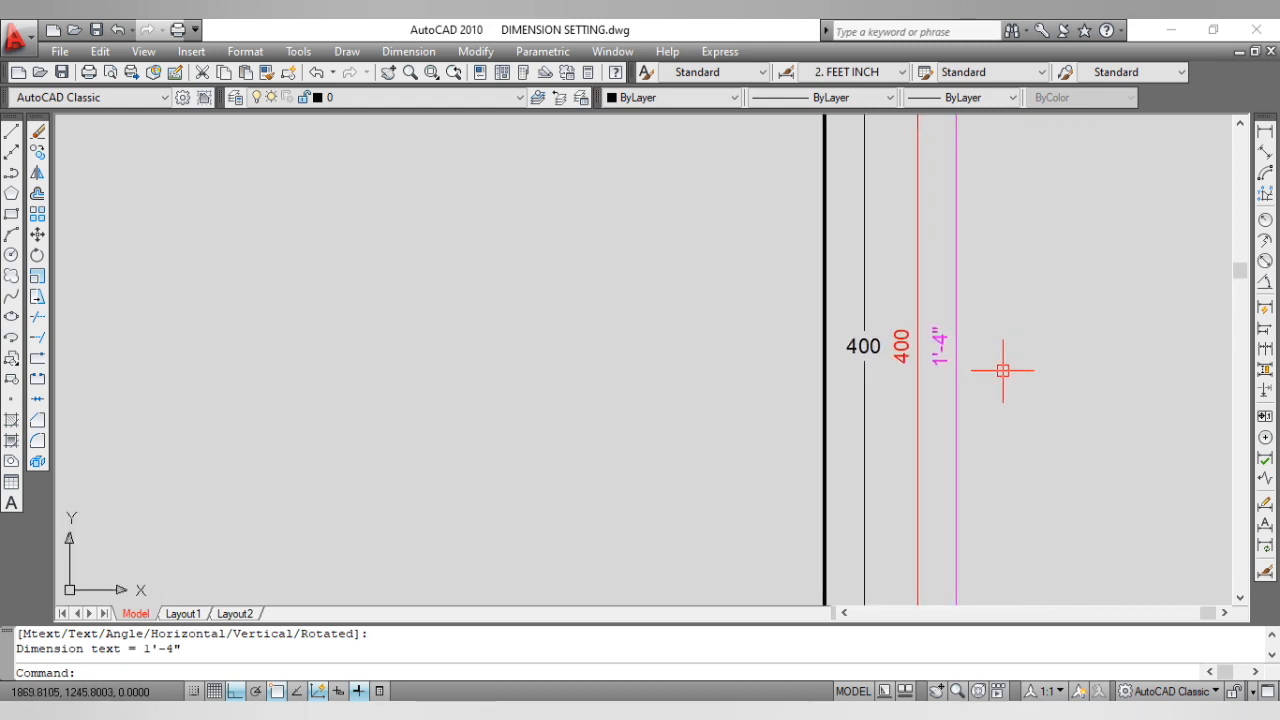
pyautogui.middleClick(1002, 367)
pyautogui.middleClick(1004, 367)
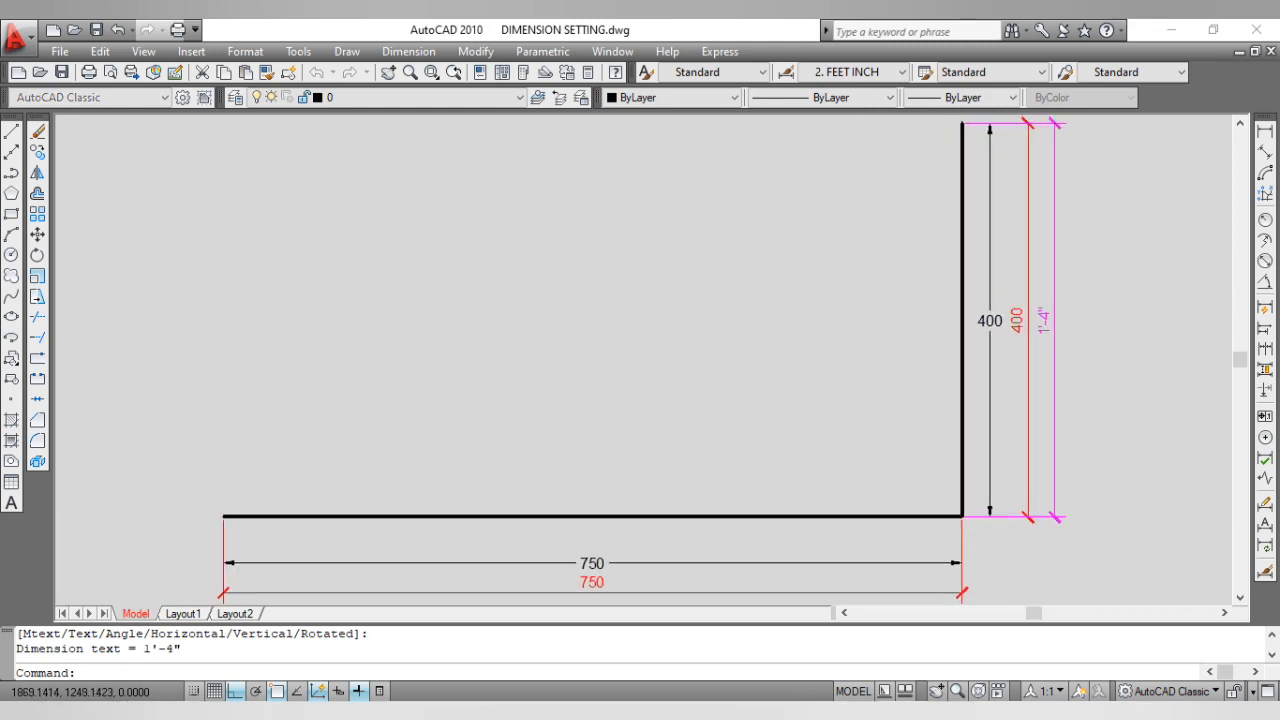
# Step: Add a linear dimension in the 2. FEET INCH style to the horizontal line, below its red dimension
pyautogui.click(1265, 133)
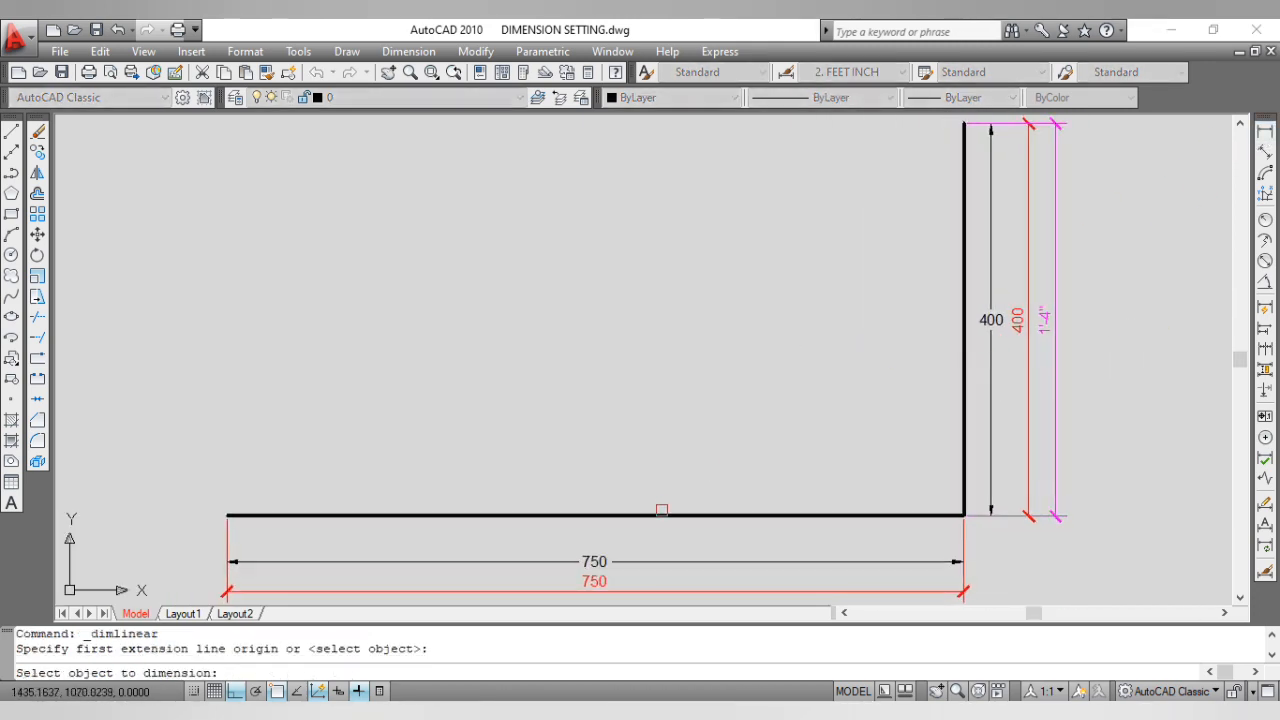
pyautogui.click(662, 510)
pyautogui.scroll(5, 620, 491)
pyautogui.click(620, 490)
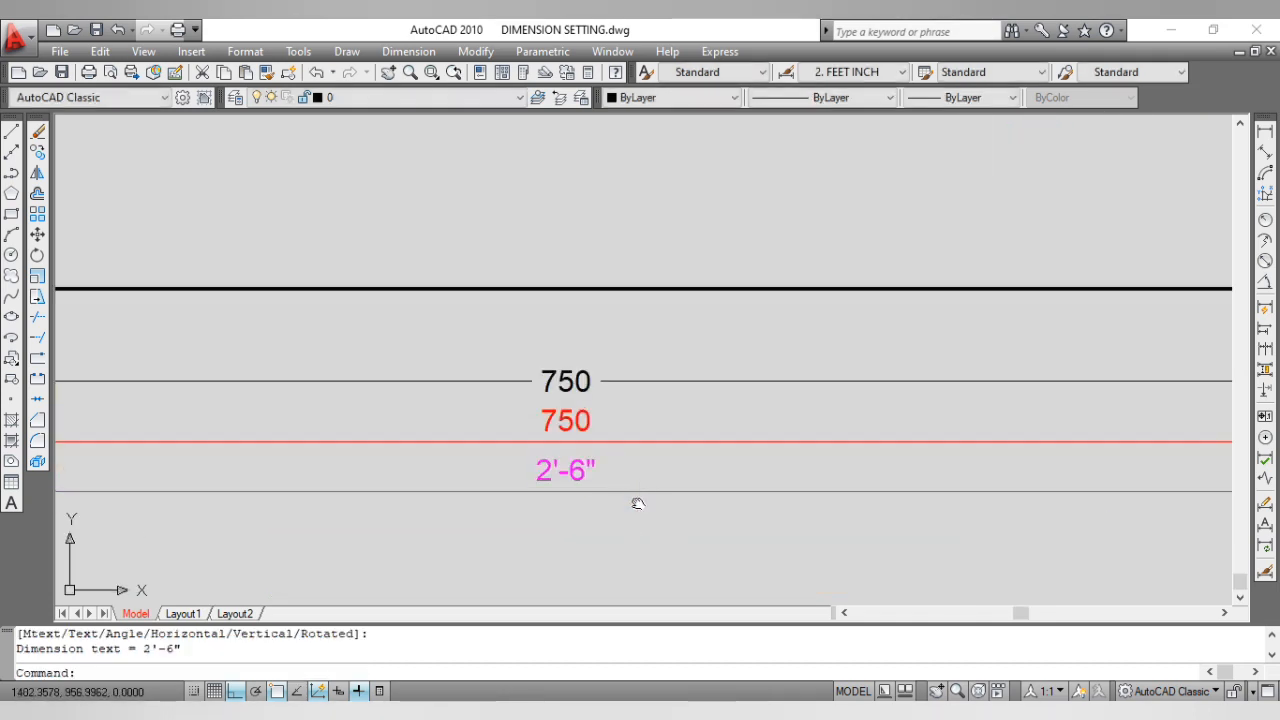
pyautogui.scroll(-3, 638, 503)
pyautogui.middleClick(637, 502)
pyautogui.middleClick(637, 502)
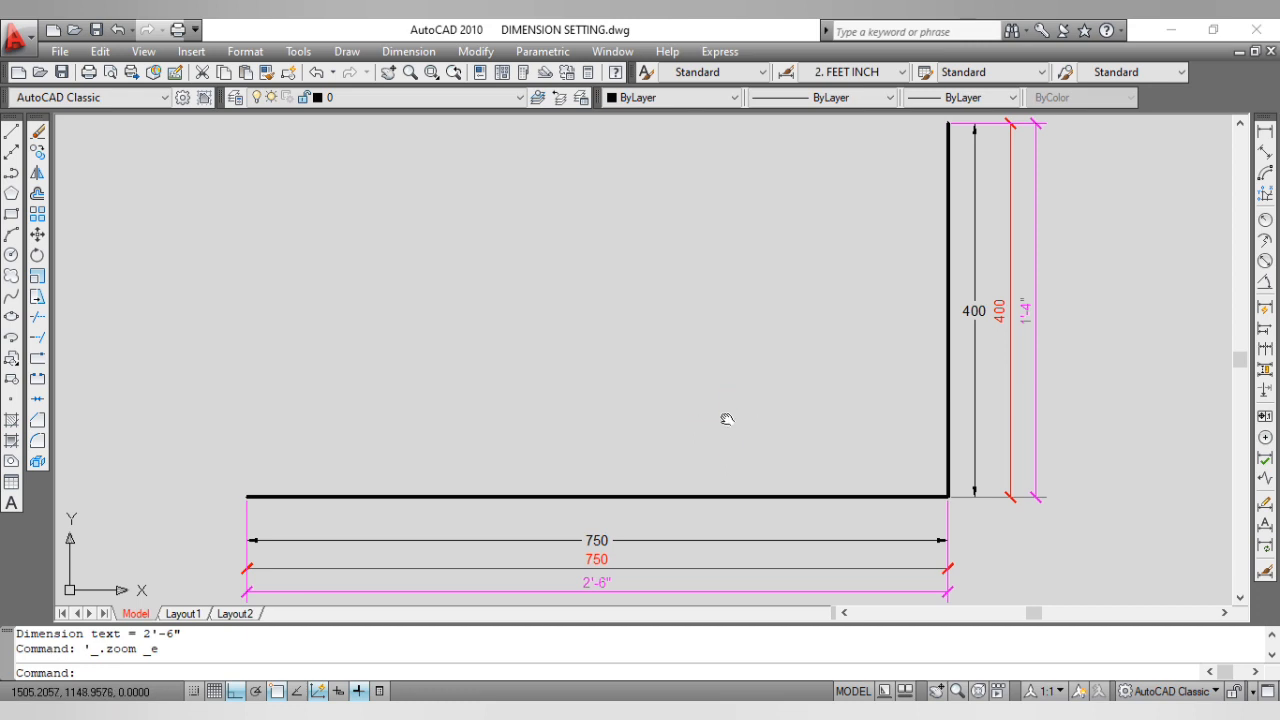
# Step: Stretch the three dimensions below the horizontal line upward, closer to the line, and save the drawing
pyautogui.moveTo(809, 417)
pyautogui.mouseDown(button='middle')
pyautogui.moveTo(871, 403)
pyautogui.moveTo(884, 372)
pyautogui.mouseUp(button='middle')
pyautogui.click(968, 538)
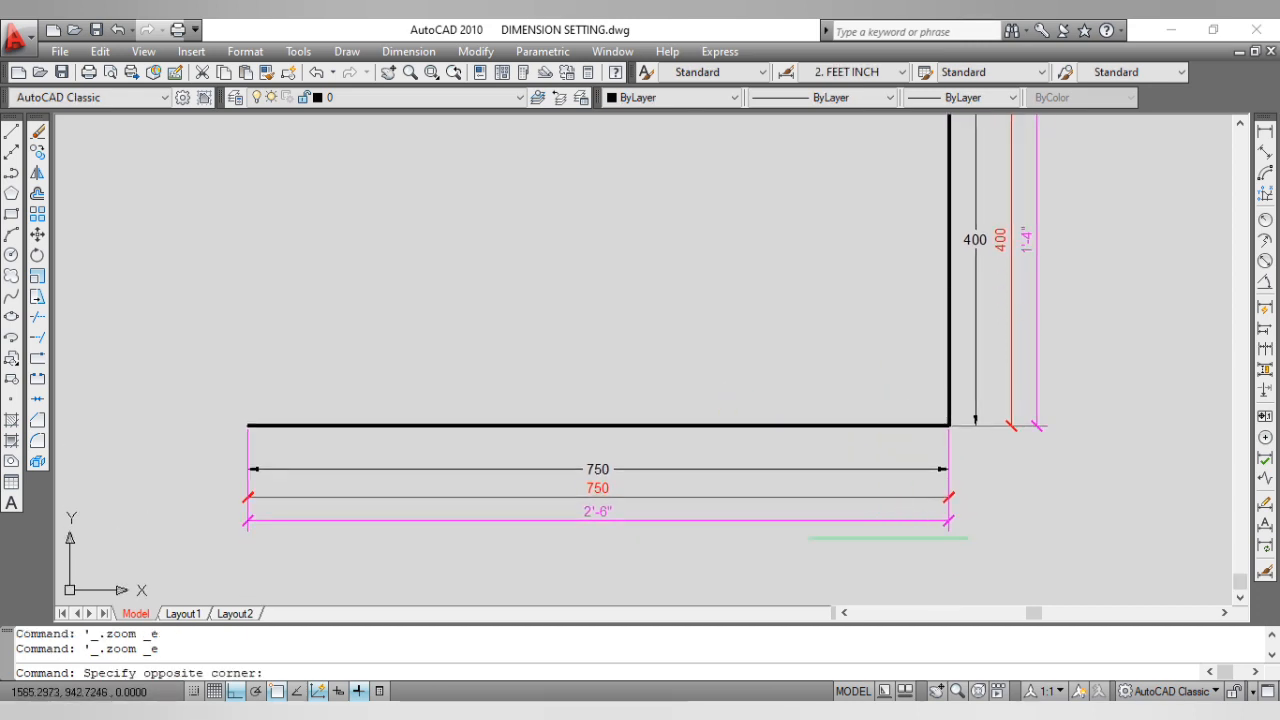
pyautogui.click(217, 458)
pyautogui.write('s')
pyautogui.press('Return')
pyautogui.scroll(2, 214, 457)
pyautogui.click(198, 479)
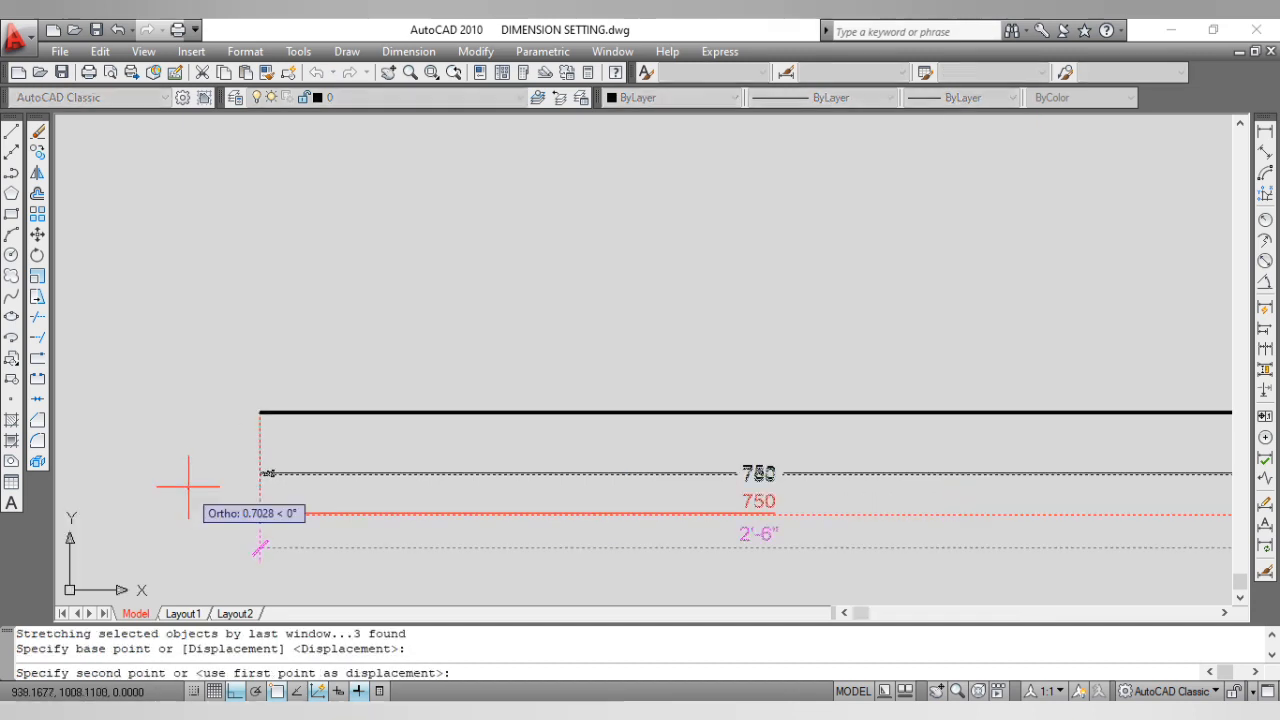
pyautogui.click(186, 457)
pyautogui.scroll(-4, 186, 457)
pyautogui.scroll(2, 246, 350)
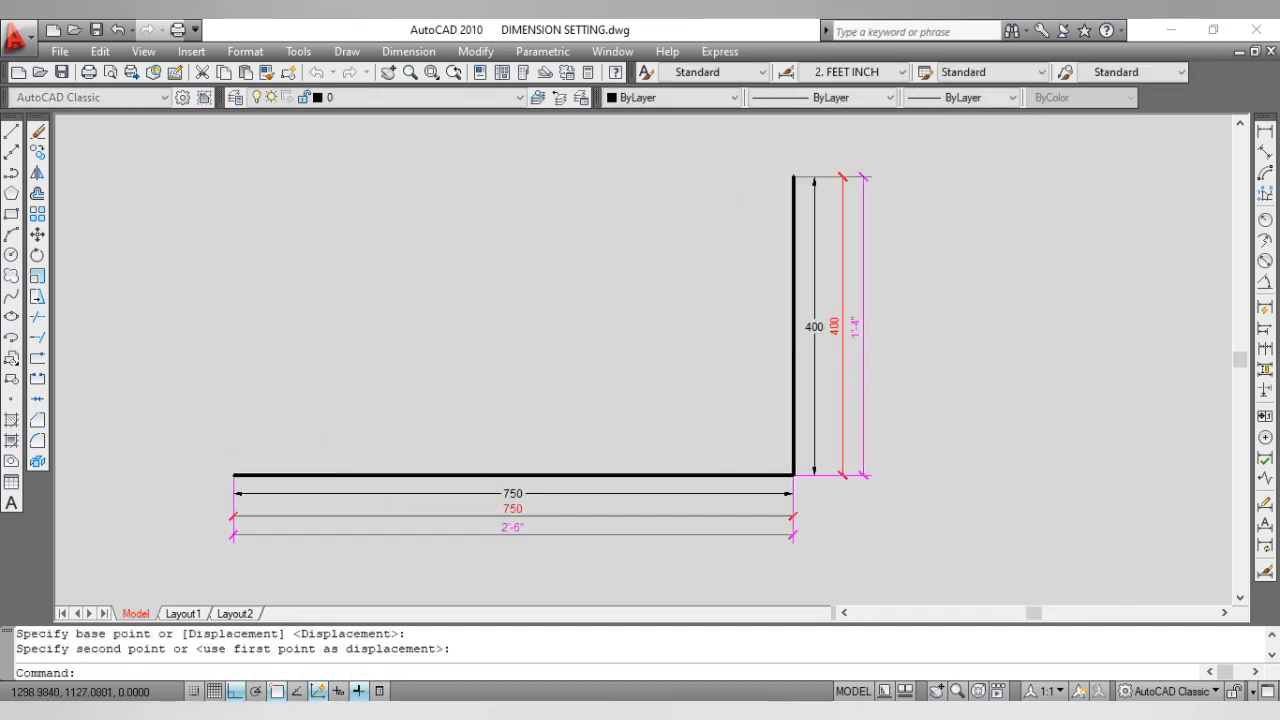
pyautogui.middleClick(543, 371)
pyautogui.middleClick(543, 371)
pyautogui.hotkey('ctrl', 's')
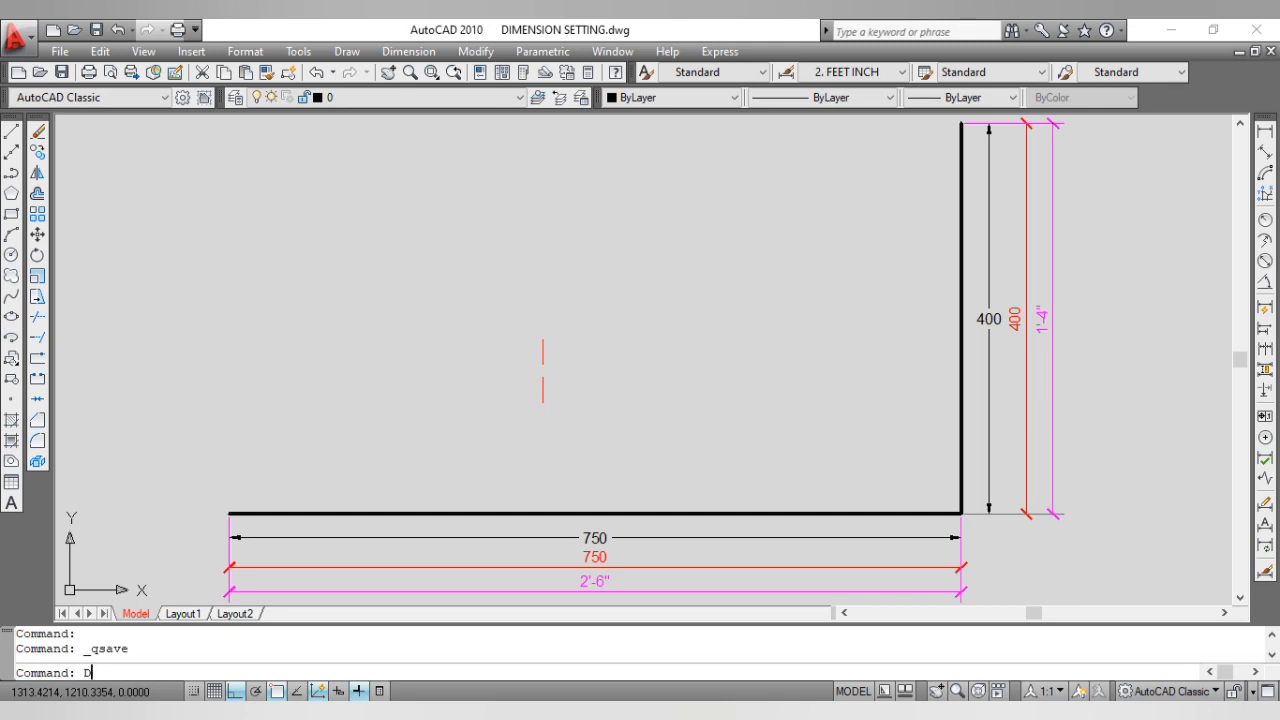
# Step: Create a new dimension style named 3. DIM IN MM + FEET& INCHES, starting with 1. DIM IN MM
pyautogui.press('Return')
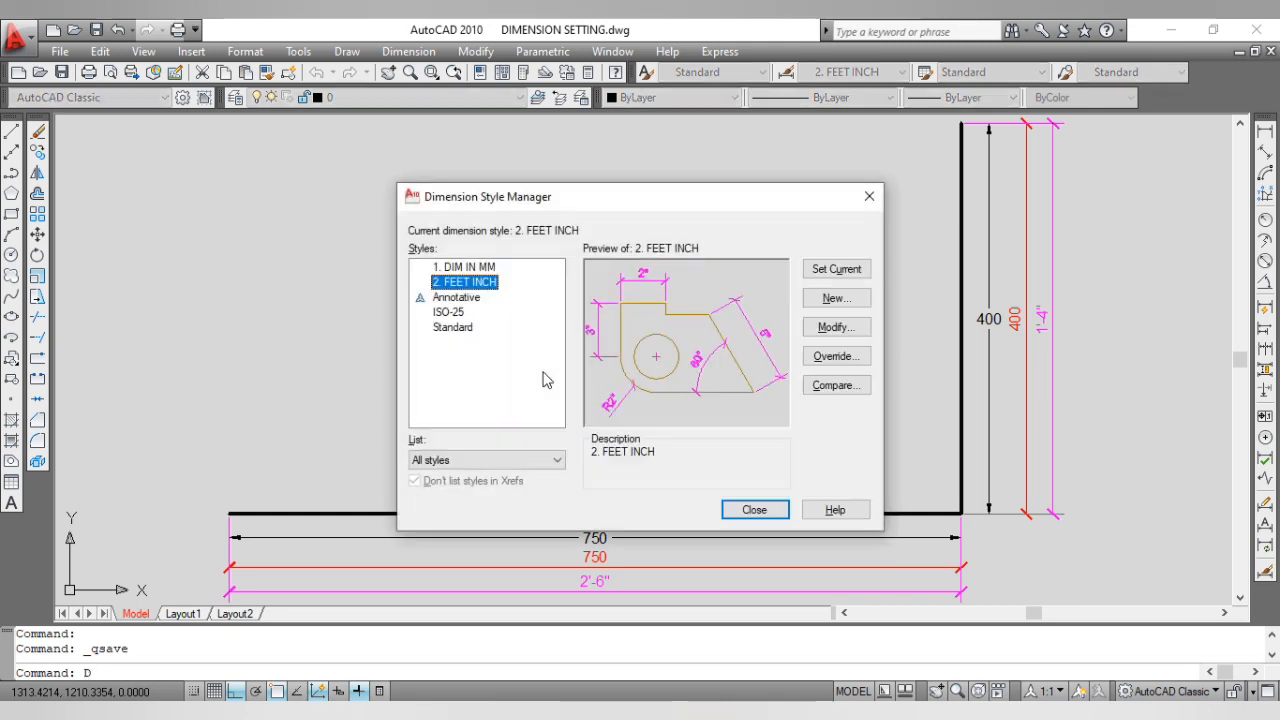
pyautogui.click(474, 268)
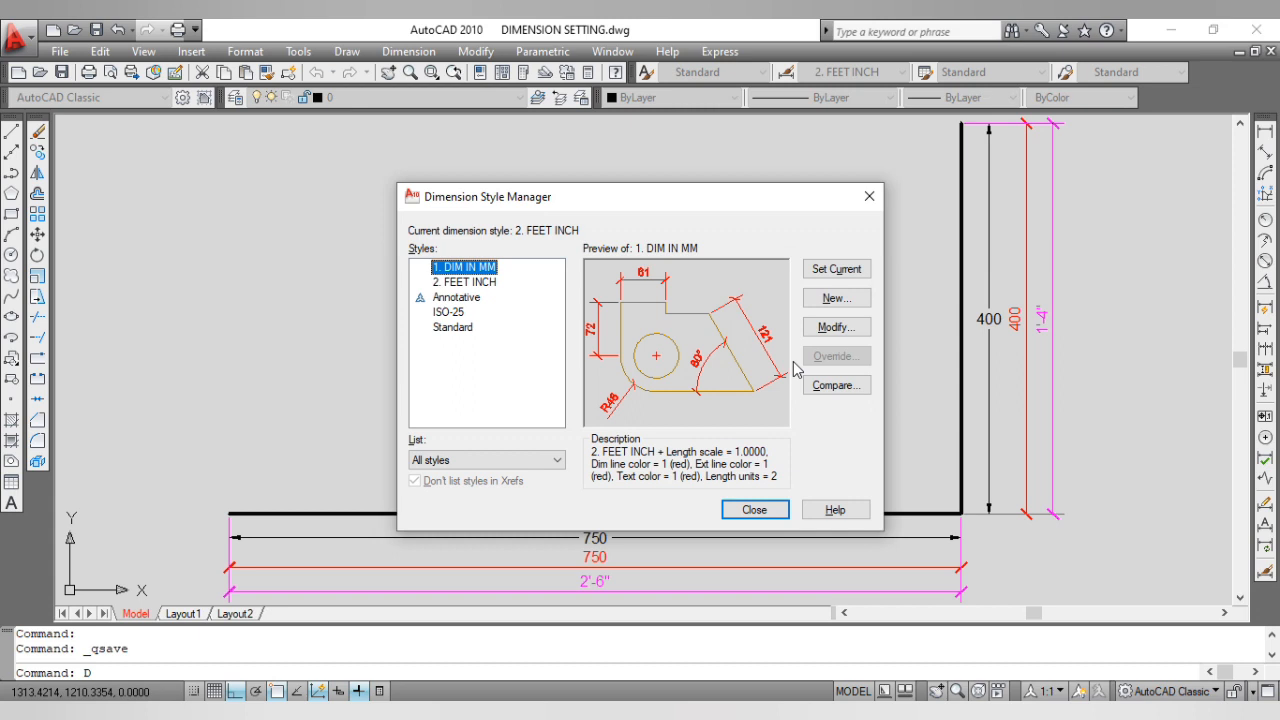
pyautogui.click(836, 298)
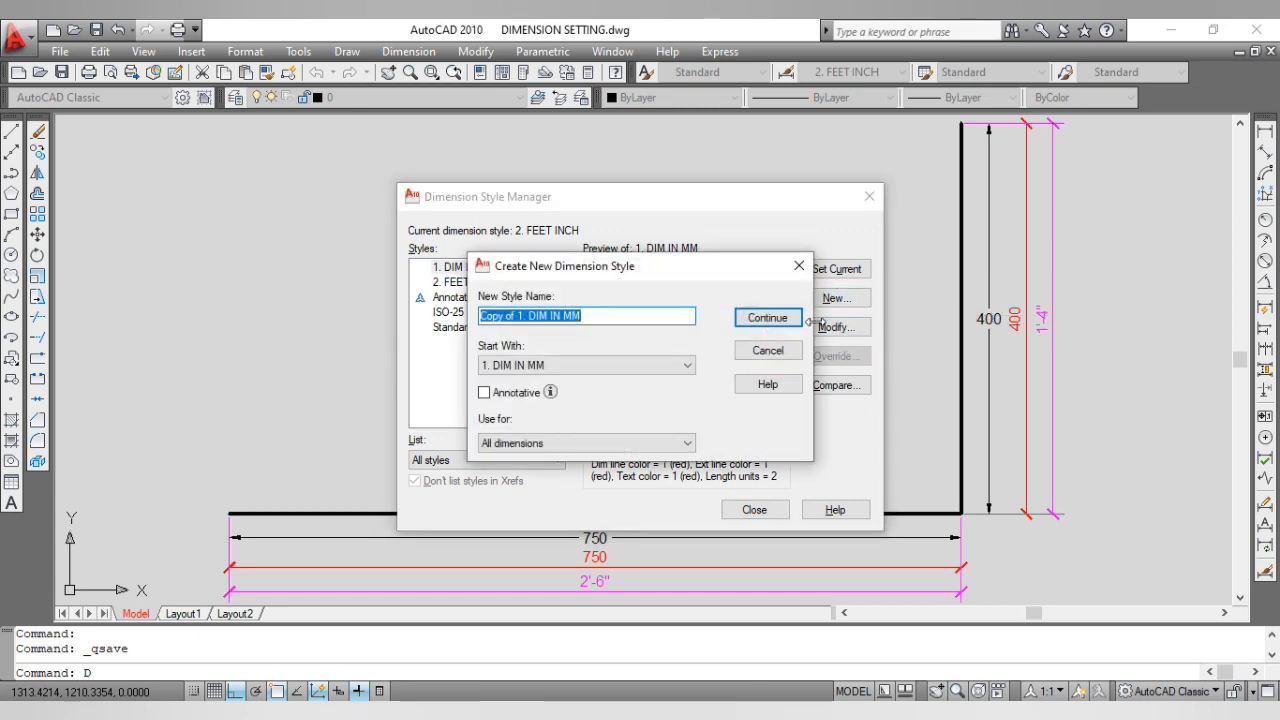
pyautogui.press('Home')
pyautogui.press('Delete')
pyautogui.press('Delete')
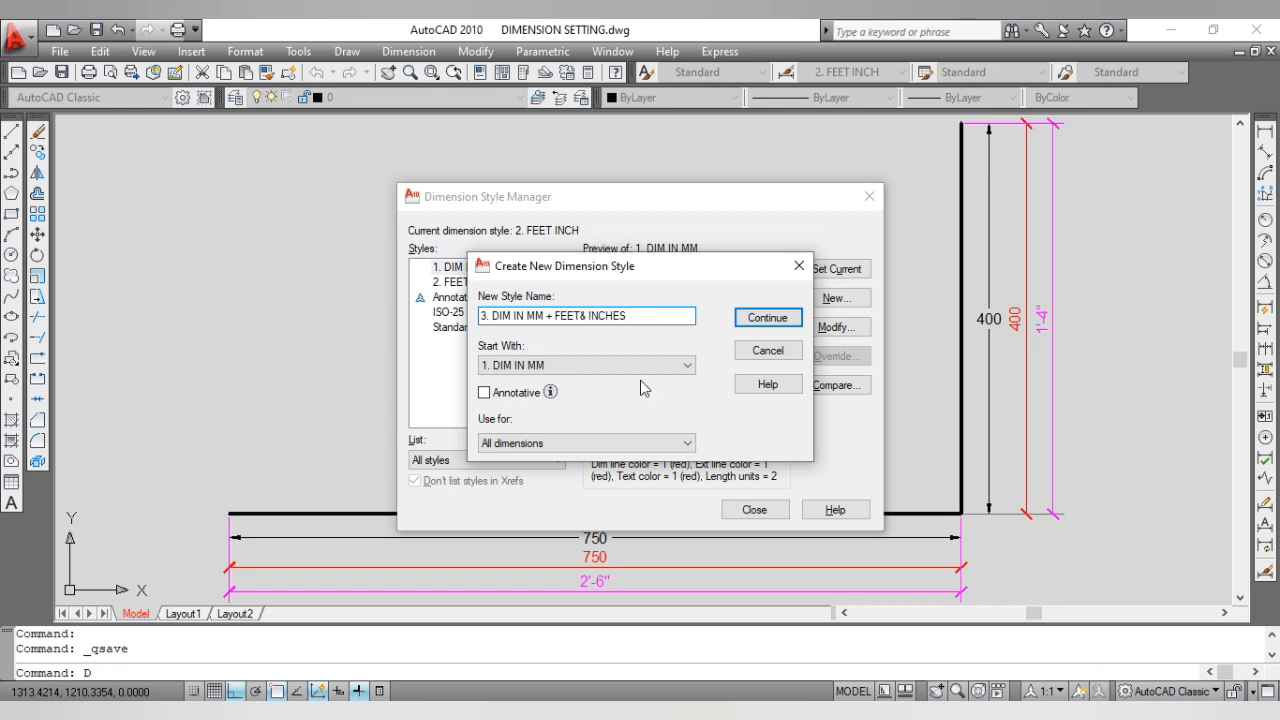
pyautogui.click(739, 325)
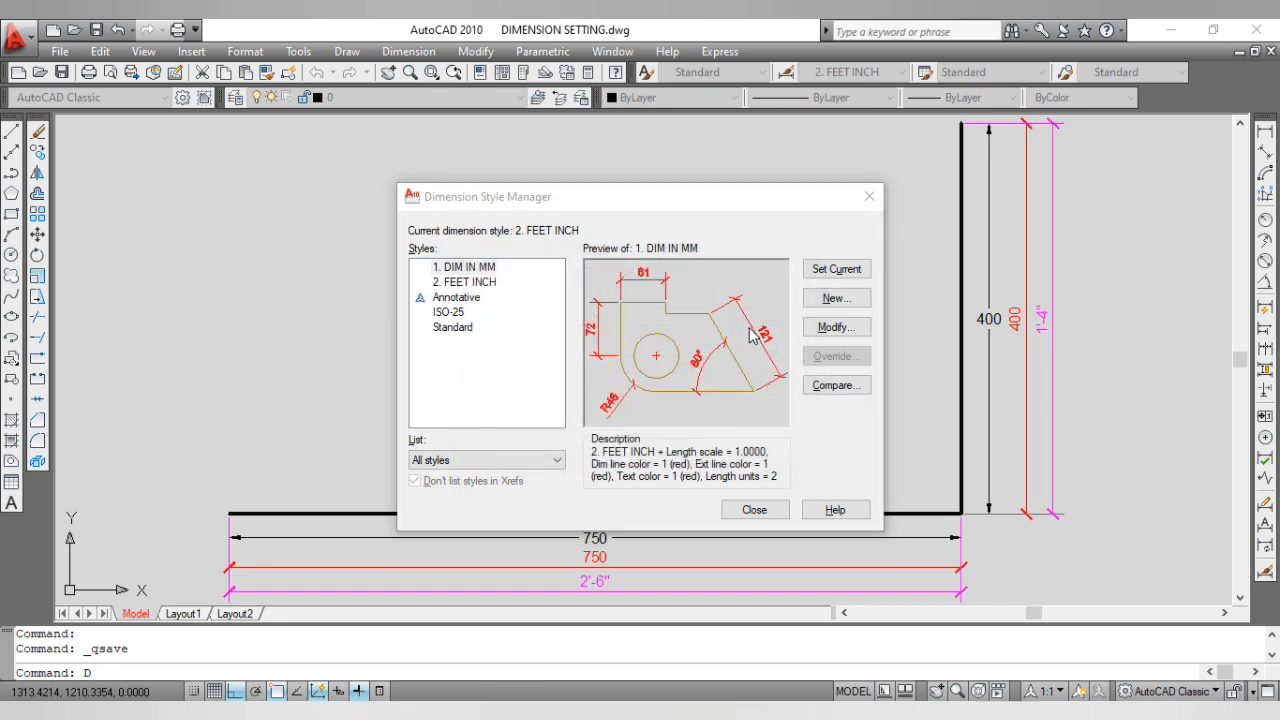
# Step: Set the dimension line and extension line colors of the new style to Blue
pyautogui.click(401, 162)
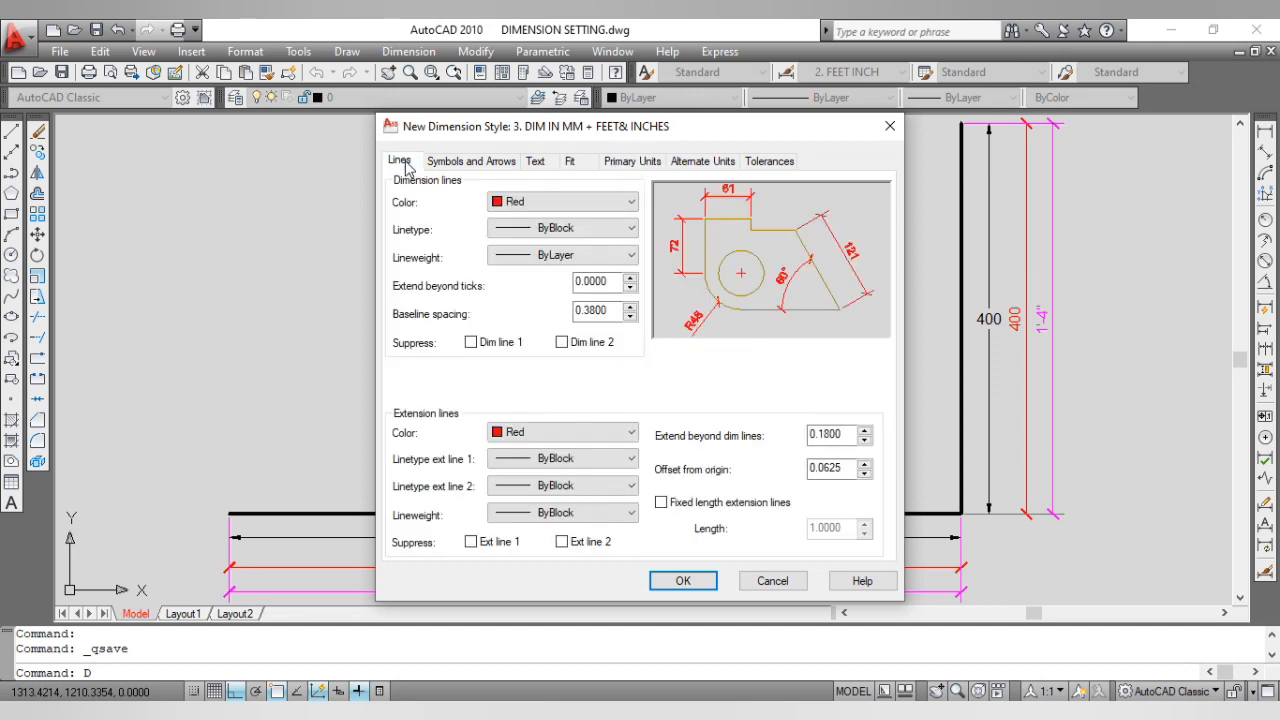
pyautogui.click(531, 203)
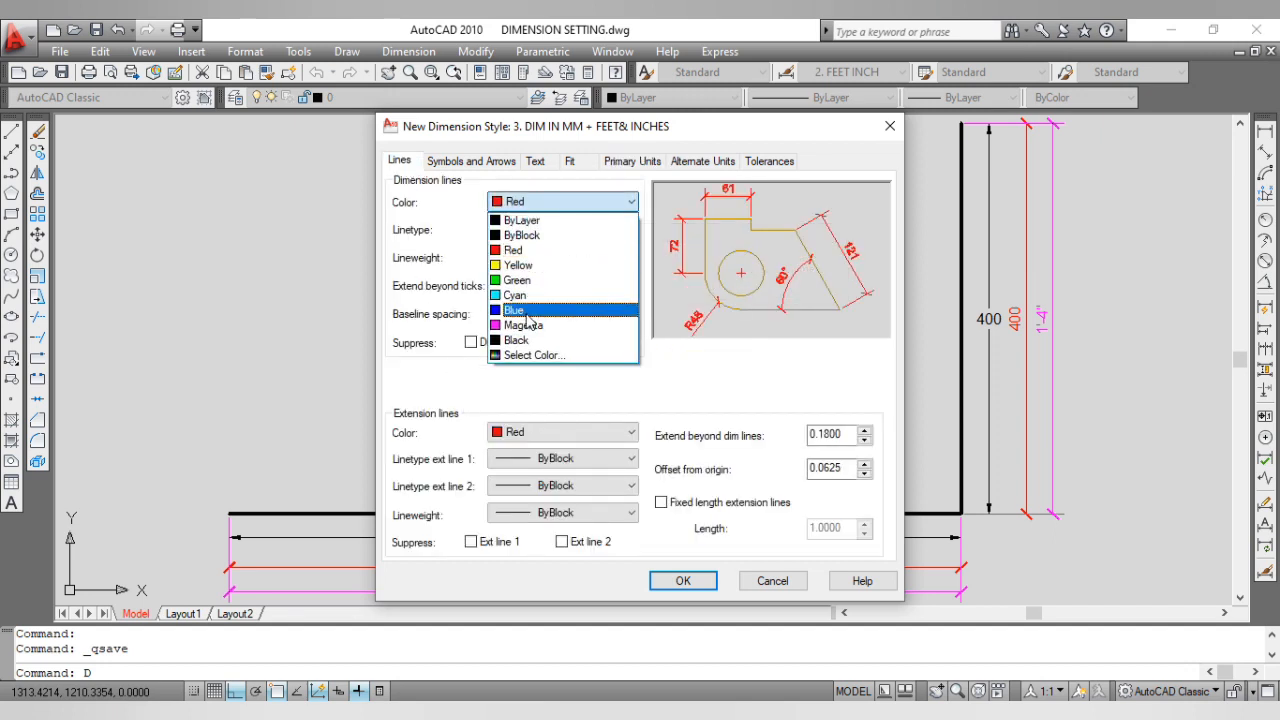
pyautogui.click(527, 315)
pyautogui.click(531, 437)
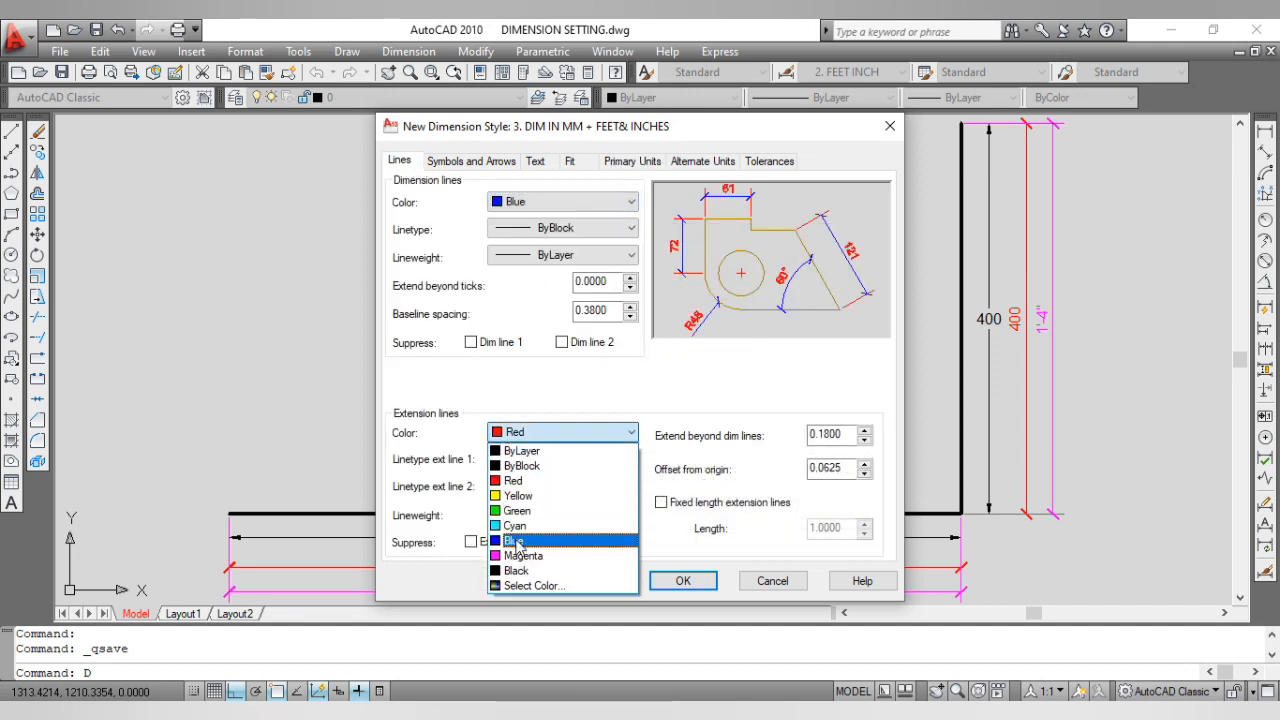
pyautogui.click(522, 545)
# Step: Set the dimension text color of the 3. DIM IN MM + FEET& INCHES style to Blue
pyautogui.click(500, 162)
pyautogui.click(535, 161)
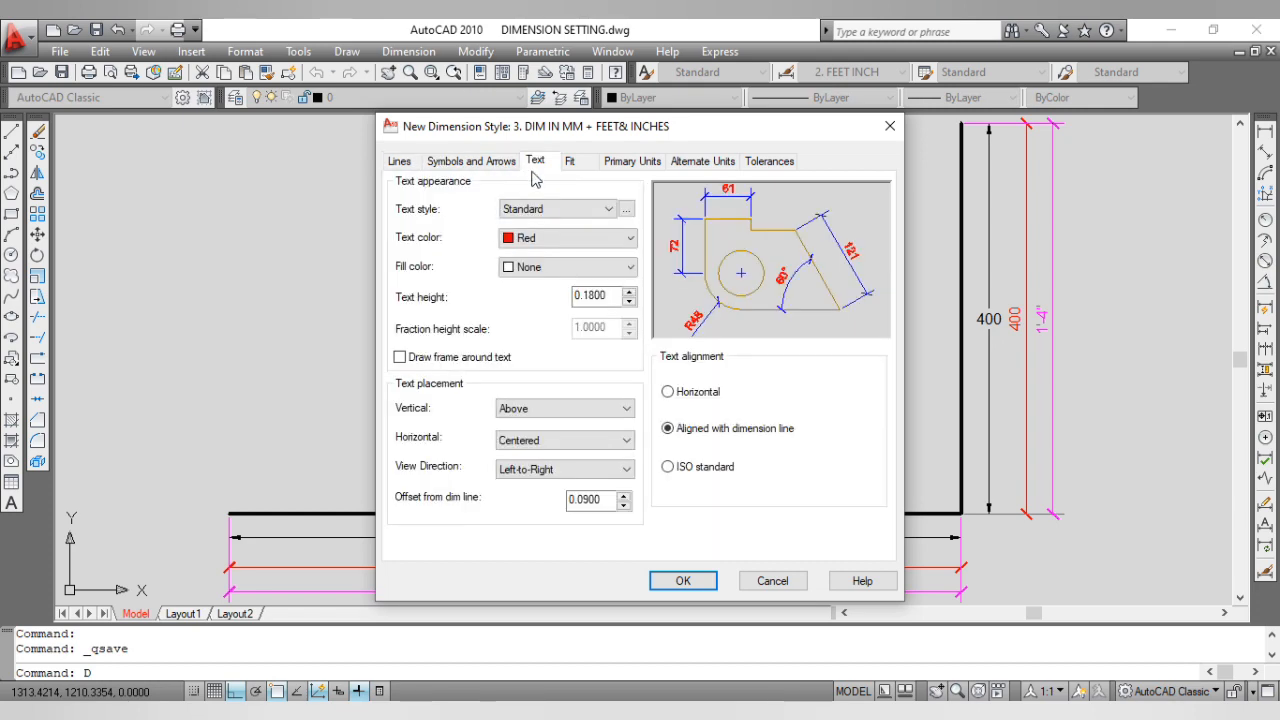
pyautogui.click(527, 242)
pyautogui.click(528, 346)
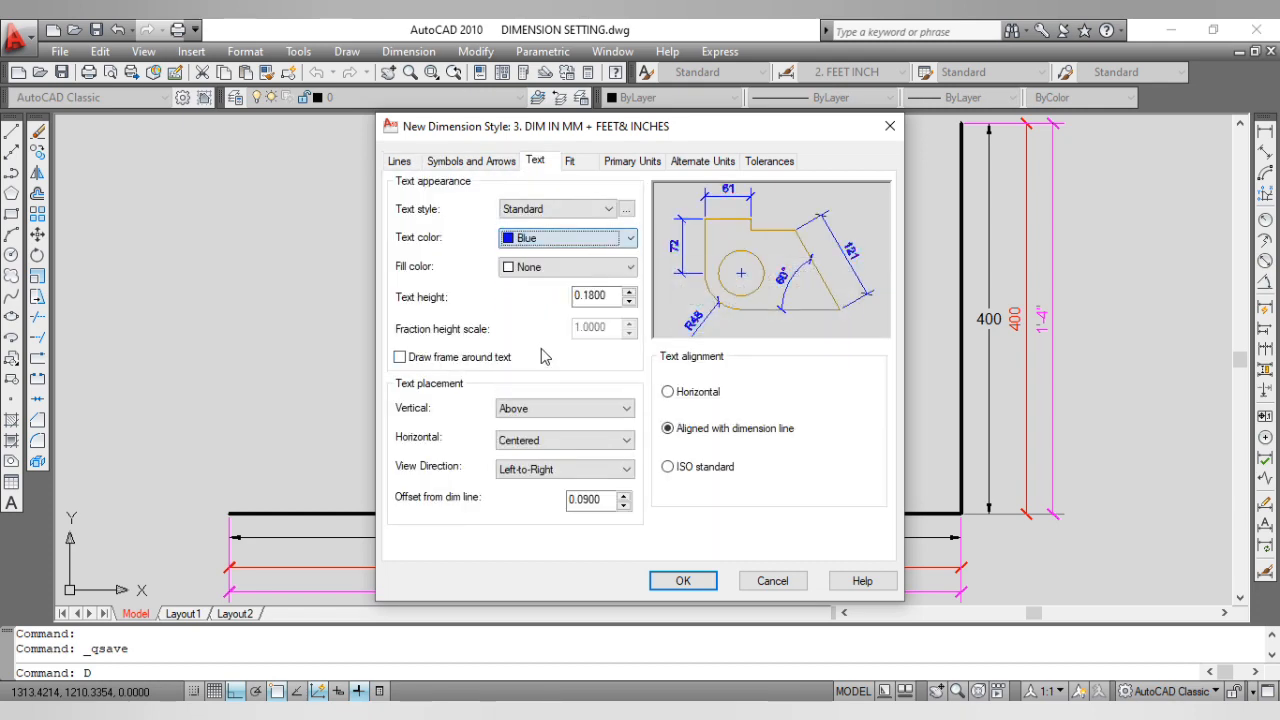
# Step: Turn on alternate units for the 3. DIM IN MM + FEET& INCHES style, using Architectural format with 0'-0" precision
pyautogui.click(400, 163)
pyautogui.click(536, 164)
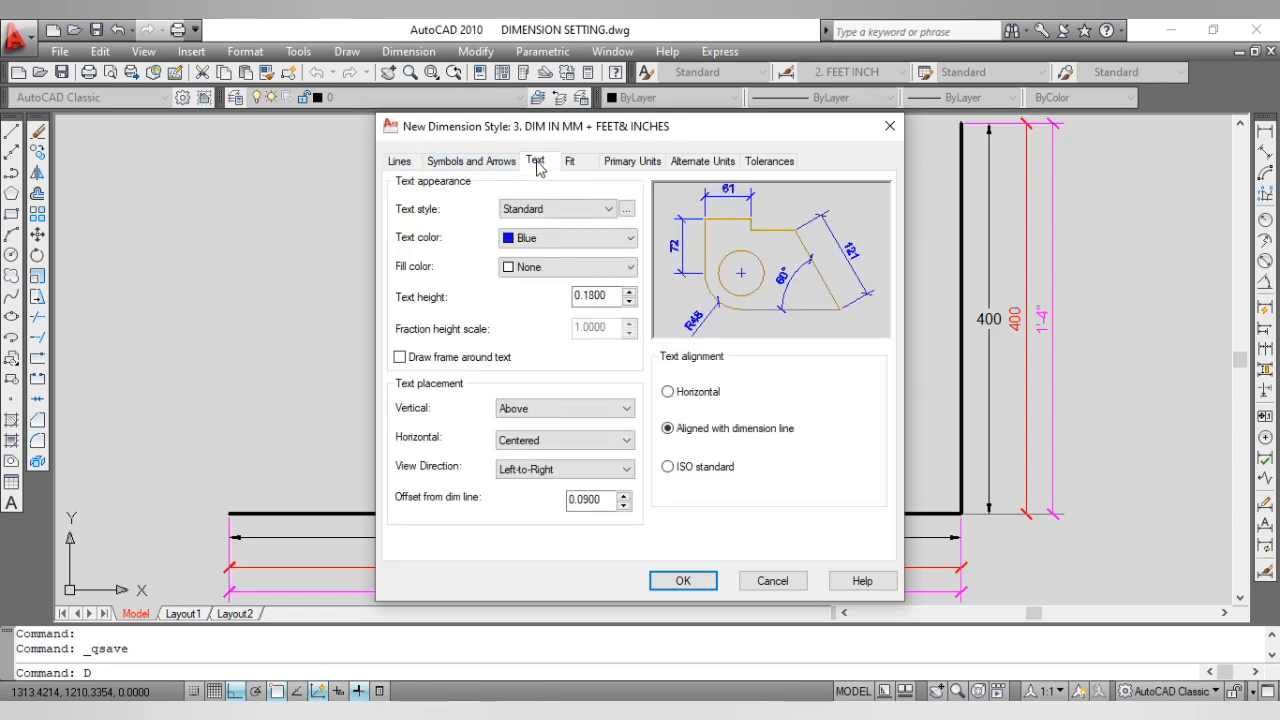
pyautogui.click(632, 162)
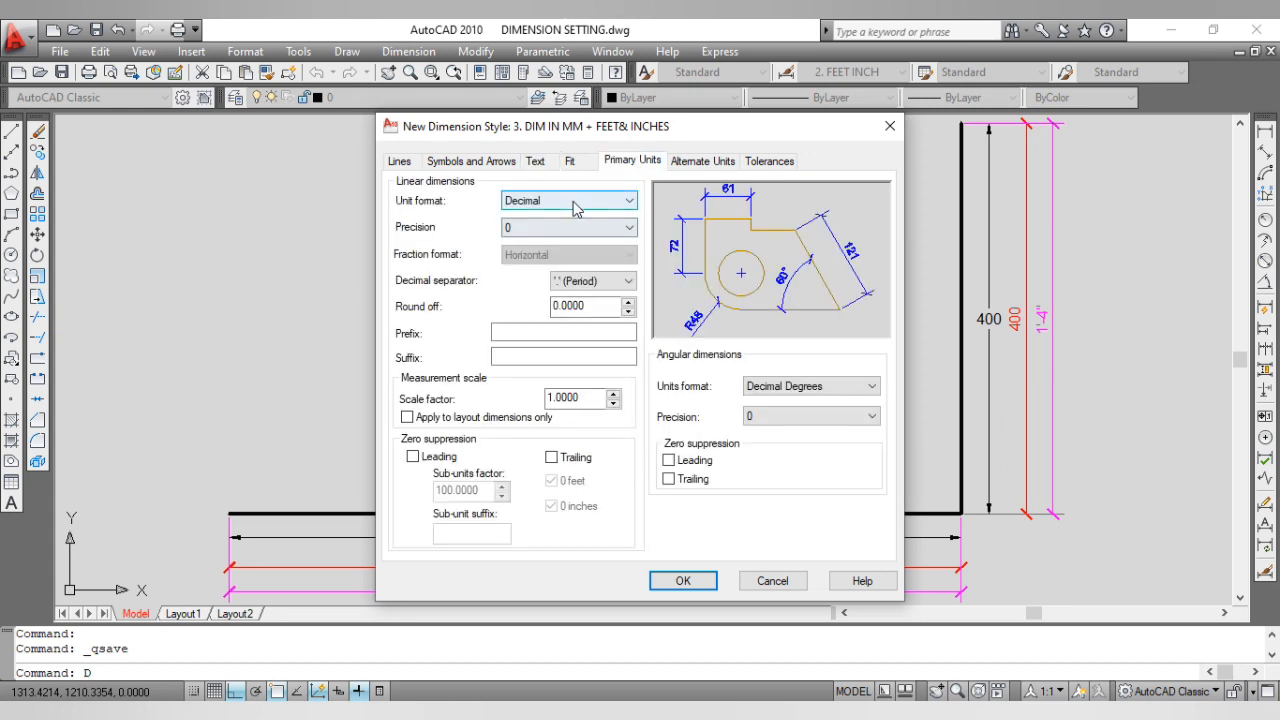
pyautogui.click(692, 166)
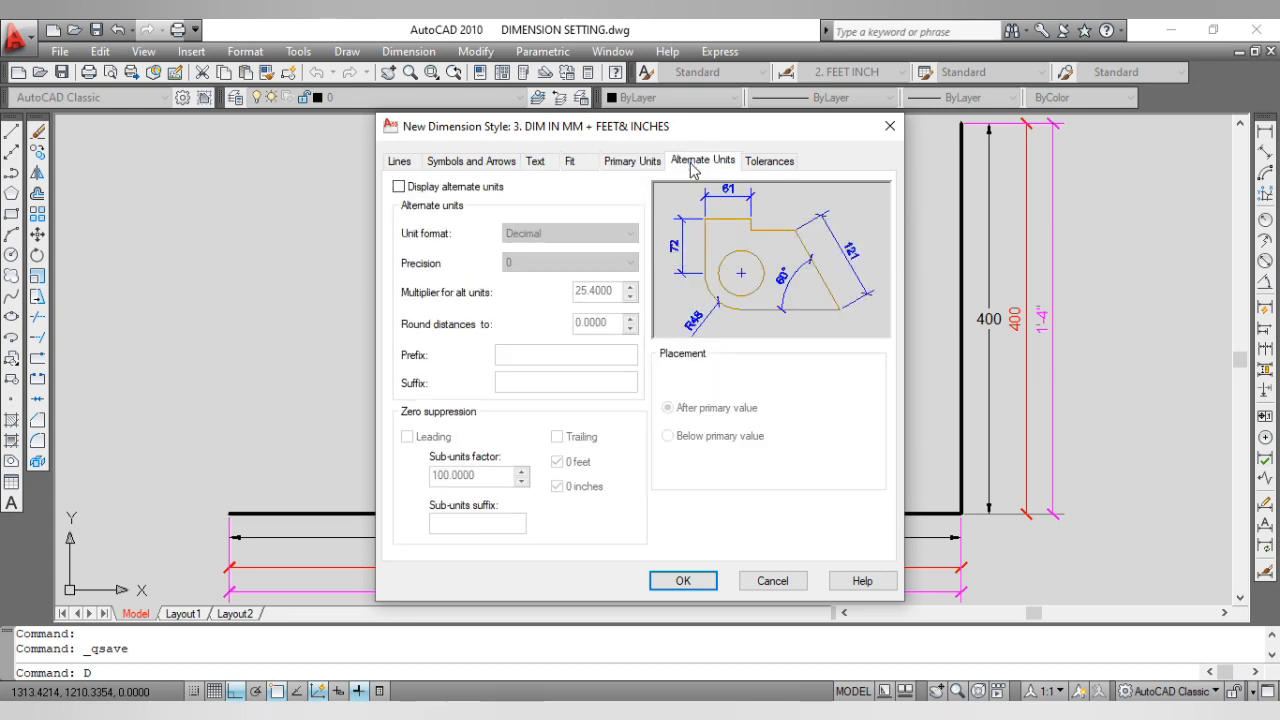
pyautogui.click(399, 187)
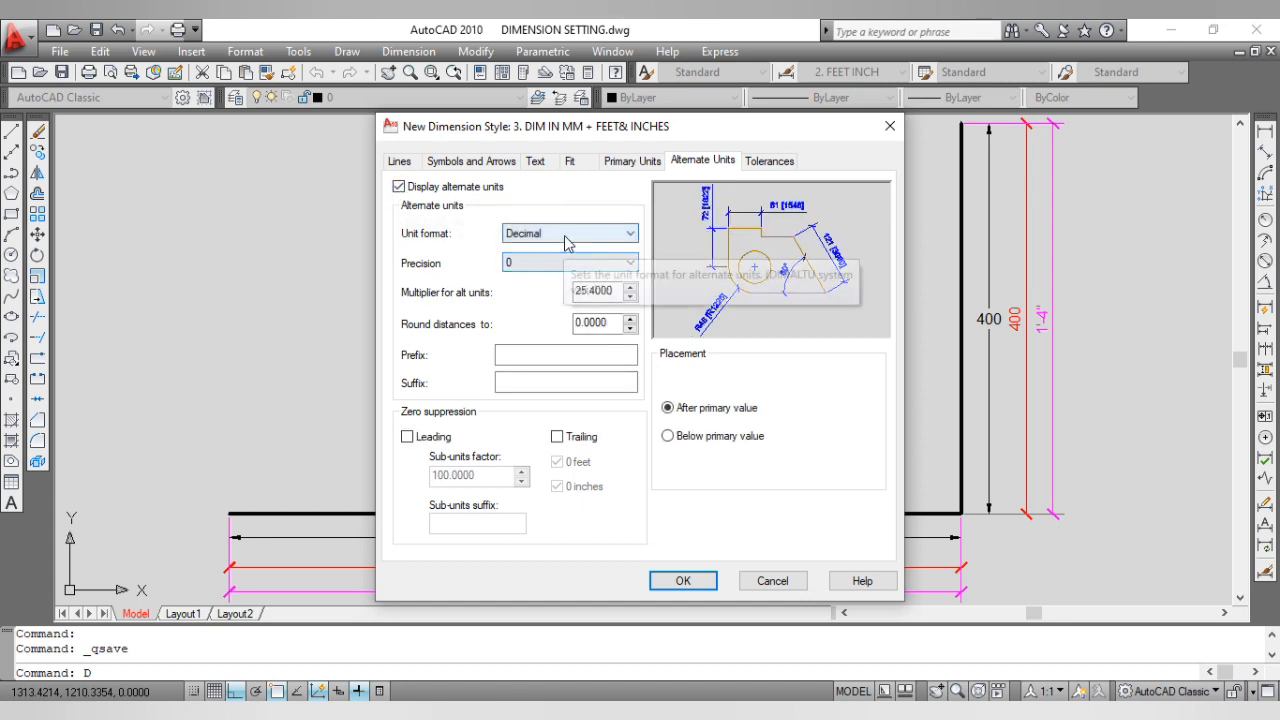
pyautogui.click(560, 236)
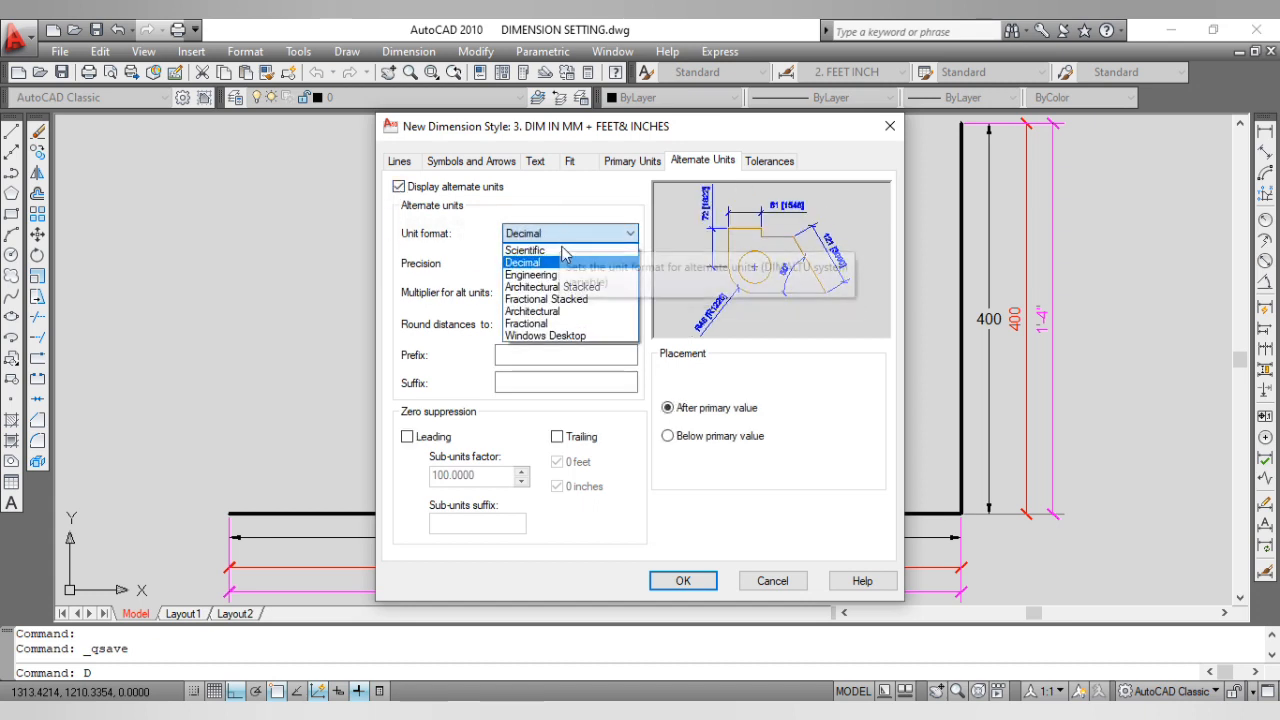
pyautogui.click(540, 311)
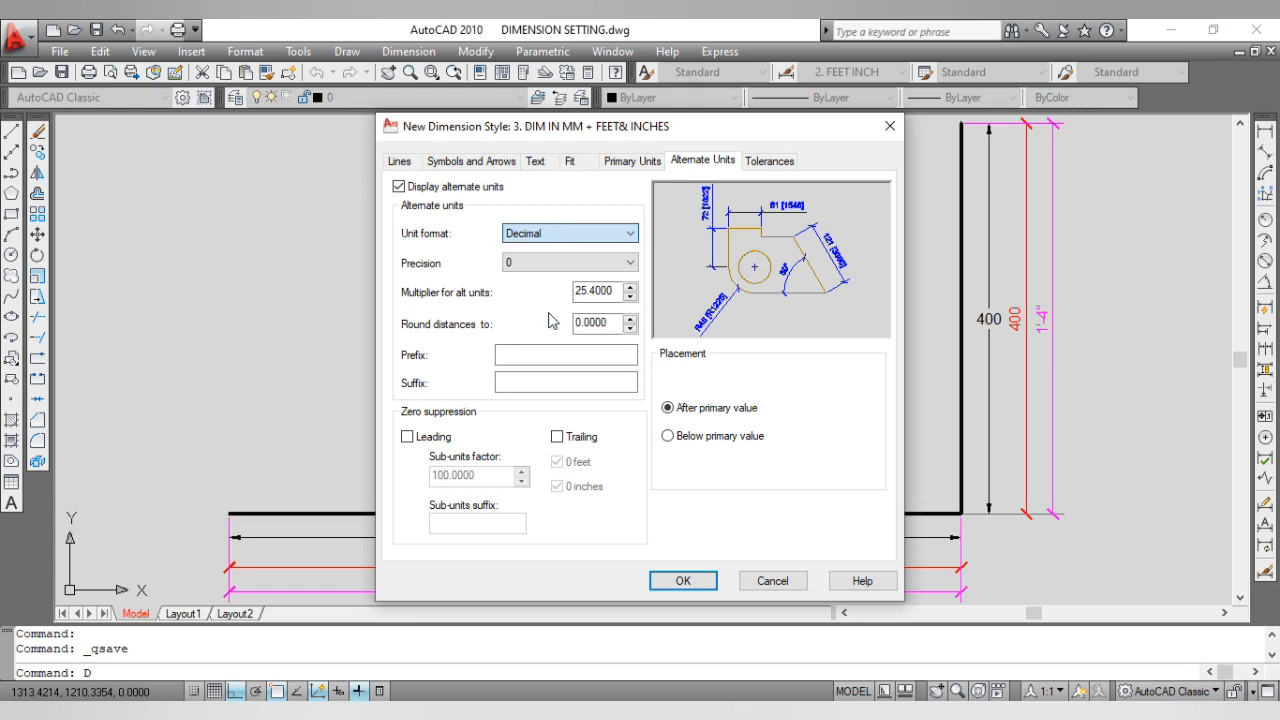
pyautogui.click(546, 264)
pyautogui.click(546, 268)
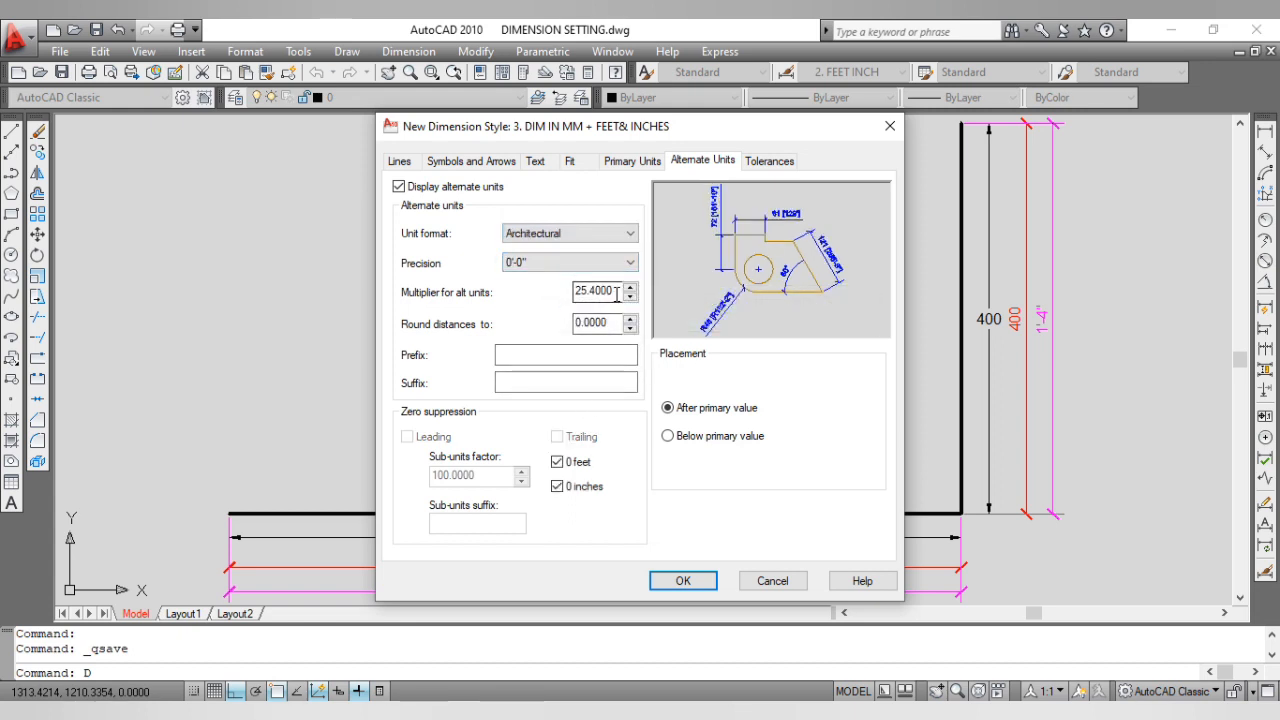
# Step: Set the alternate units multiplier to .03937, and make the 3. DIM IN MM + FEET& INCHES style current
pyautogui.moveTo(617, 292); pyautogui.dragTo(550, 294)
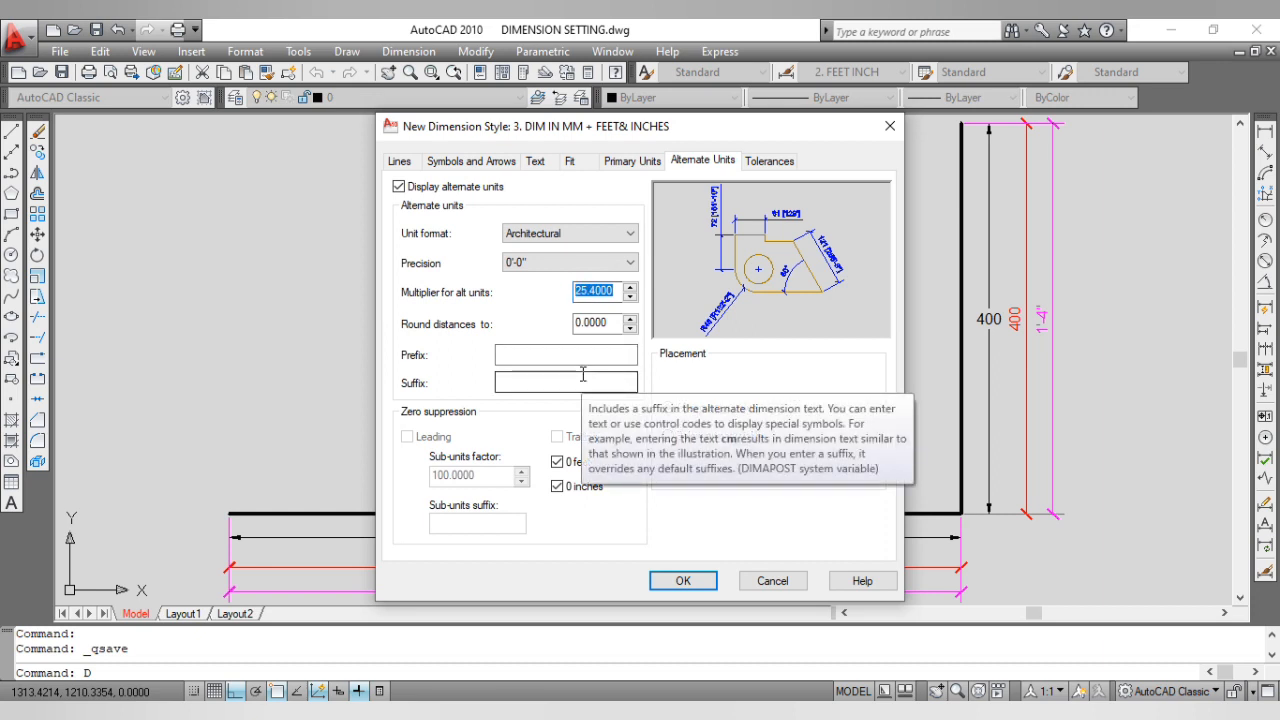
pyautogui.write('.03937')
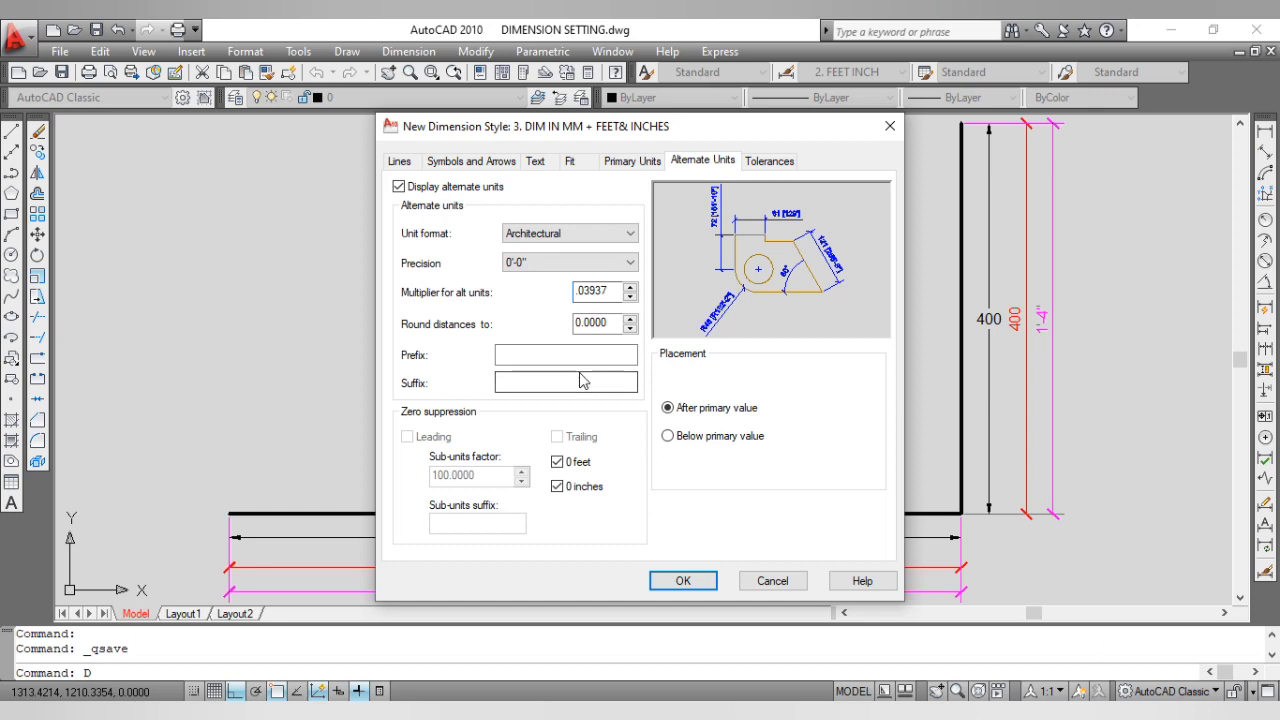
pyautogui.click(683, 581)
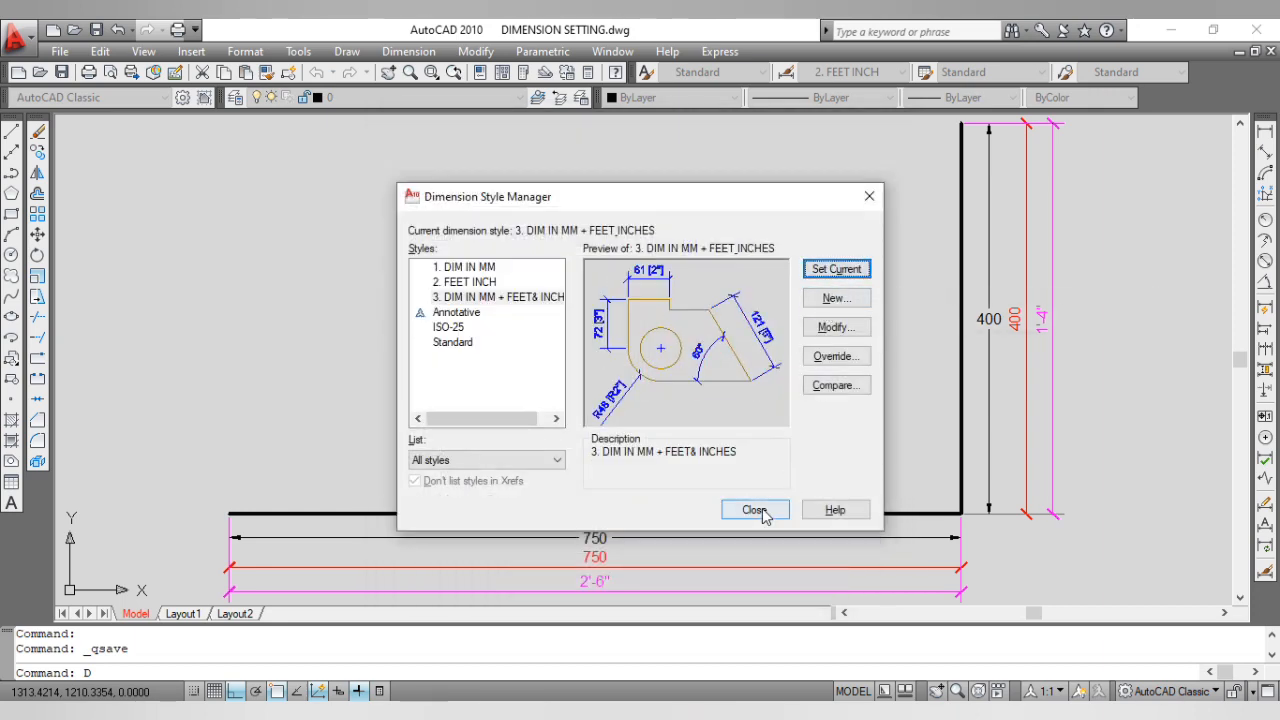
pyautogui.click(755, 510)
# Step: Add a linear dimension to the vertical line, placed outside its magenta feet-and-inch dimension
pyautogui.middleClick(883, 374)
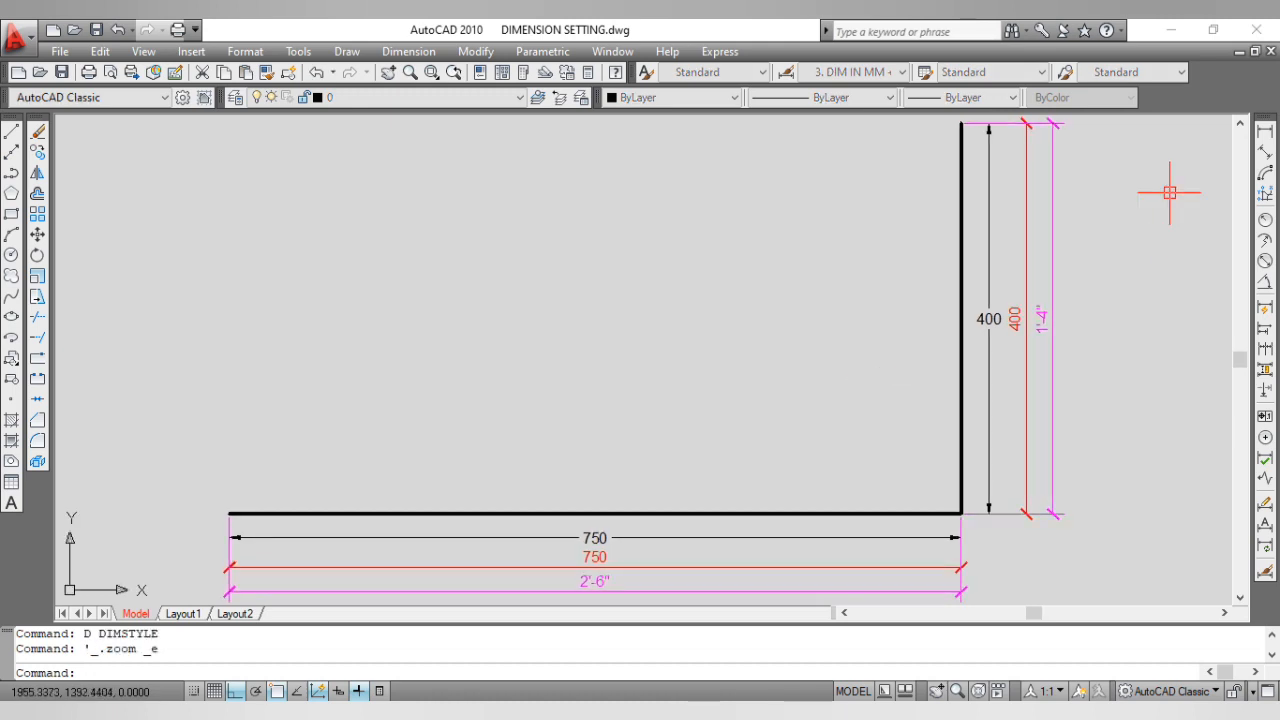
pyautogui.click(1265, 131)
pyautogui.press('Return')
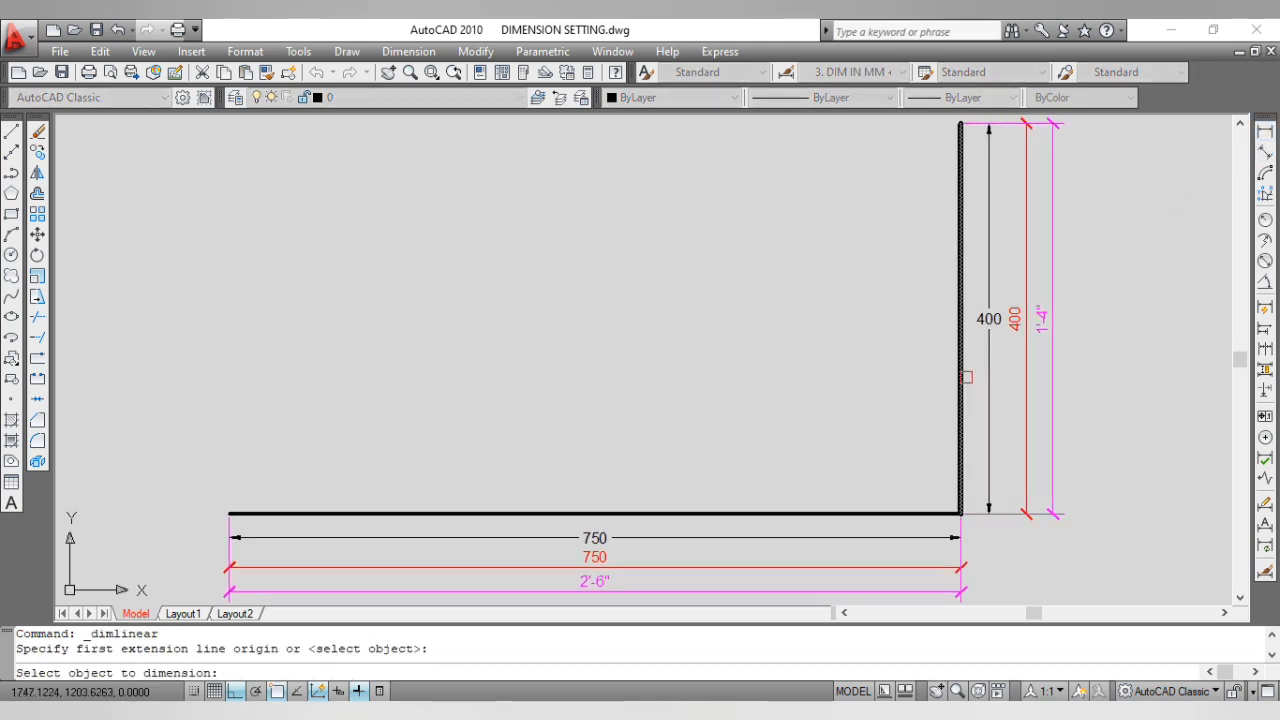
pyautogui.click(966, 377)
pyautogui.click(1081, 457)
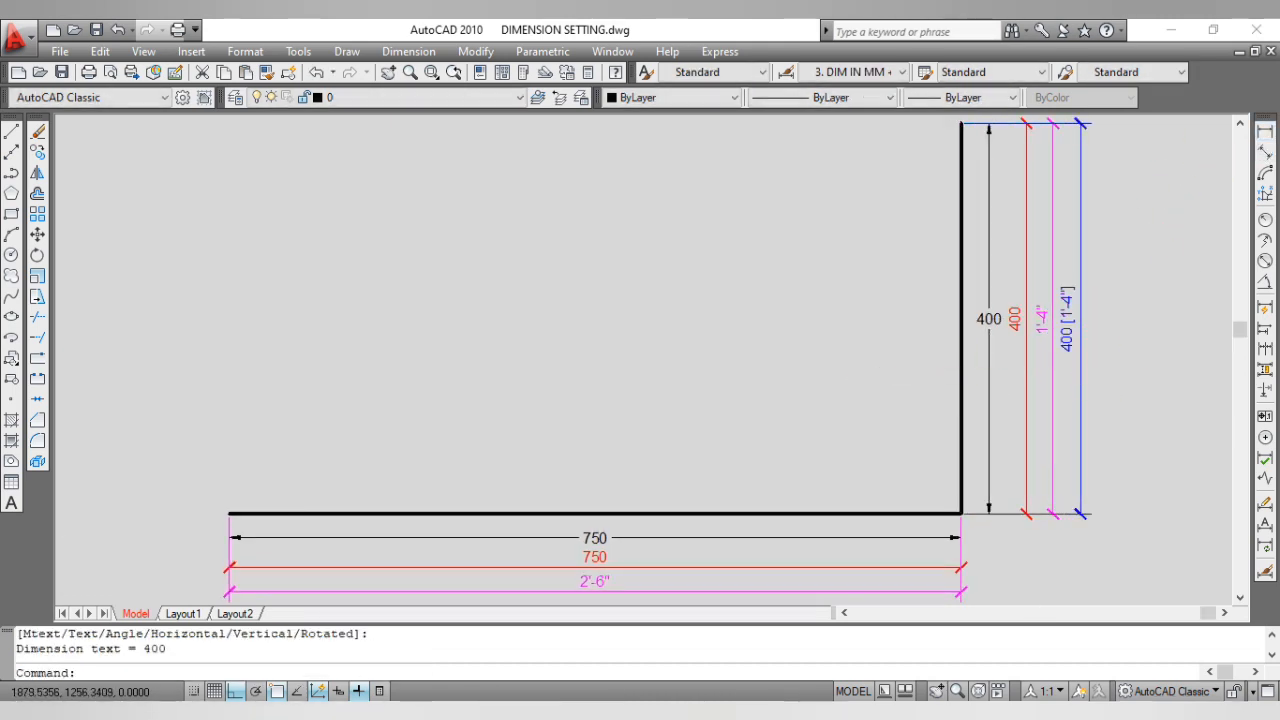
pyautogui.scroll(3, 1057, 354)
pyautogui.middleClick(1051, 358)
pyautogui.middleClick(1051, 358)
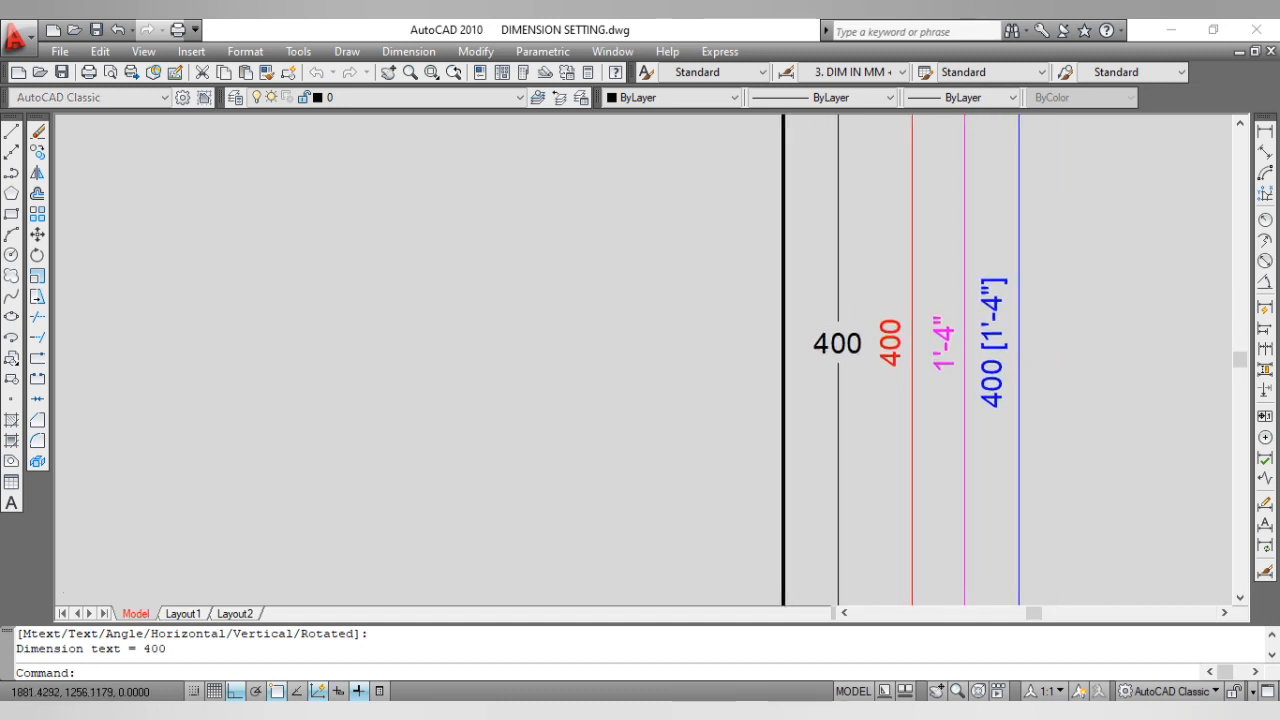
# Step: Add a linear dimension to the horizontal line, placed below its magenta feet-and-inch dimension, and save the drawing
pyautogui.click(1265, 131)
pyautogui.press('Return')
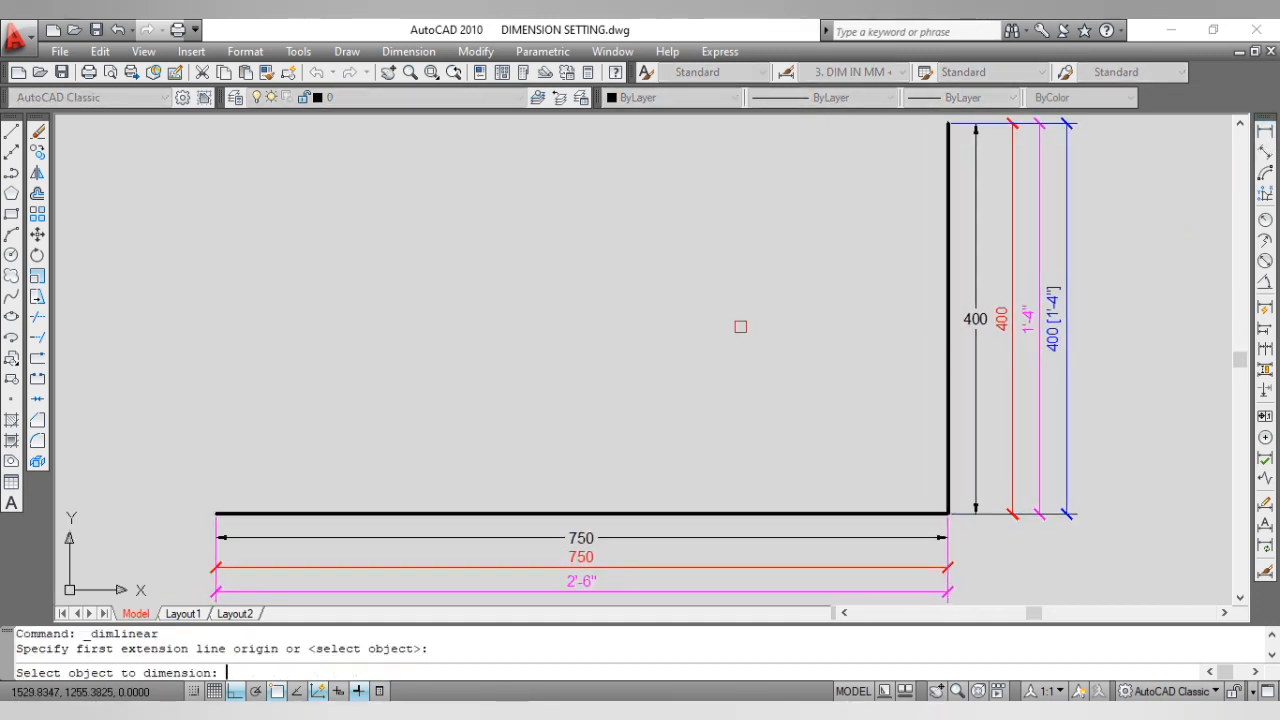
pyautogui.moveTo(743, 326); pyautogui.dragTo(749, 320, button='middle')
pyautogui.click(675, 412)
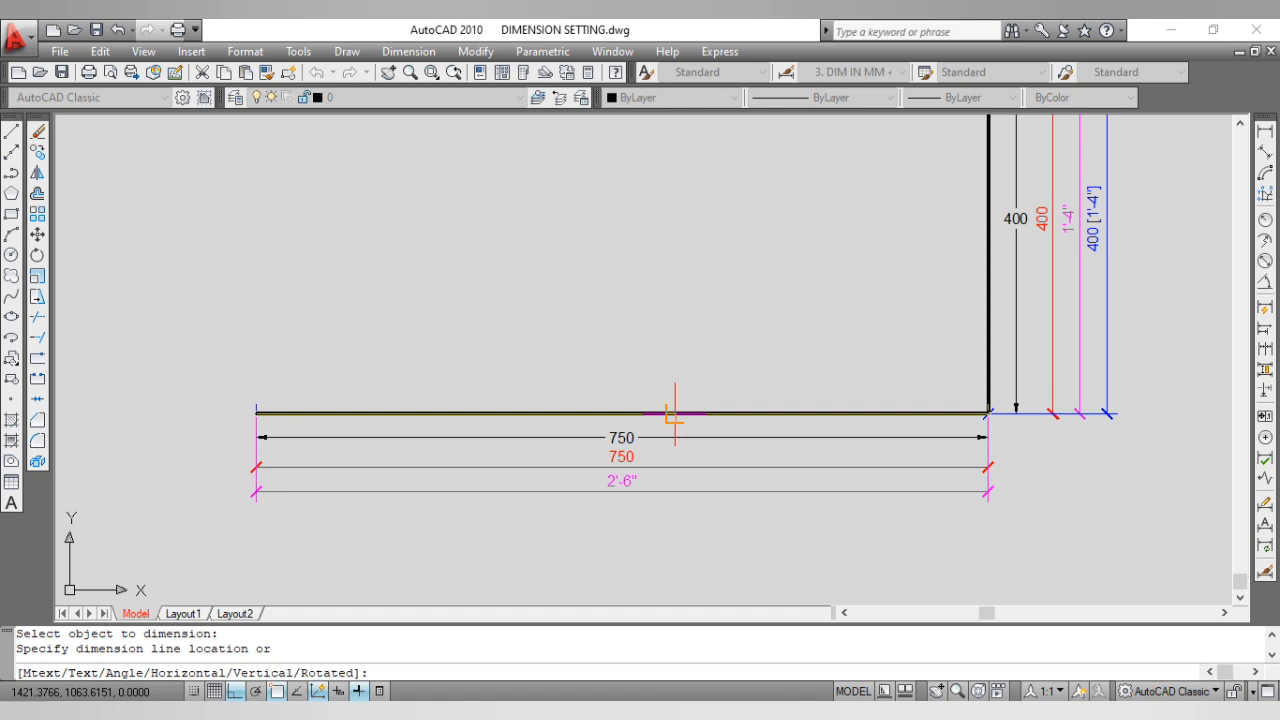
pyautogui.click(666, 521)
pyautogui.middleClick(684, 383)
pyautogui.middleClick(684, 383)
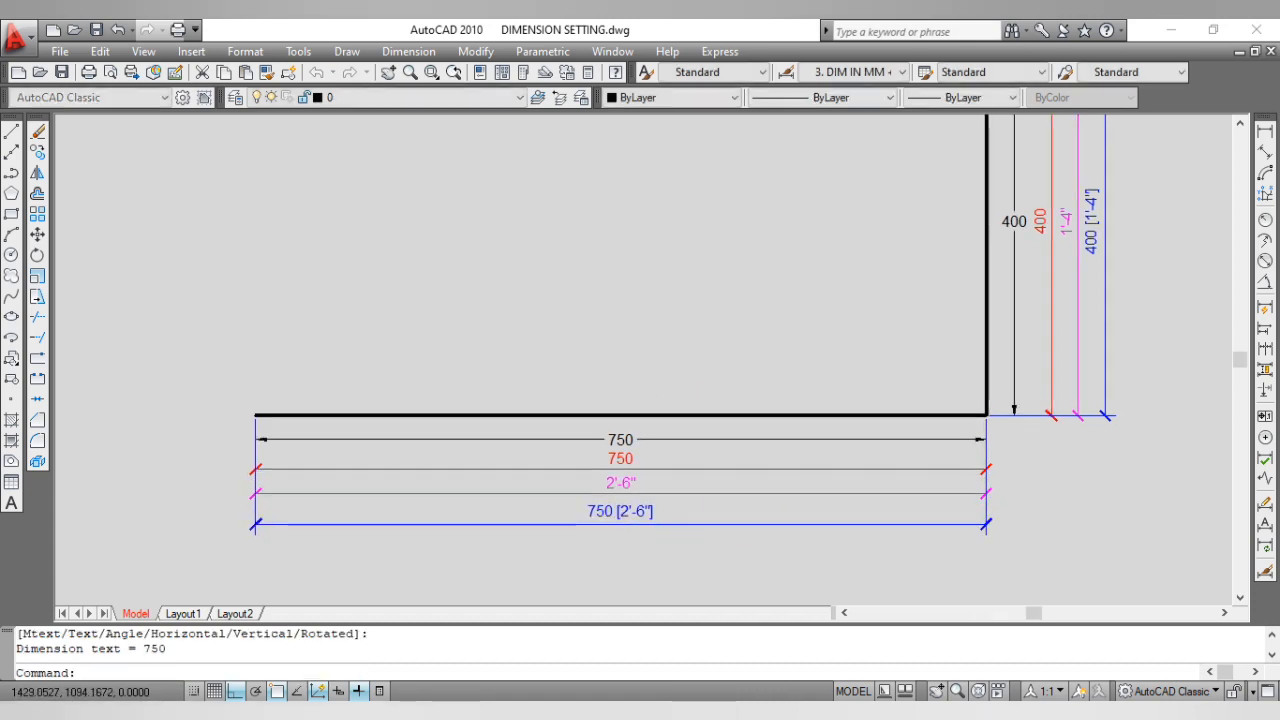
pyautogui.hotkey('ctrl', 's')
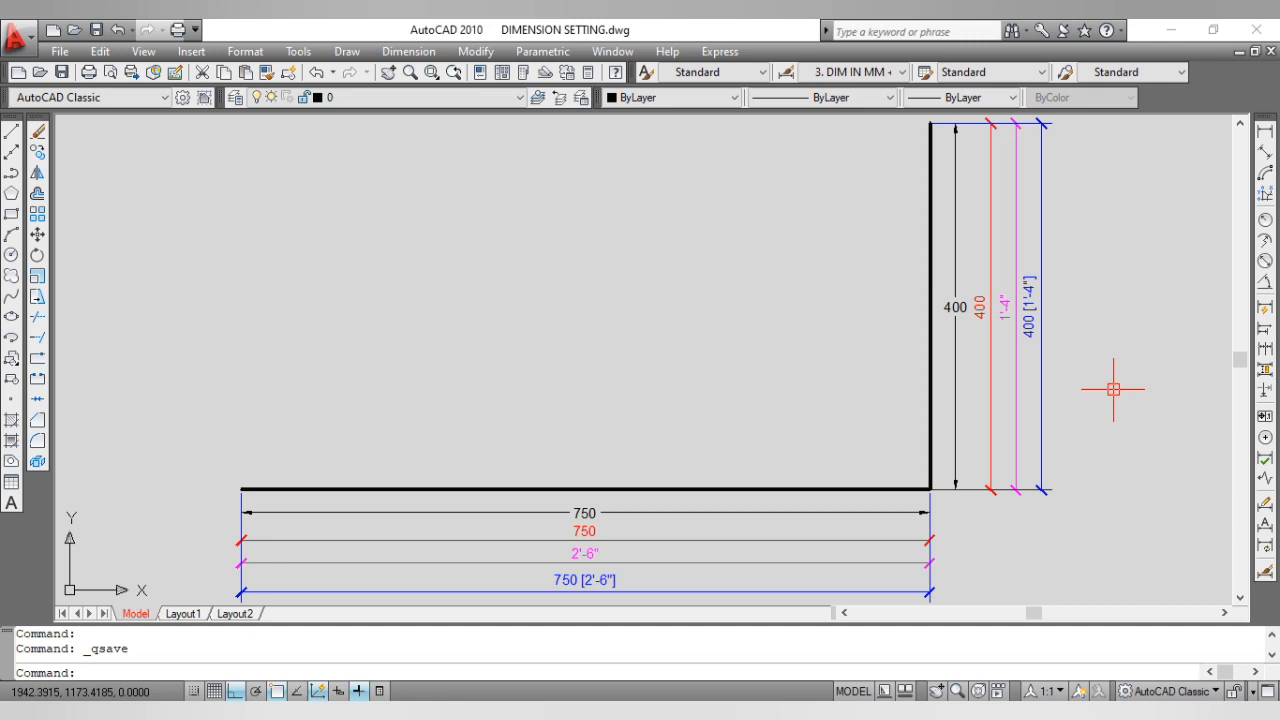
pyautogui.press('Return')
pyautogui.press('Return')
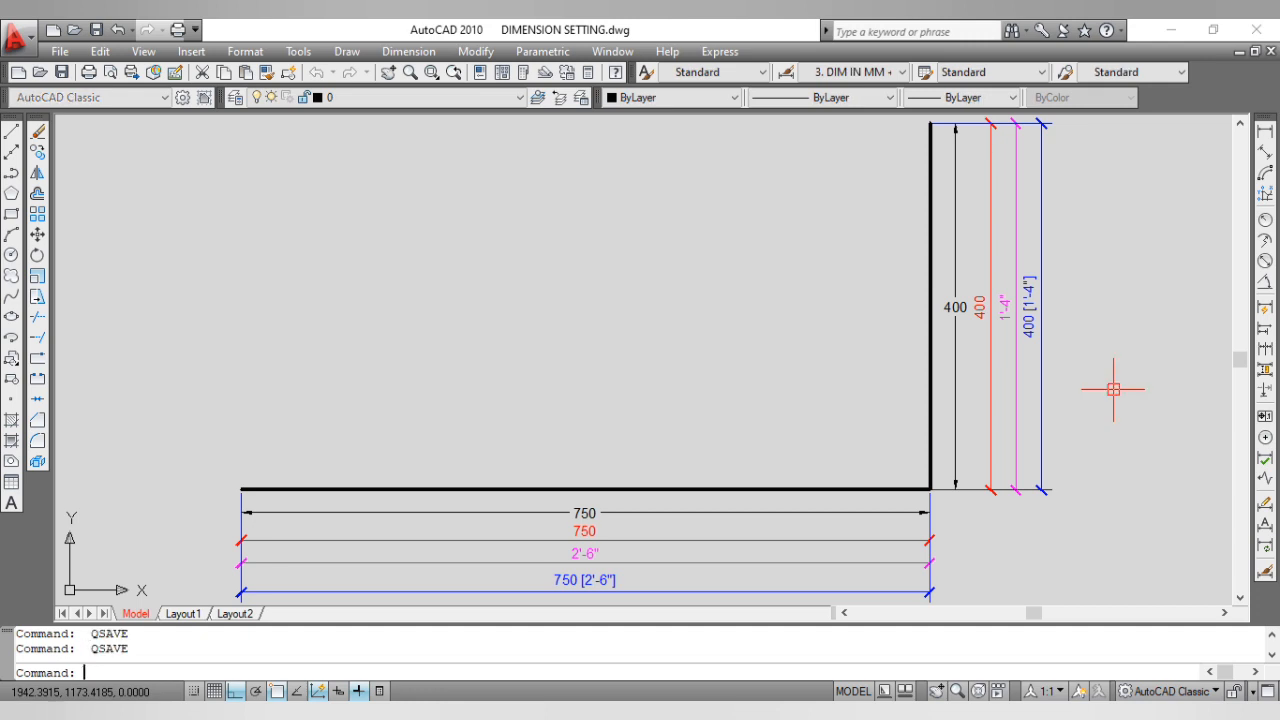
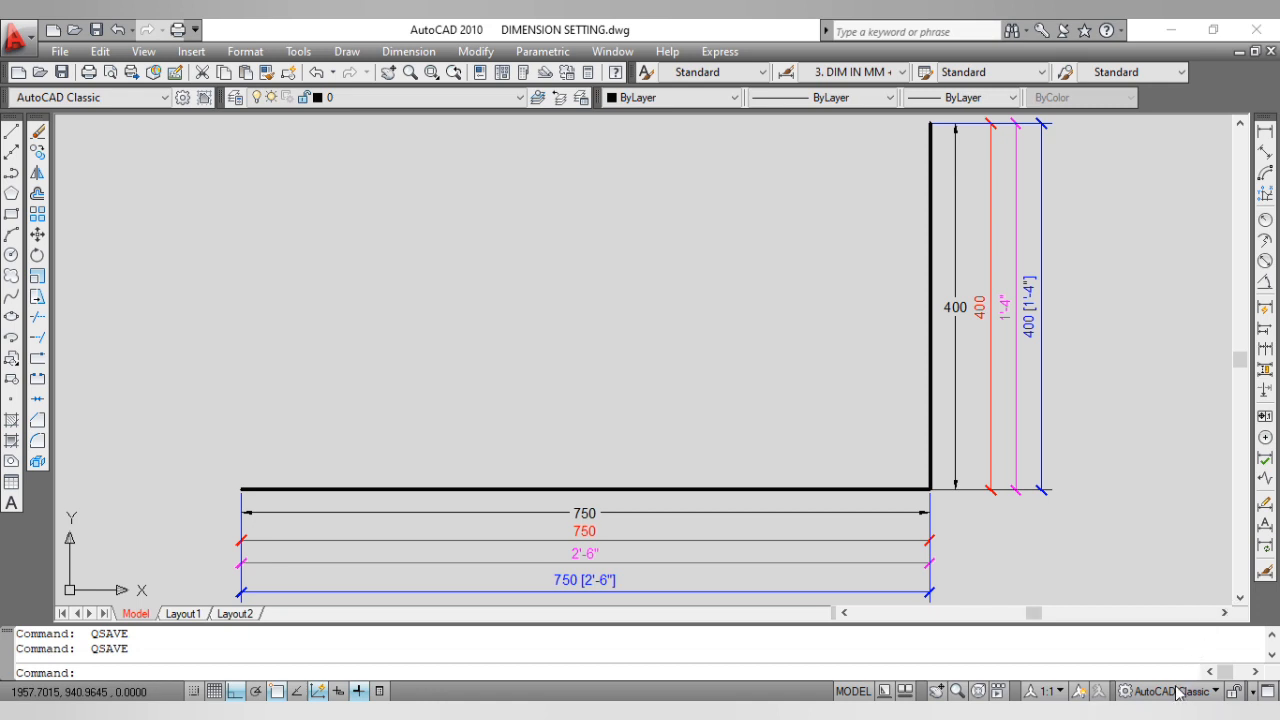
pyautogui.middleClick(1116, 506)
pyautogui.middleClick(1116, 506)
pyautogui.middleClick(1117, 506)
pyautogui.middleClick(1117, 506)
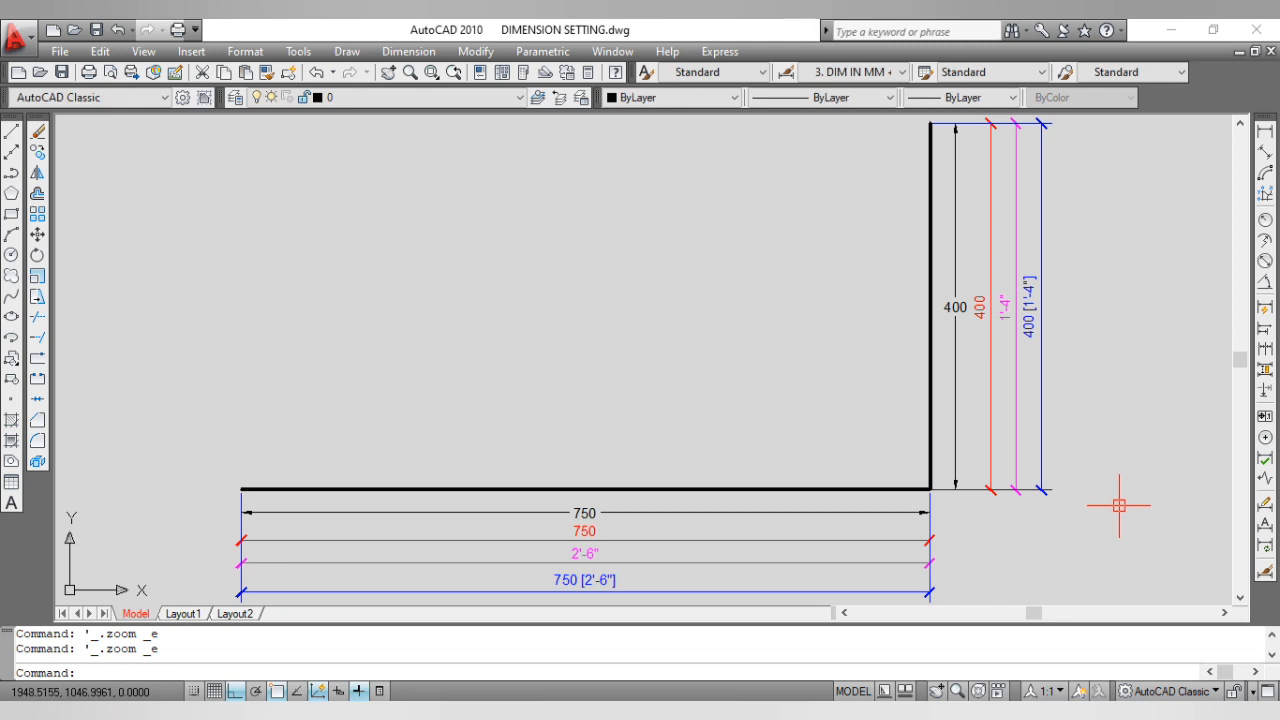
# Step: Draw a circle about 102 mm in diameter in the empty area above the horizontal line
pyautogui.write('c')
pyautogui.press('Return')
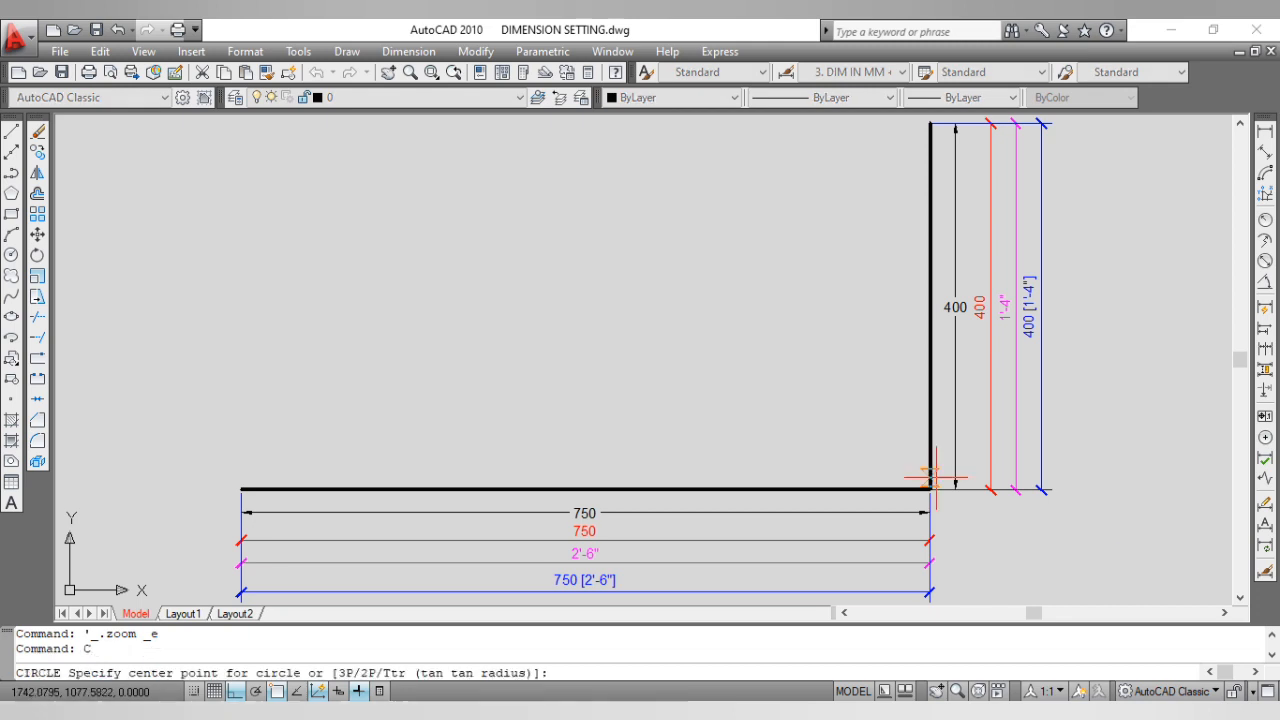
pyautogui.click(606, 277)
pyautogui.click(655, 282)
pyautogui.press('Escape')
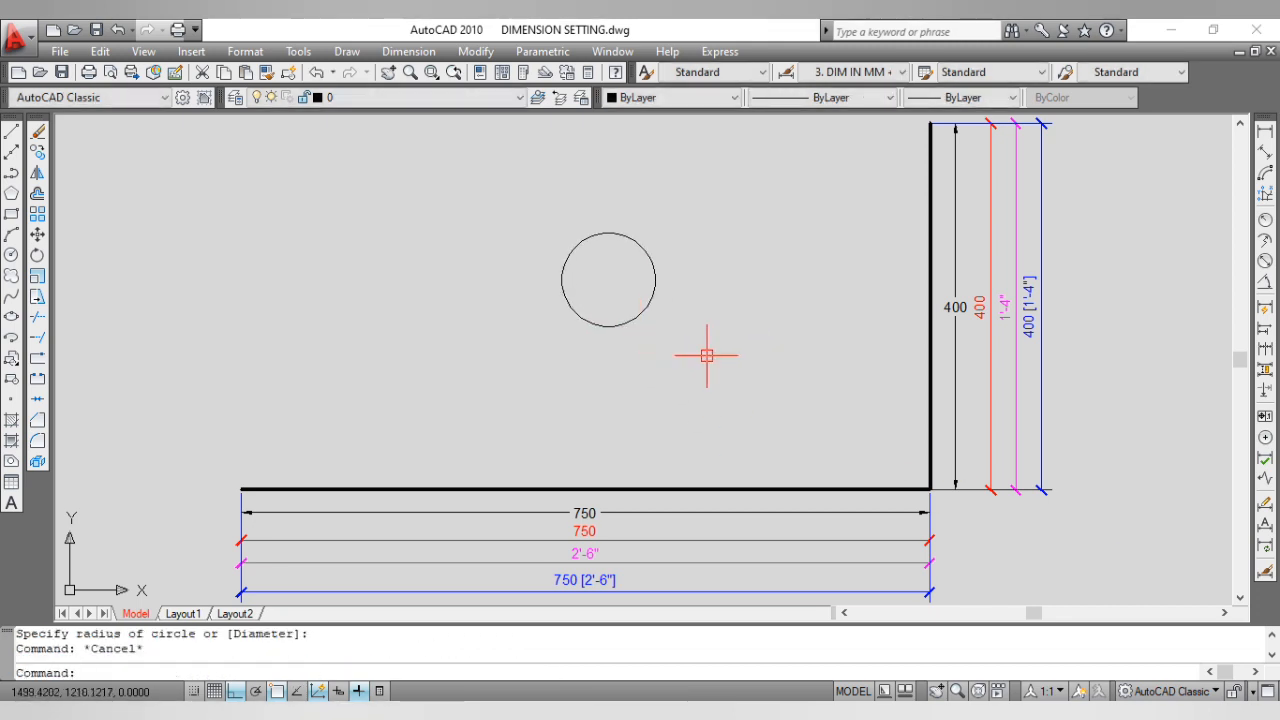
# Step: Make 1. DIM IN MM the current dimension style
pyautogui.write('D')
pyautogui.press('Return')
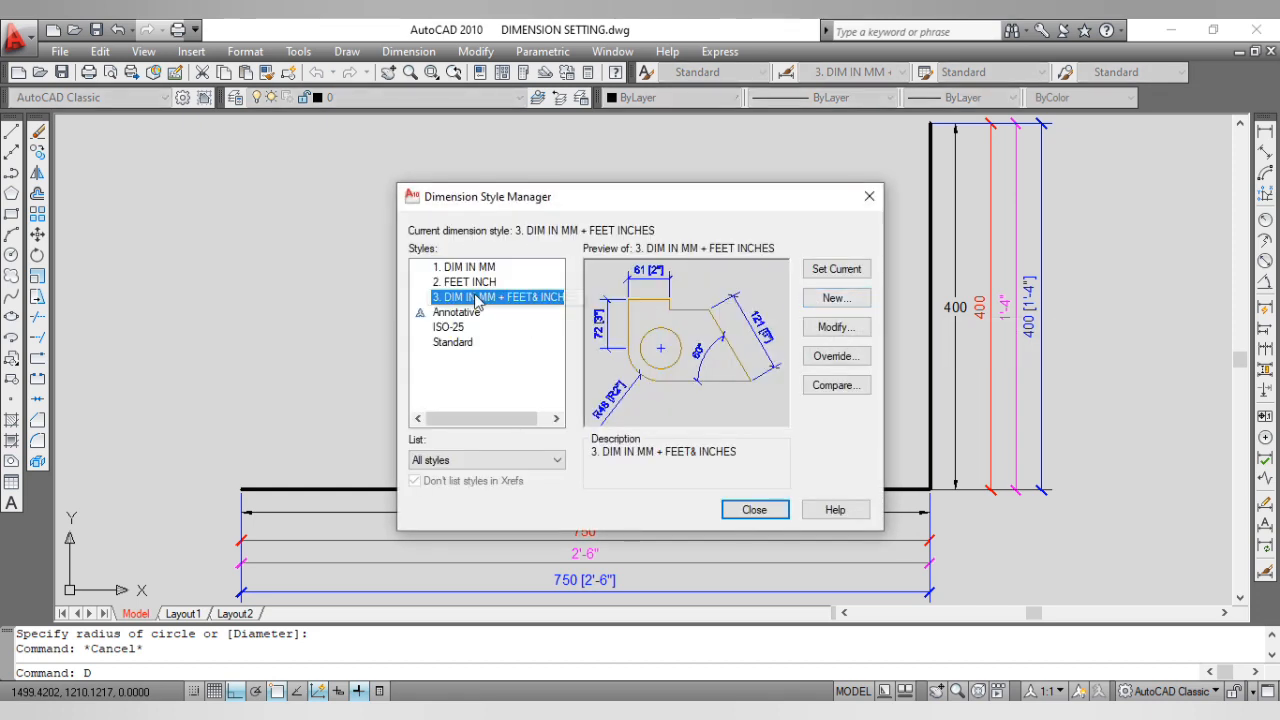
pyautogui.click(465, 267)
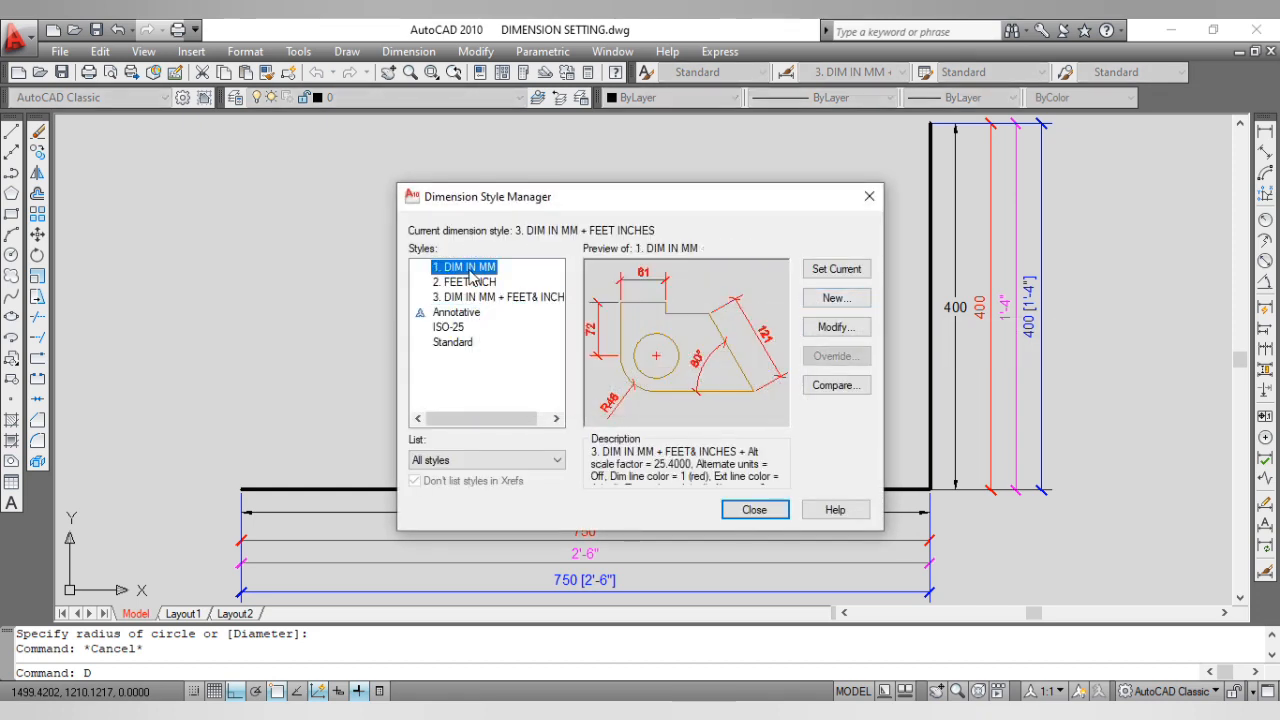
pyautogui.click(836, 269)
pyautogui.click(754, 510)
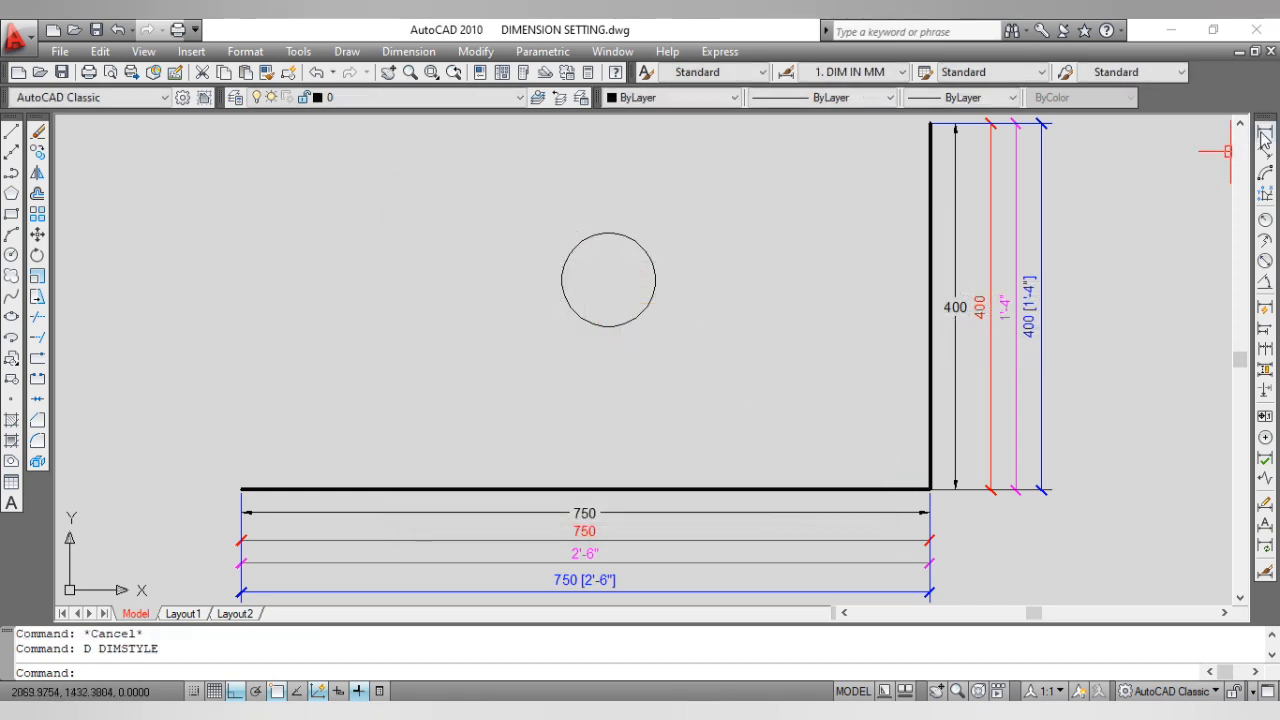
# Step: Add a diameter dimension to the circle, placing its text outside to the lower right
pyautogui.click(1266, 260)
pyautogui.click(646, 312)
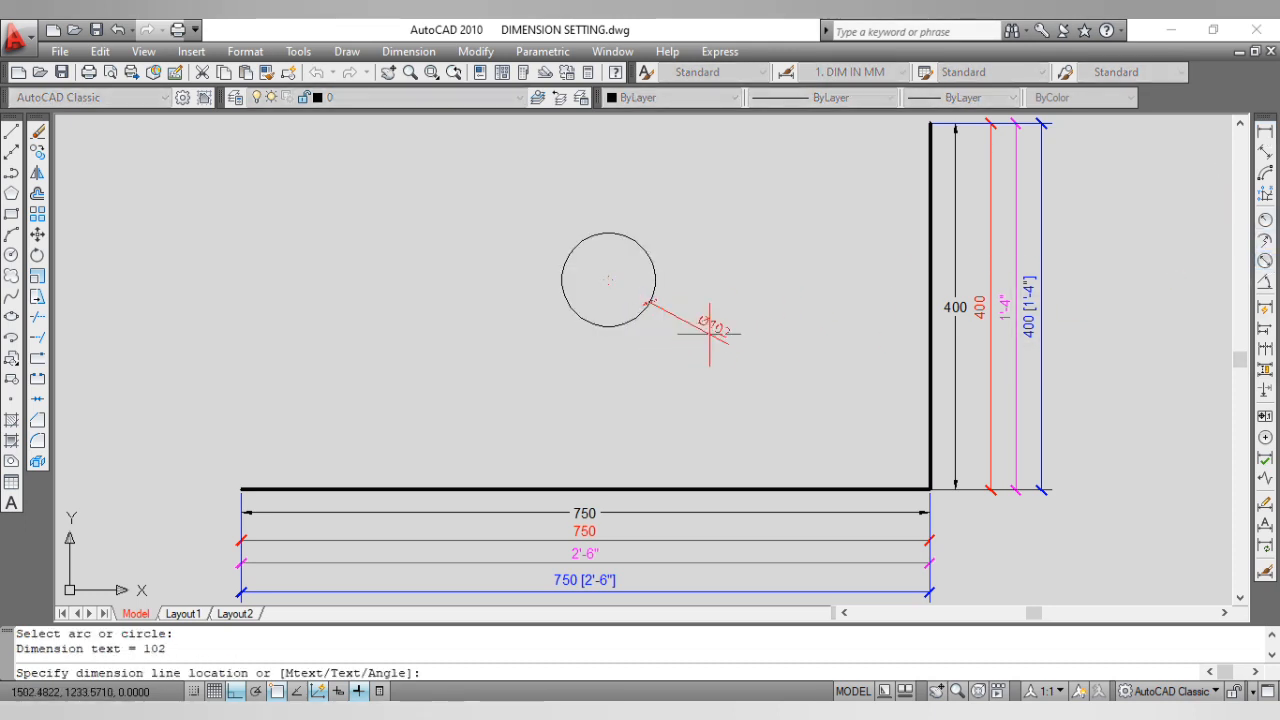
pyautogui.click(712, 334)
pyautogui.press('Return')
pyautogui.press('Escape')
pyautogui.press('Escape')
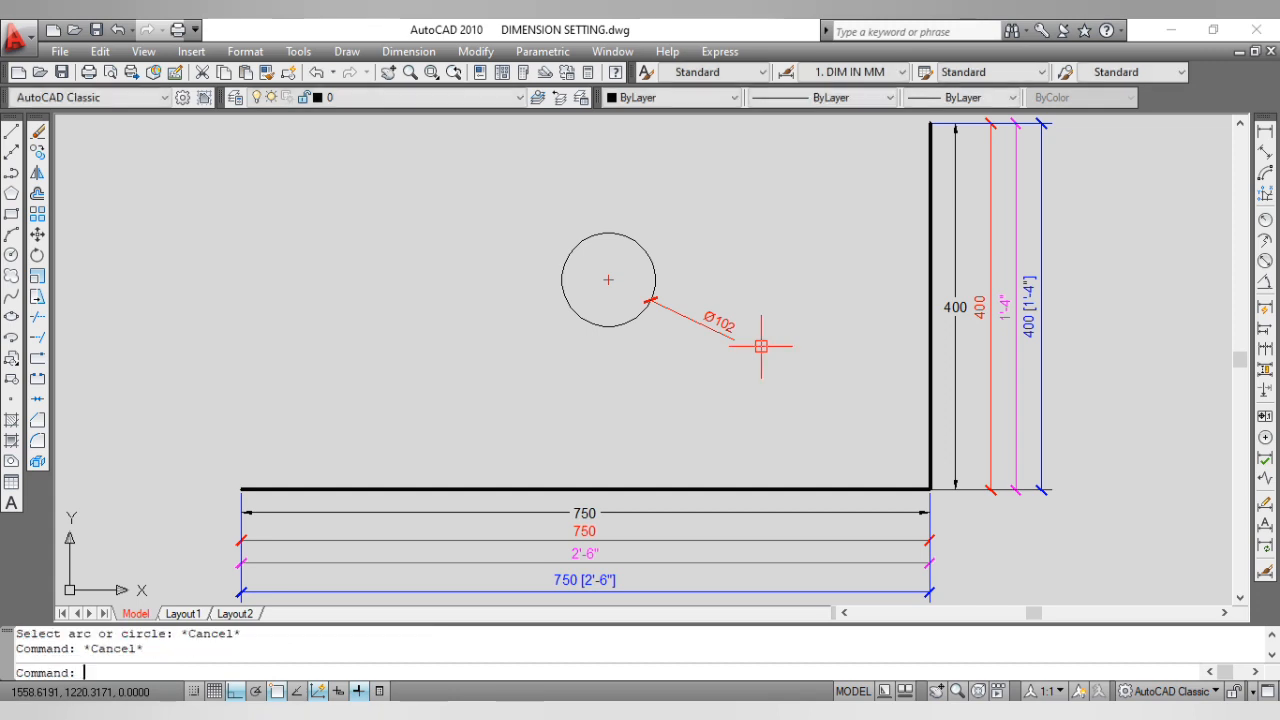
# Step: Make 2. FEET INCH the current dimension style
pyautogui.write('D')
pyautogui.press('Return')
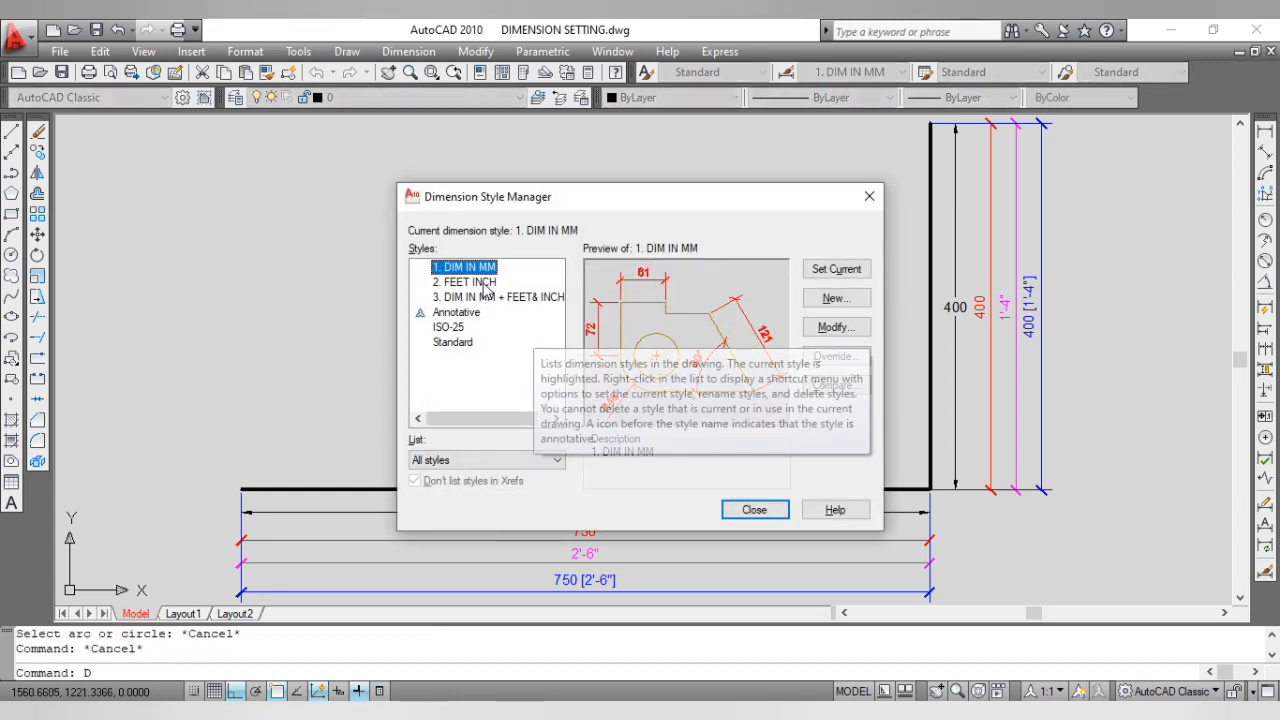
pyautogui.click(470, 282)
pyautogui.click(836, 269)
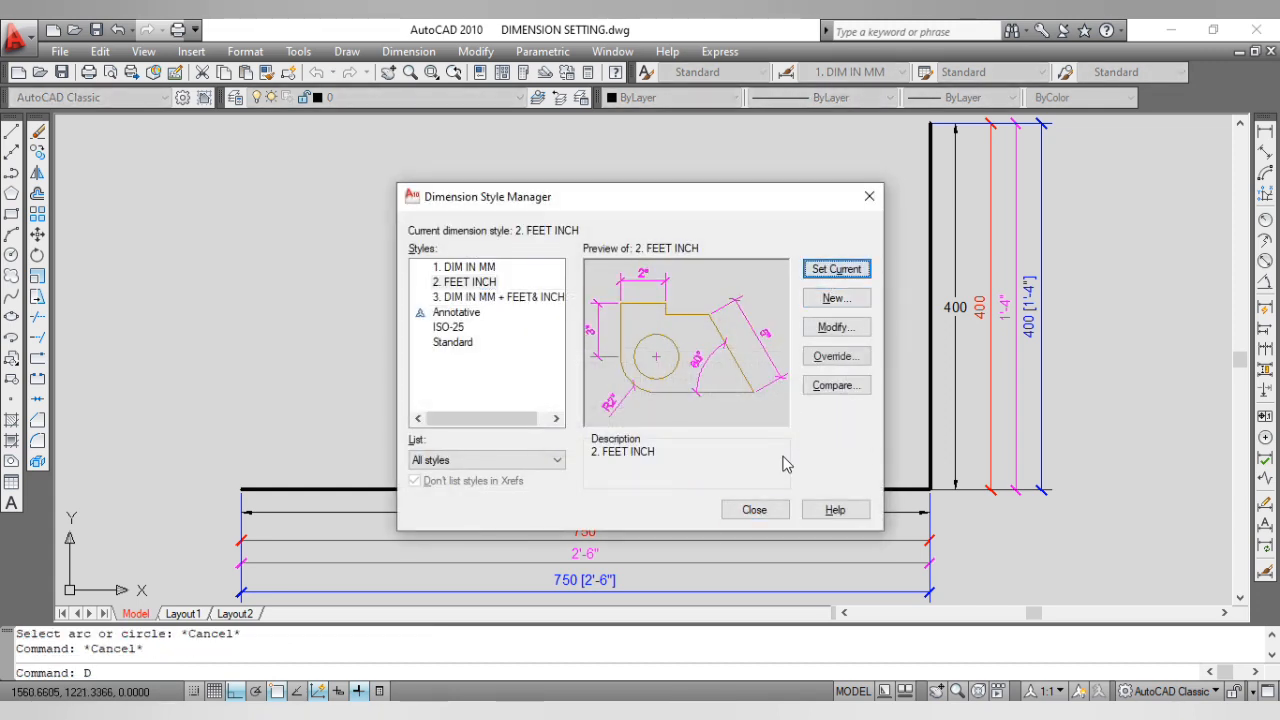
pyautogui.click(754, 510)
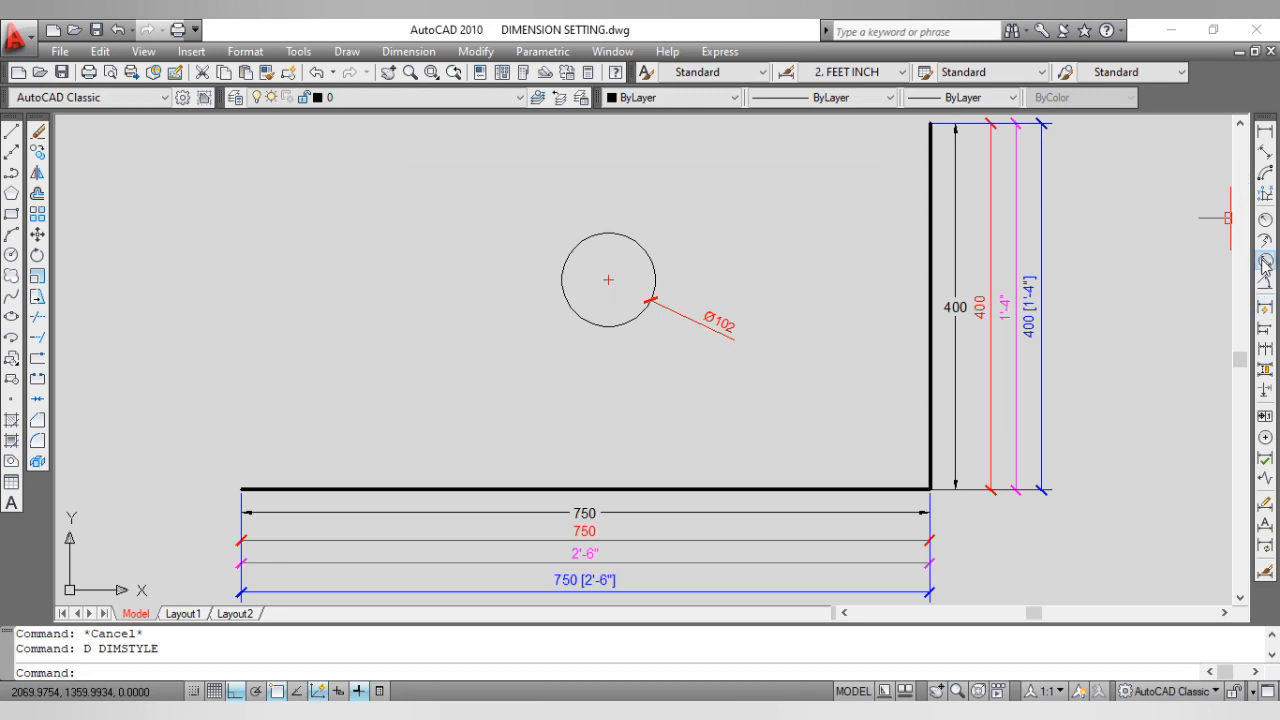
# Step: Add a second diameter dimension to the circle, placed below the red diameter dimension
pyautogui.click(1265, 261)
pyautogui.click(641, 313)
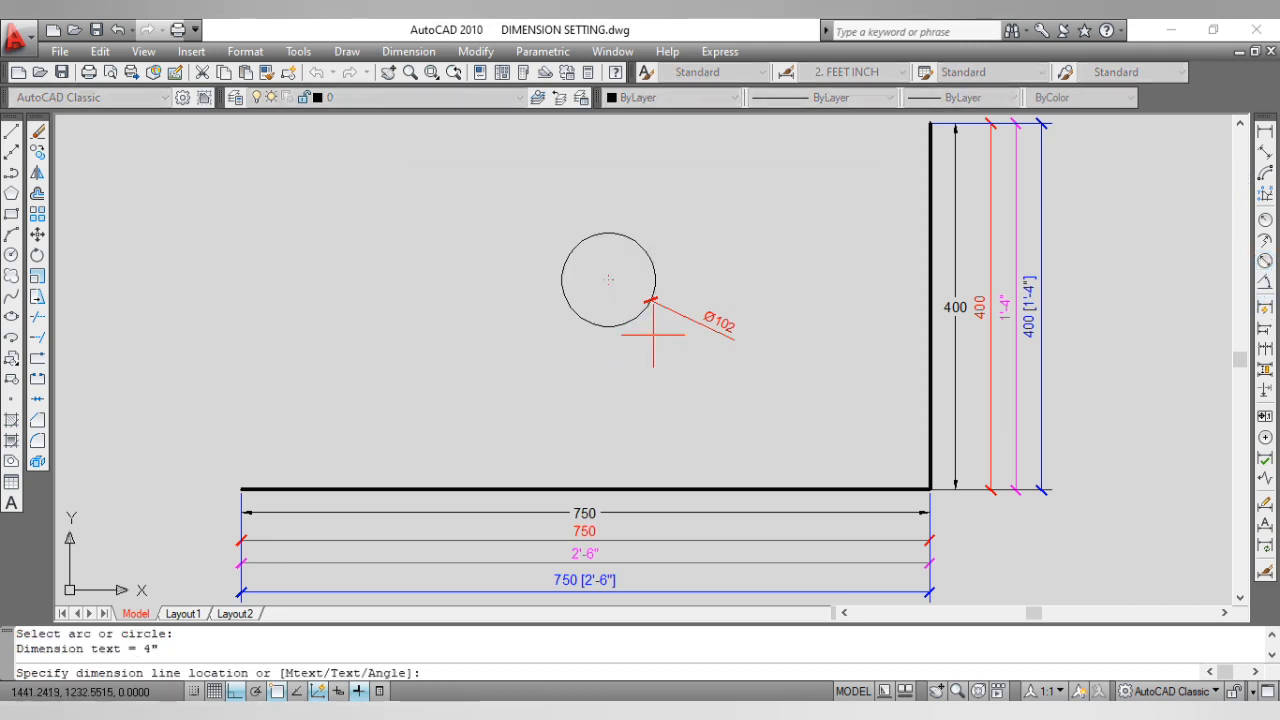
pyautogui.click(675, 355)
pyautogui.scroll(4, 686, 377)
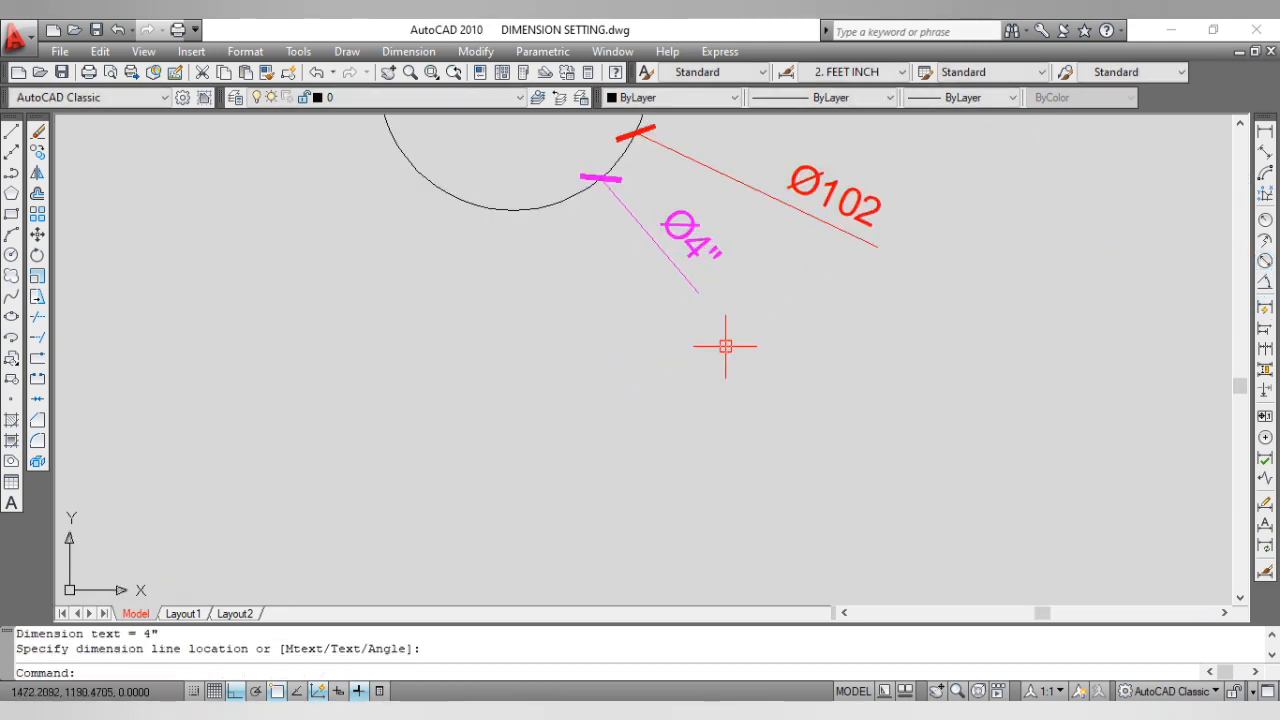
pyautogui.scroll(-4, 725, 346)
pyautogui.press('Return')
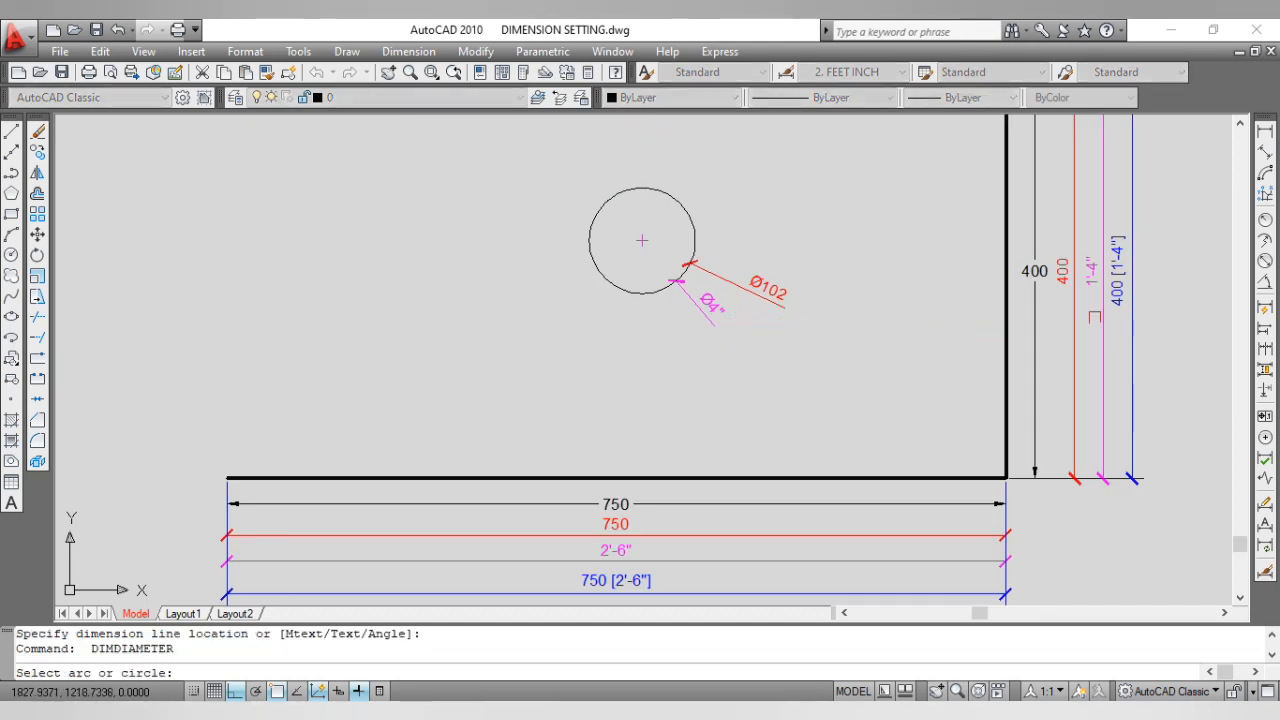
pyautogui.press('Escape')
# Step: Make 3. DIM IN MM + FEET& INCHES the current dimension style
pyautogui.write('d')
pyautogui.press('Return')
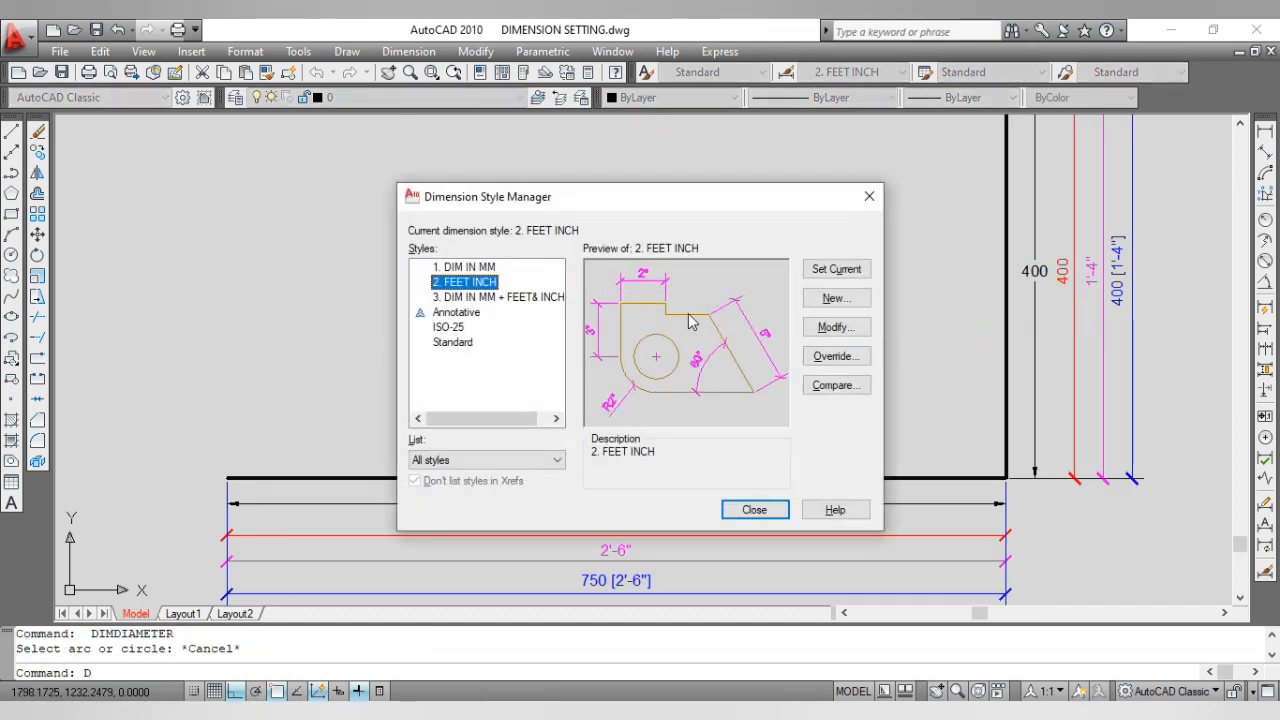
pyautogui.click(498, 297)
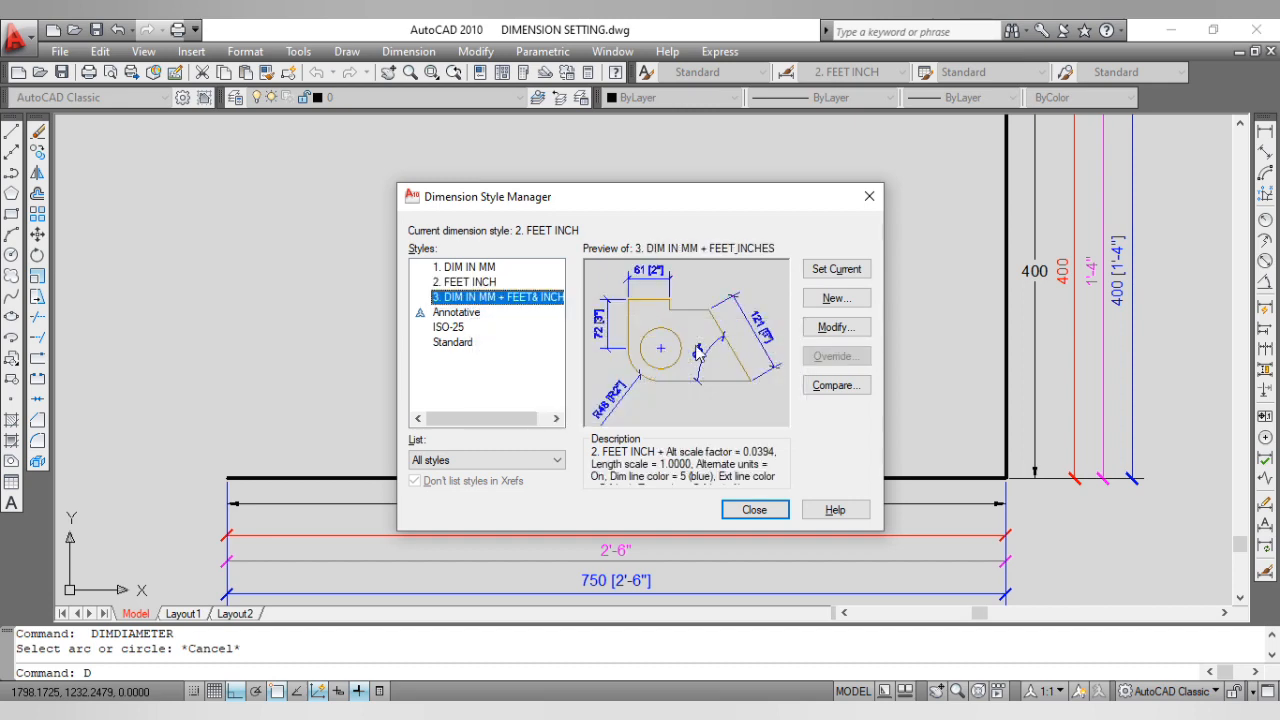
pyautogui.click(815, 333)
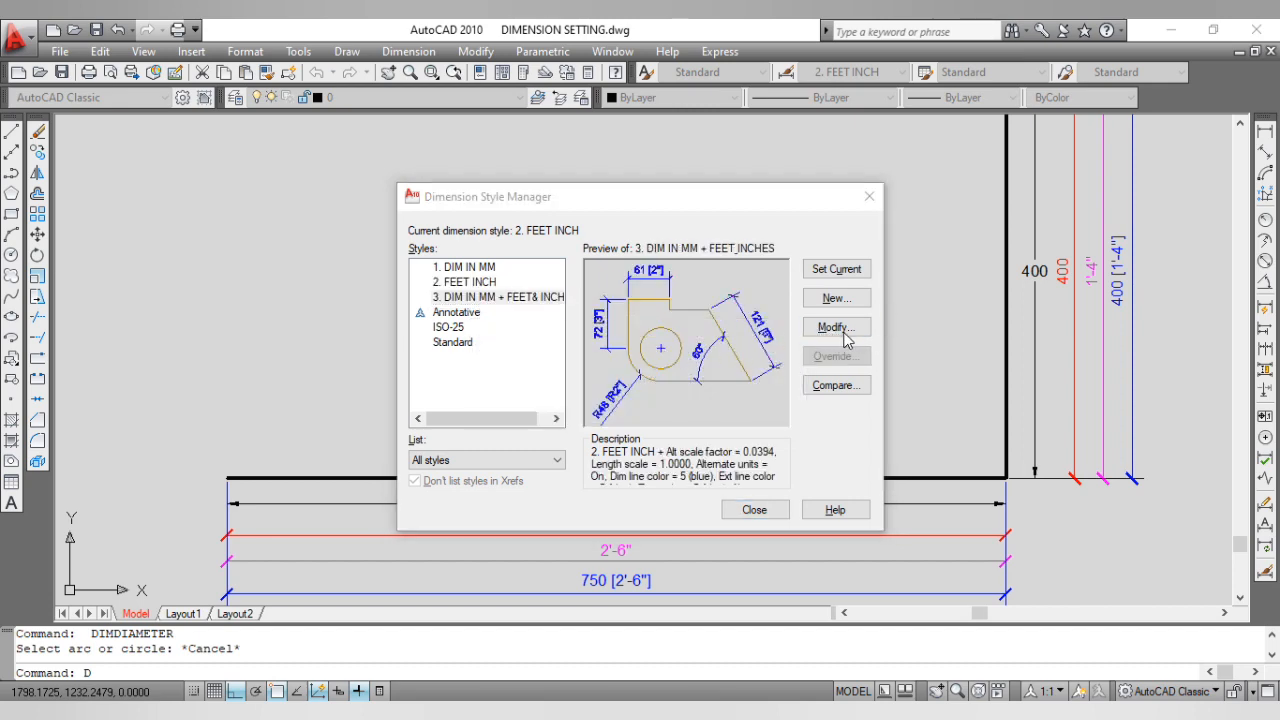
pyautogui.press('Escape')
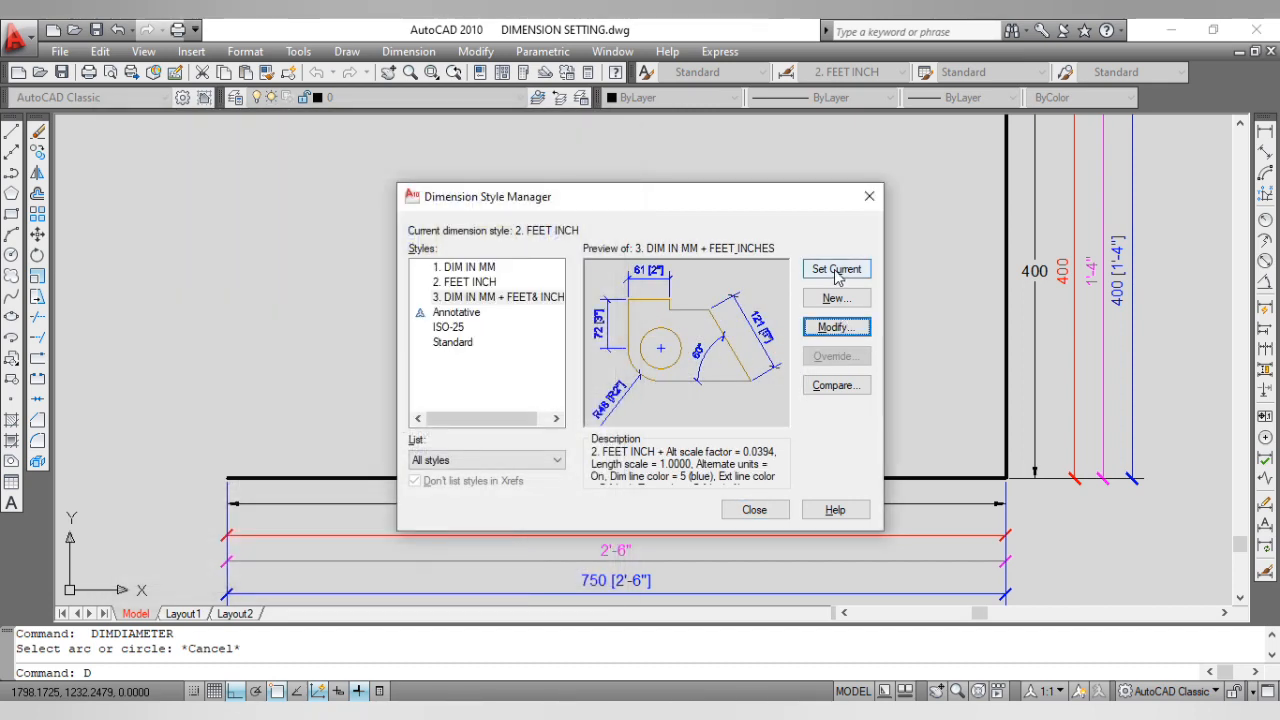
pyautogui.click(836, 269)
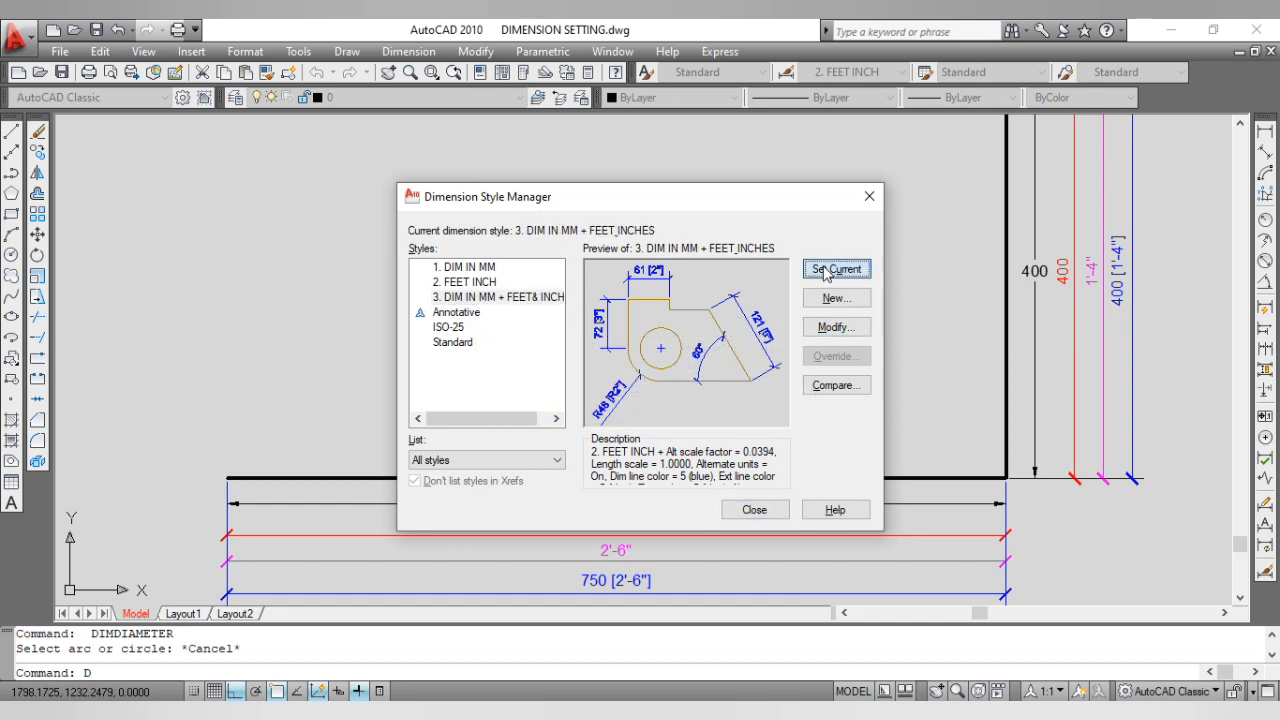
pyautogui.click(754, 509)
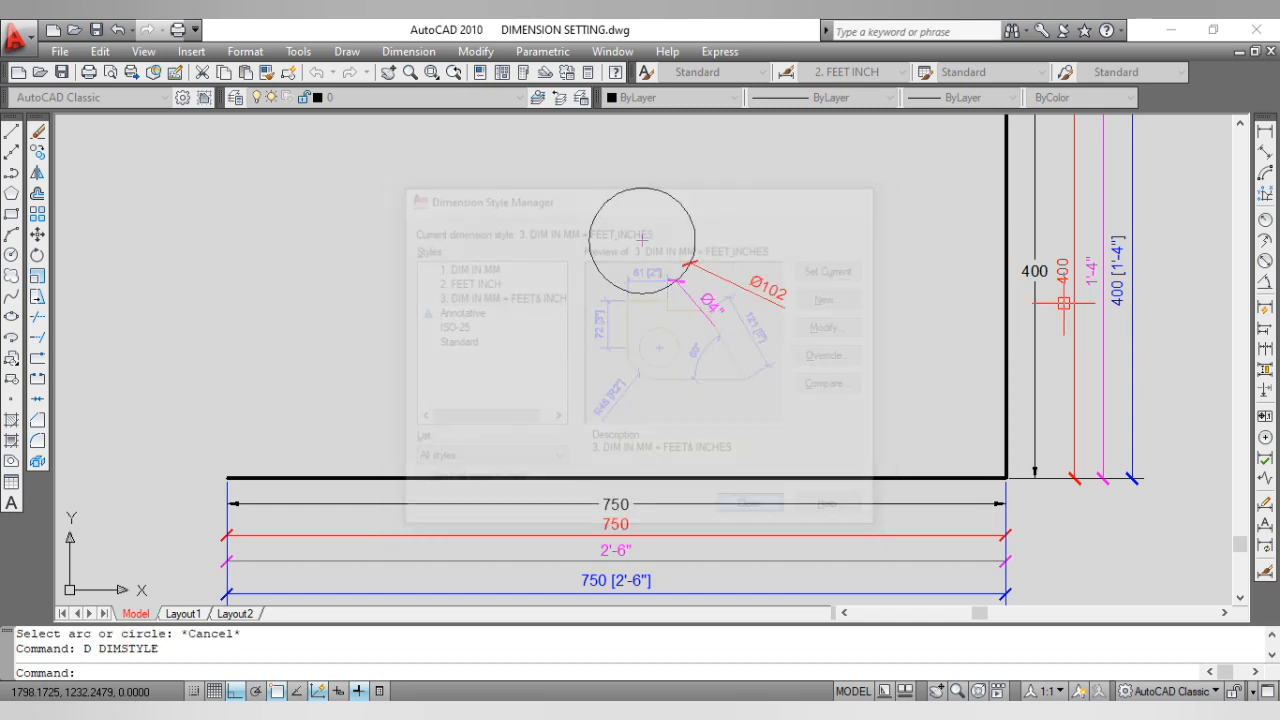
pyautogui.click(1264, 131)
pyautogui.press('Return')
pyautogui.click(692, 244)
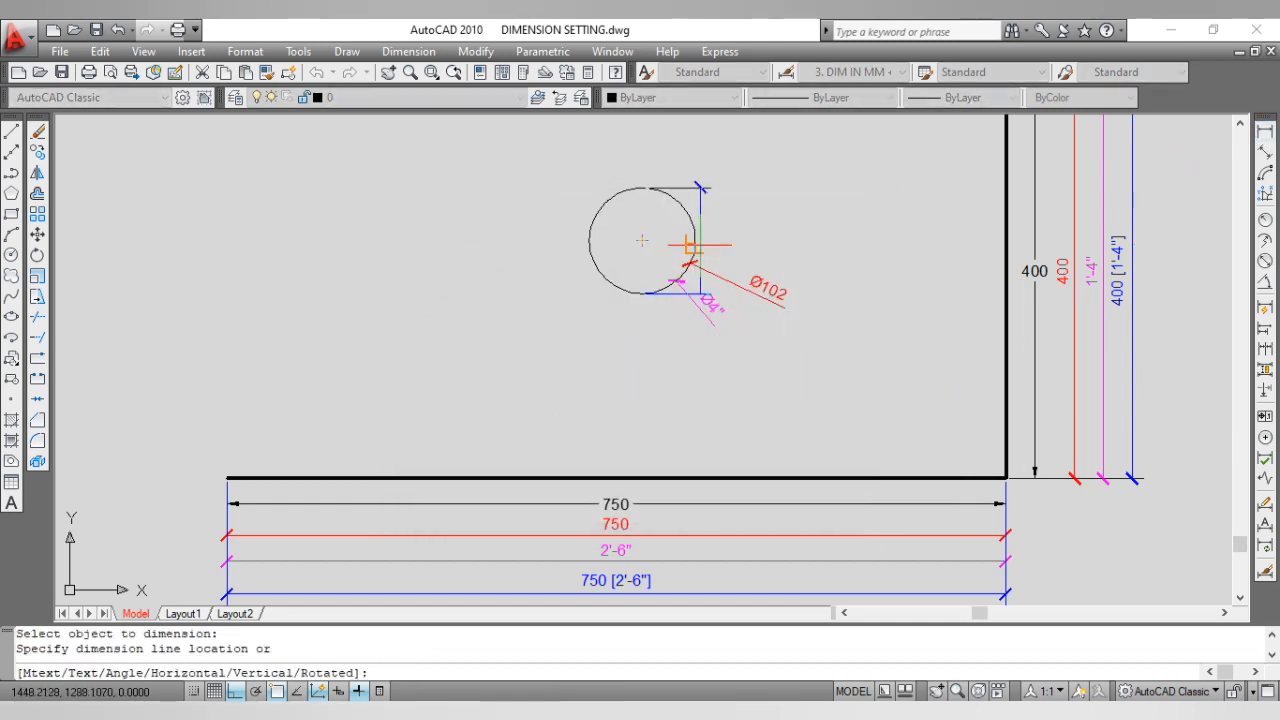
pyautogui.press('Escape')
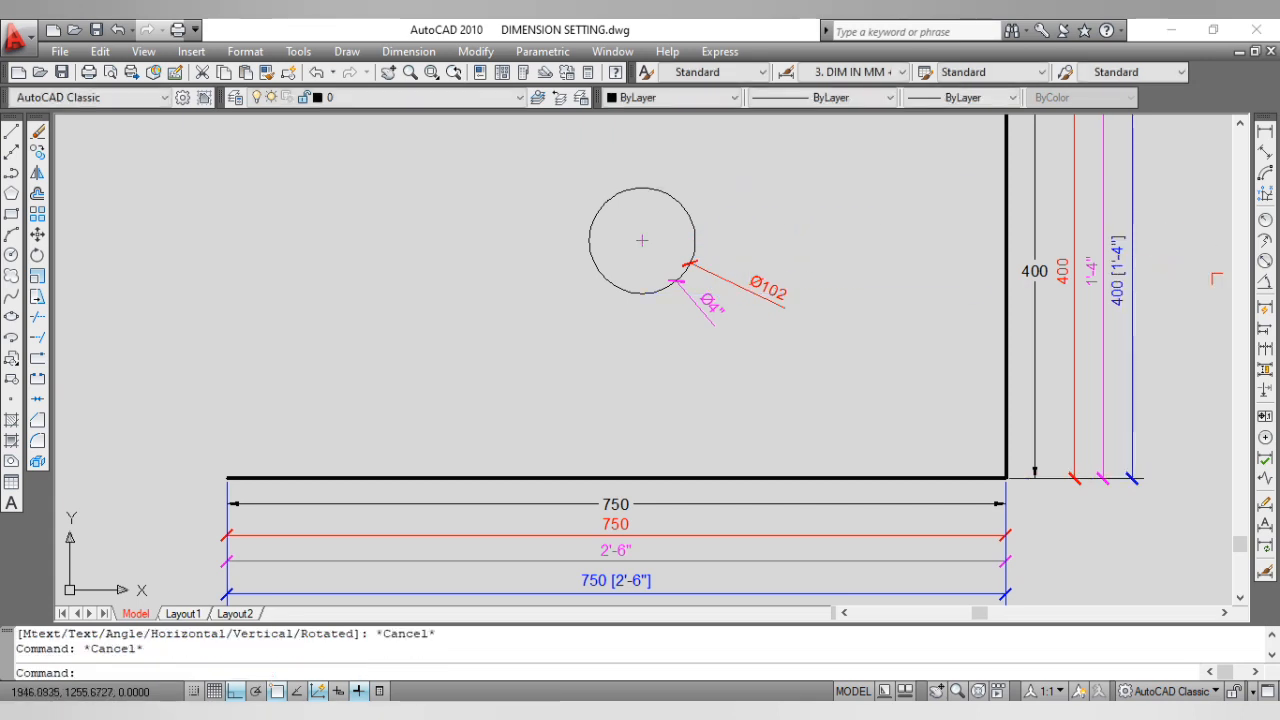
# Step: Add a third diameter dimension to the circle, placing its text outside to the right, above the red diameter dimension
pyautogui.click(1265, 261)
pyautogui.click(694, 238)
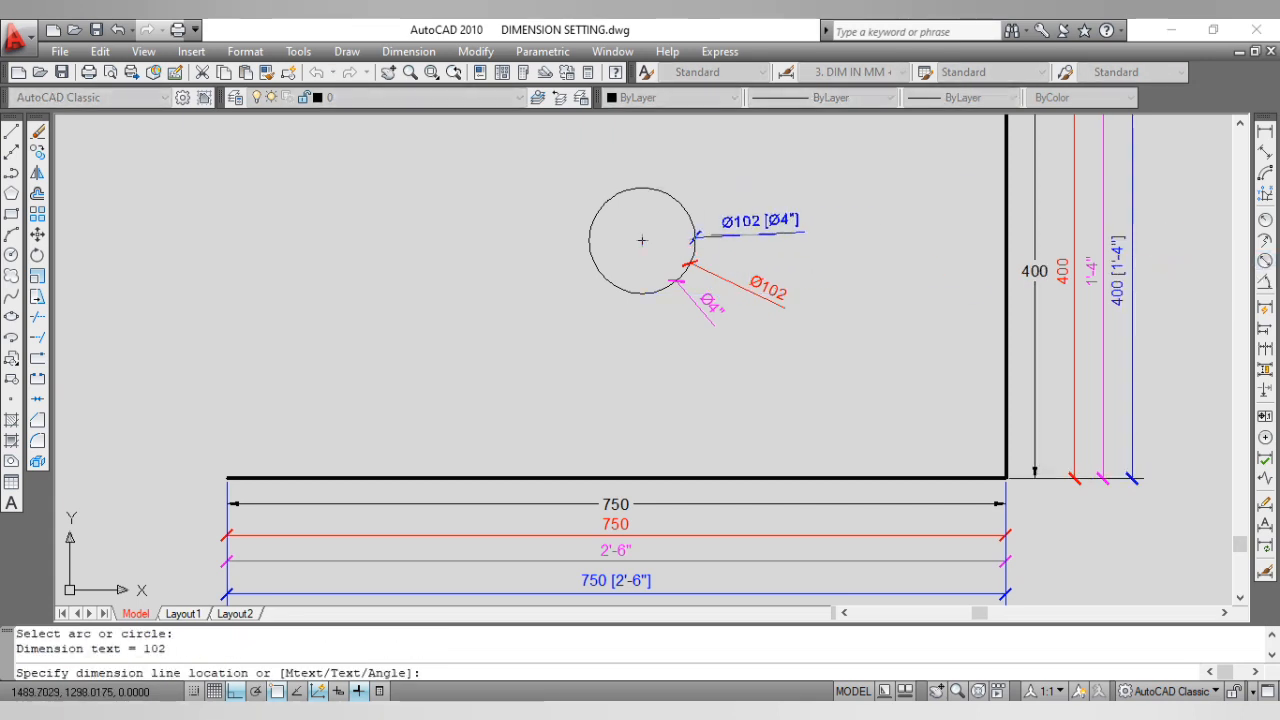
pyautogui.press('Escape')
pyautogui.scroll(3, 817, 266)
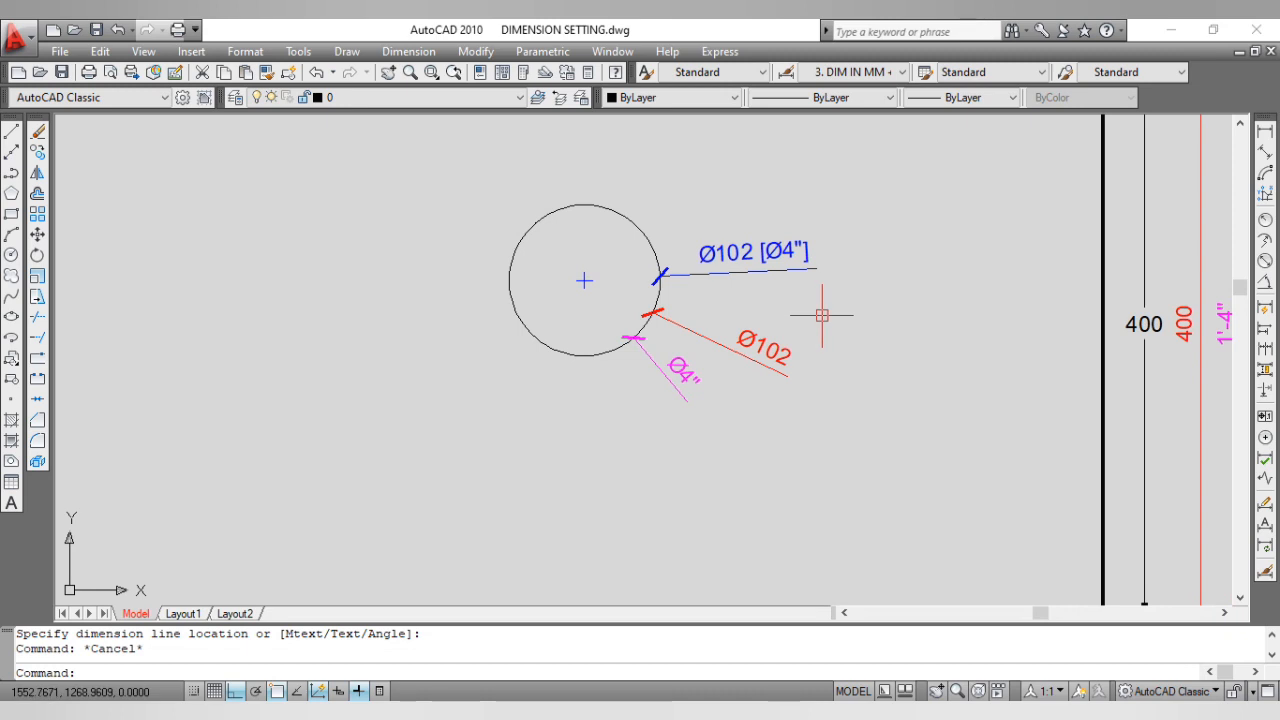
# Step: Review the 1. DIM IN MM and 3. DIM IN MM + FEET& INCHES style previews and the circle's diameter dimensions
pyautogui.write('d')
pyautogui.press('Return')
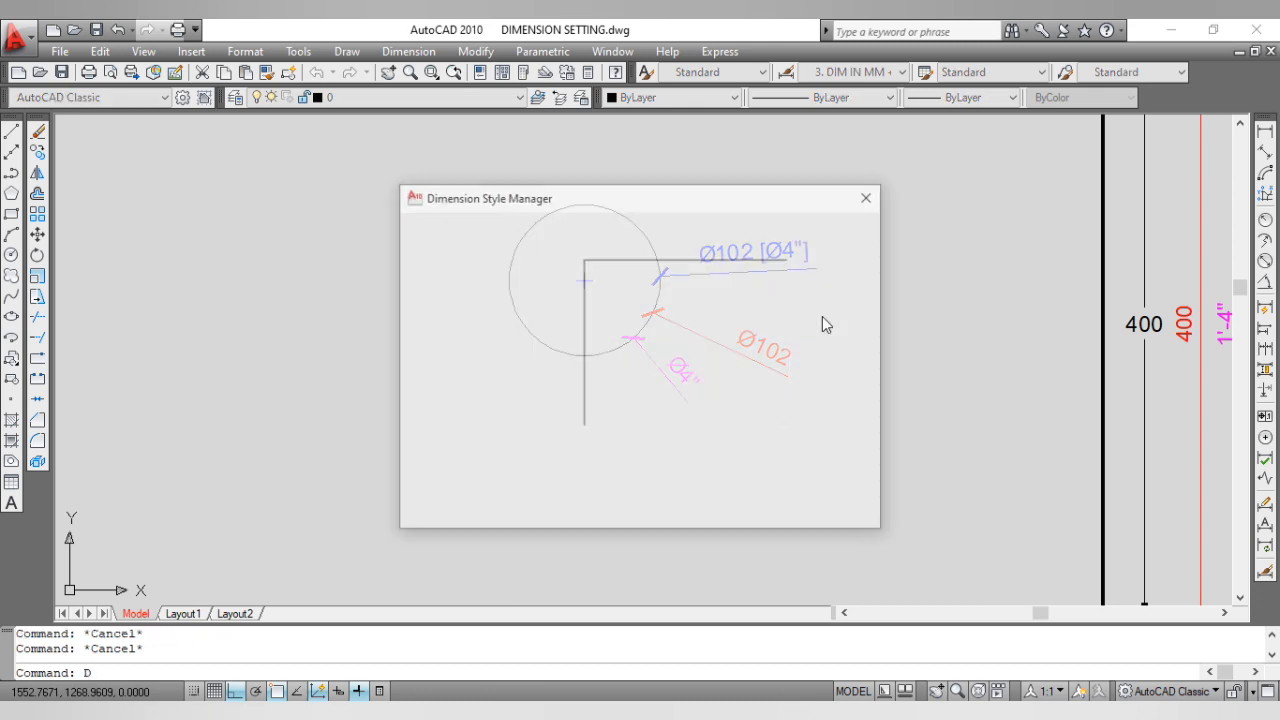
pyautogui.press('Escape')
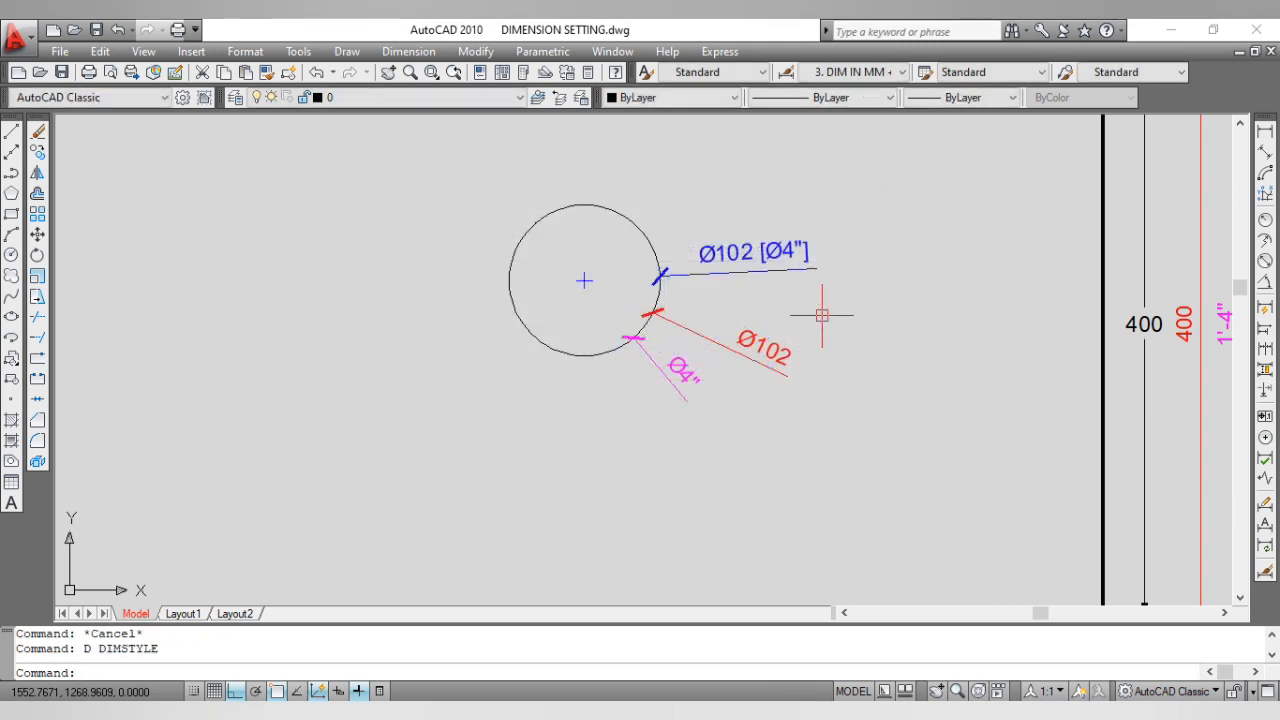
pyautogui.write('D')
pyautogui.press('Return')
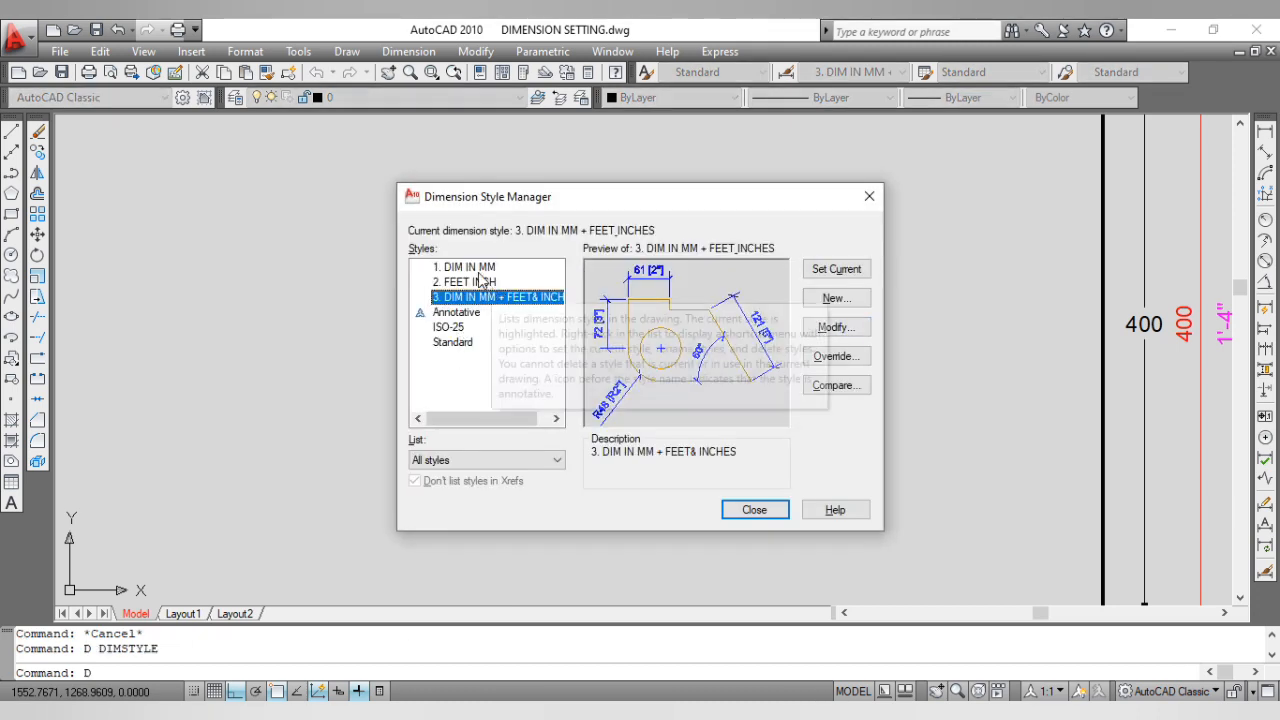
pyautogui.press('Escape')
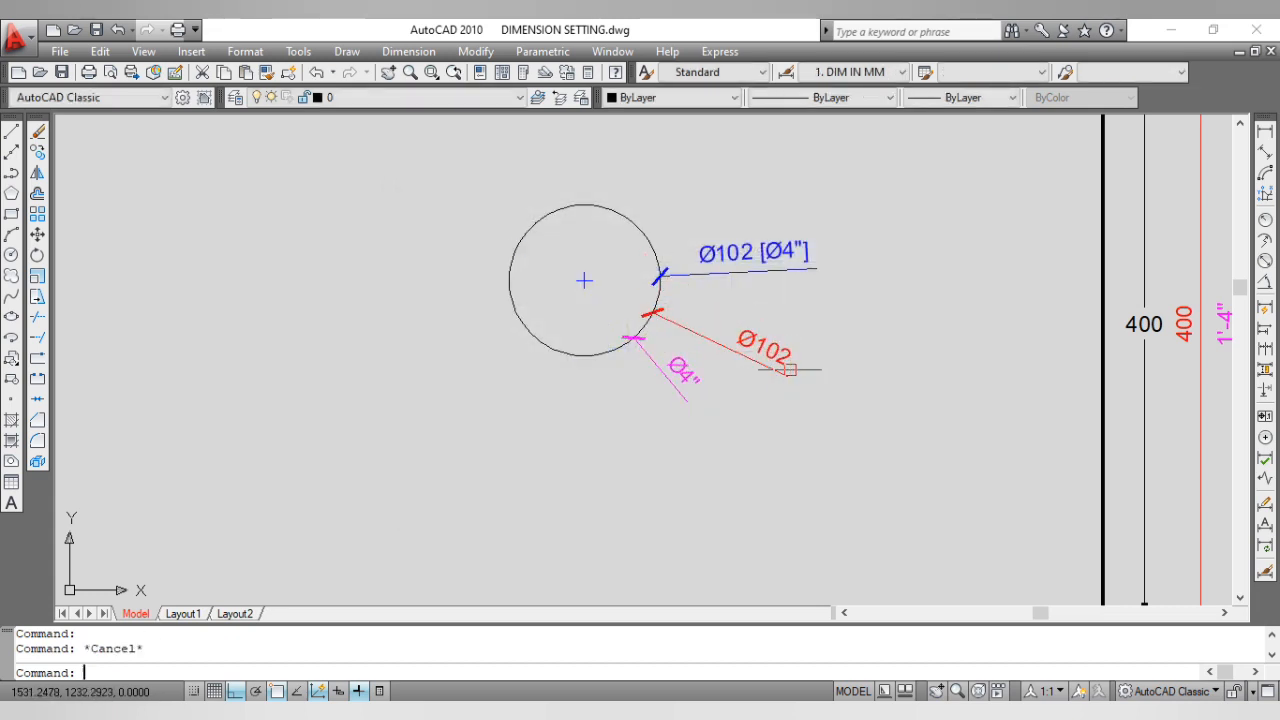
pyautogui.press('Escape')
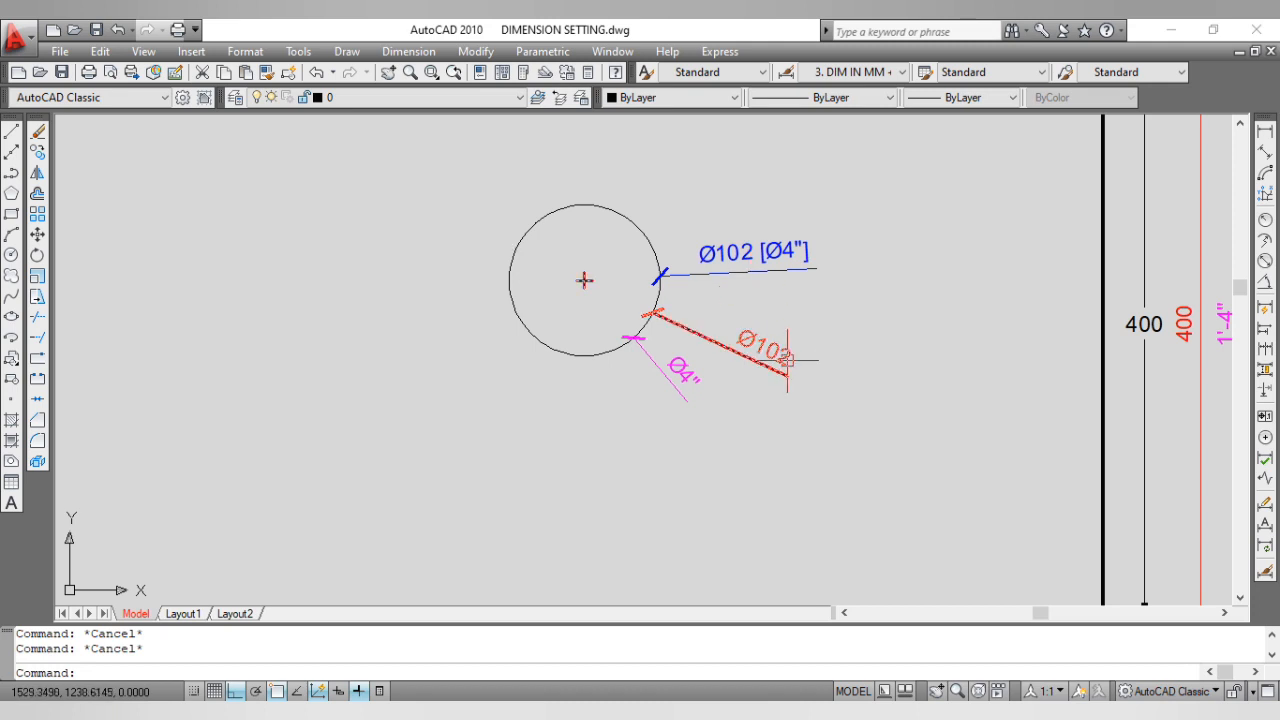
pyautogui.write('d')
pyautogui.press('Return')
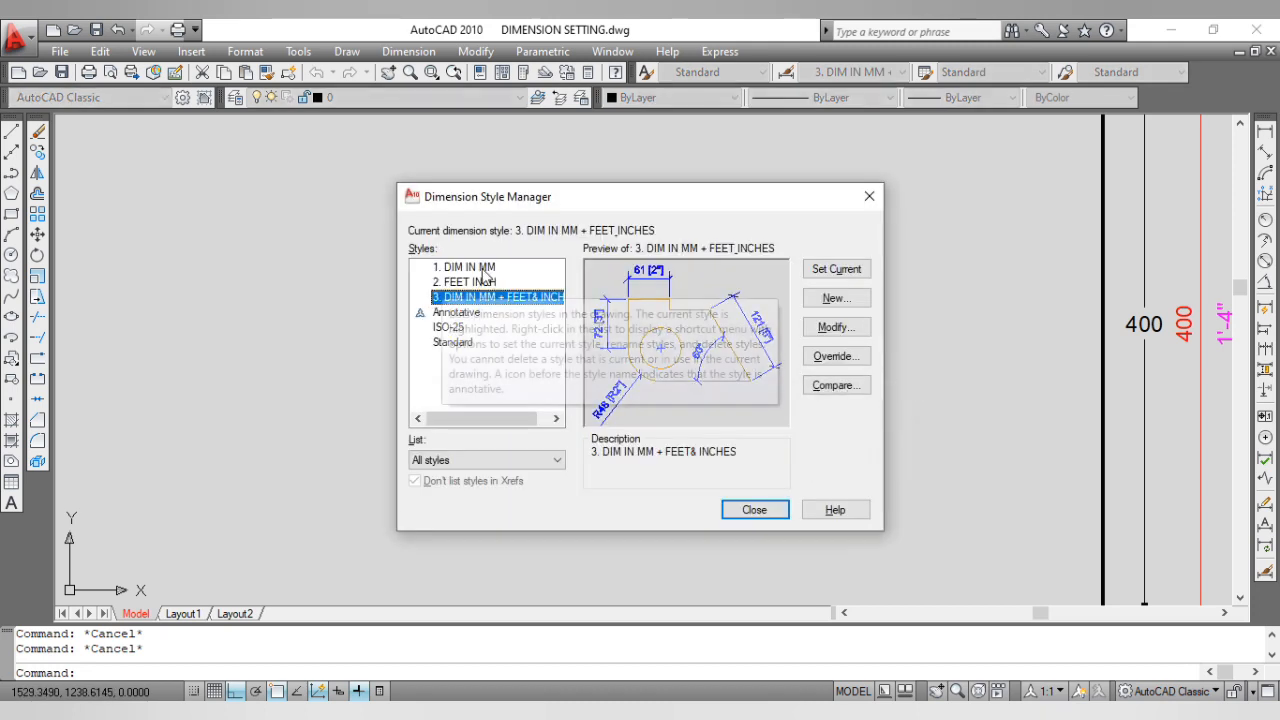
pyautogui.click(482, 269)
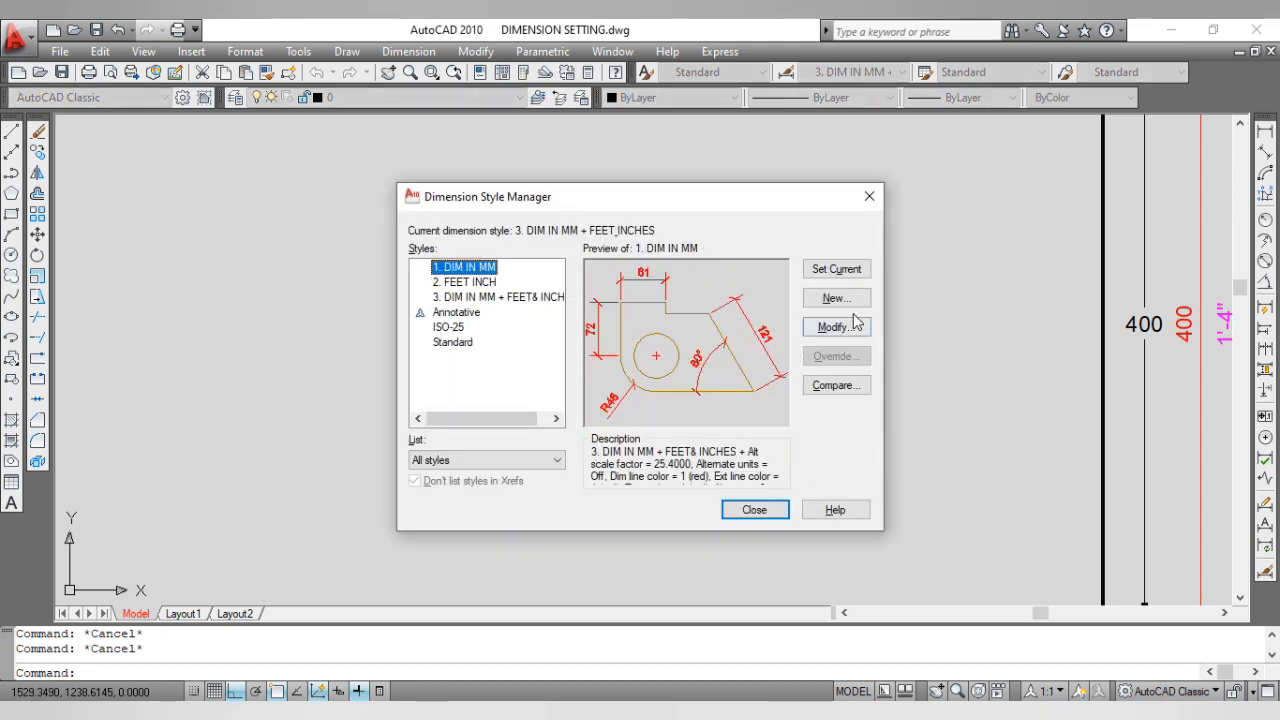
pyautogui.press('Escape')
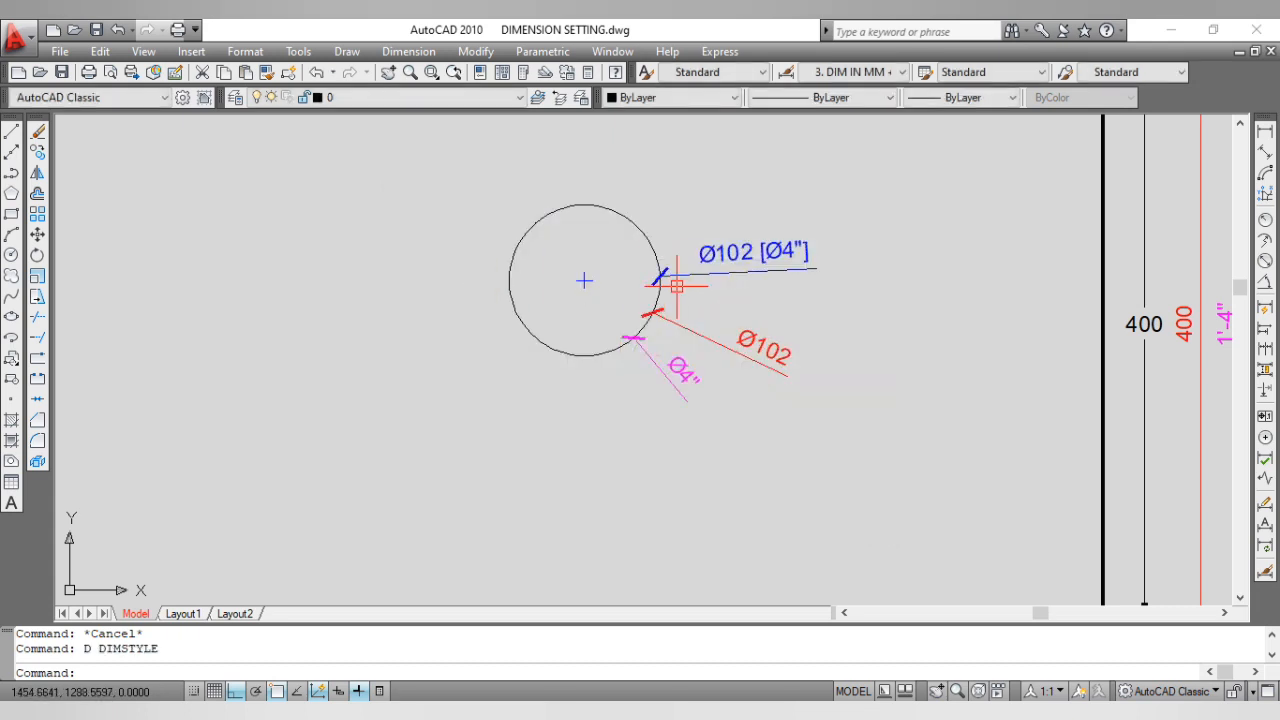
pyautogui.press('Return')
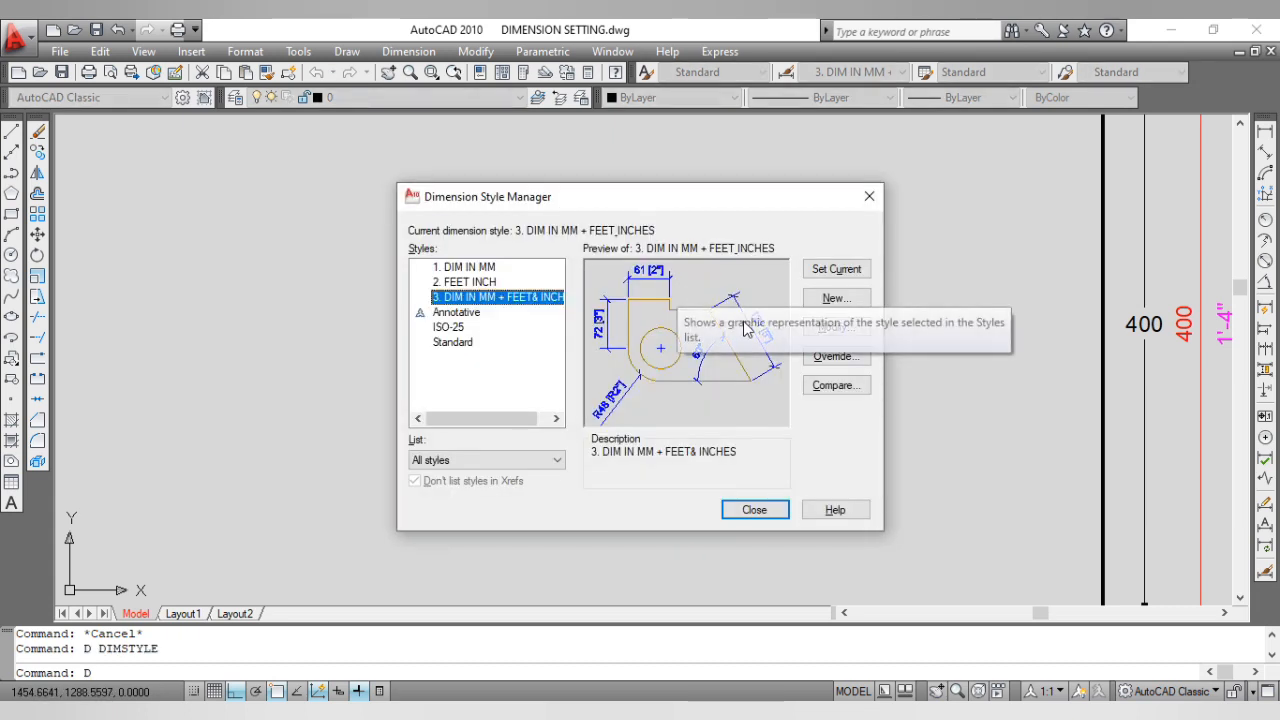
pyautogui.click(492, 267)
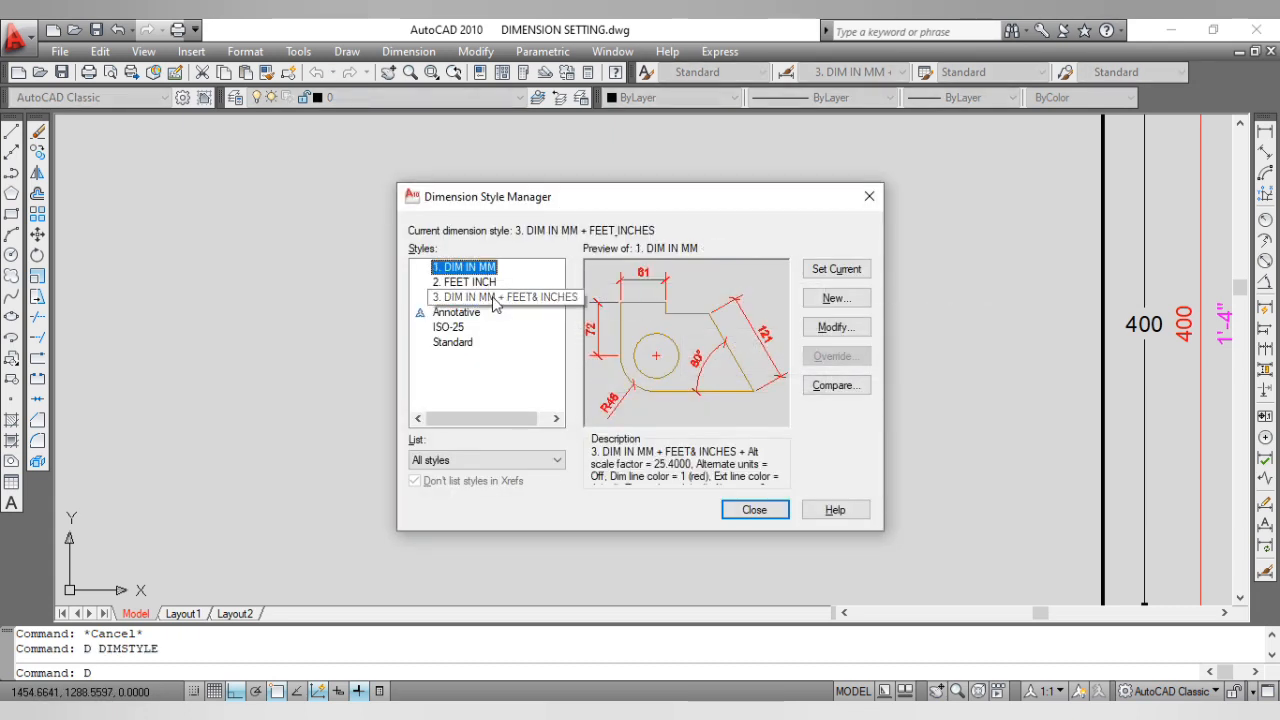
pyautogui.press('Escape')
# Step: Override the current 3. DIM IN MM + FEET& INCHES style with horizontal text alignment and yellow text colour
pyautogui.write('D')
pyautogui.press('Return')
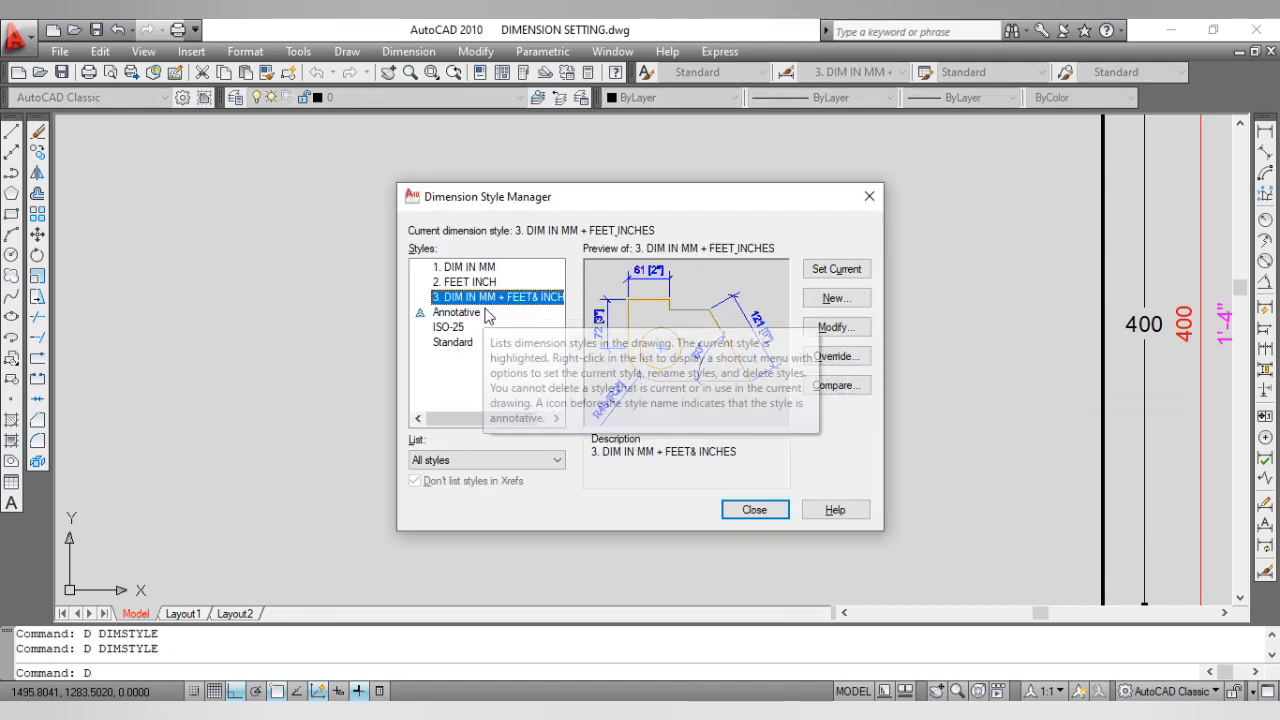
pyautogui.click(836, 362)
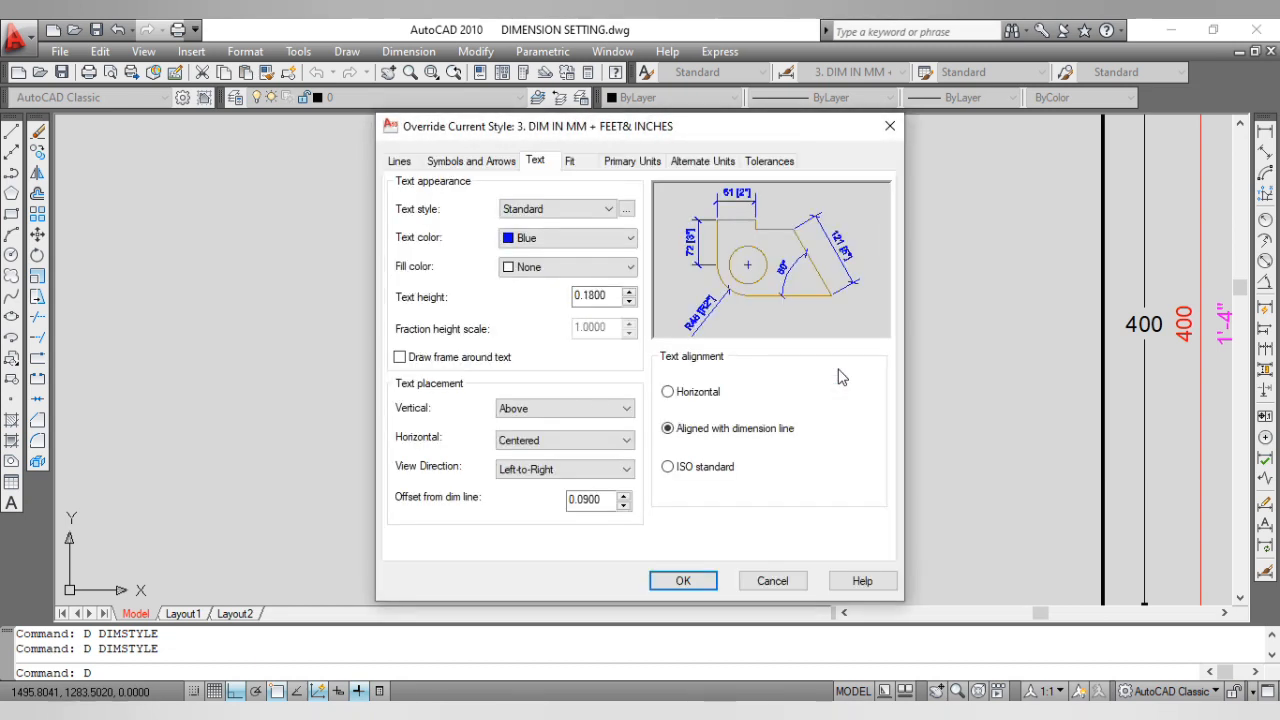
pyautogui.click(668, 393)
pyautogui.click(545, 243)
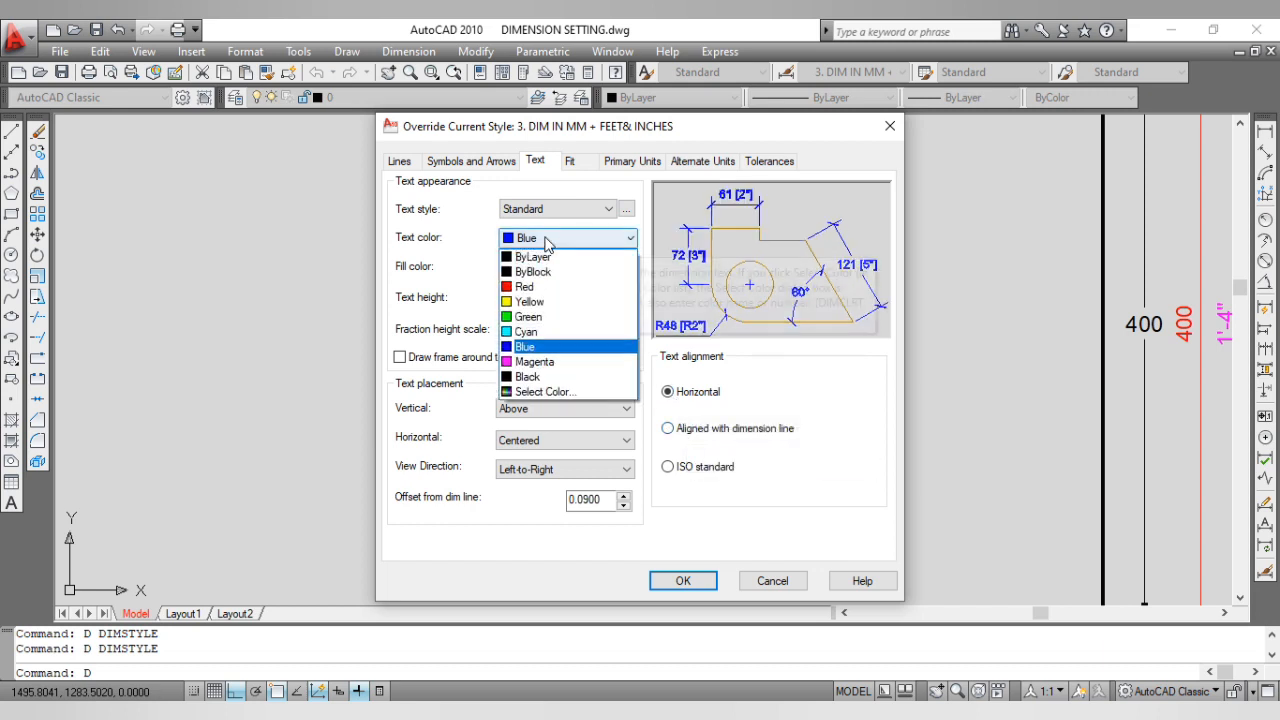
pyautogui.click(544, 304)
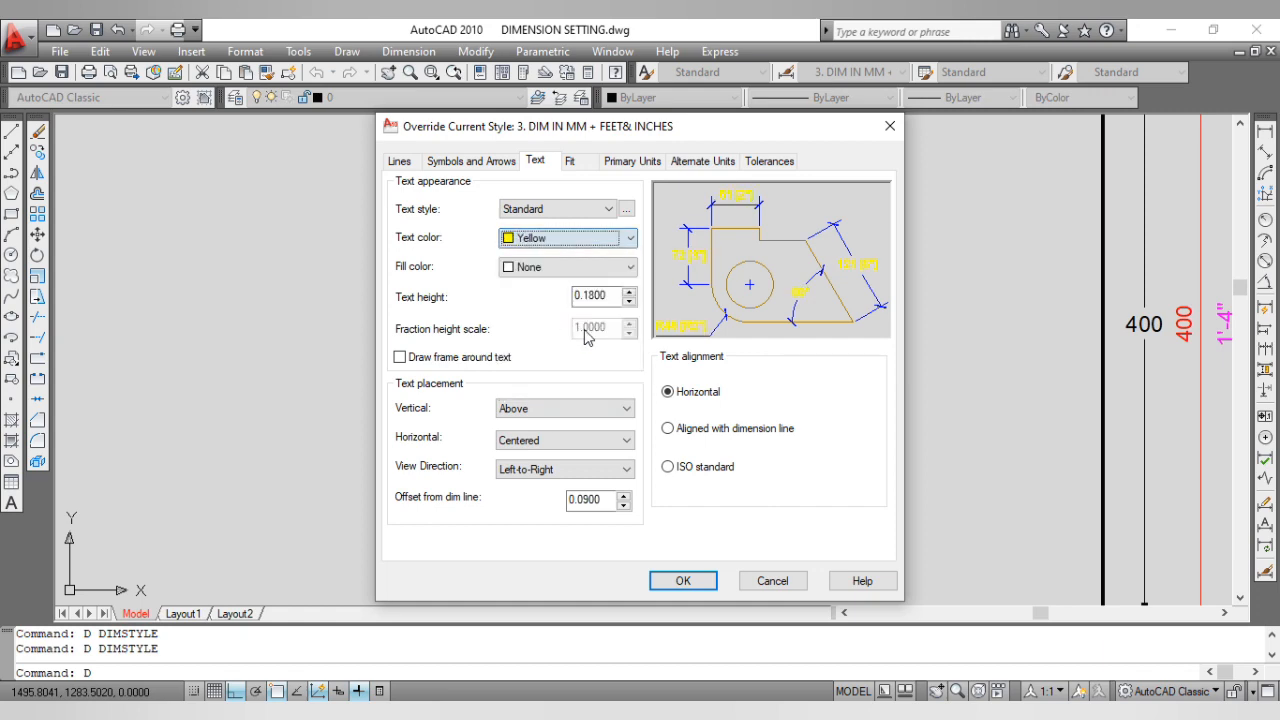
pyautogui.click(684, 581)
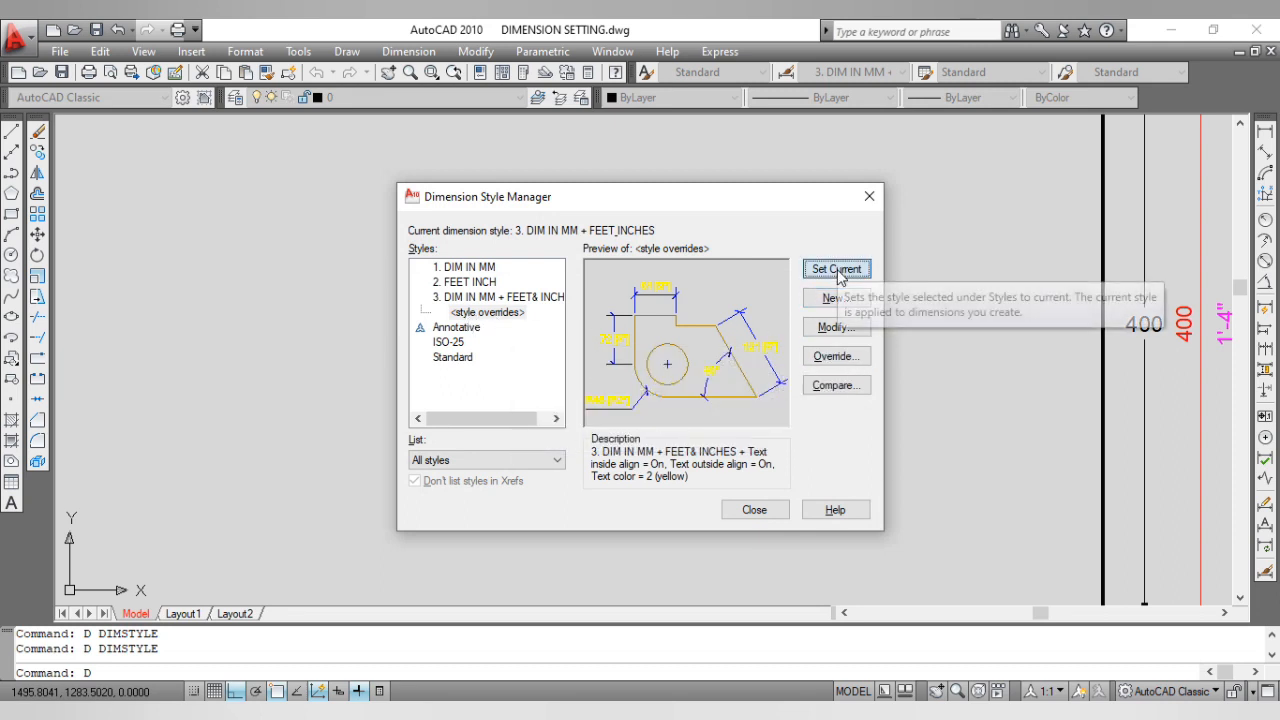
pyautogui.click(755, 510)
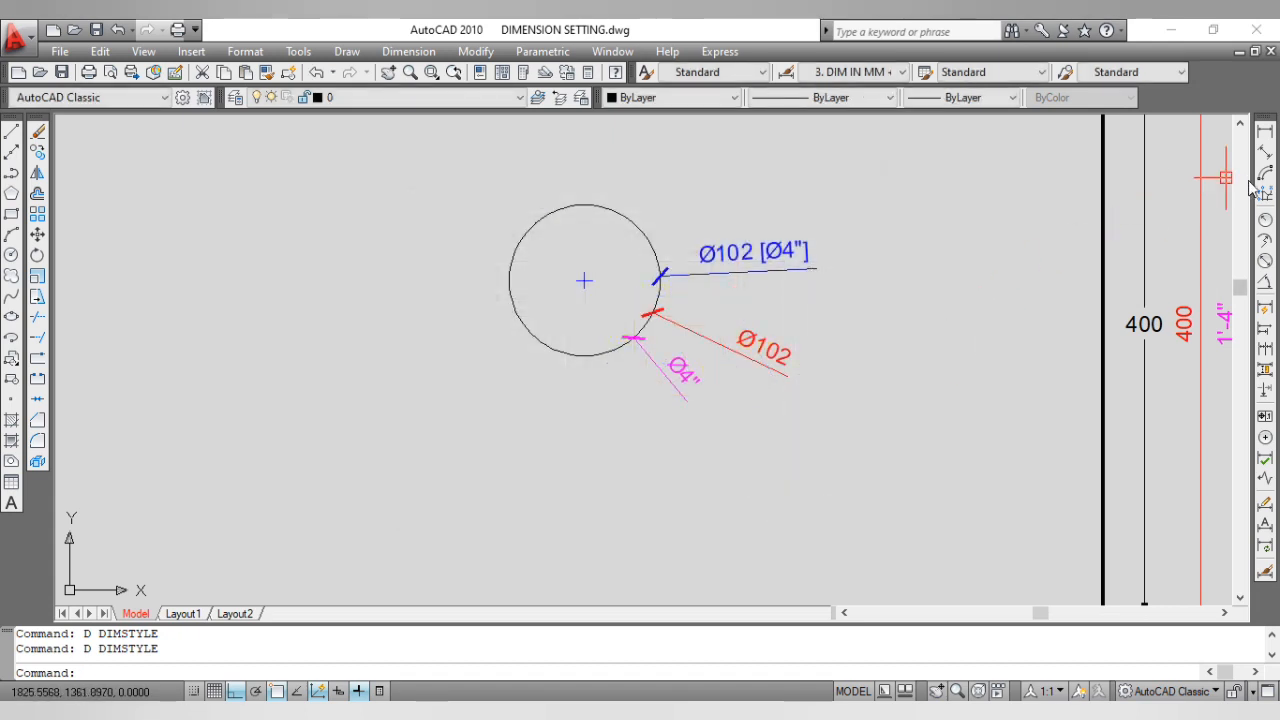
# Step: Add a diameter dimension with the style overrides to the circle, placing its text outside to the lower left
pyautogui.click(1266, 262)
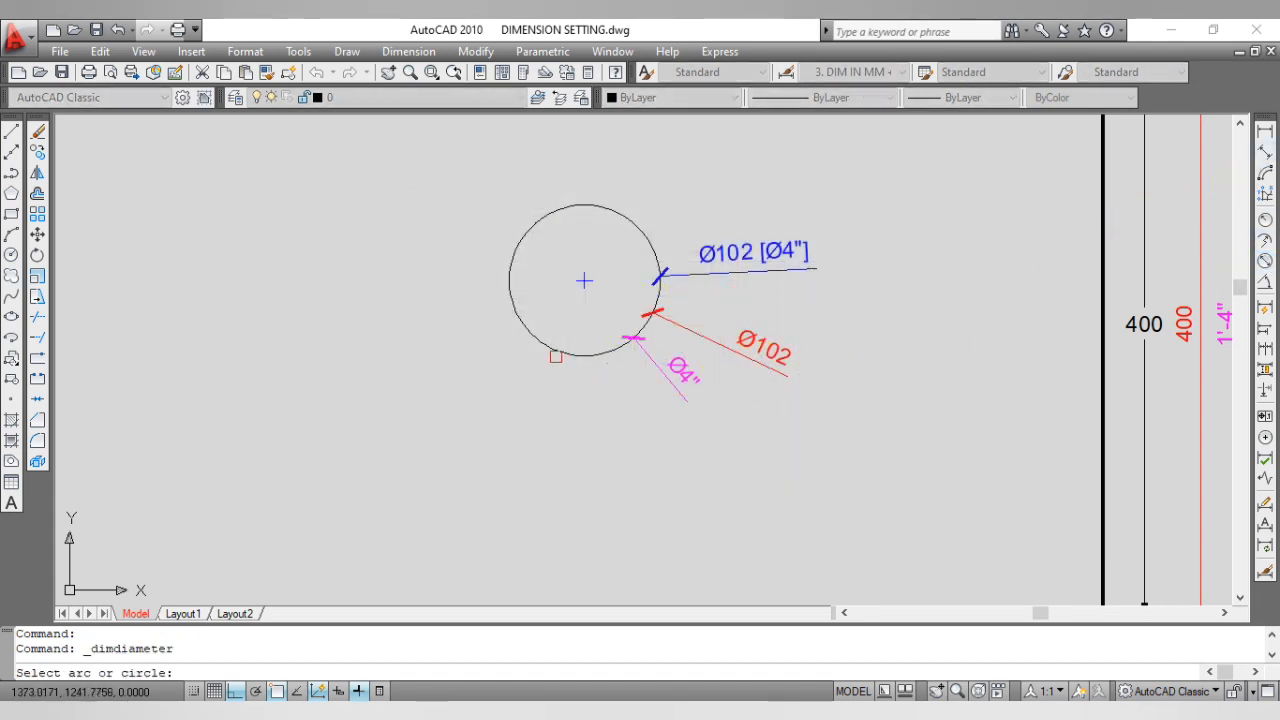
pyautogui.click(543, 345)
pyautogui.click(497, 369)
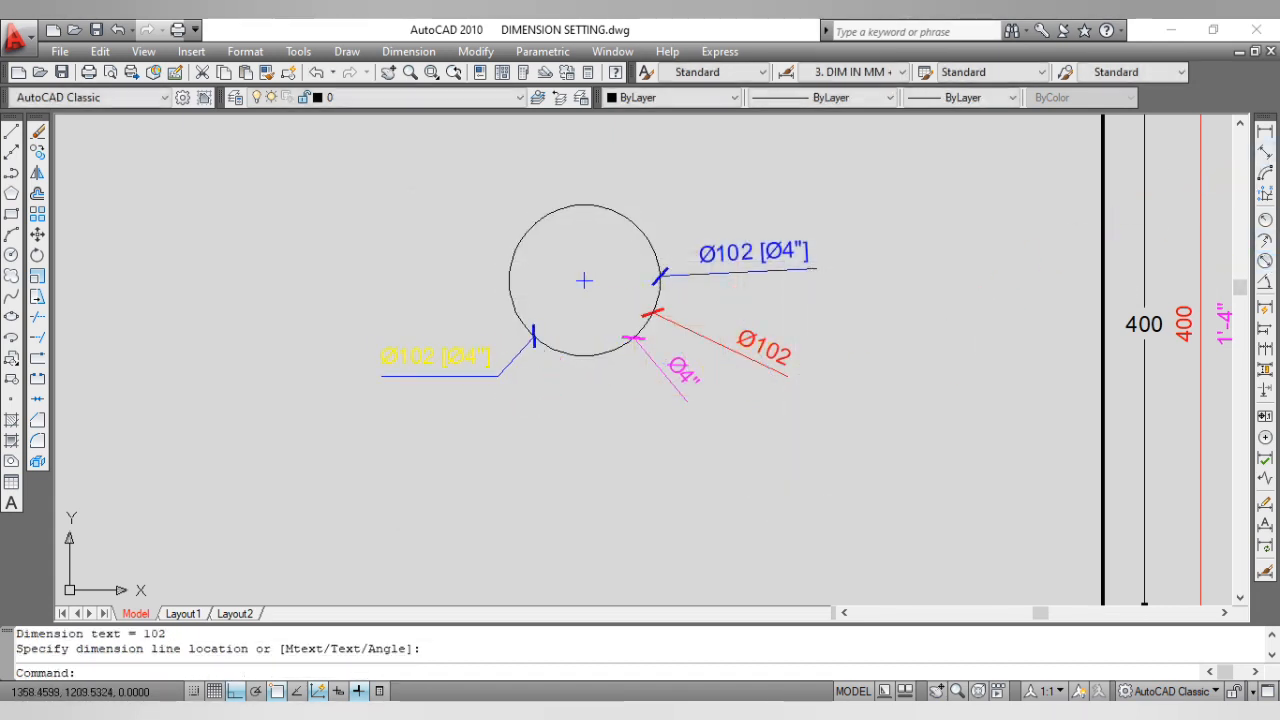
pyautogui.scroll(3, 451, 361)
pyautogui.middleClick(603, 403)
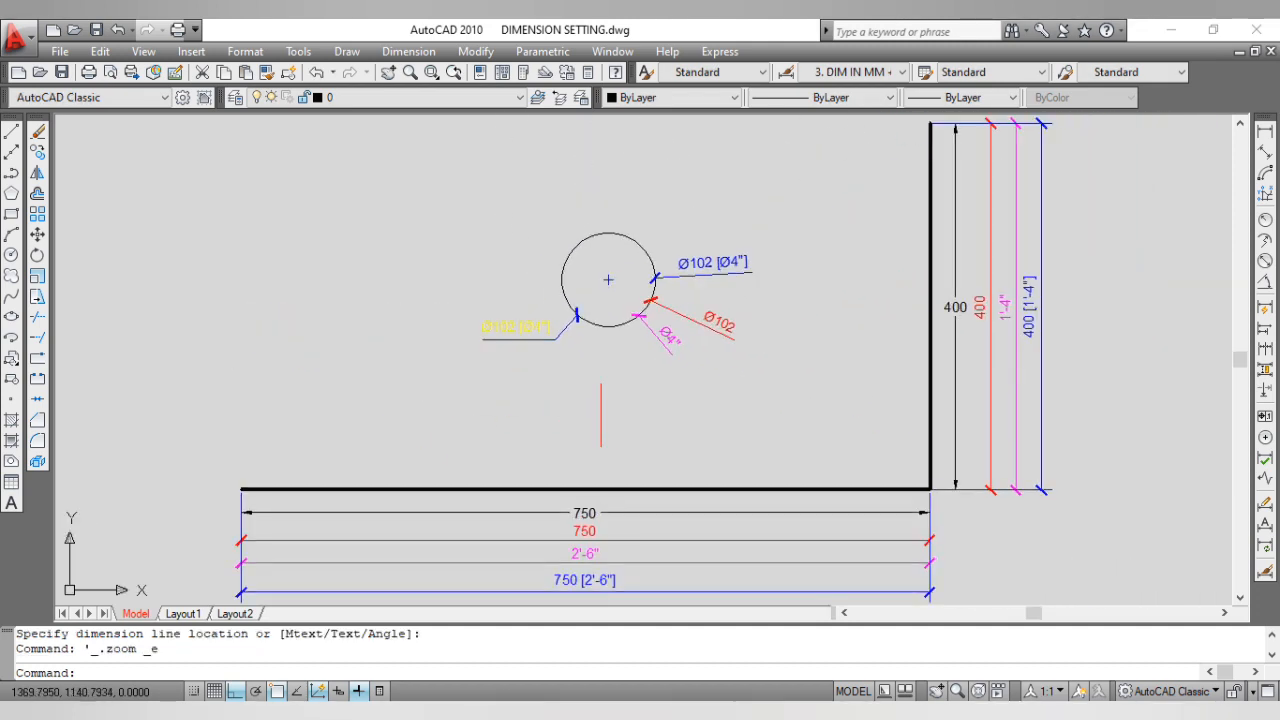
pyautogui.scroll(4, 559, 345)
pyautogui.moveTo(512, 327)
pyautogui.mouseDown(button='middle')
pyautogui.moveTo(508, 366)
pyautogui.moveTo(449, 409)
pyautogui.mouseUp(button='middle')
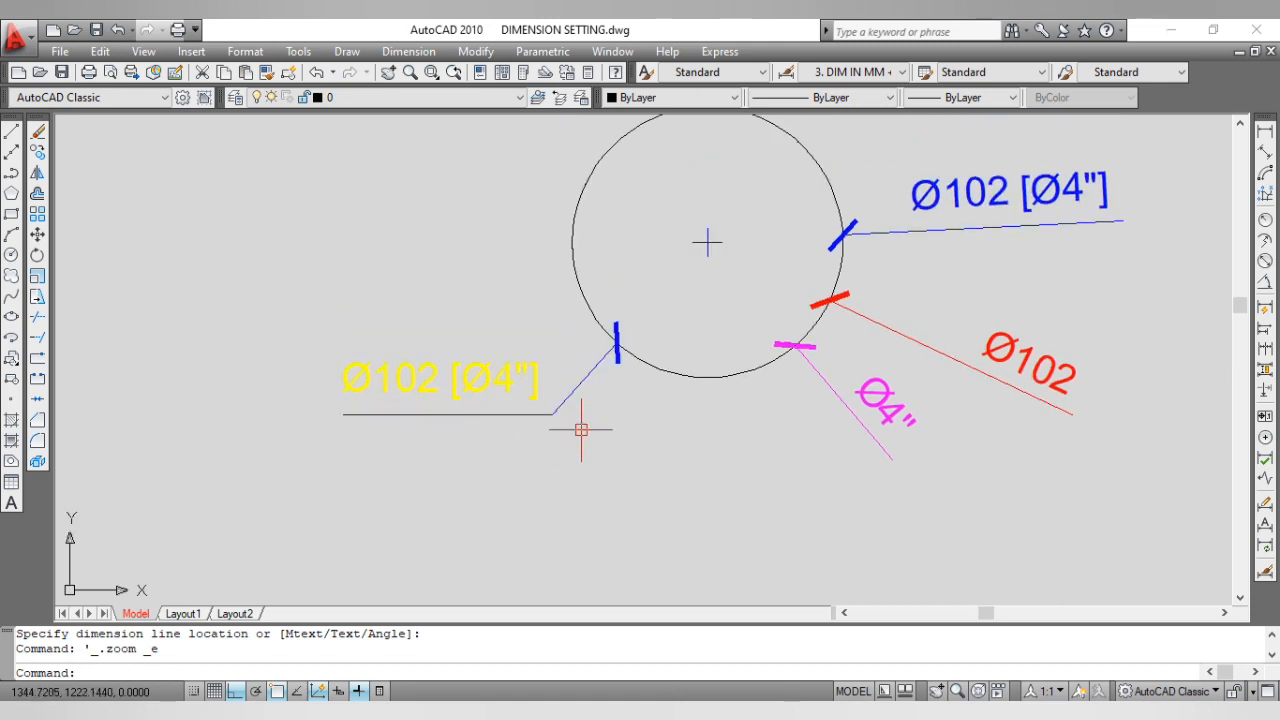
# Step: Set 3. DIM IN MM + FEET& INCHES as the current style again, discarding its style overrides
pyautogui.press('Return')
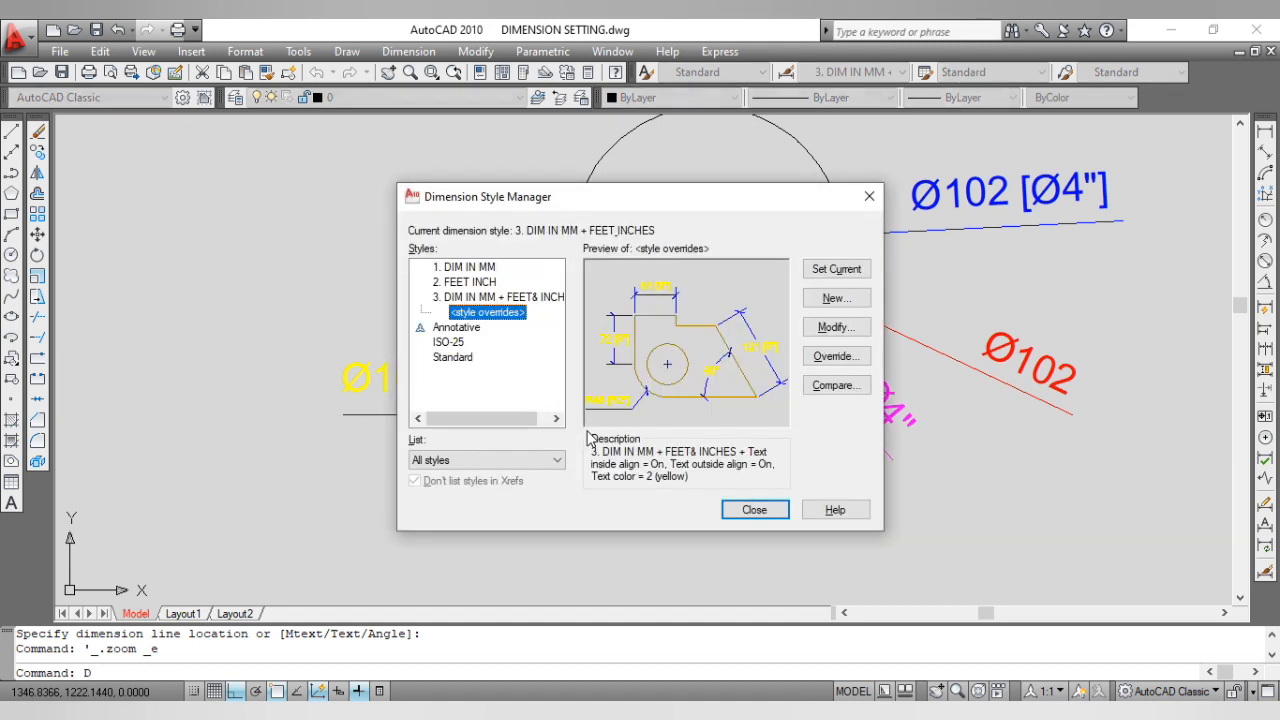
pyautogui.click(466, 298)
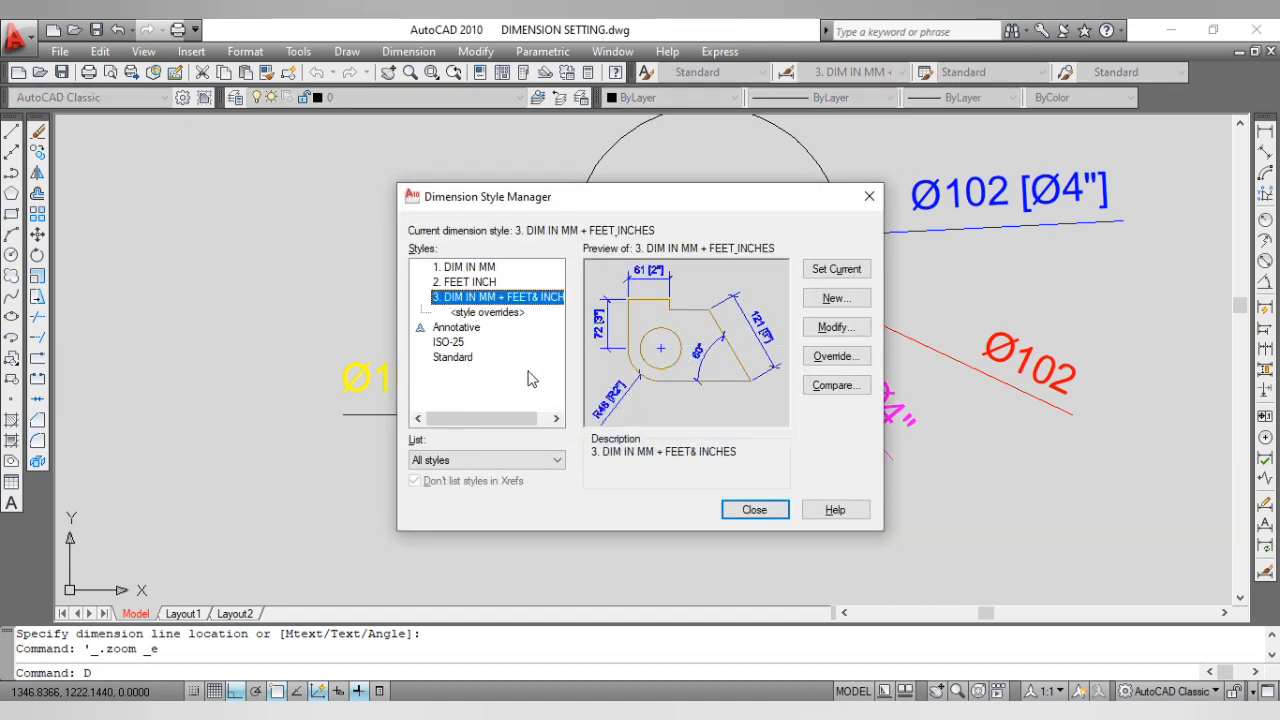
pyautogui.click(855, 271)
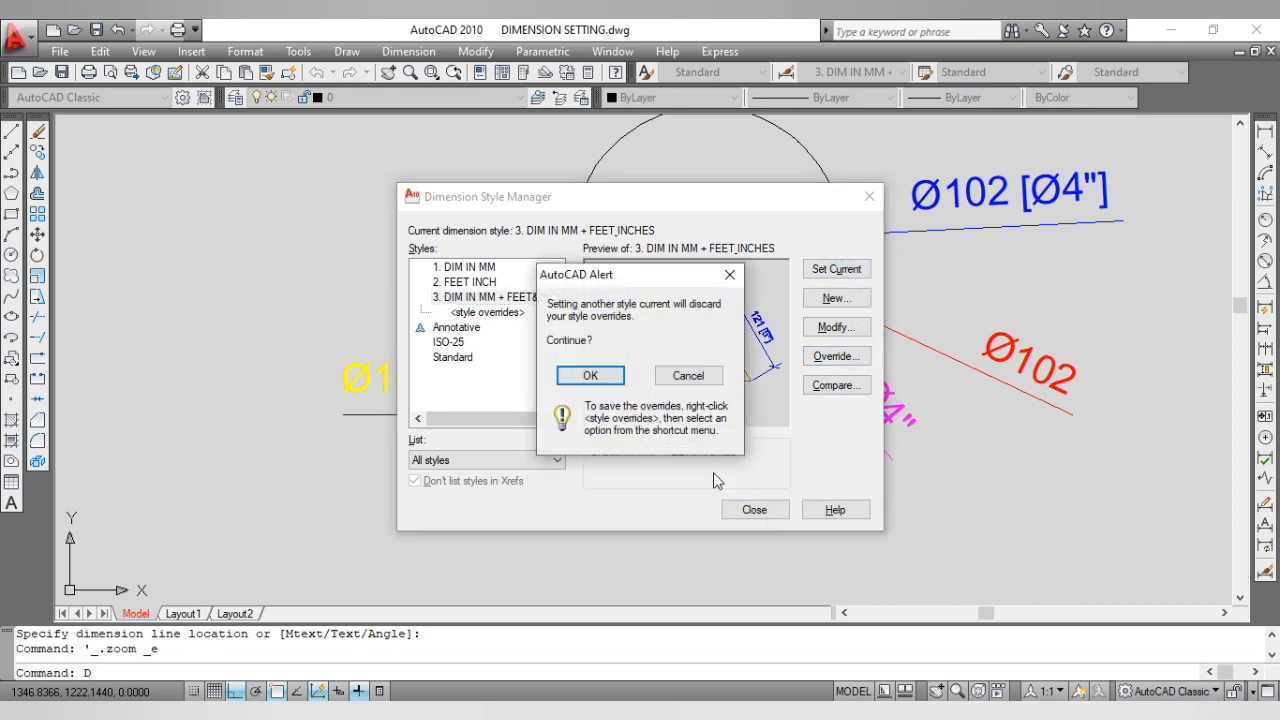
pyautogui.click(590, 376)
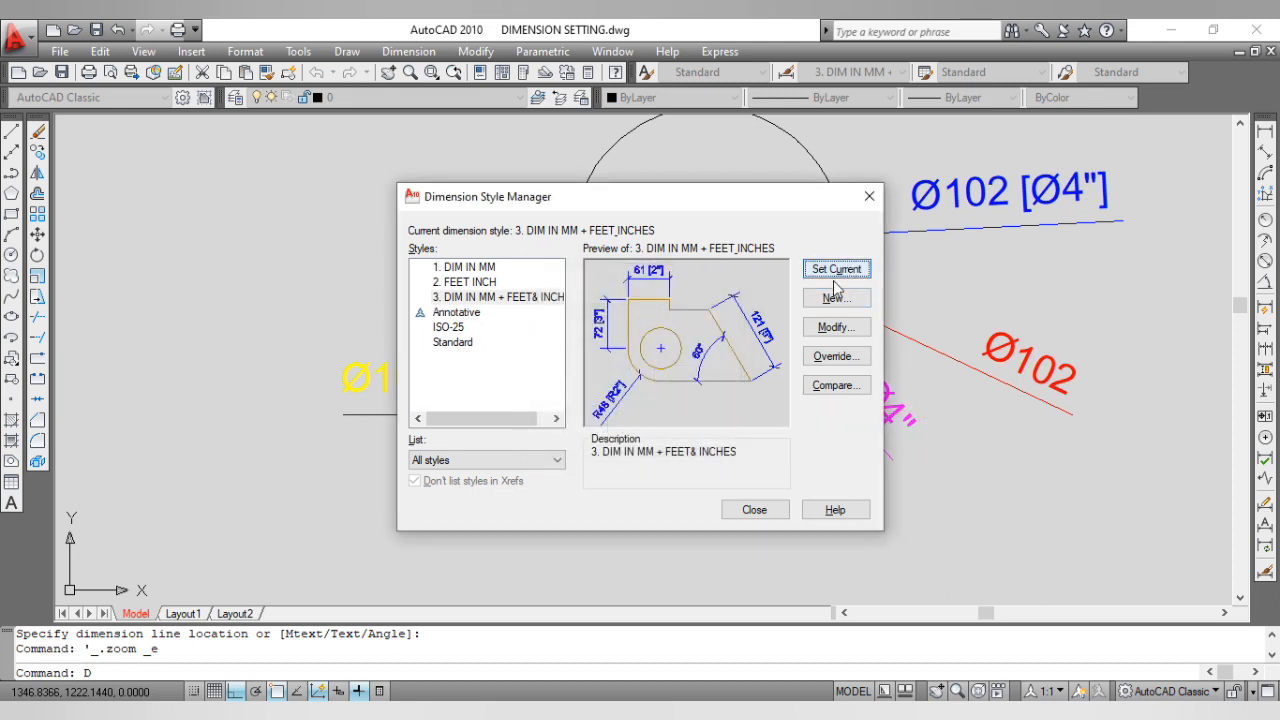
pyautogui.click(758, 512)
pyautogui.press('Escape')
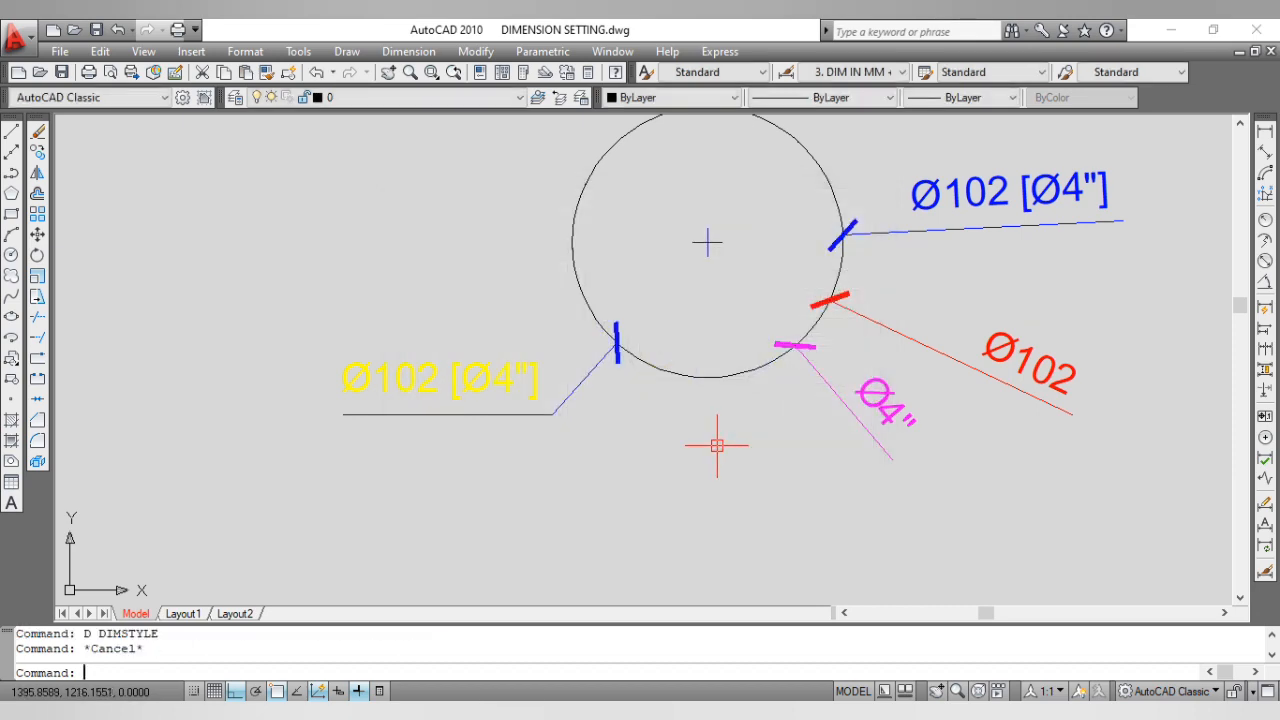
pyautogui.write('d')
pyautogui.press('Return')
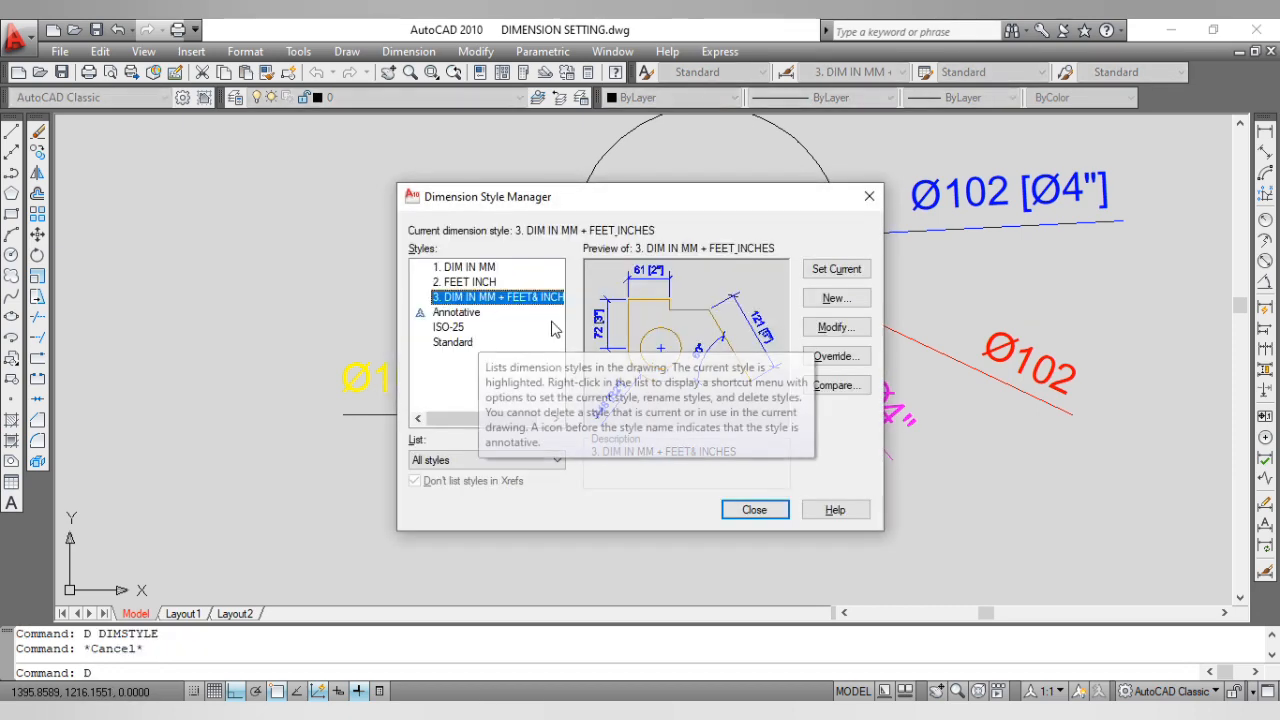
pyautogui.press('Escape')
pyautogui.click(437, 456)
pyautogui.click(416, 367)
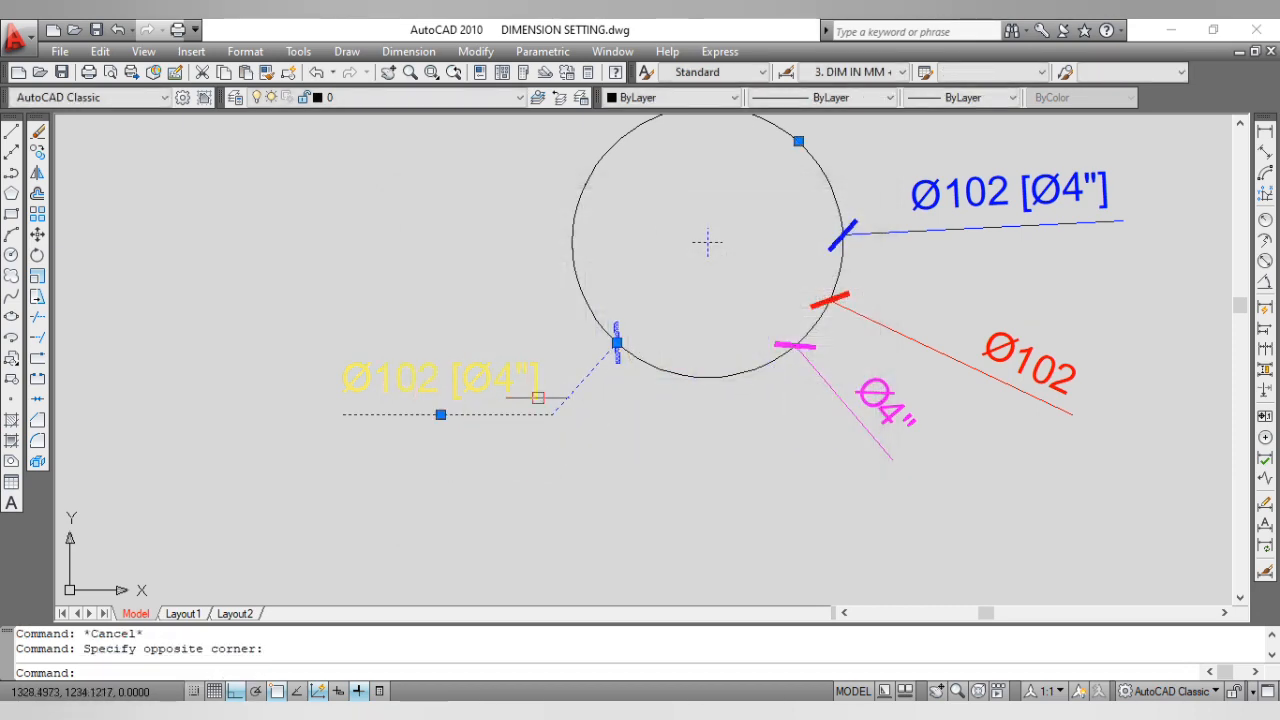
pyautogui.press('Escape')
# Step: Draw a second circle, about 119 mm in diameter, to the upper left of the dimensioned circle
pyautogui.scroll(-5, 587, 407)
pyautogui.moveTo(618, 443); pyautogui.dragTo(679, 459, button='middle')
pyautogui.write('c')
pyautogui.press('Return')
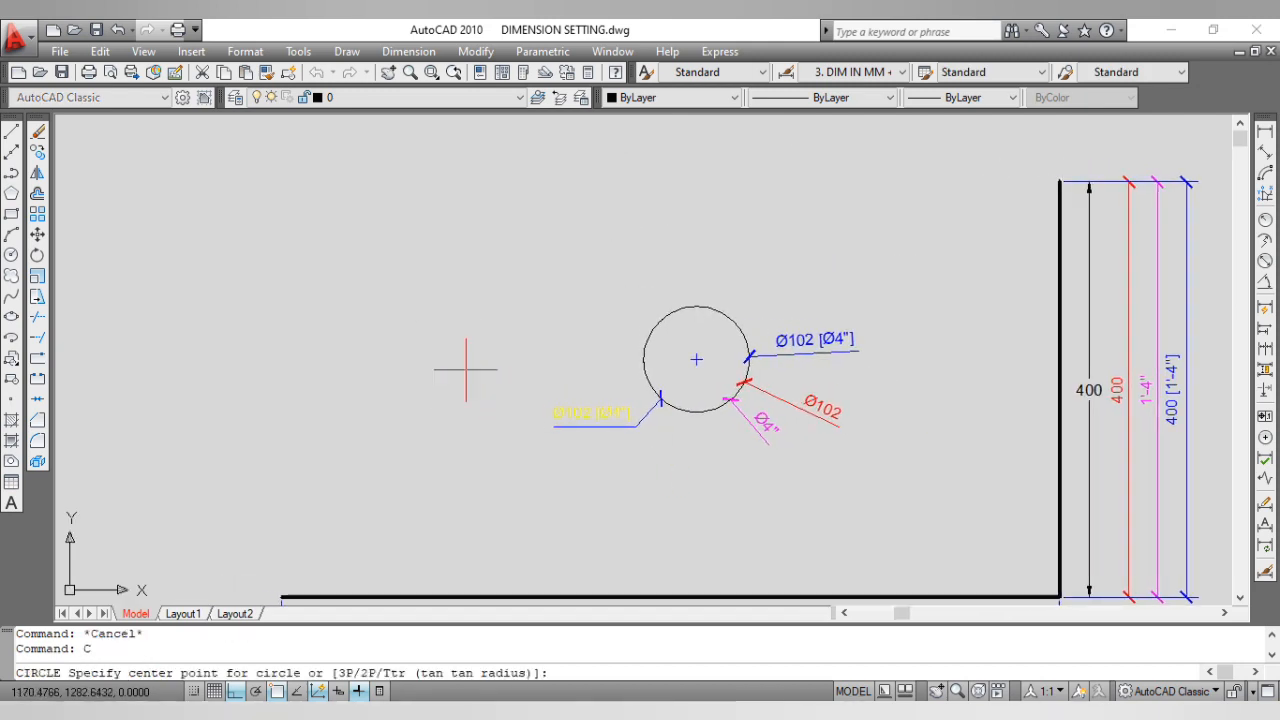
pyautogui.click(434, 296)
pyautogui.click(462, 350)
pyautogui.press('Escape')
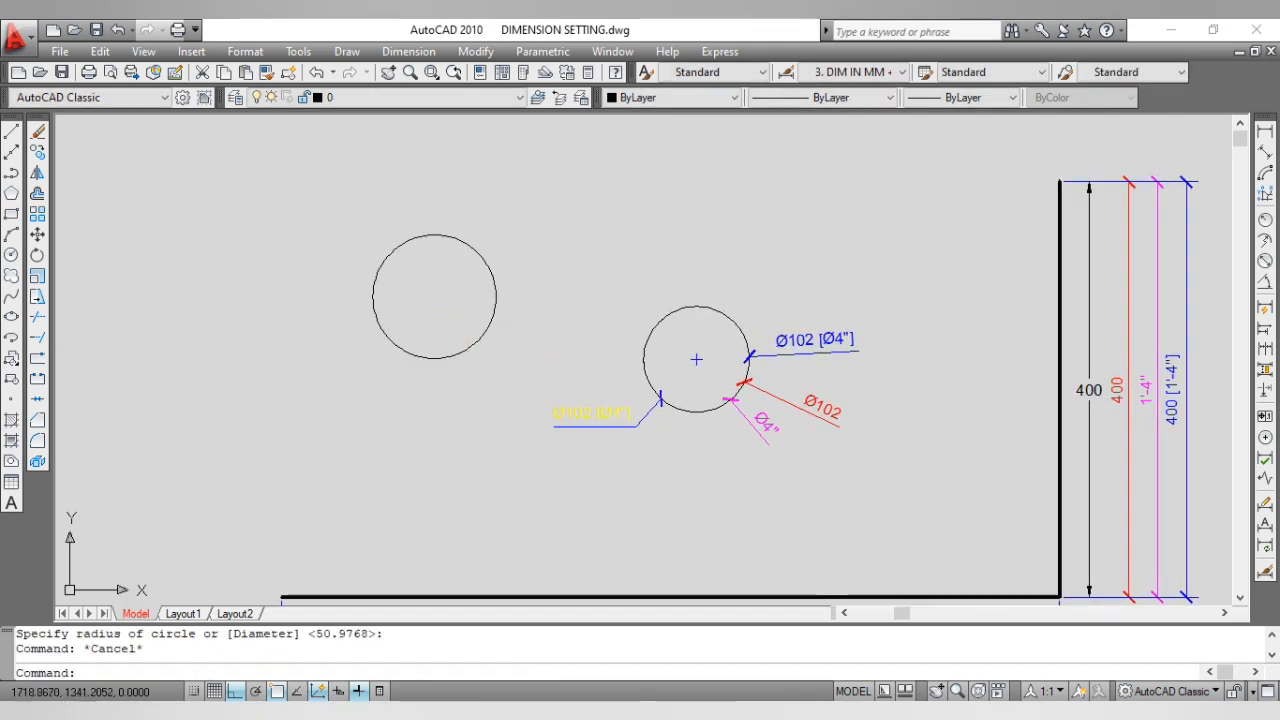
# Step: Add a diameter dimension to the new circle, placing its text outside to the right
pyautogui.click(1263, 278)
pyautogui.click(495, 310)
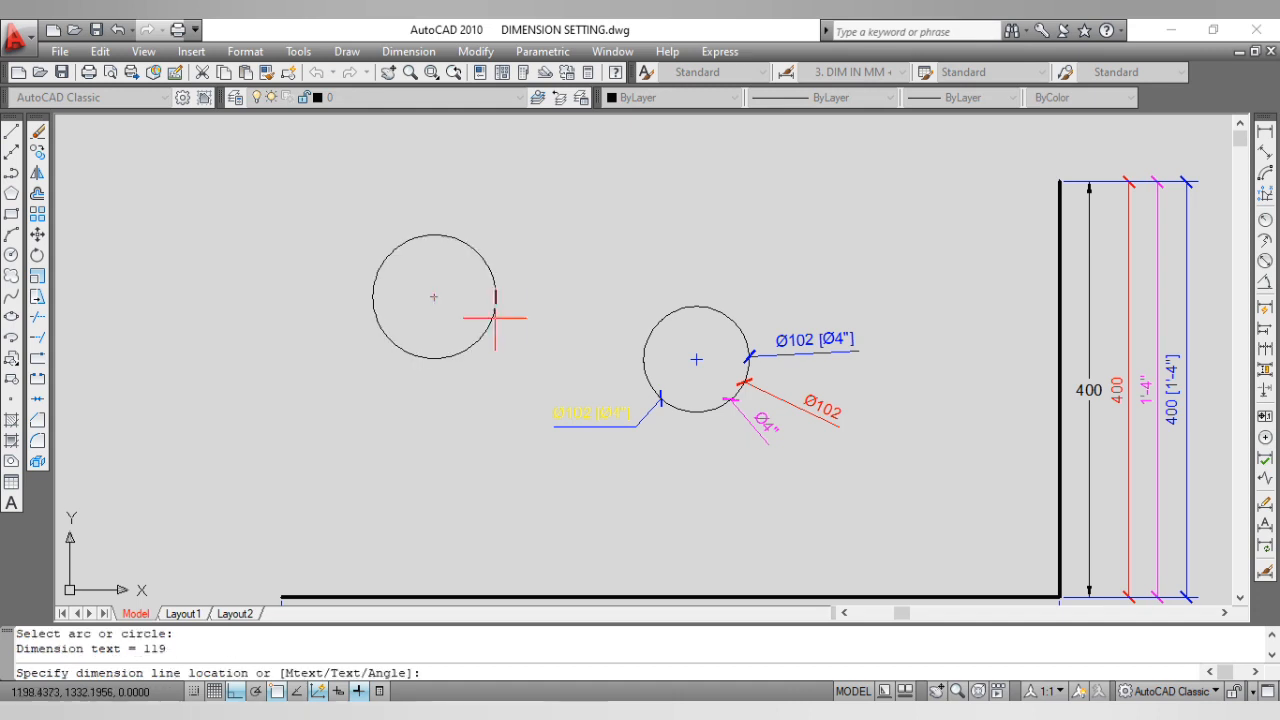
pyautogui.click(551, 310)
pyautogui.press('Escape')
# Step: Match the properties of the yellow-text diameter dimension onto the new circle's diameter dimension
pyautogui.click(590, 425)
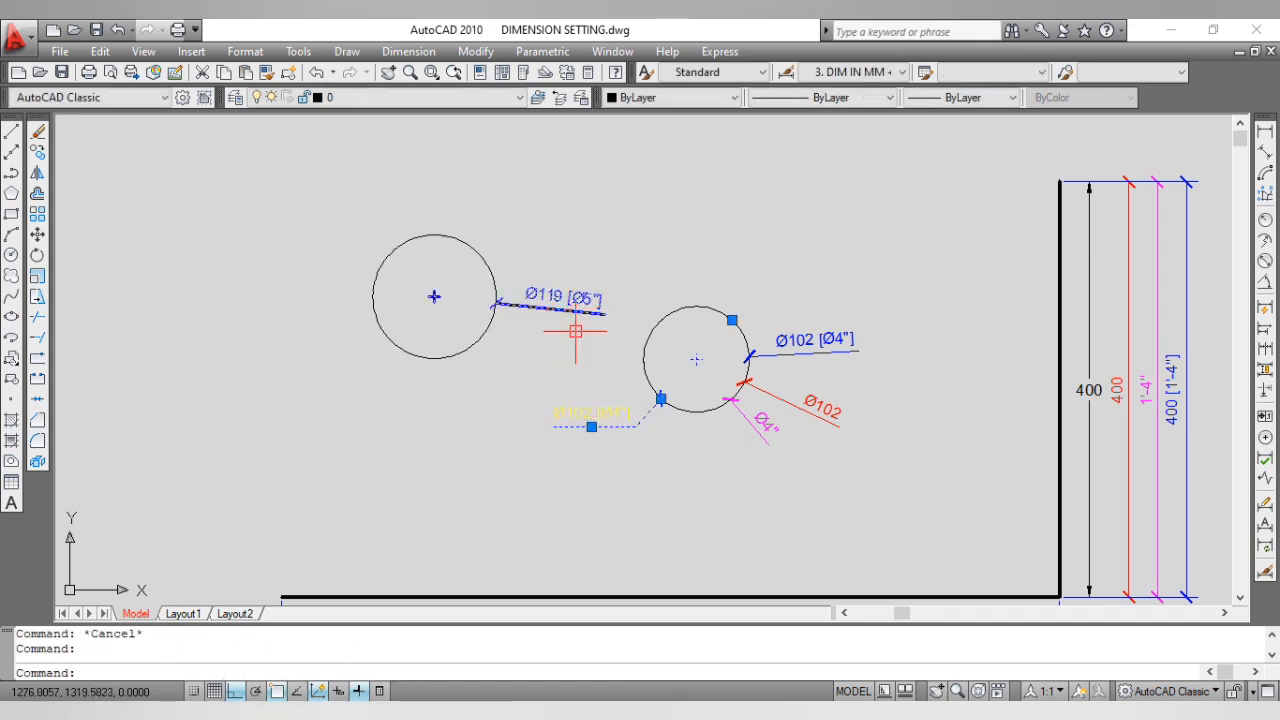
pyautogui.write('MA')
pyautogui.press('Return')
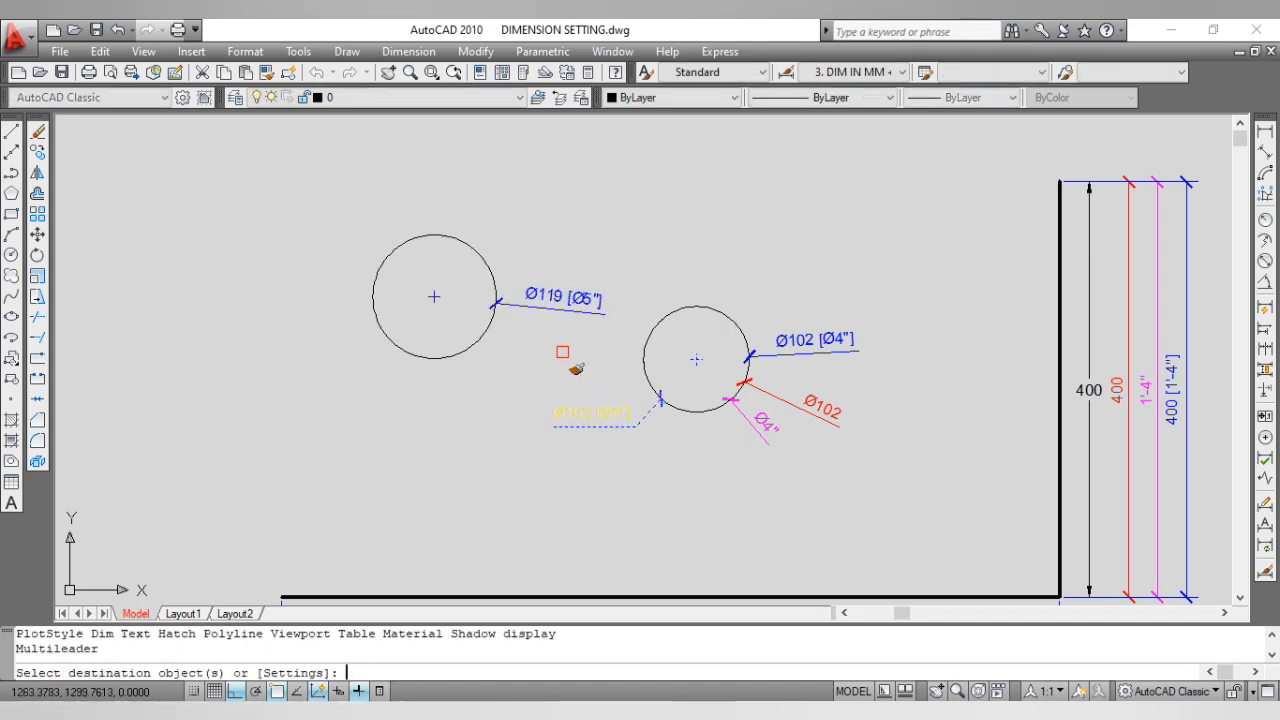
pyautogui.click(597, 361)
pyautogui.click(571, 308)
pyautogui.press('Escape')
# Step: Reposition the new circle's diameter dimension text to the circle's lower right, clear of the neighbouring circle
pyautogui.click(573, 325)
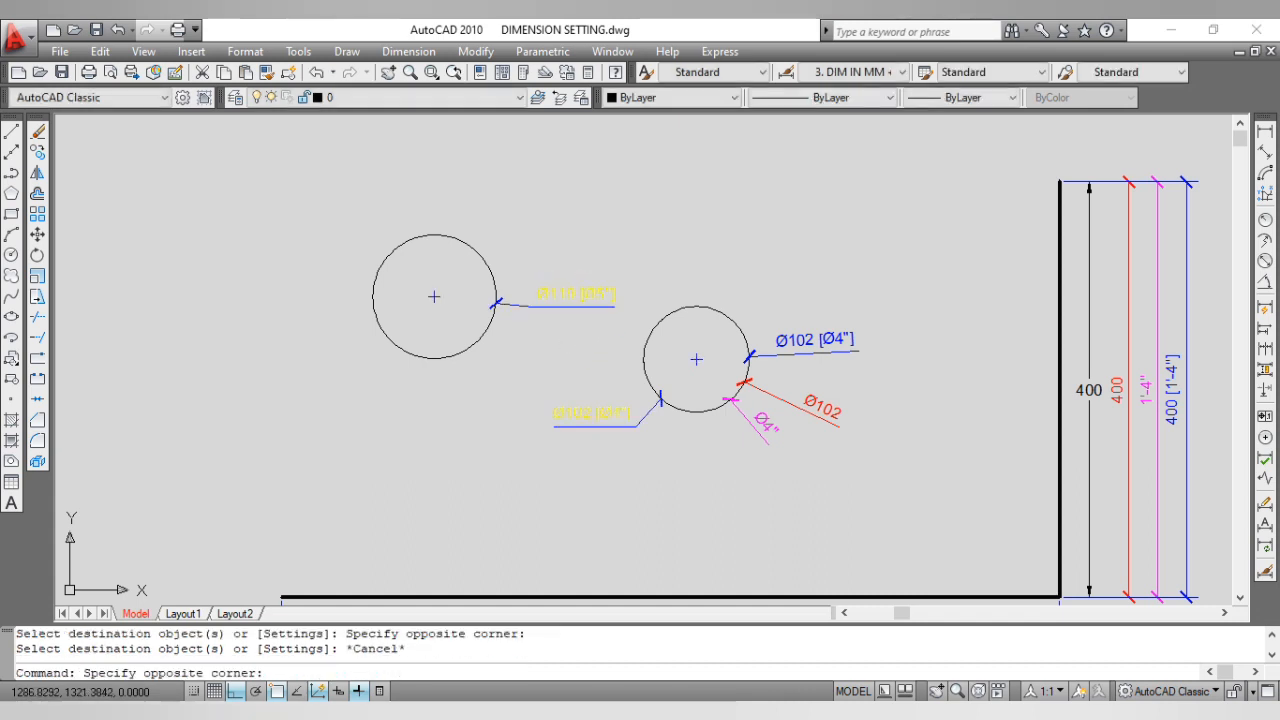
pyautogui.click(564, 304)
pyautogui.click(576, 294)
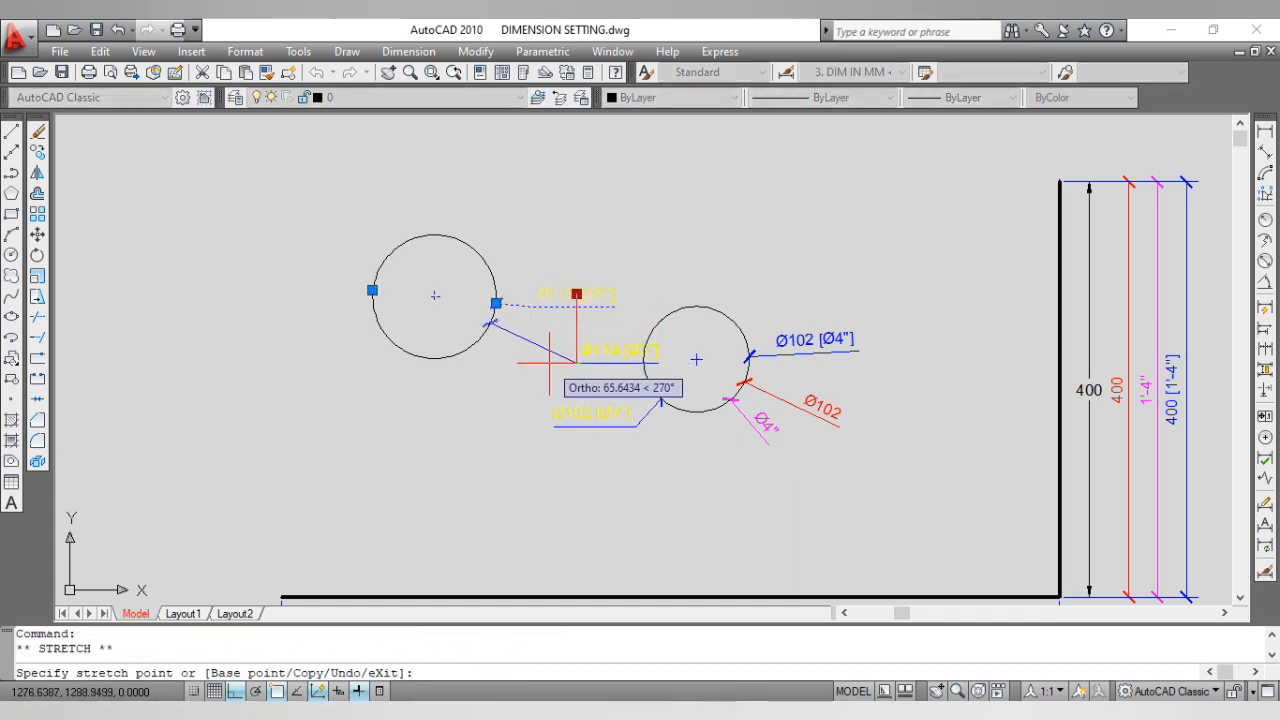
pyautogui.click(584, 364)
pyautogui.press('Escape')
pyautogui.click(615, 365)
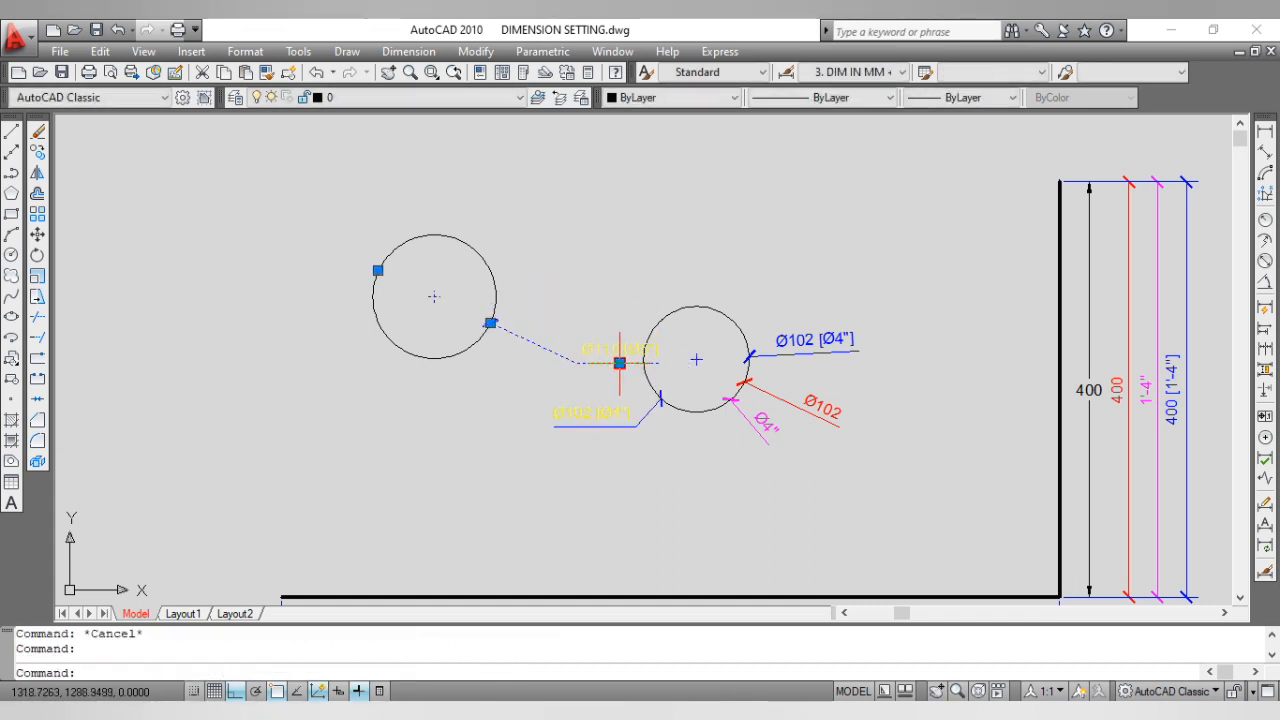
pyautogui.click(619, 362)
pyautogui.click(549, 362)
pyautogui.press('Escape')
# Step: Fit the whole drawing in view and save the drawing
pyautogui.scroll(3, 575, 344)
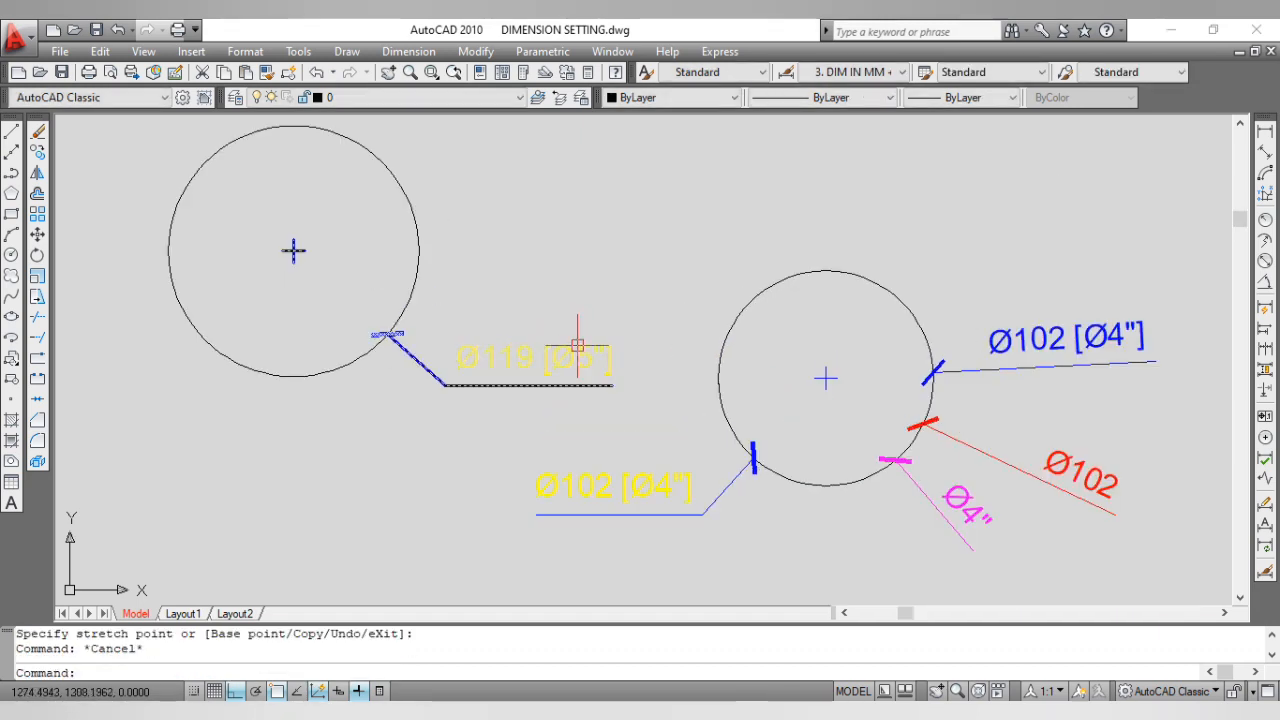
pyautogui.moveTo(577, 345); pyautogui.dragTo(557, 392, button='middle')
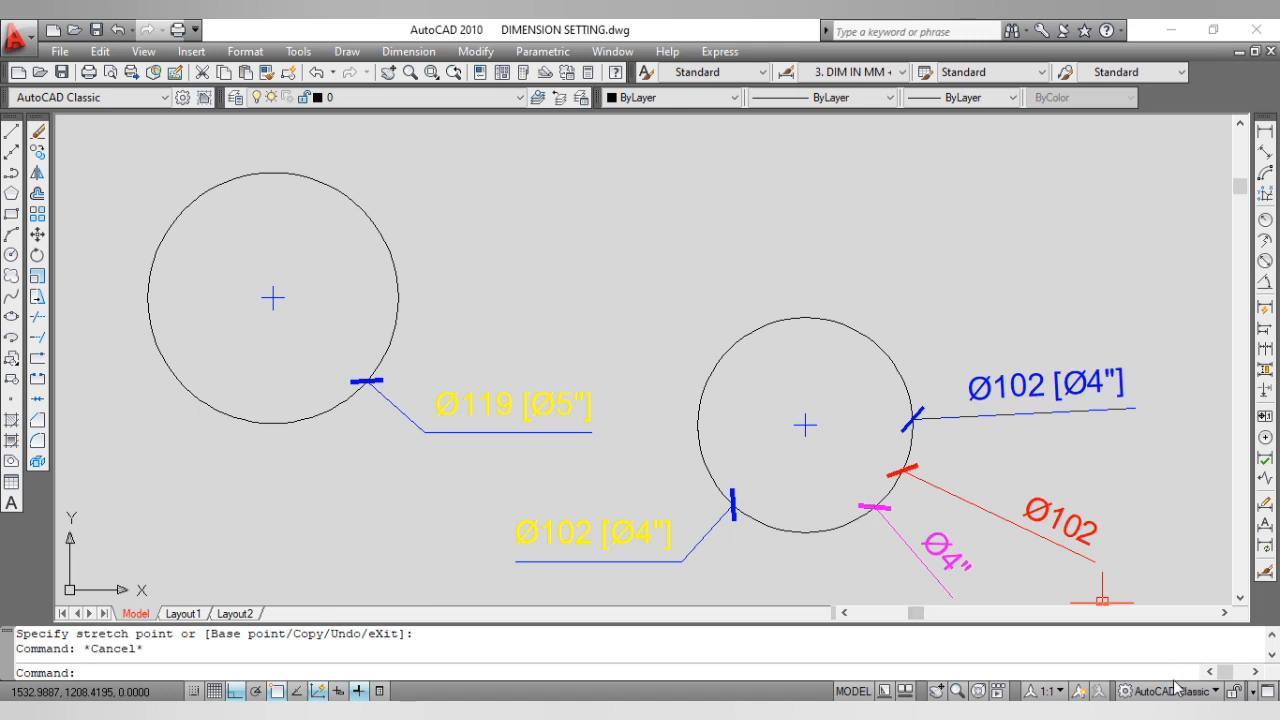
pyautogui.middleClick(866, 331)
pyautogui.middleClick(866, 331)
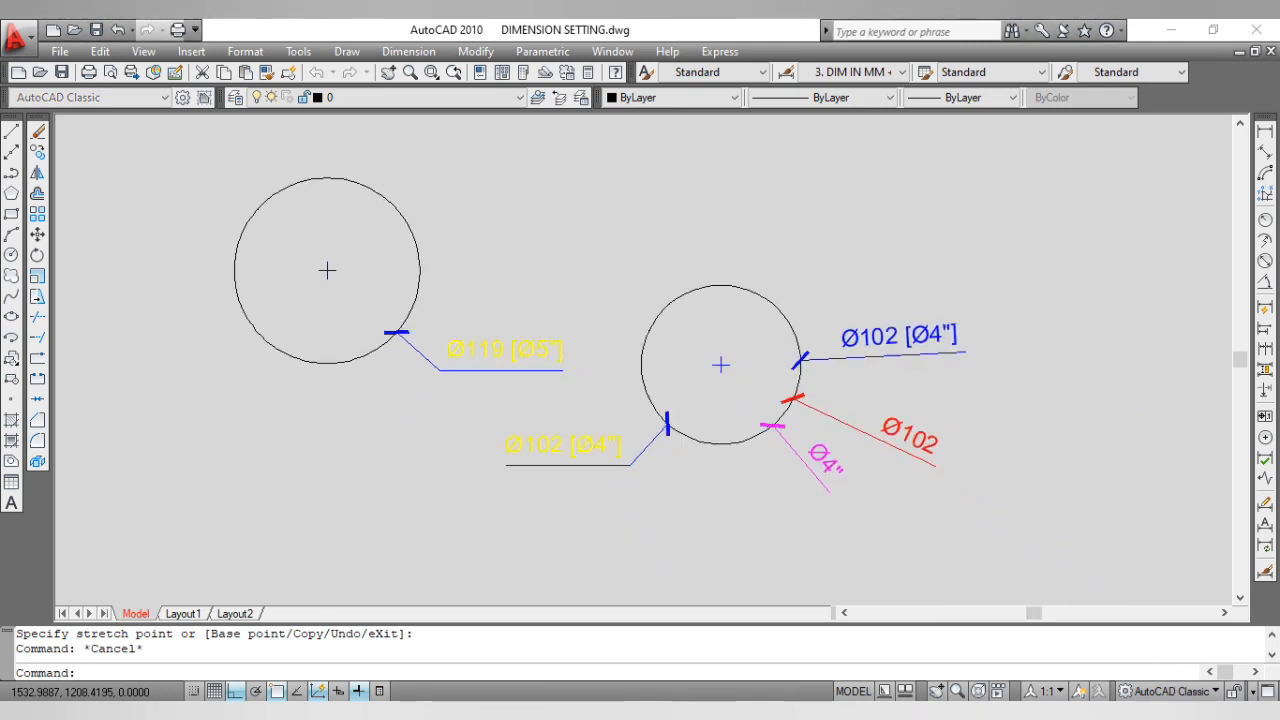
pyautogui.moveTo(752, 379); pyautogui.dragTo(779, 442, button='middle')
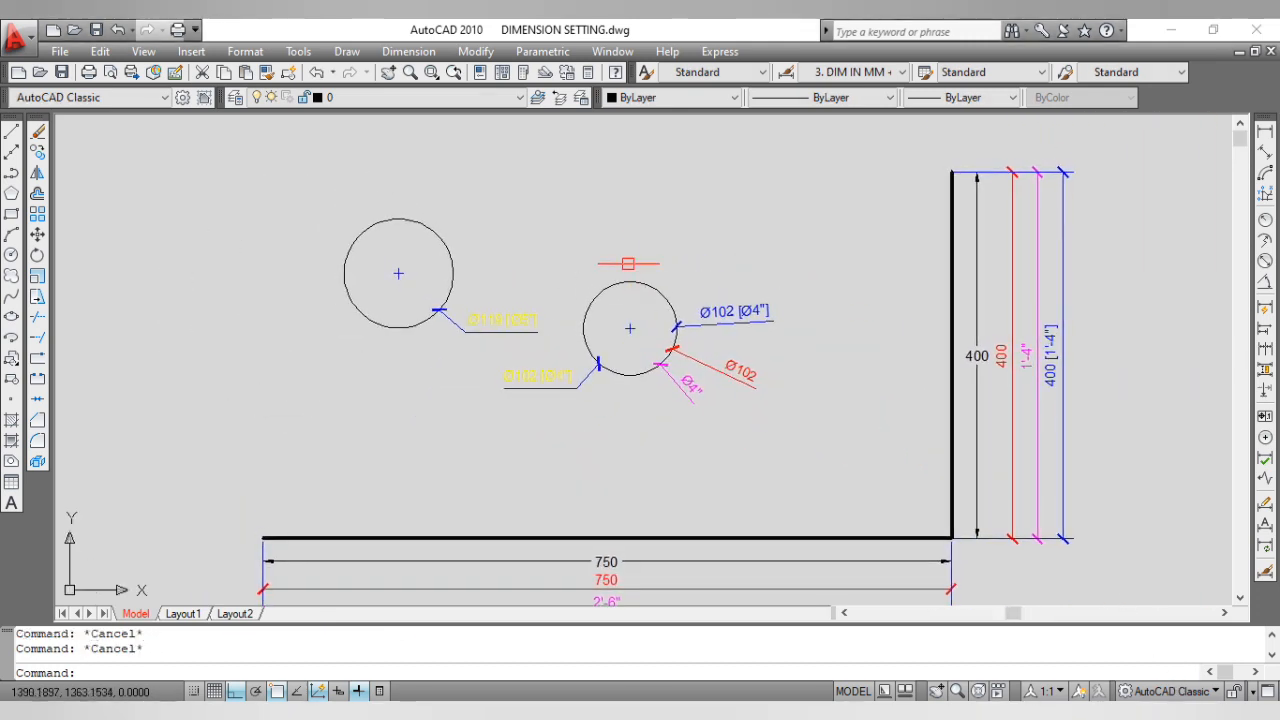
pyautogui.middleClick(800, 357)
pyautogui.middleClick(800, 357)
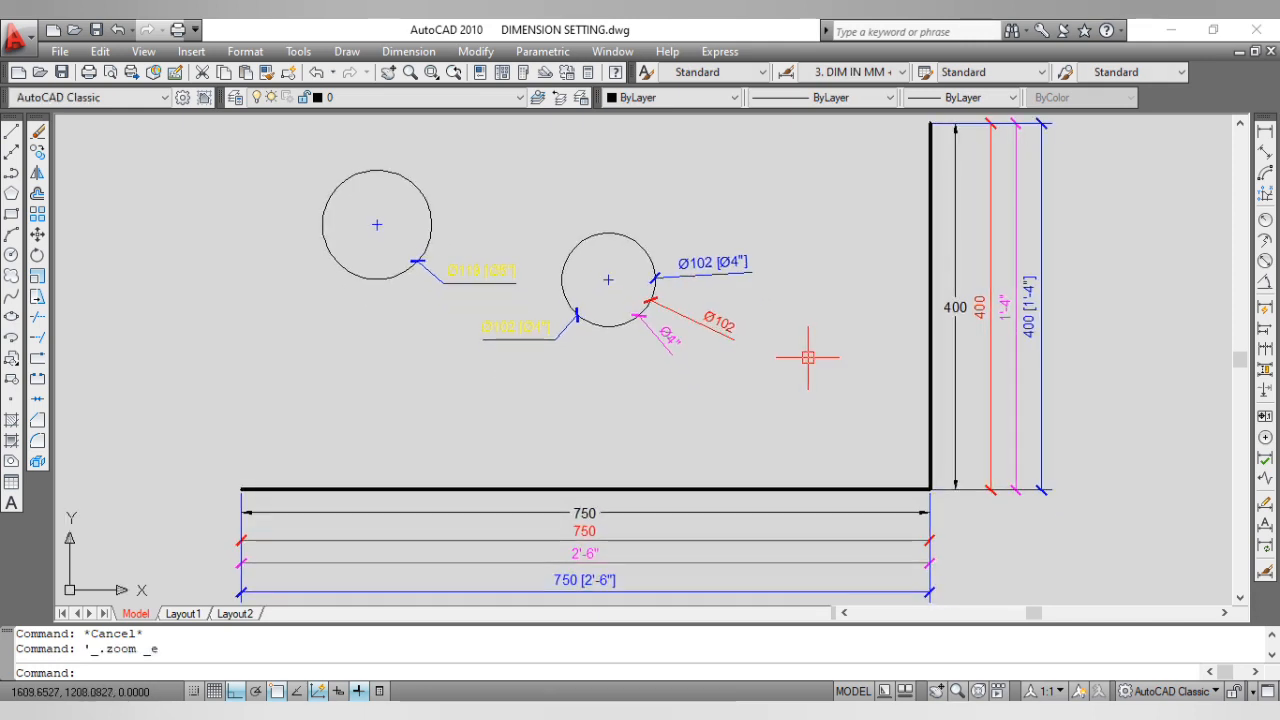
pyautogui.hotkey('ctrl', 's')
pyautogui.press('Escape')
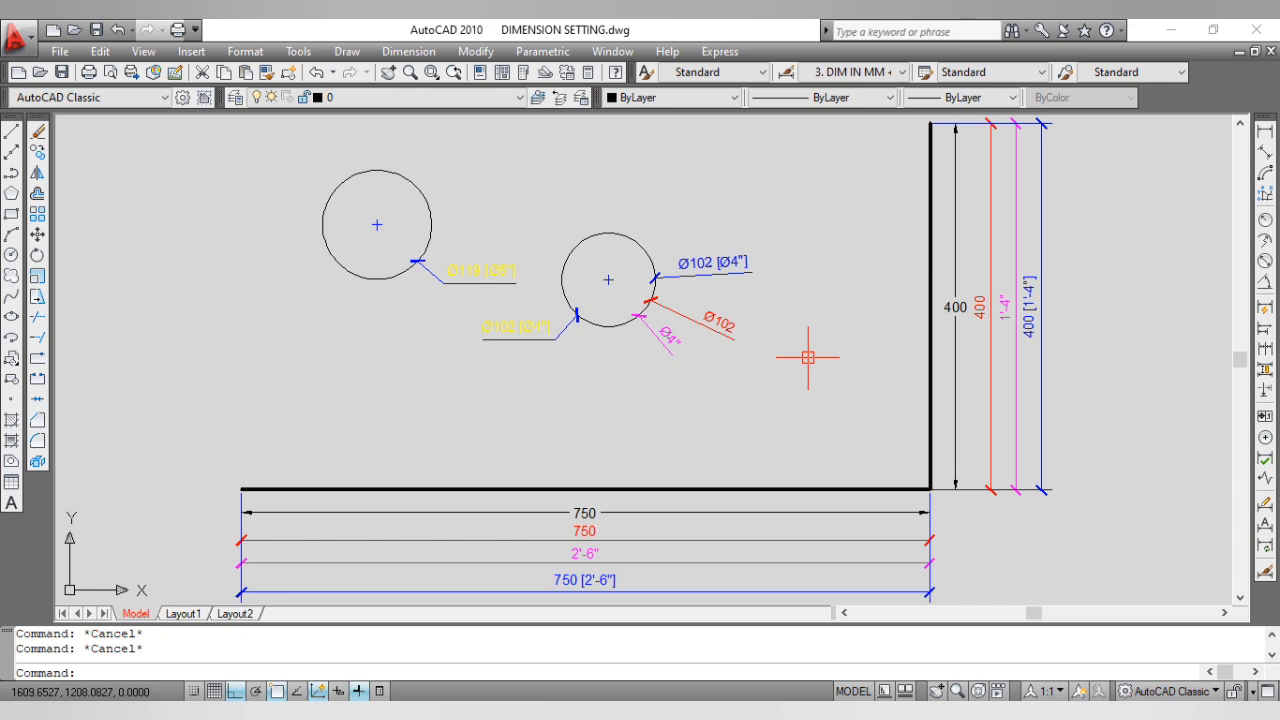
# Step: Set 1. DIM IN MM as the current dimension style
pyautogui.write('D')
pyautogui.press('Return')
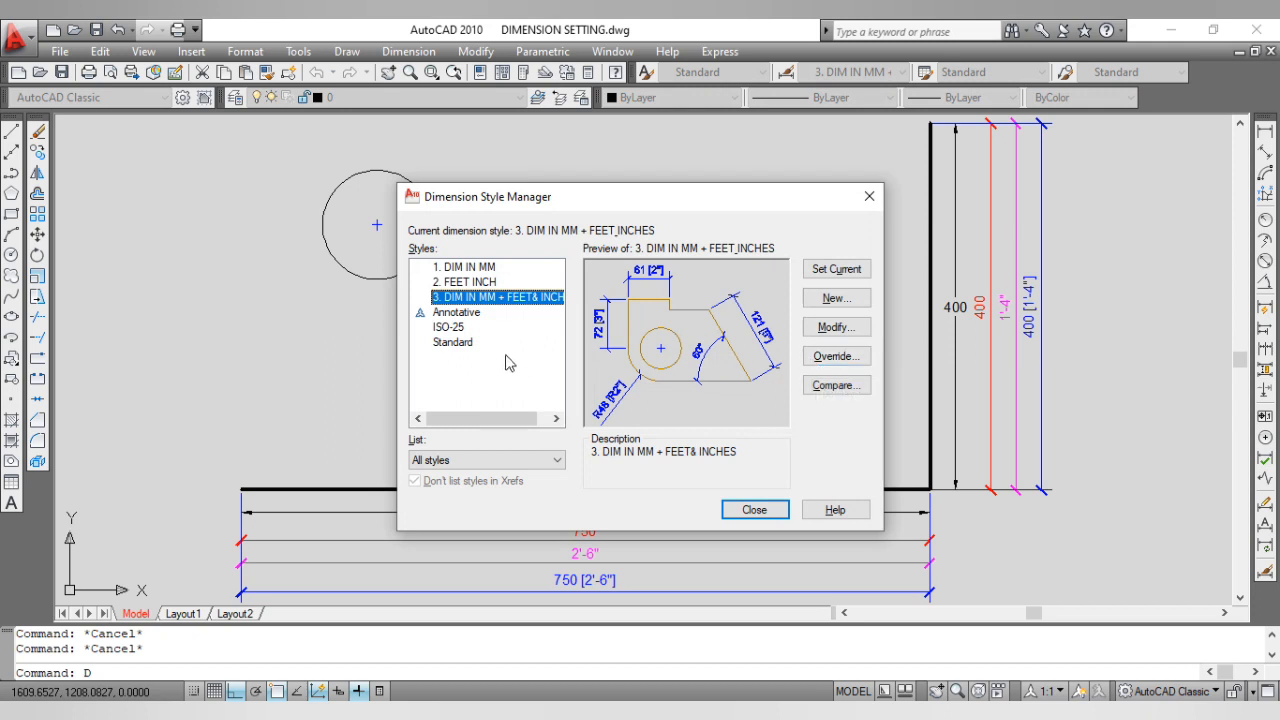
pyautogui.click(482, 268)
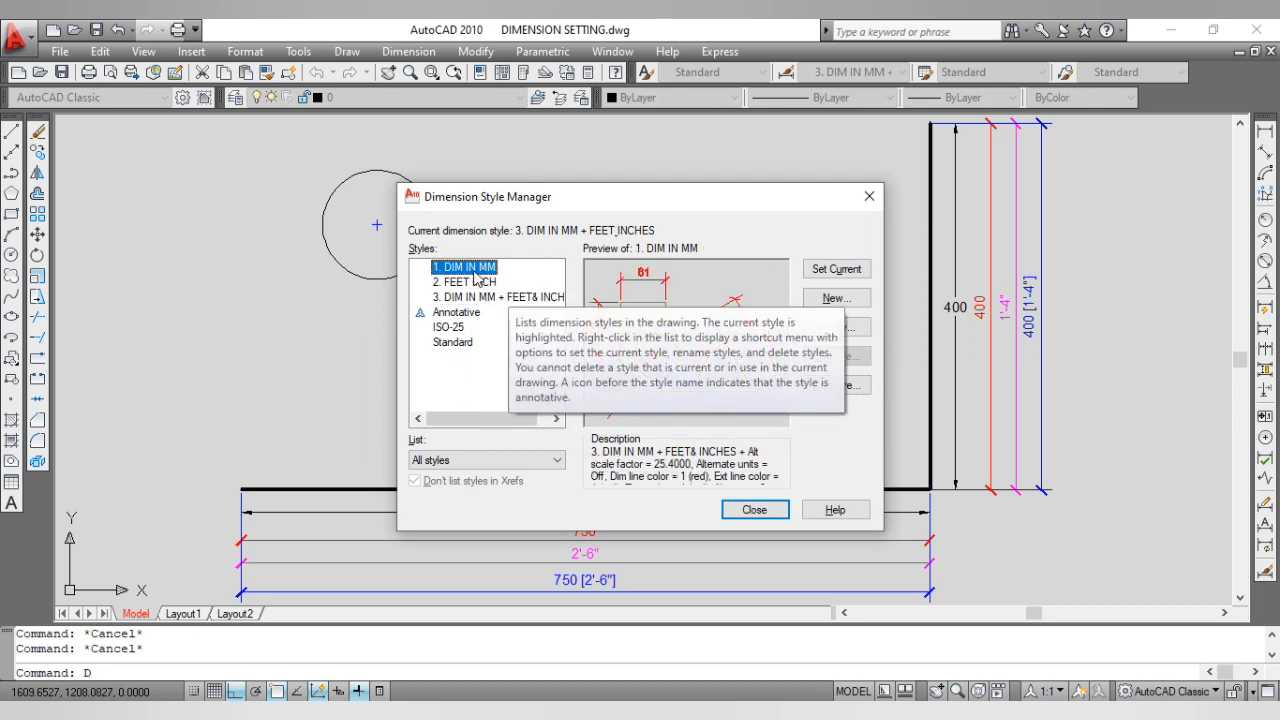
pyautogui.click(836, 269)
pyautogui.click(754, 510)
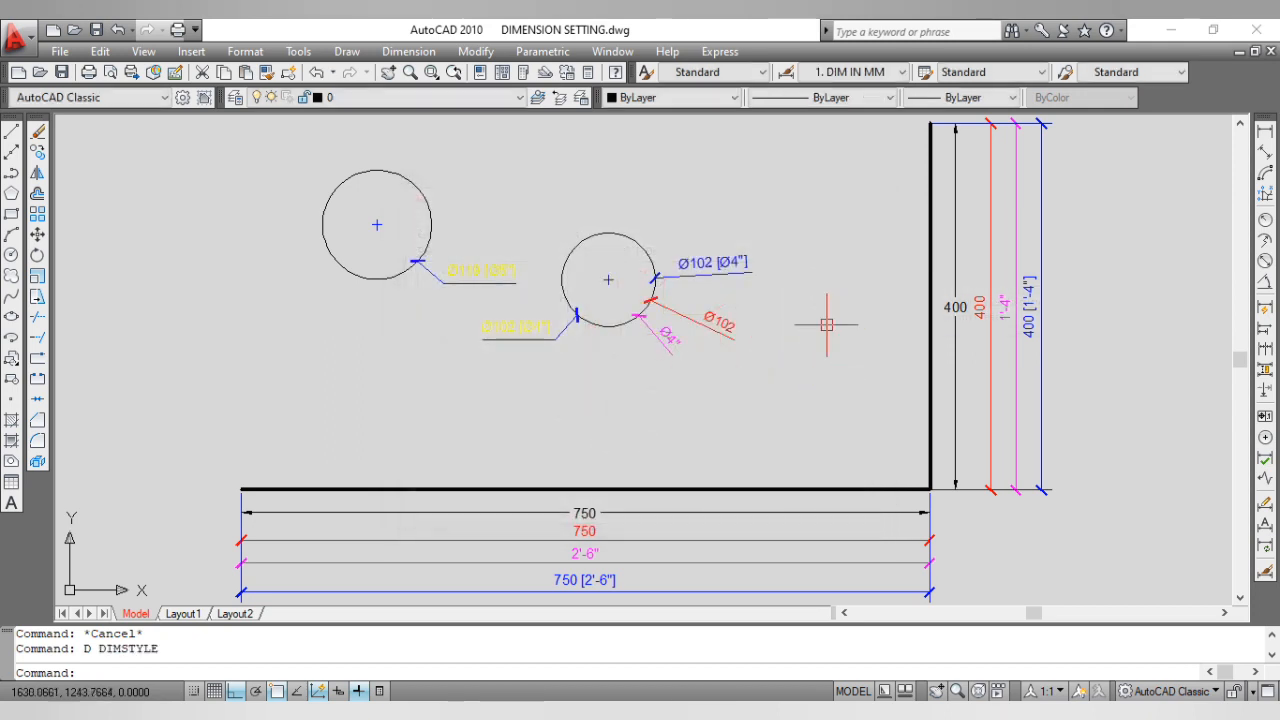
# Step: From the text settings of 1. DIM IN MM, change the Standard text style's font to simplex.shx and save the style
pyautogui.write('D')
pyautogui.press('Return')
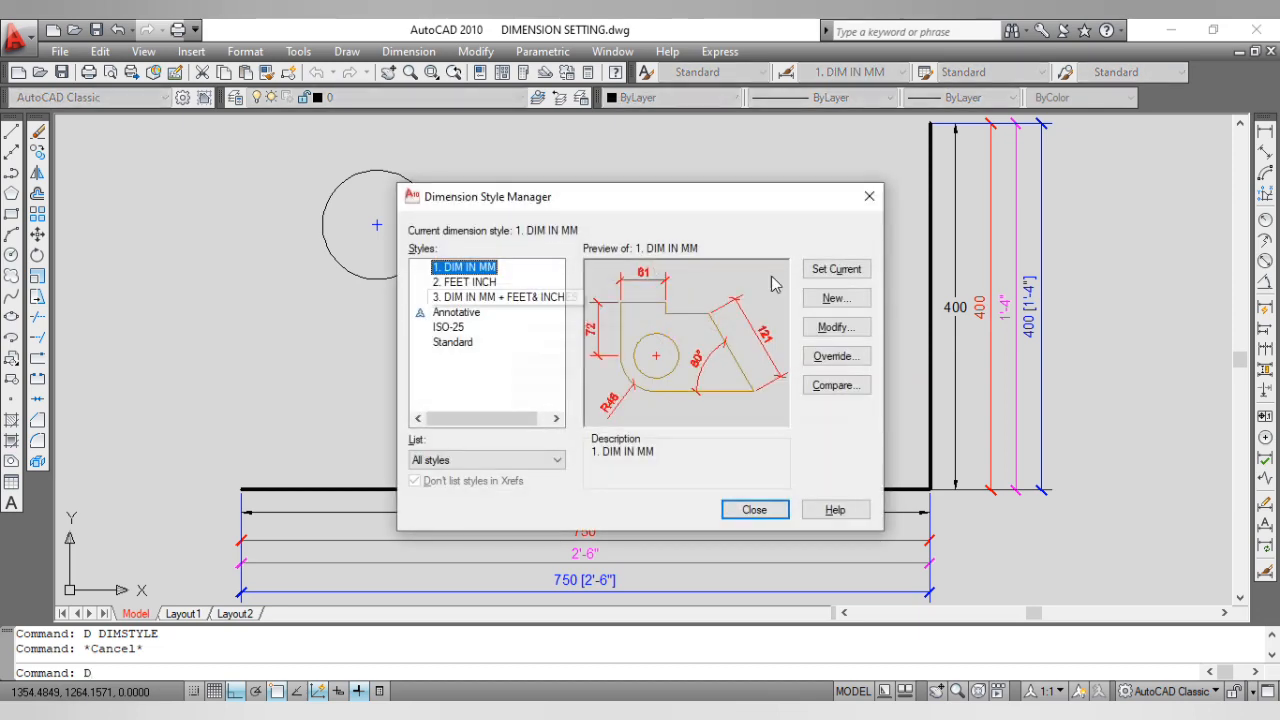
pyautogui.click(838, 330)
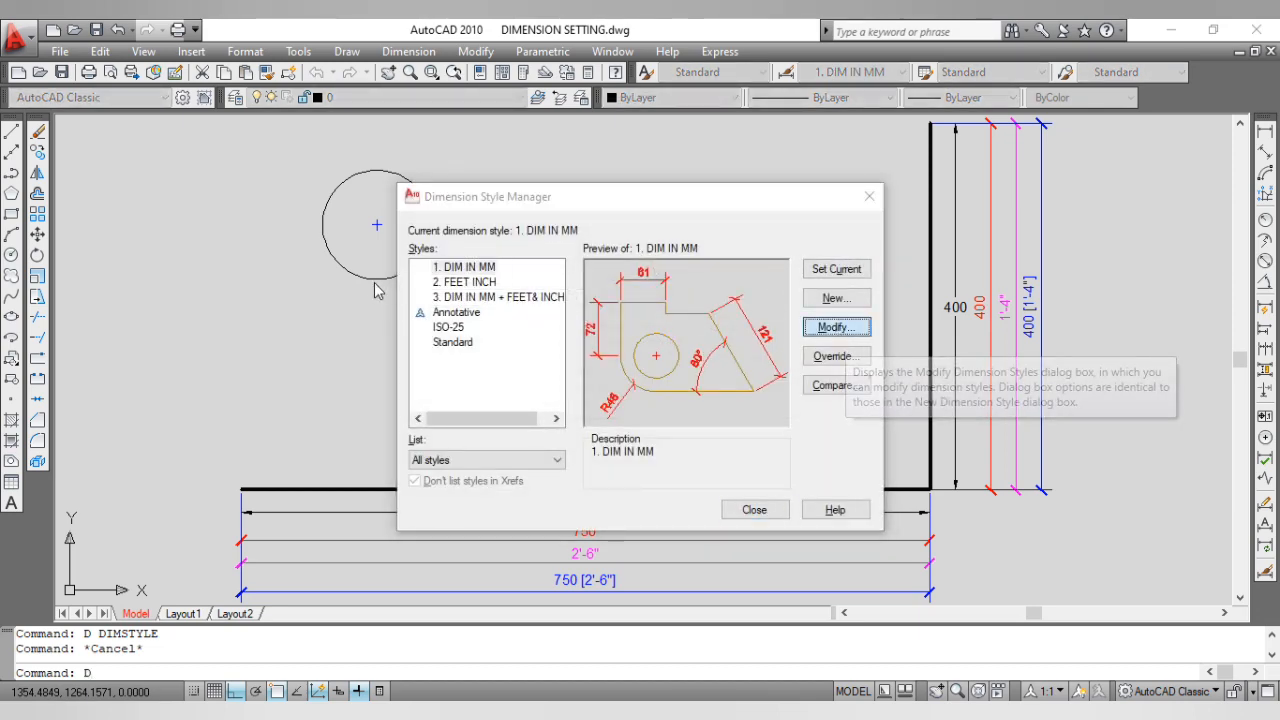
pyautogui.click(259, 157)
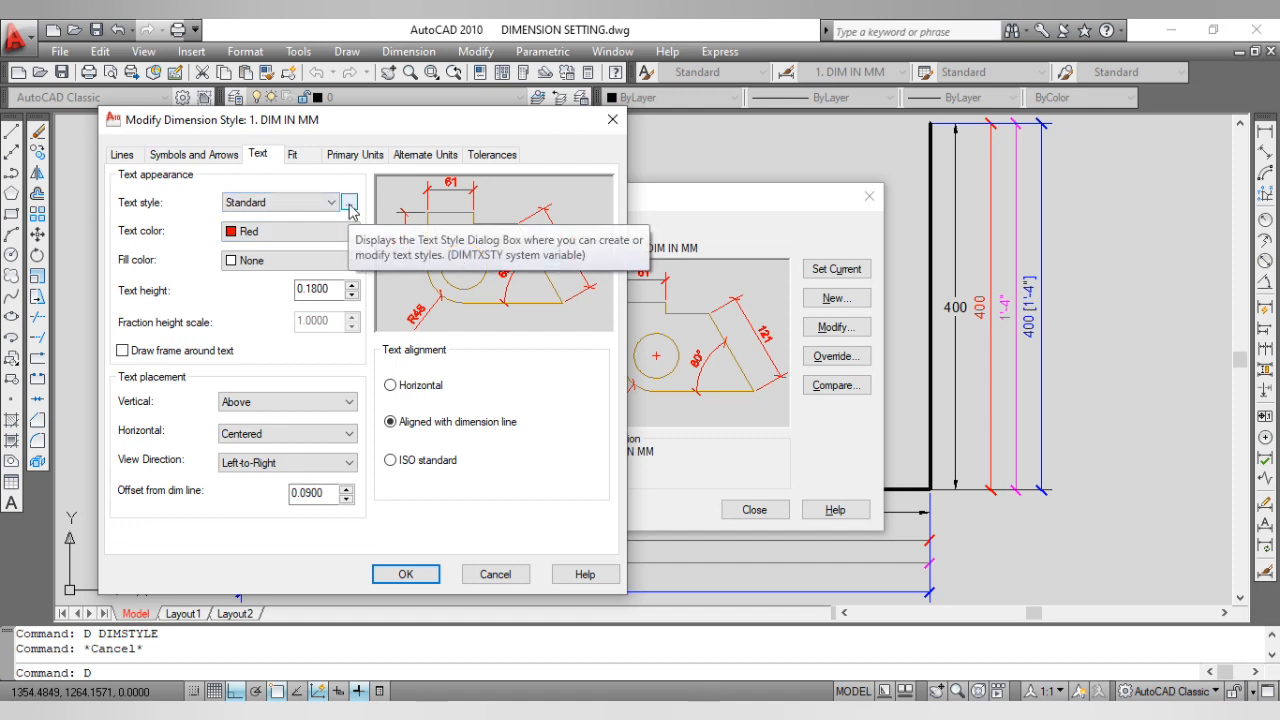
pyautogui.click(349, 205)
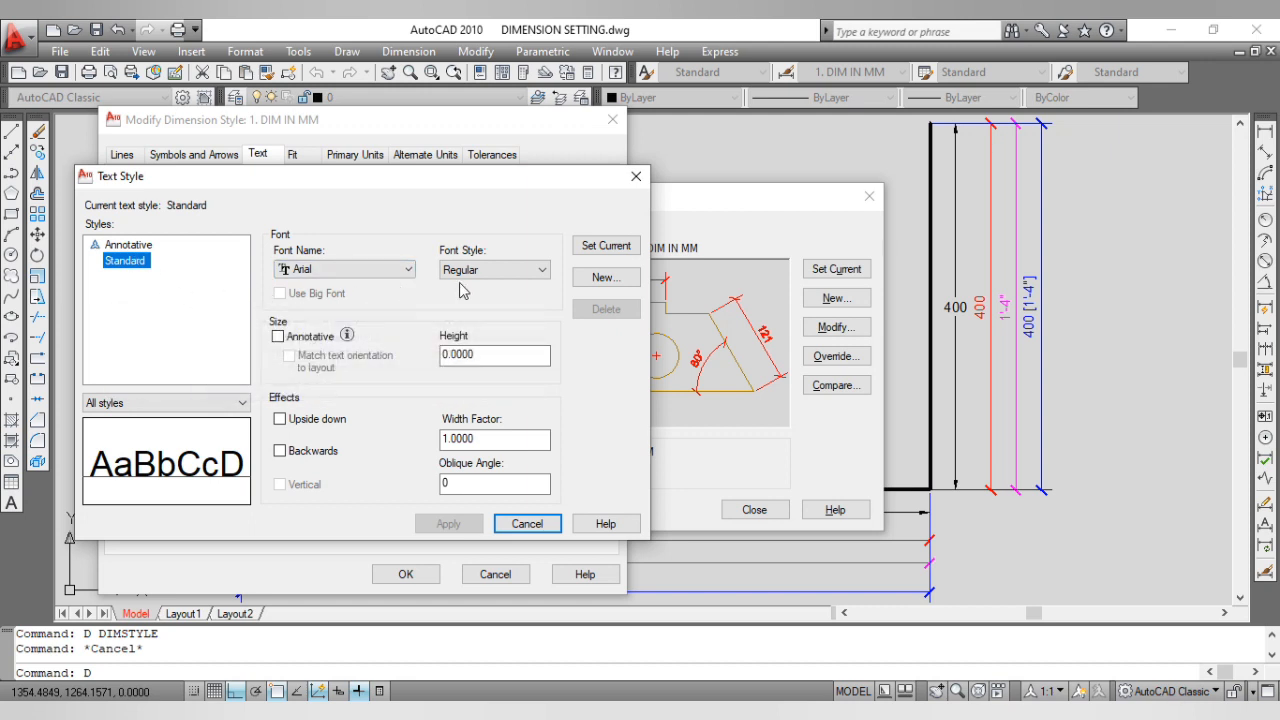
pyautogui.click(408, 270)
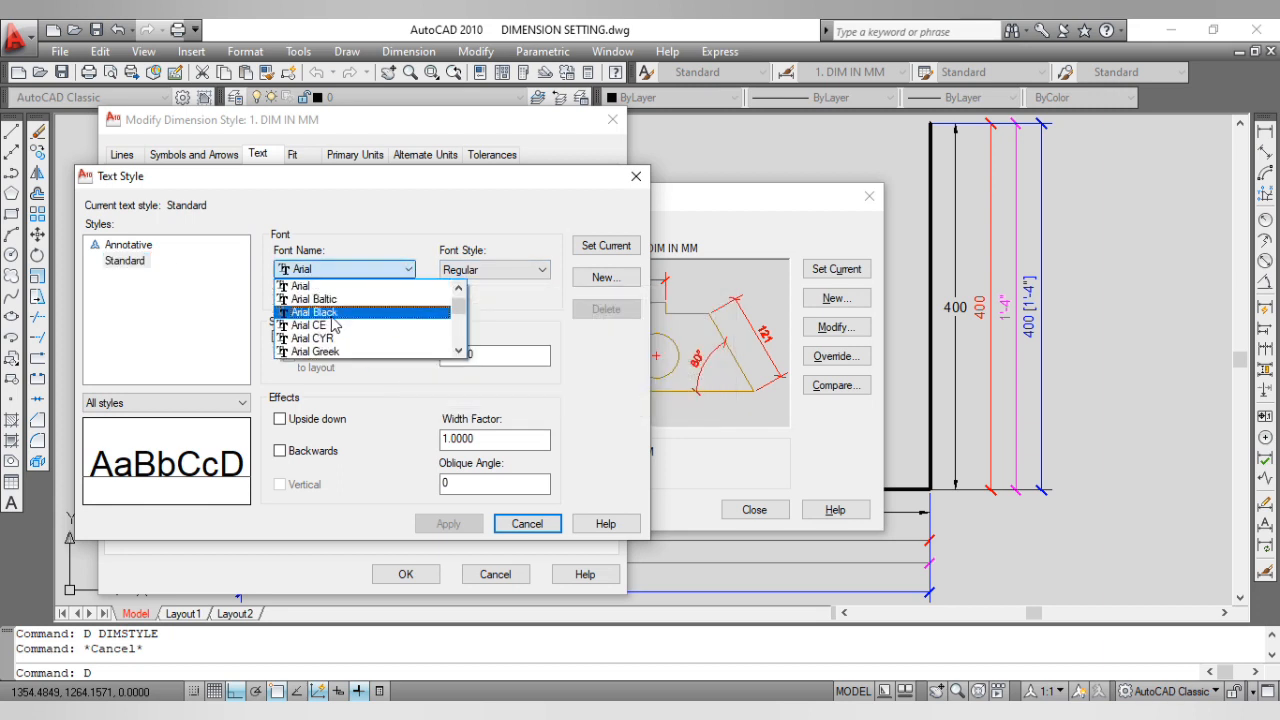
pyautogui.write('simplex.shx')
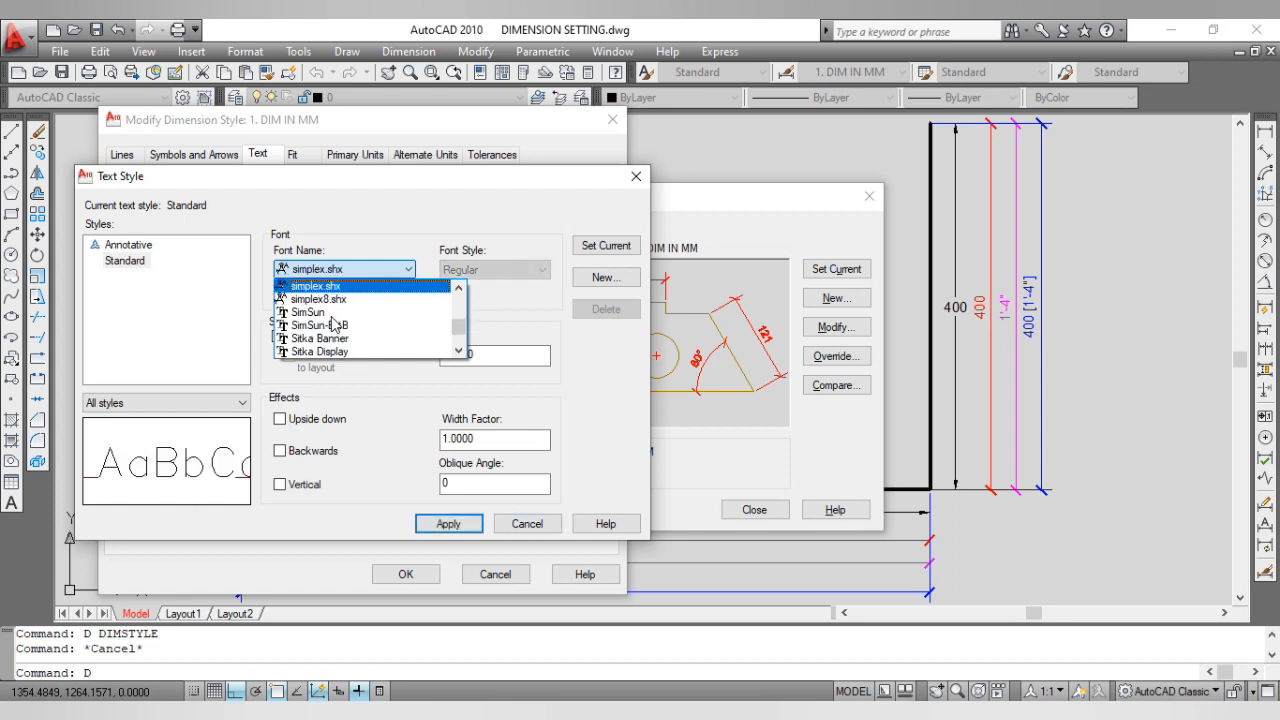
pyautogui.click(333, 287)
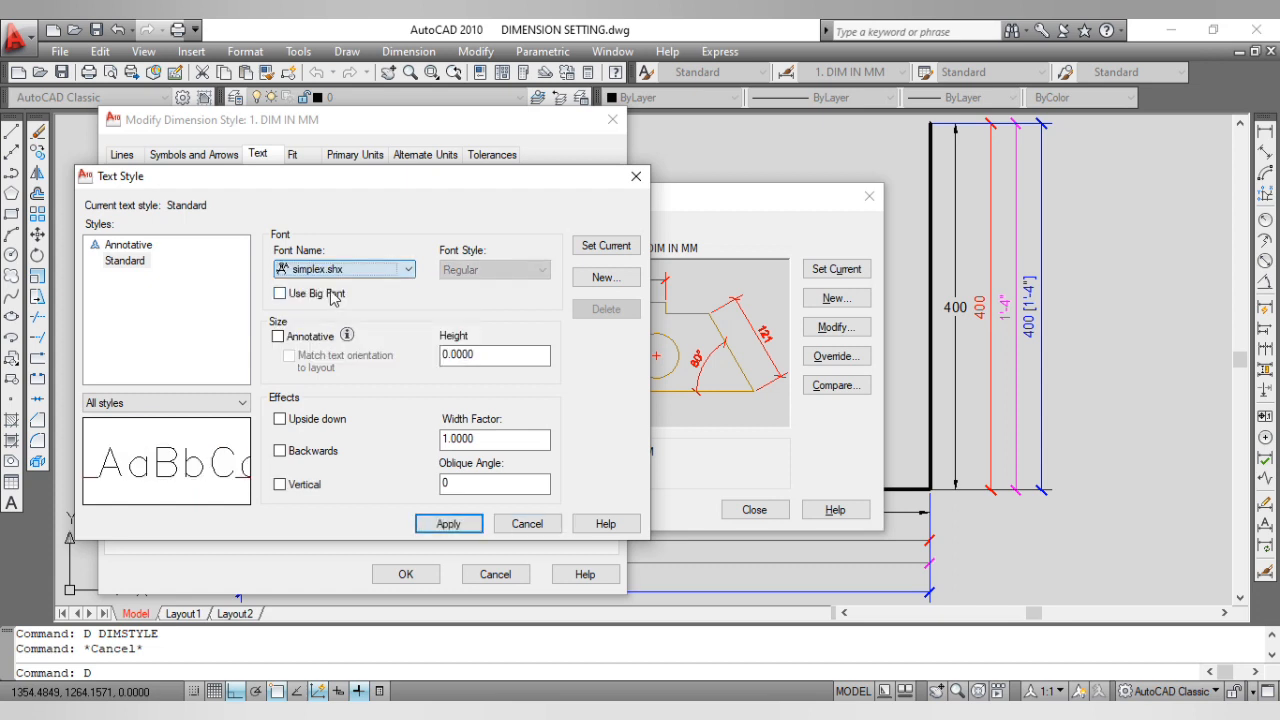
pyautogui.click(618, 248)
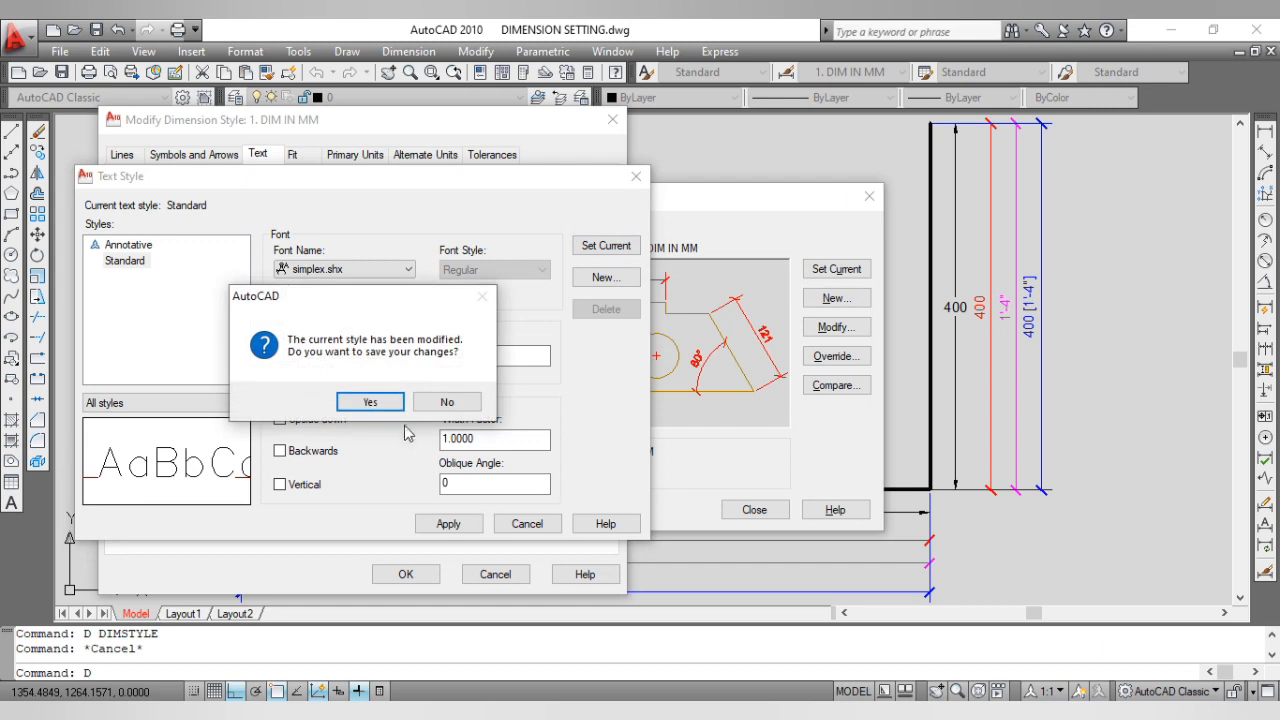
pyautogui.click(380, 404)
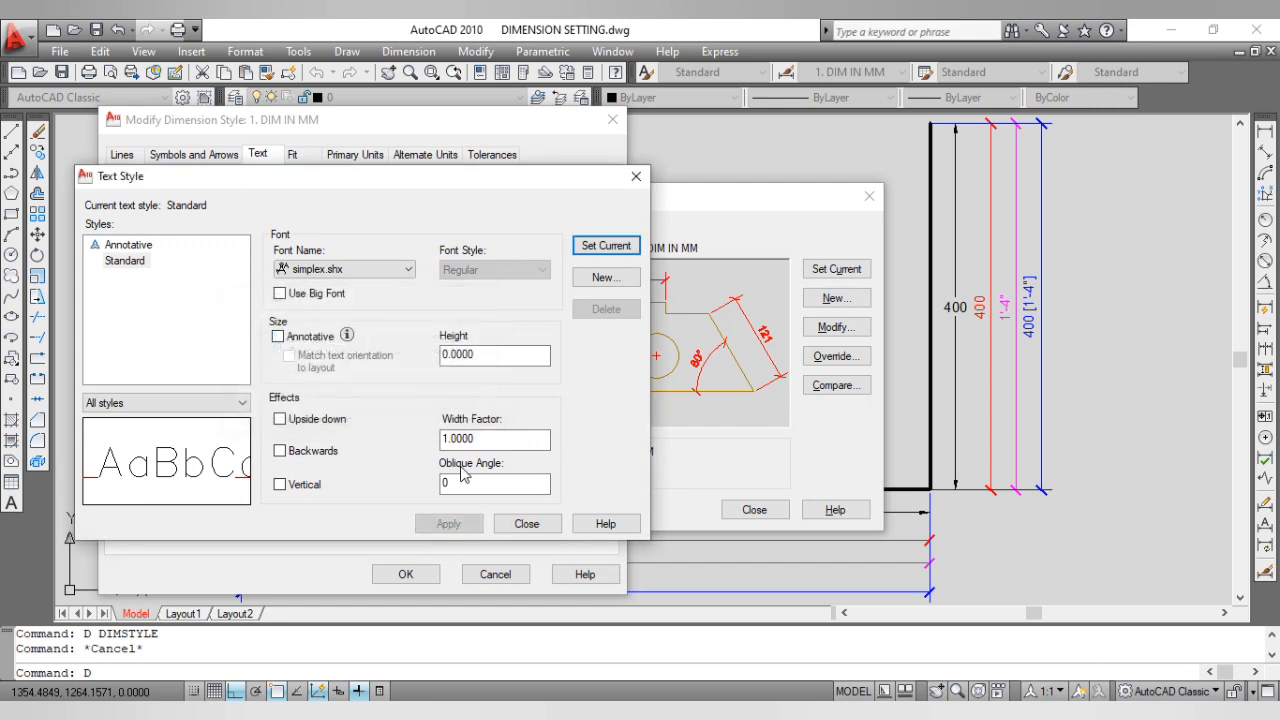
pyautogui.click(525, 523)
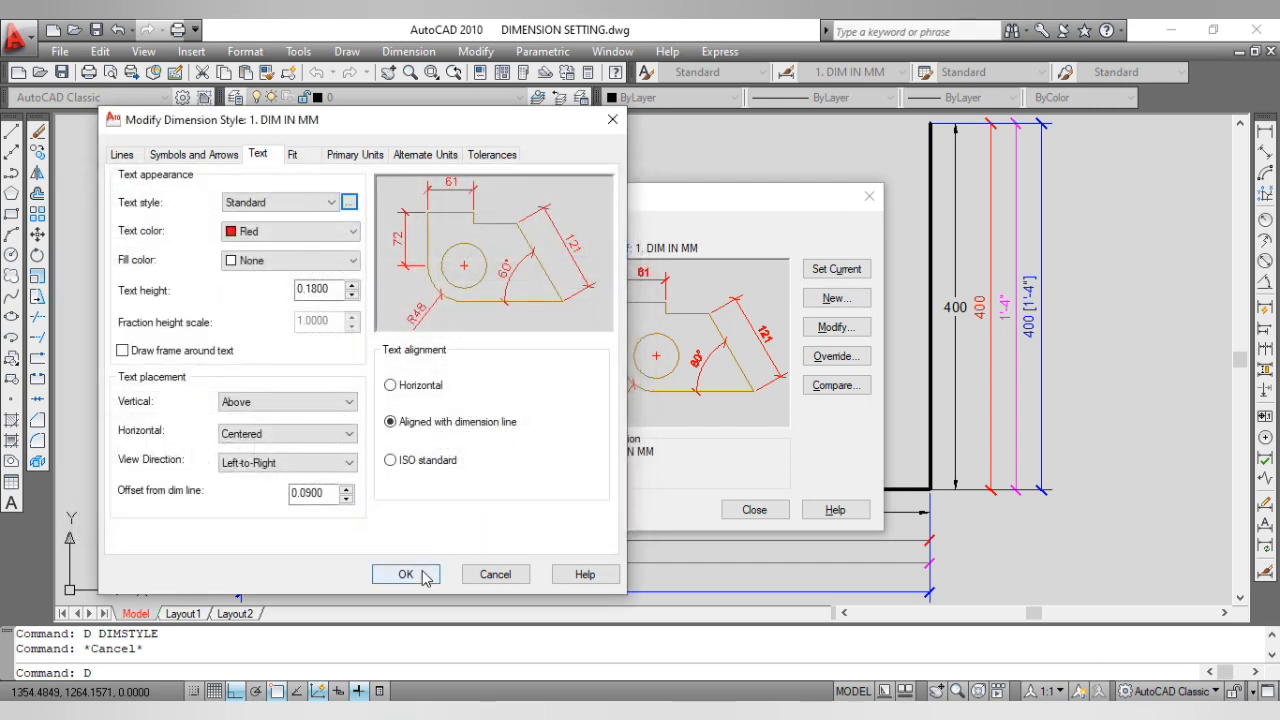
# Step: Accept the modified 1. DIM IN MM style and set it as the current dimension style
pyautogui.click(406, 574)
pyautogui.click(829, 272)
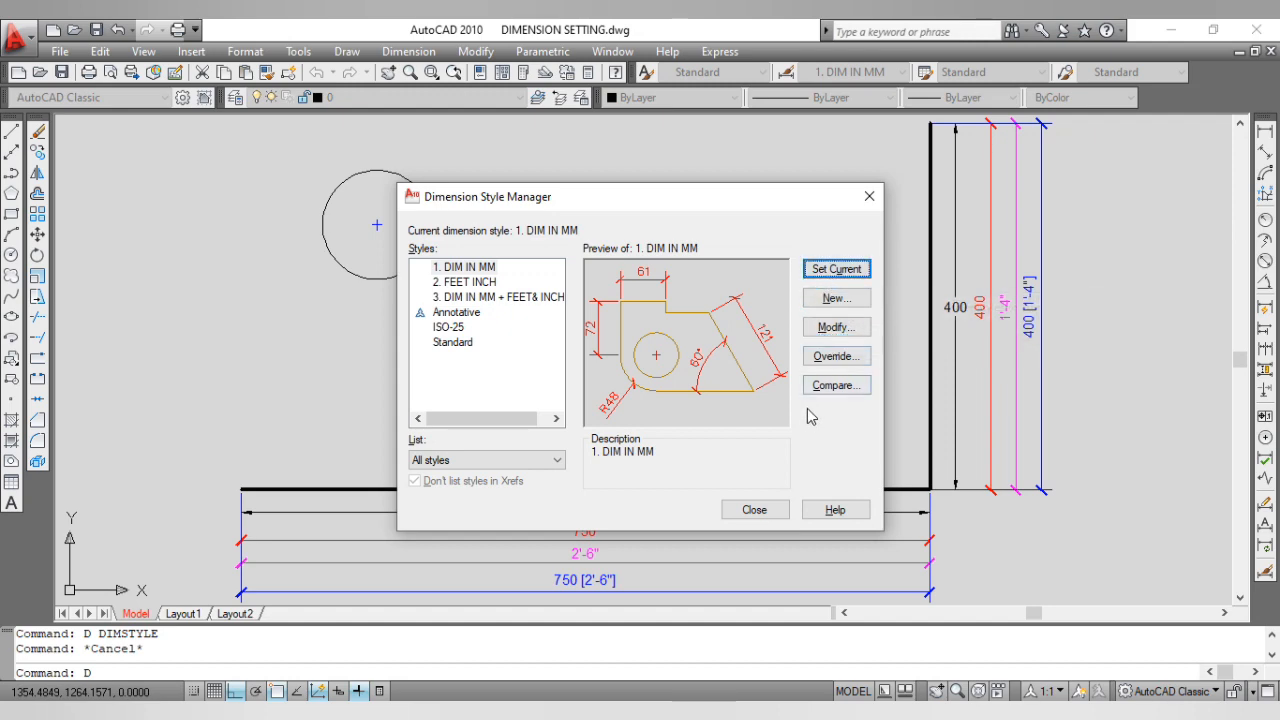
pyautogui.click(754, 510)
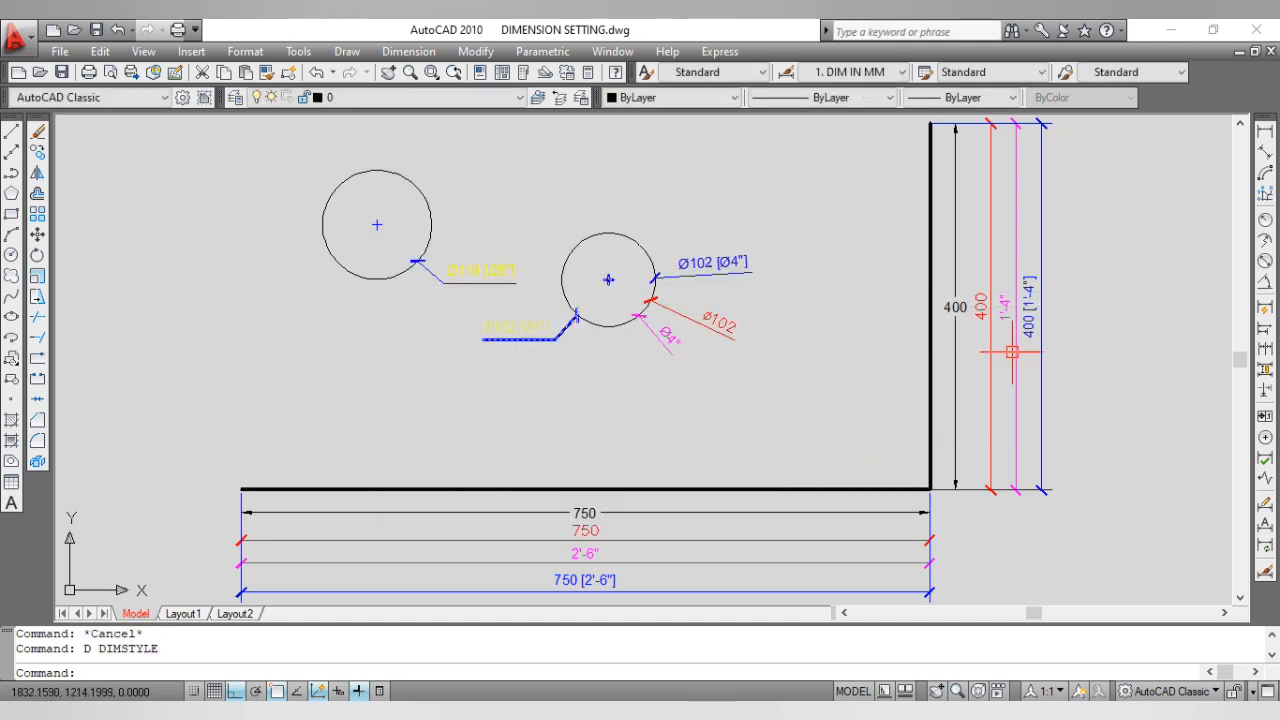
# Step: Examine the font of the red millimetre dimension text on the vertical line against the neighbouring dimensions
pyautogui.scroll(5, 997, 322)
pyautogui.scroll(3, 997, 322)
pyautogui.press('Escape')
pyautogui.click(966, 350)
pyautogui.click(844, 452)
pyautogui.press('Escape')
pyautogui.scroll(-8, 836, 338)
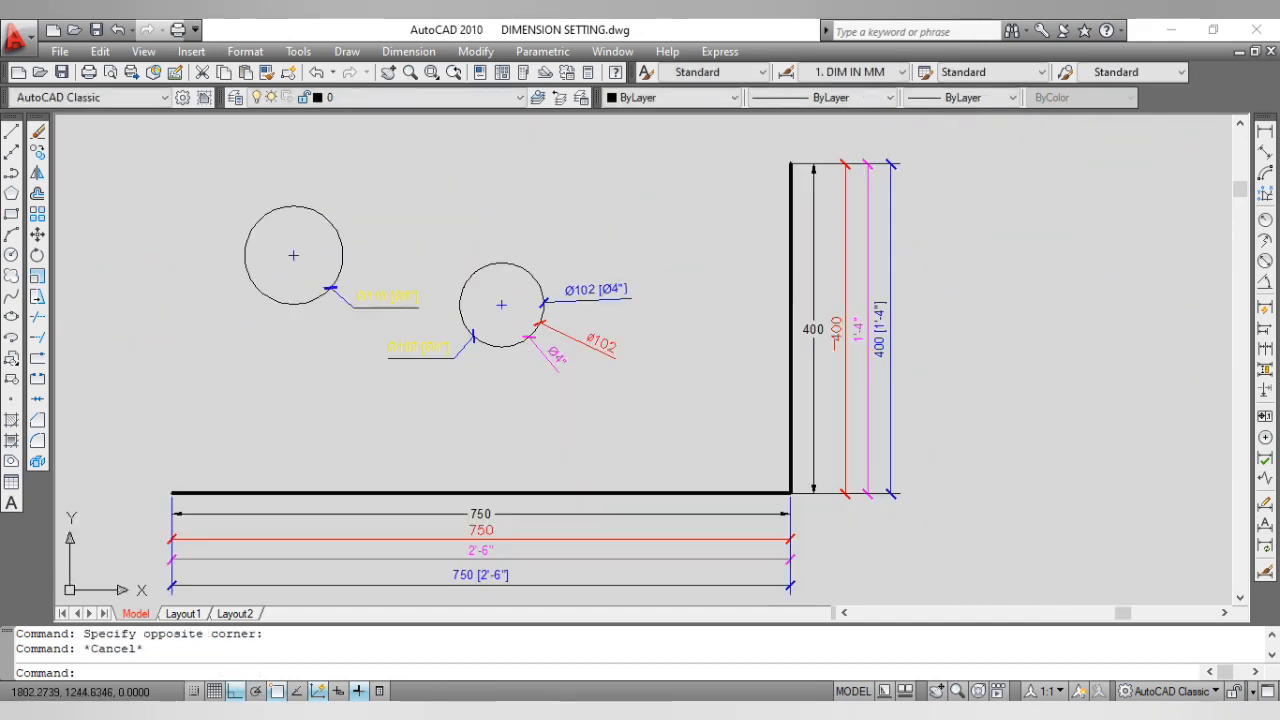
pyautogui.scroll(5, 836, 335)
pyautogui.click(836, 335)
pyautogui.press('Escape')
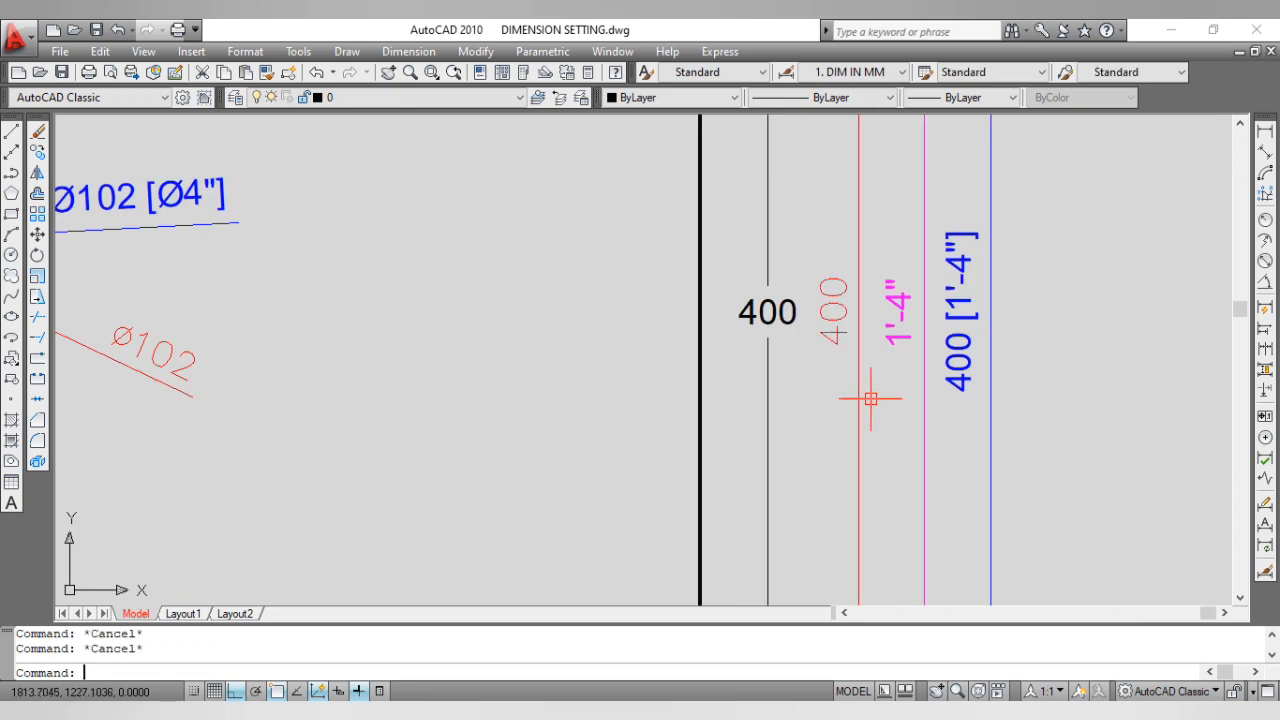
# Step: From the text settings of the 1. DIM IN MM dimension style, create a new text style named DIM ARIAL
pyautogui.press('Return')
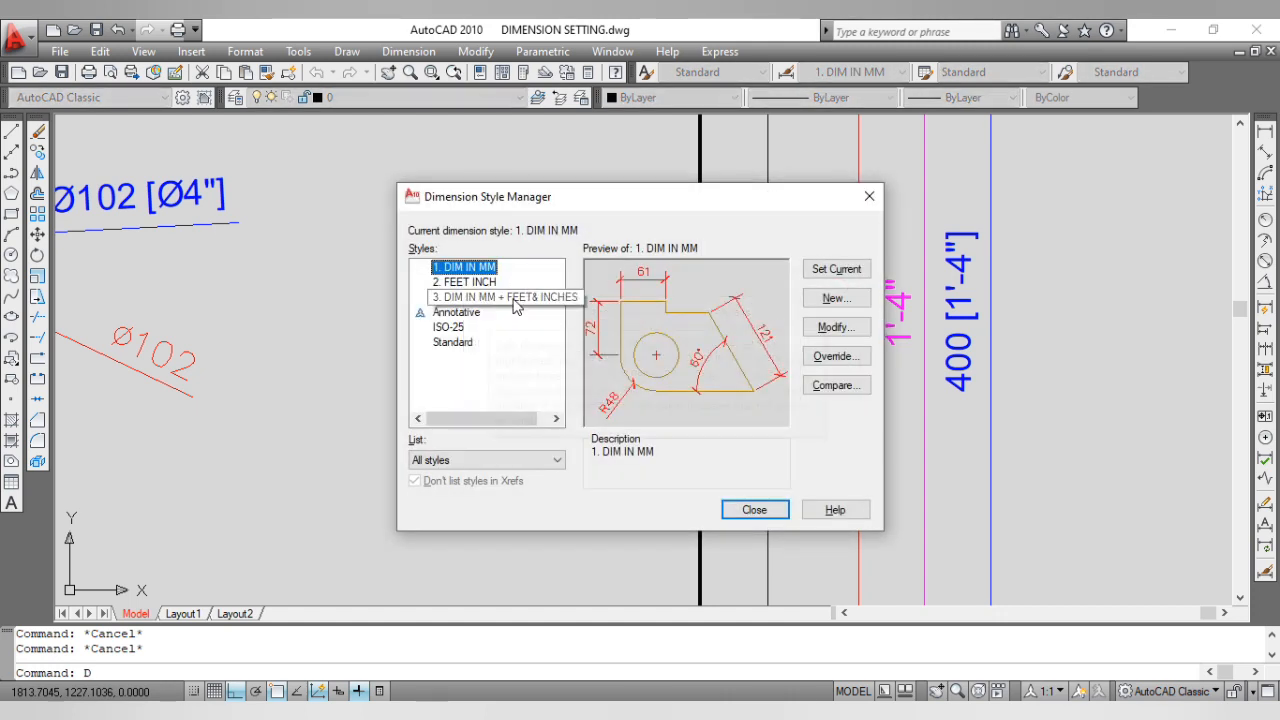
pyautogui.click(837, 328)
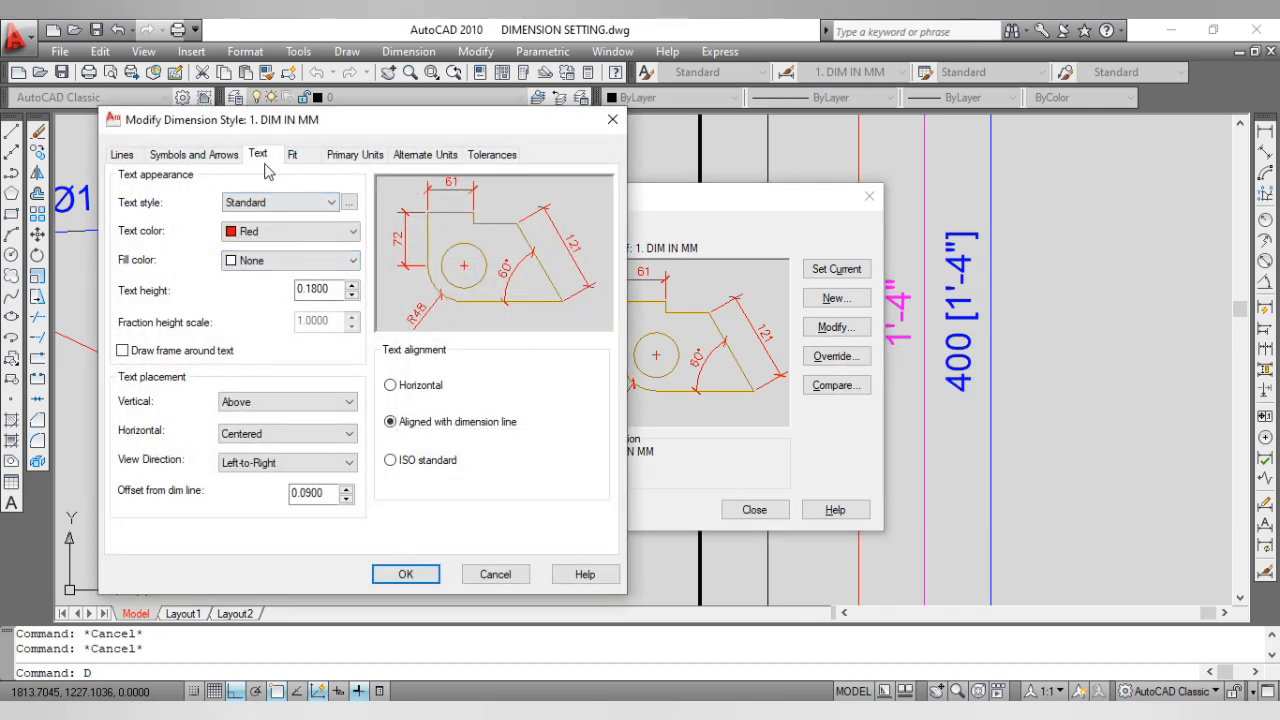
pyautogui.click(349, 204)
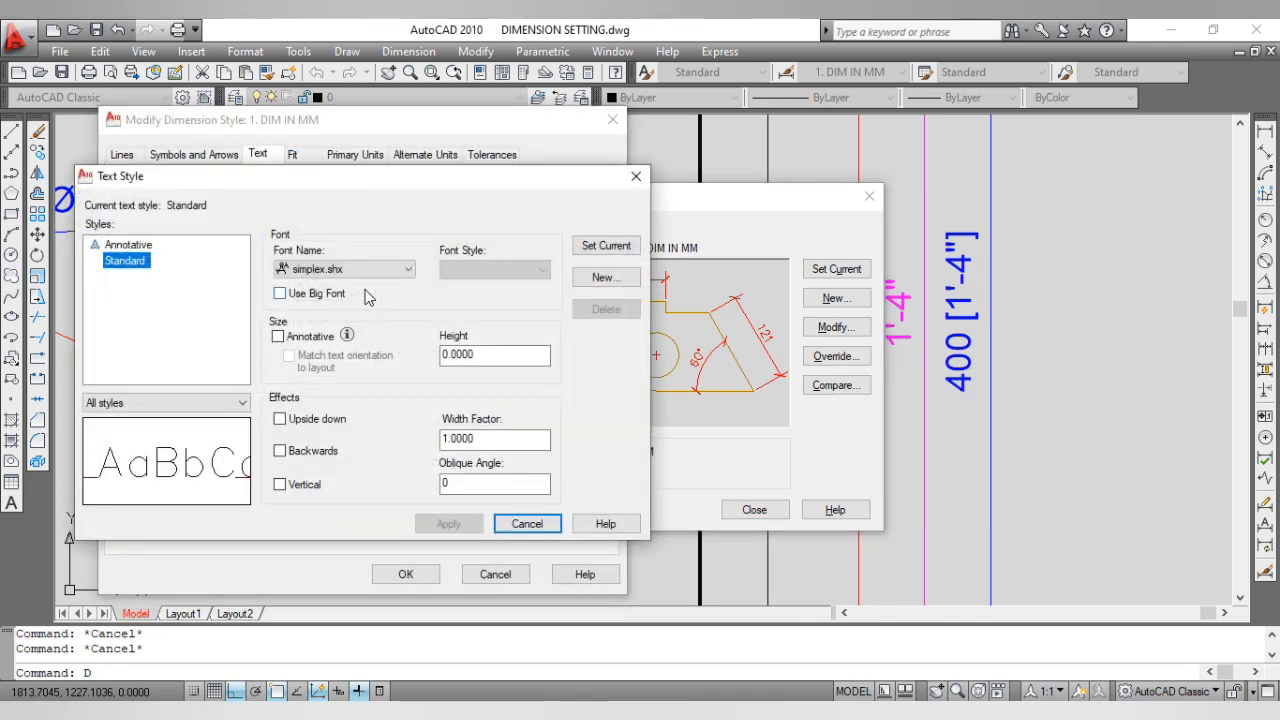
pyautogui.click(605, 279)
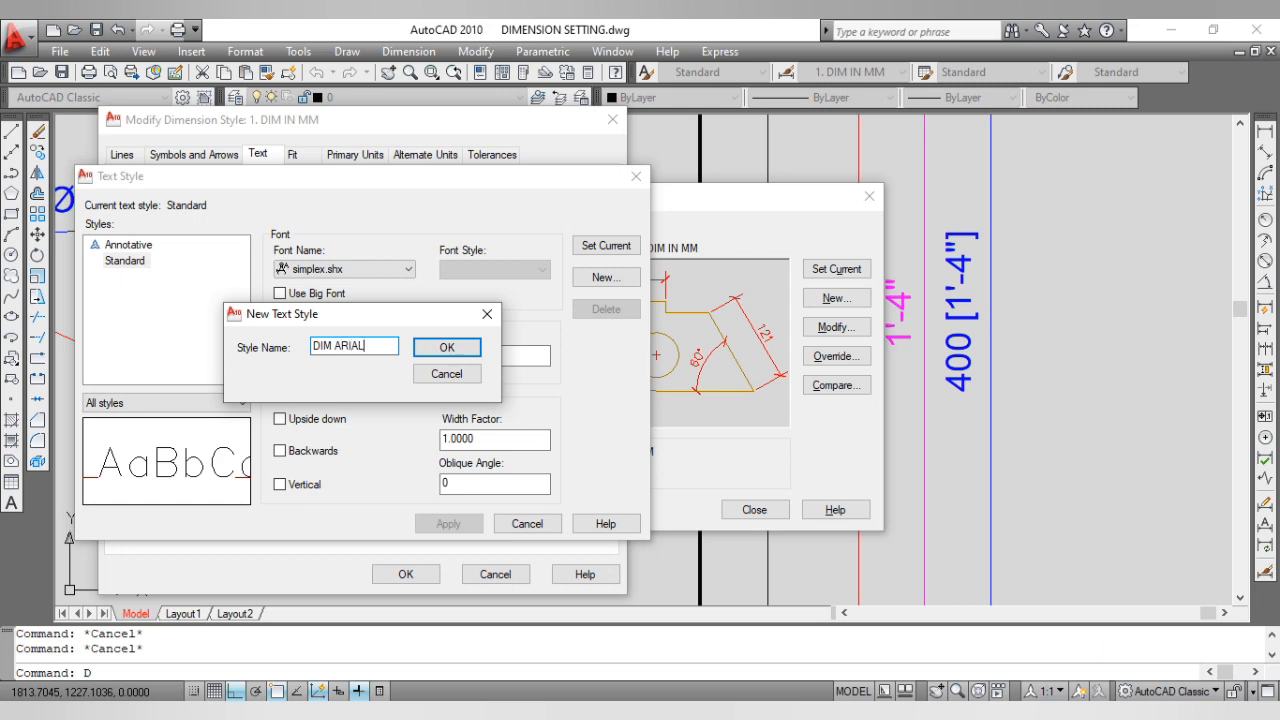
pyautogui.click(455, 350)
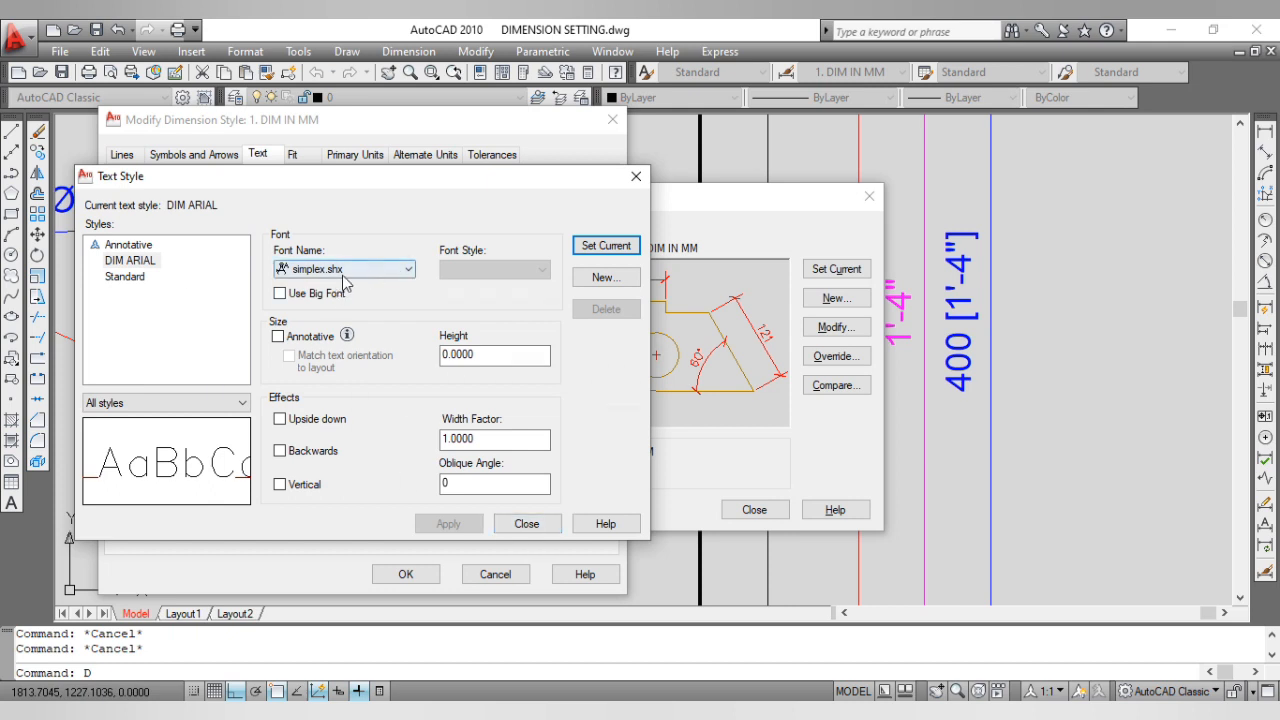
# Step: Set the DIM ARIAL text style's font to Arial, make it the current text style and save the changes
pyautogui.click(145, 262)
pyautogui.click(340, 269)
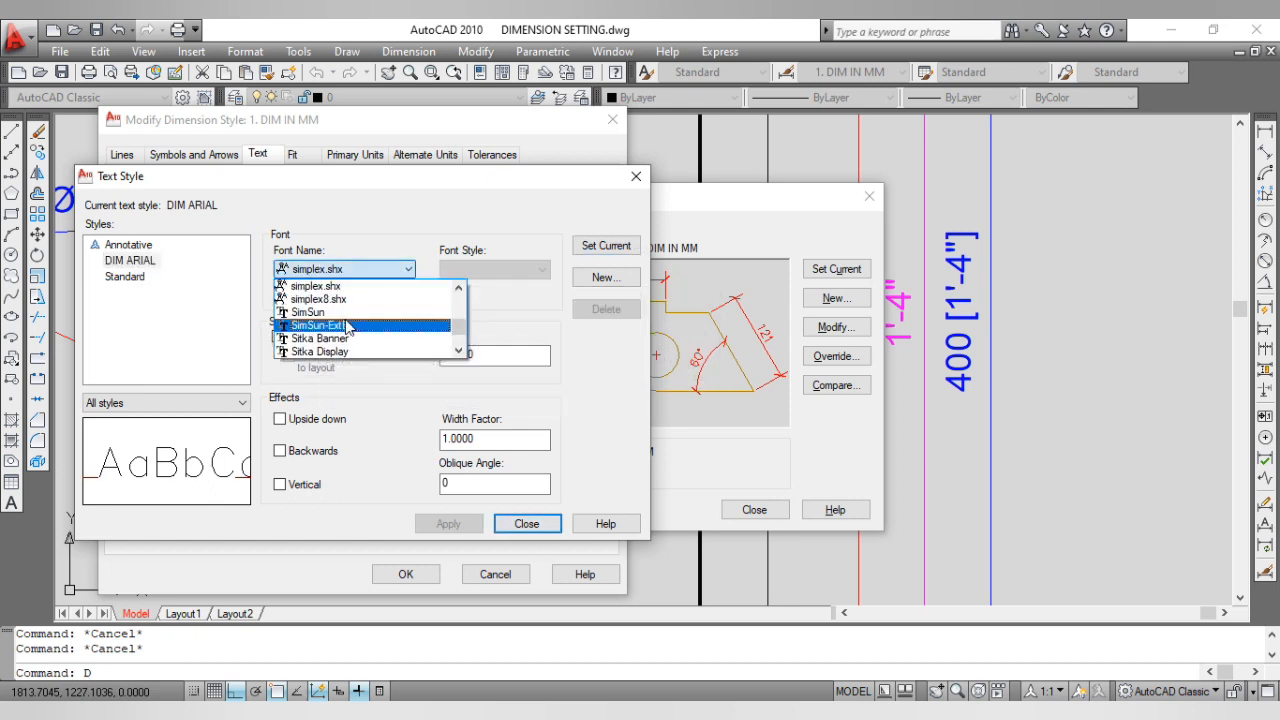
pyautogui.press('a')
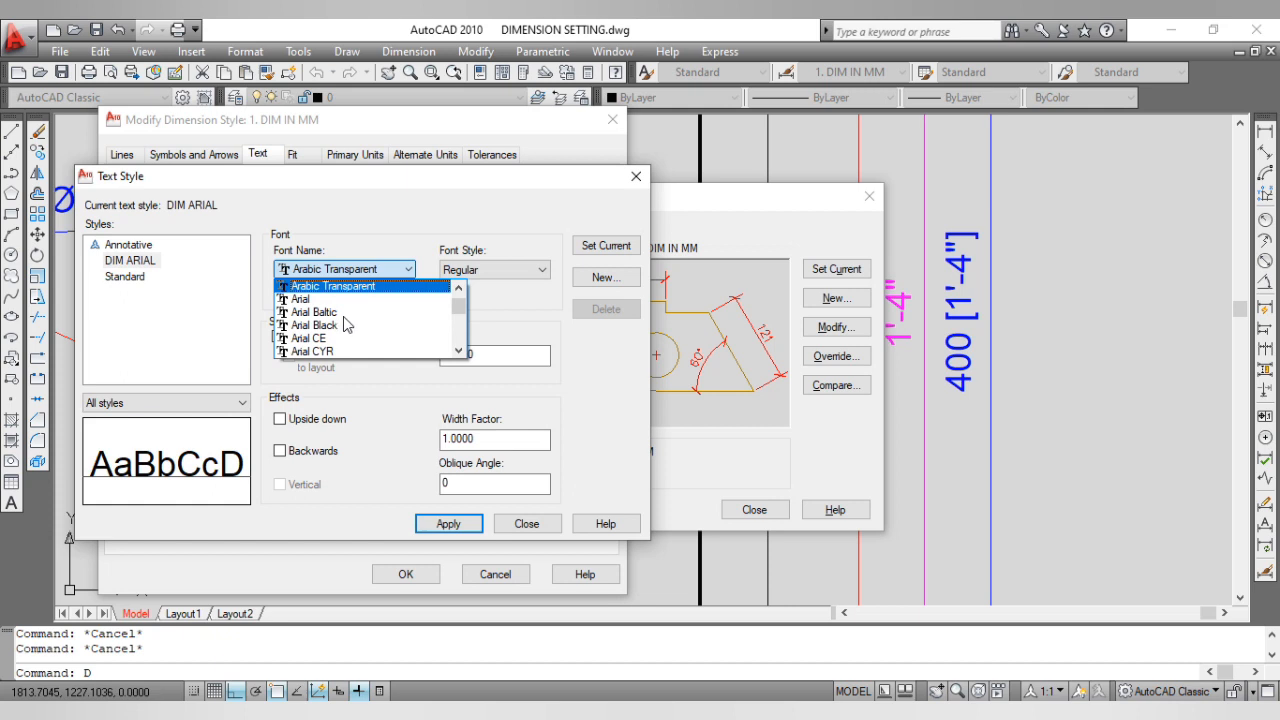
pyautogui.click(290, 300)
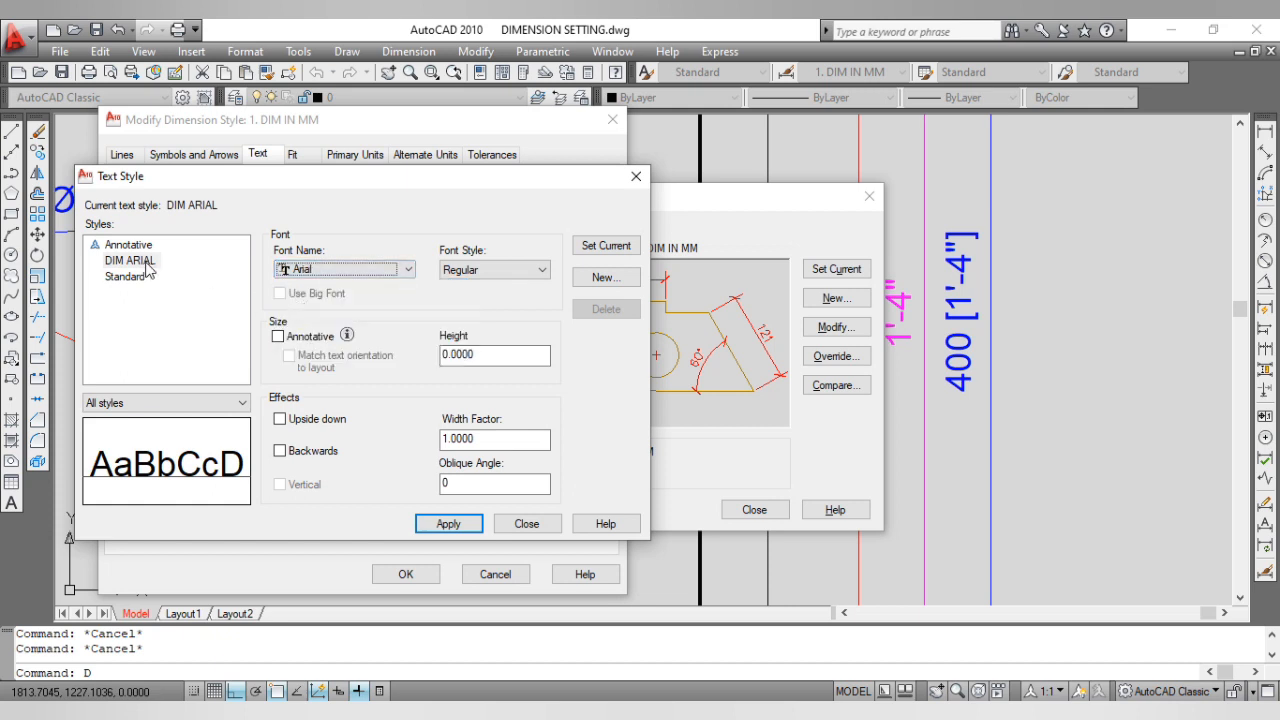
pyautogui.click(600, 247)
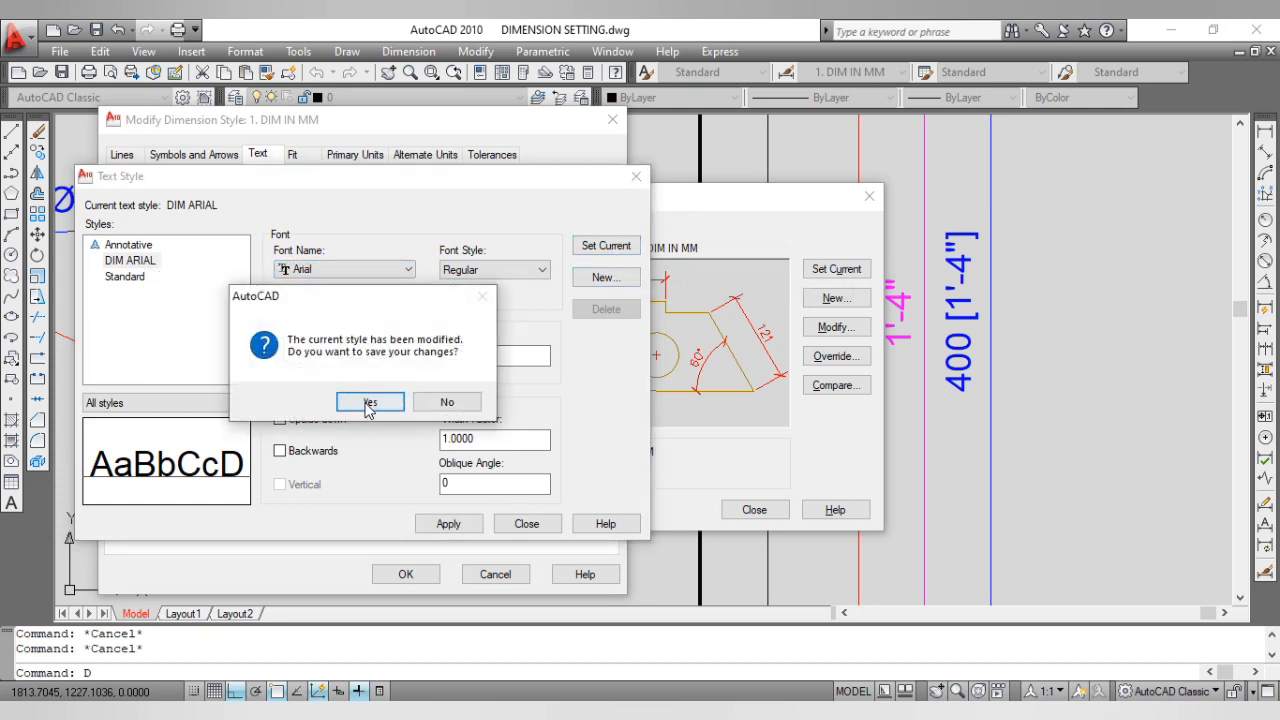
pyautogui.click(385, 403)
pyautogui.click(525, 524)
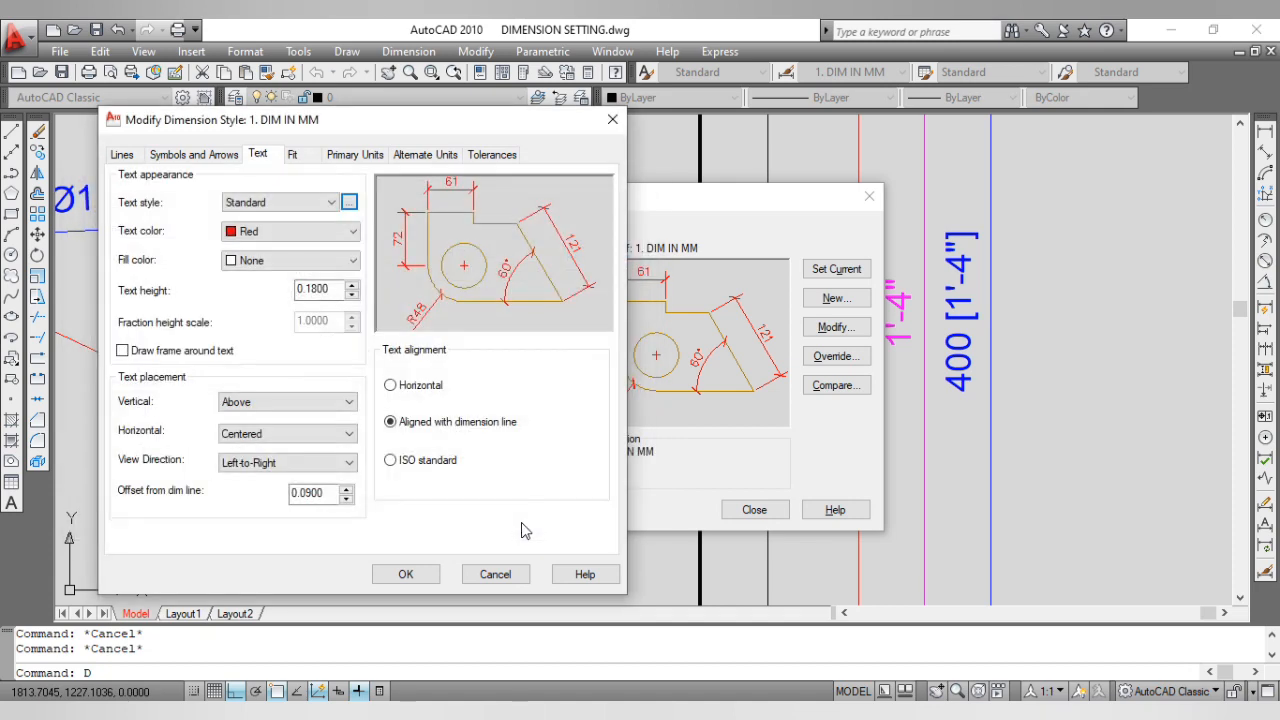
# Step: Assign the DIM ARIAL text style to the 1. DIM IN MM dimension style and set that style as current
pyautogui.click(330, 202)
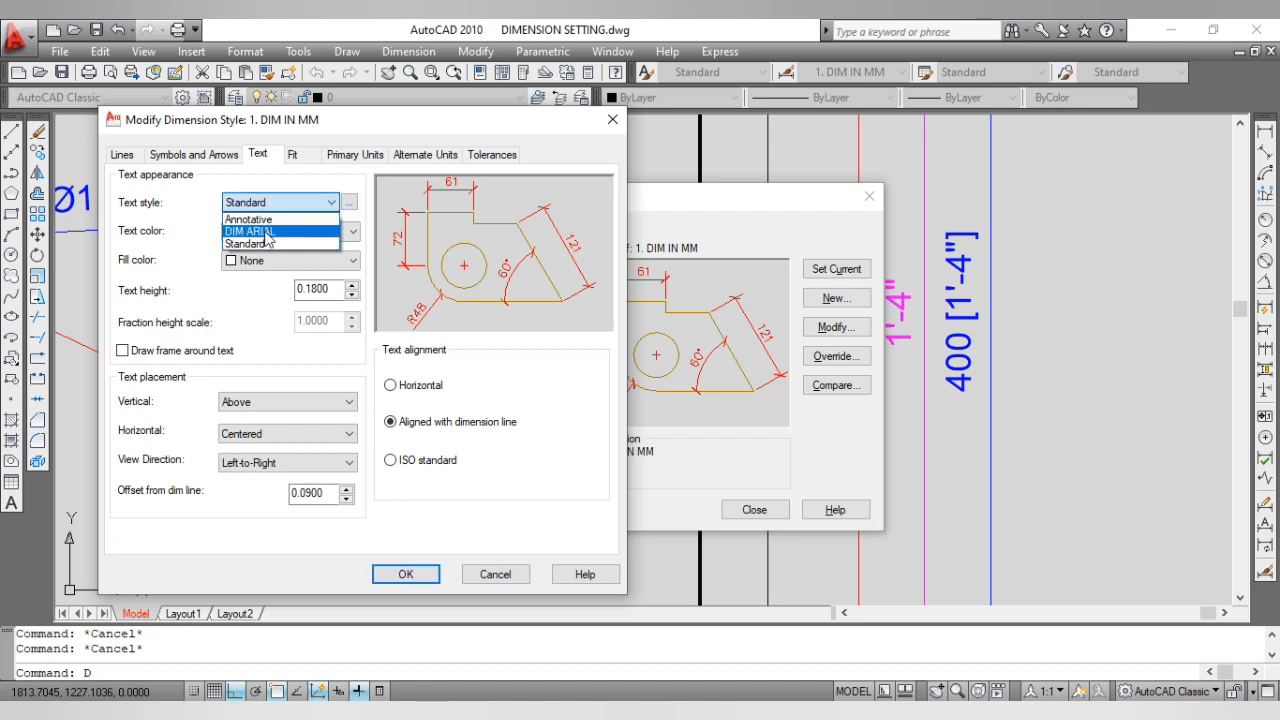
pyautogui.click(250, 243)
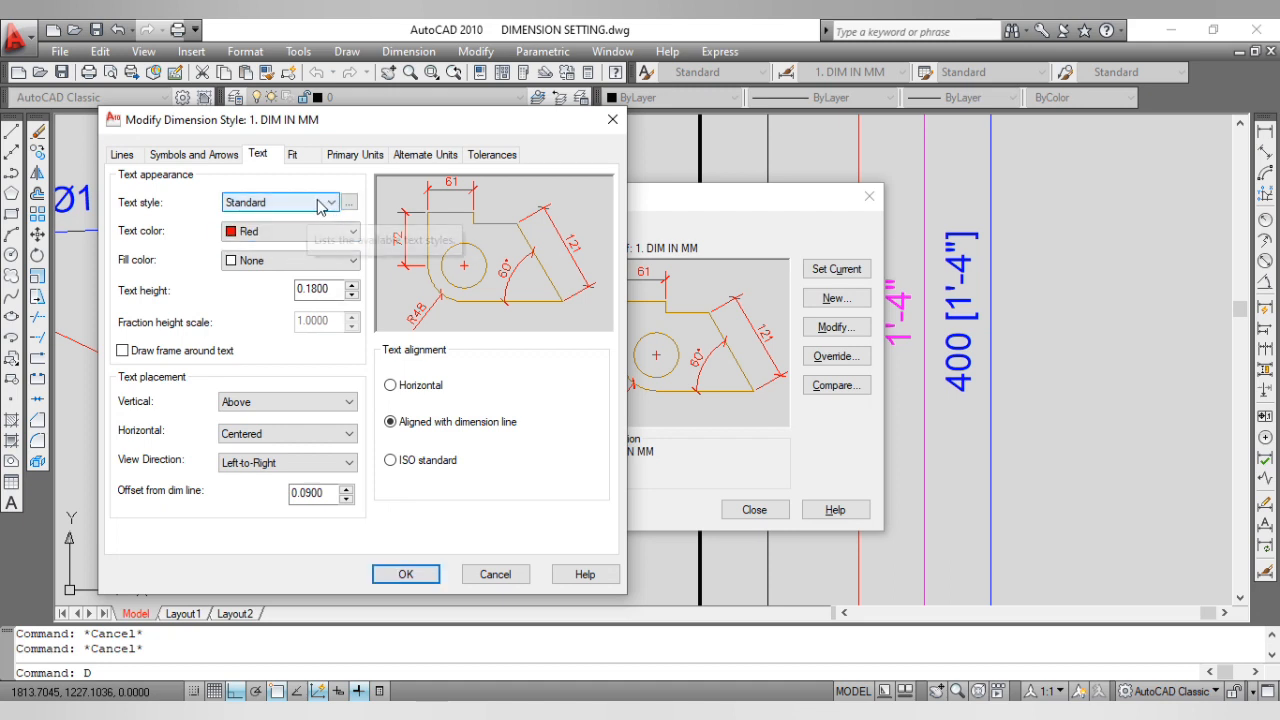
pyautogui.click(333, 202)
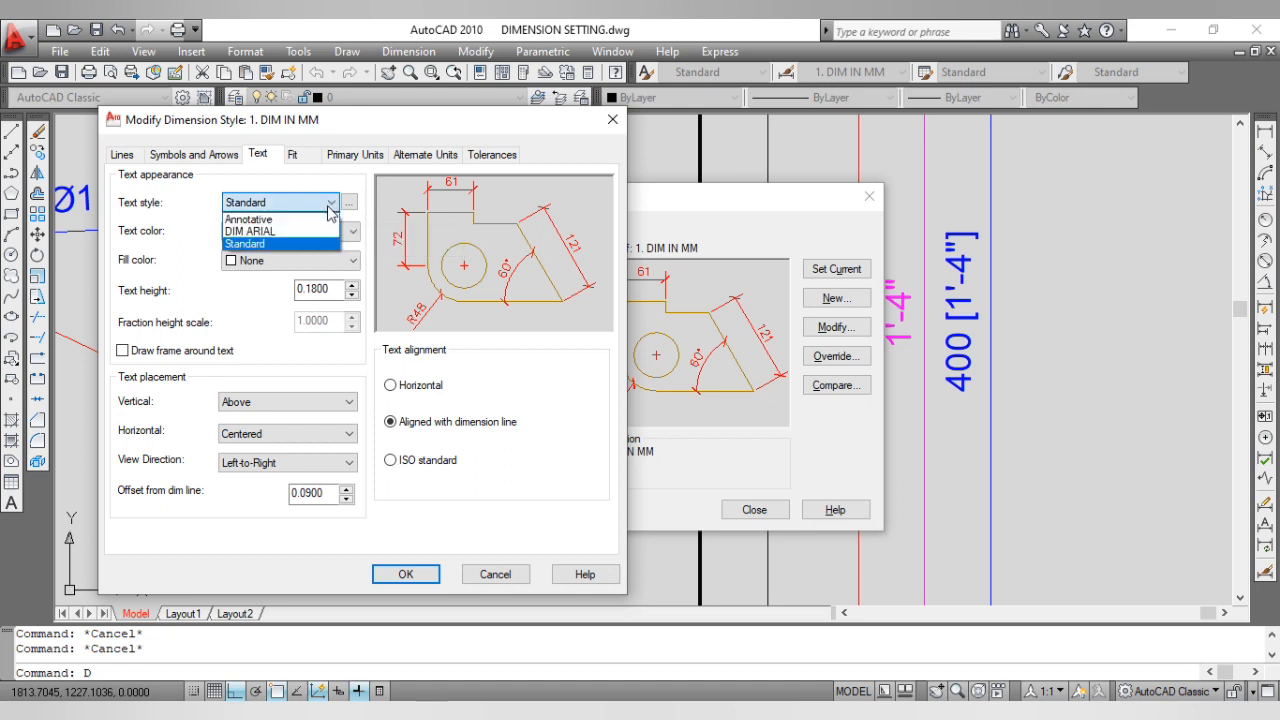
pyautogui.click(266, 230)
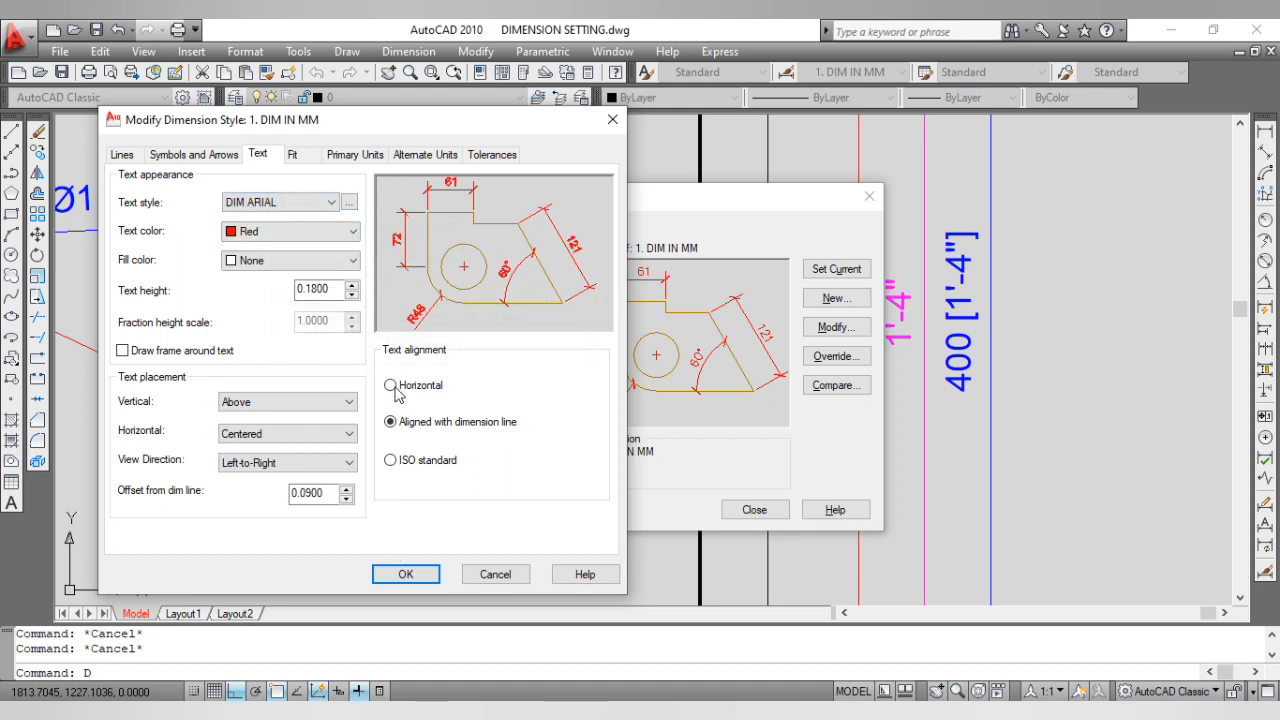
pyautogui.click(407, 575)
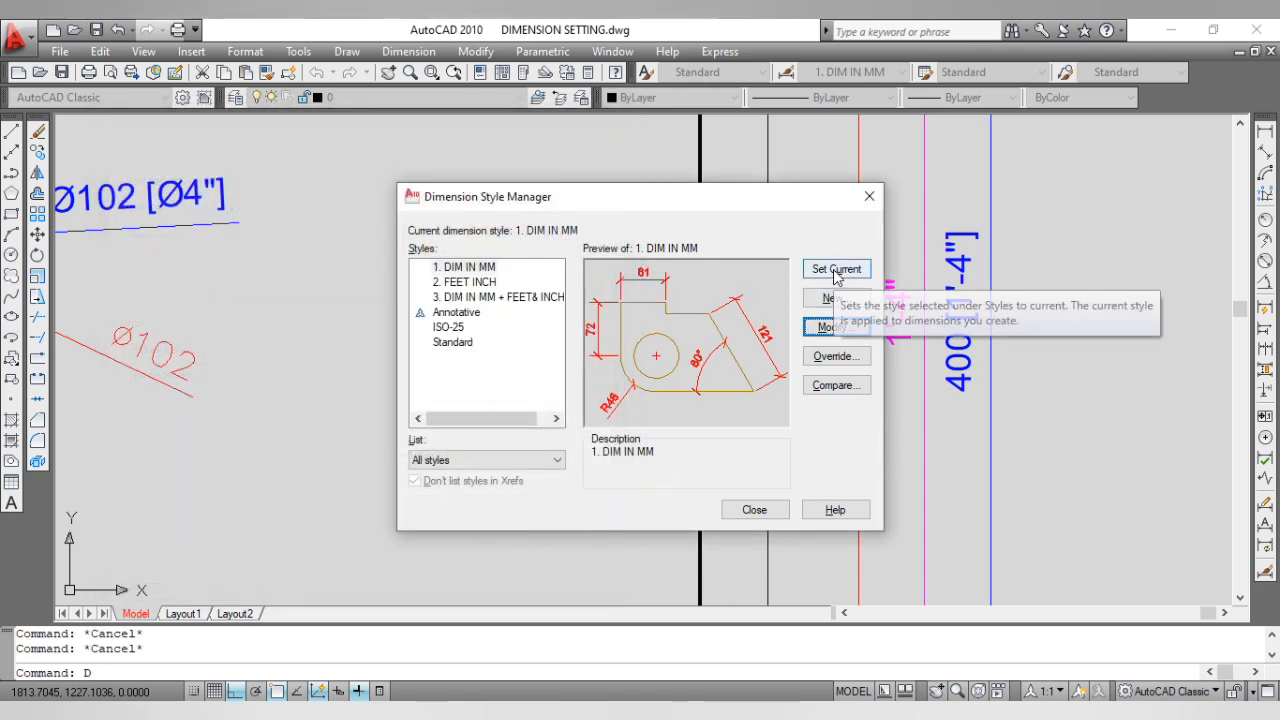
pyautogui.click(836, 272)
pyautogui.click(765, 512)
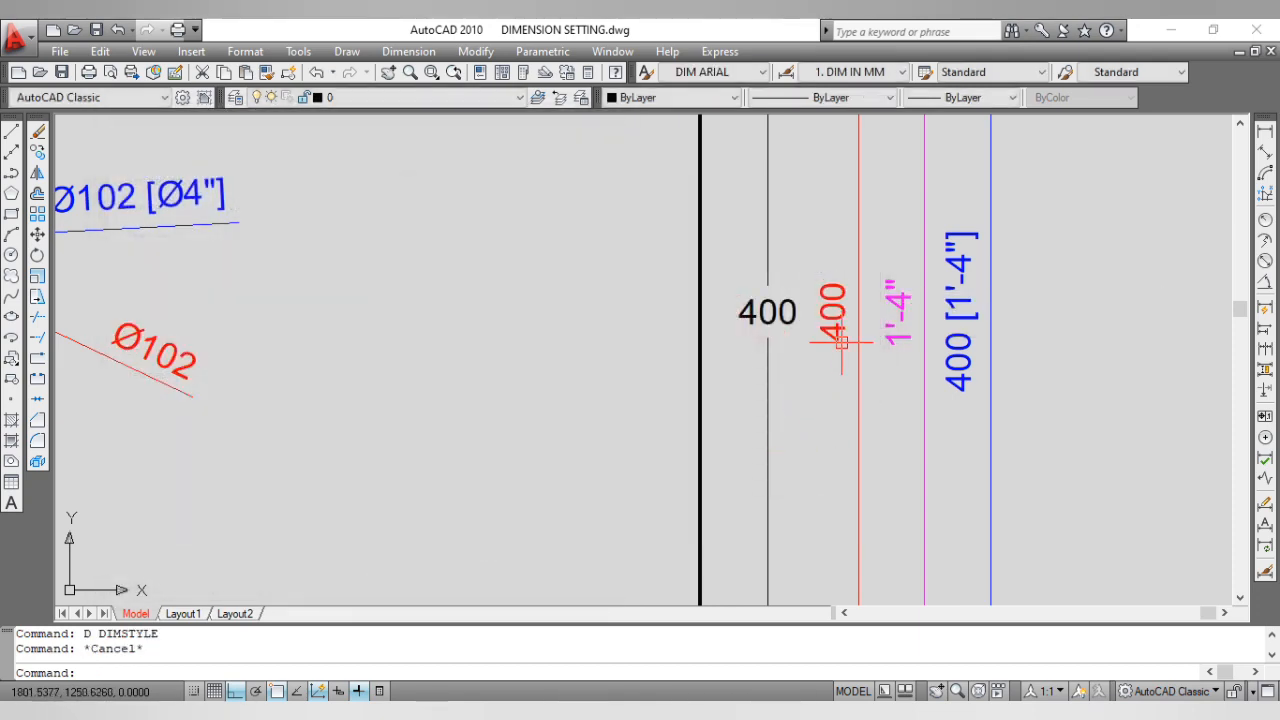
# Step: Switch the 1. DIM IN MM dimension style's text style back to Standard and show the whole drawing
pyautogui.write('D')
pyautogui.press('Return')
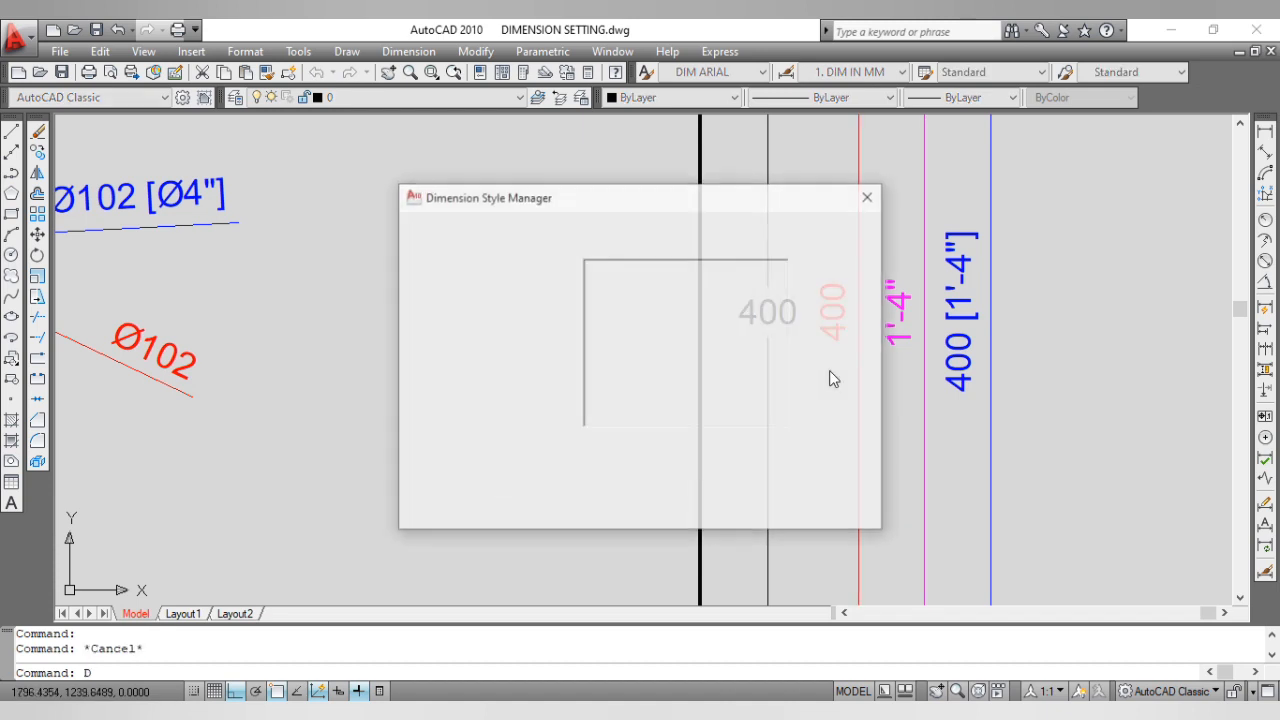
pyautogui.click(838, 328)
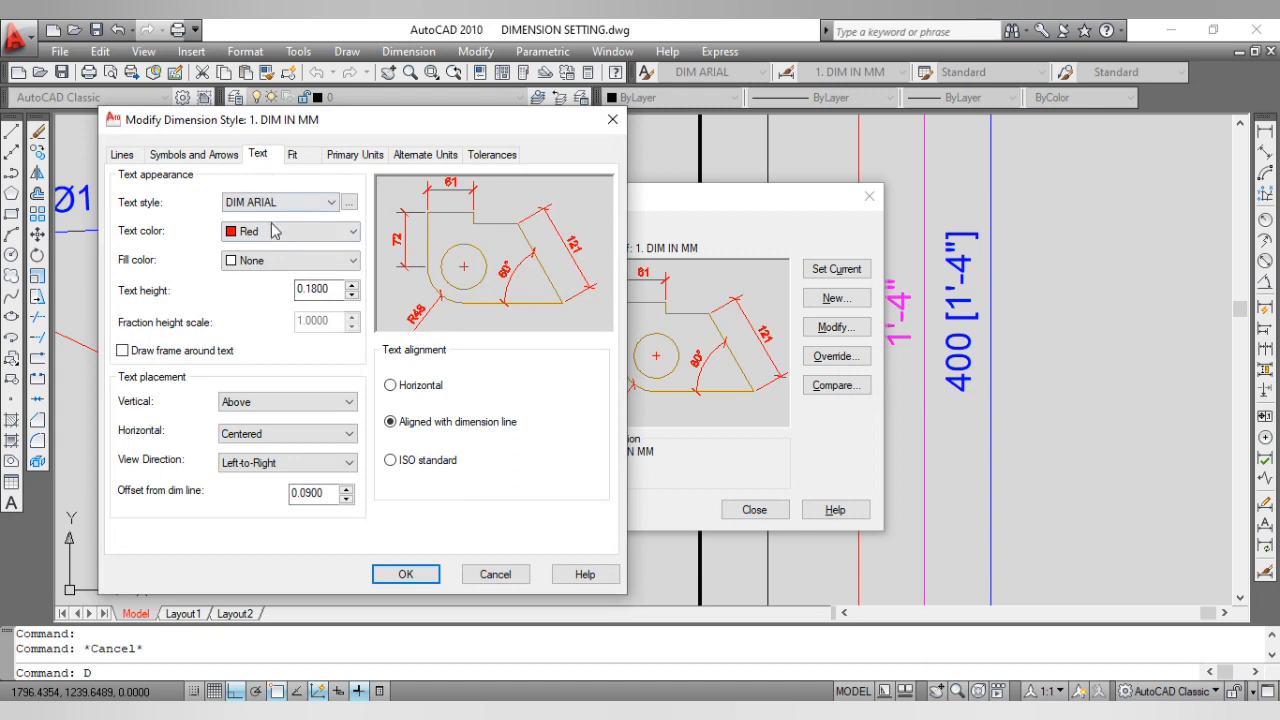
pyautogui.click(282, 207)
pyautogui.click(278, 246)
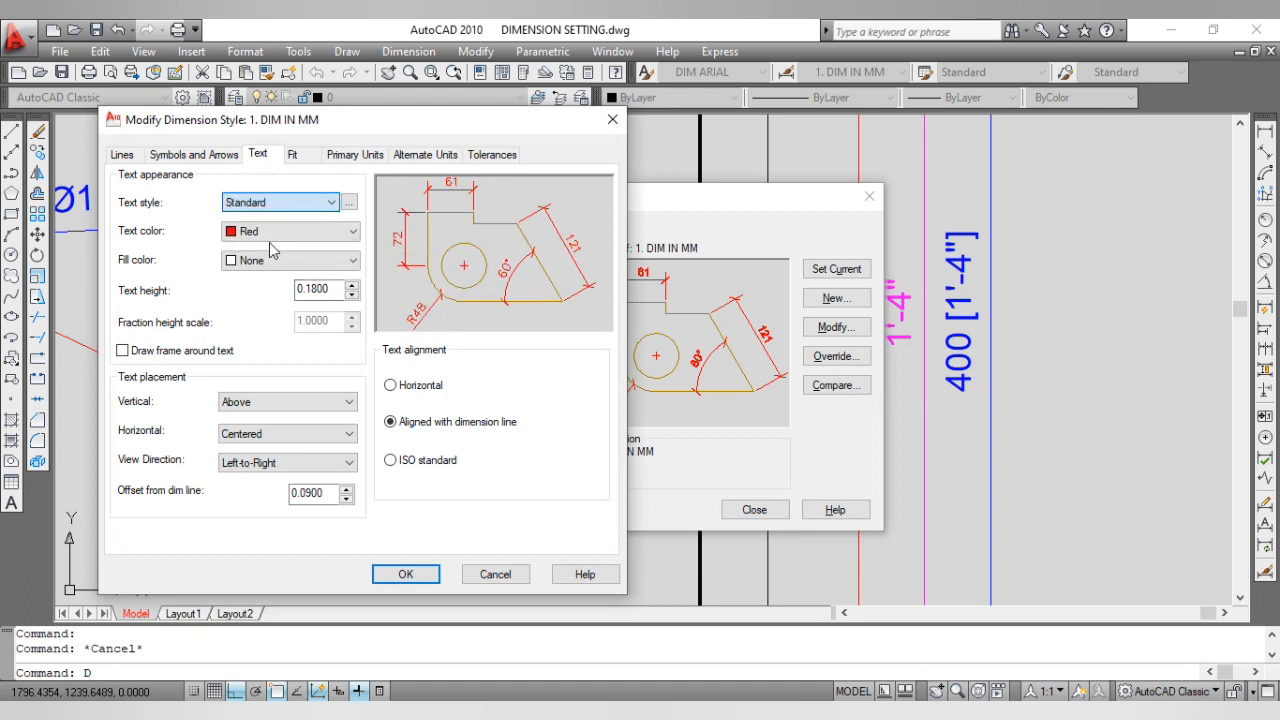
pyautogui.click(406, 575)
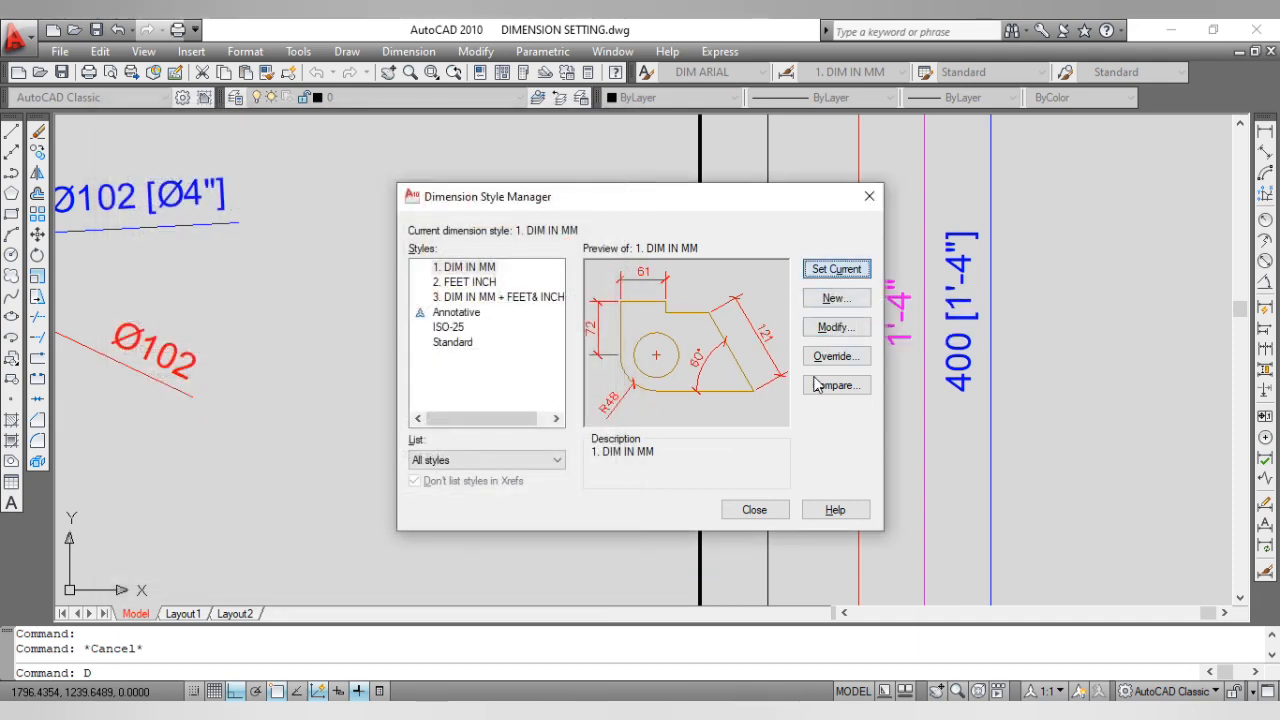
pyautogui.click(754, 510)
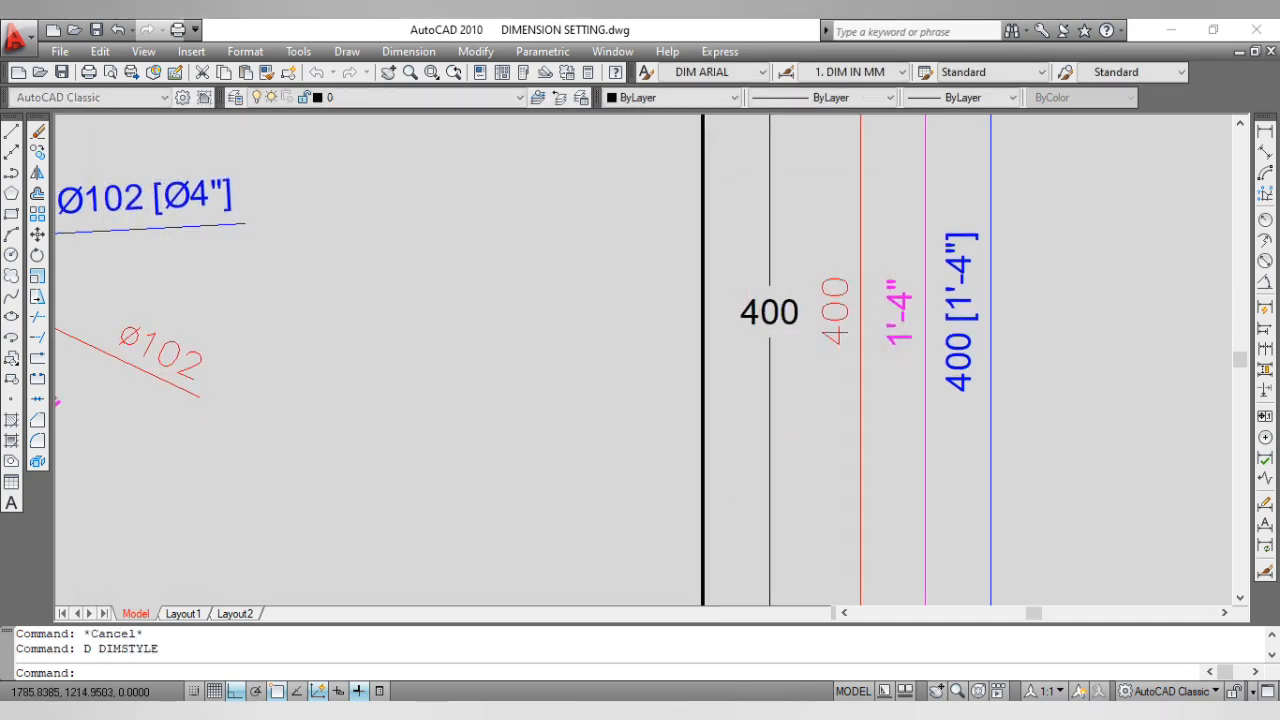
pyautogui.middleClick(800, 423)
pyautogui.middleClick(800, 423)
pyautogui.press('Escape')
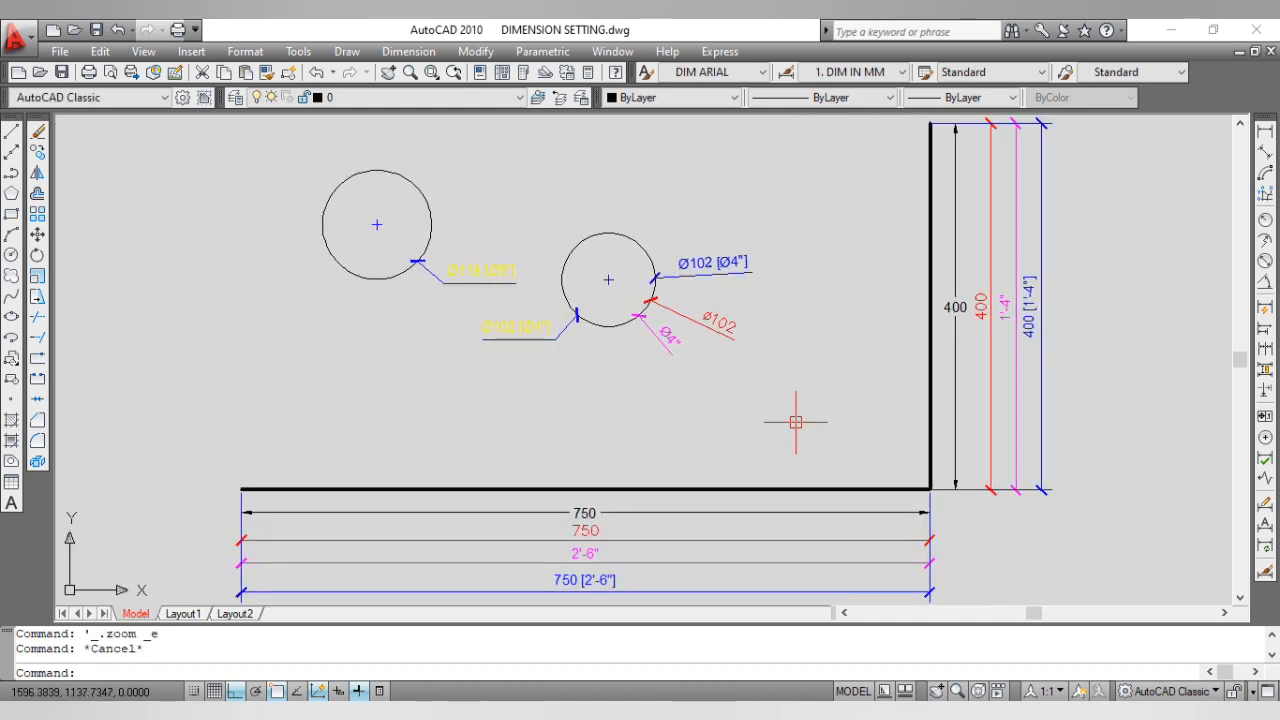